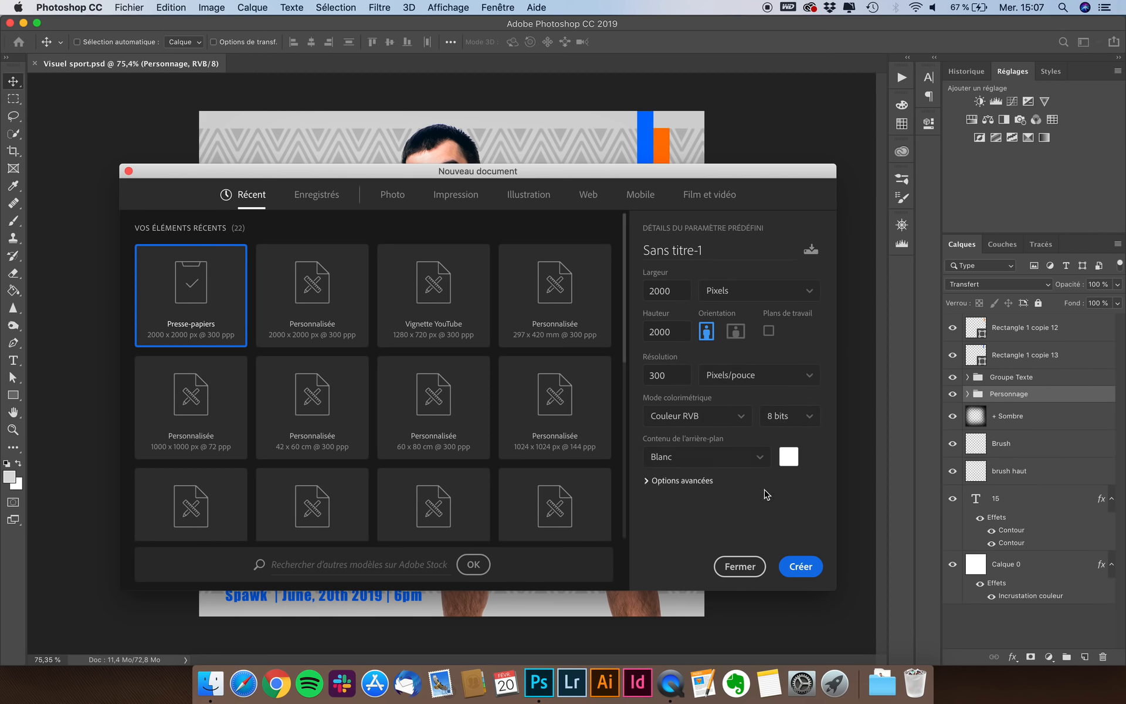
- Create a 2000 x 2000 px RGB document at 300 ppi with a white background and place young-3306871.jpg in it
left_click(802, 567)
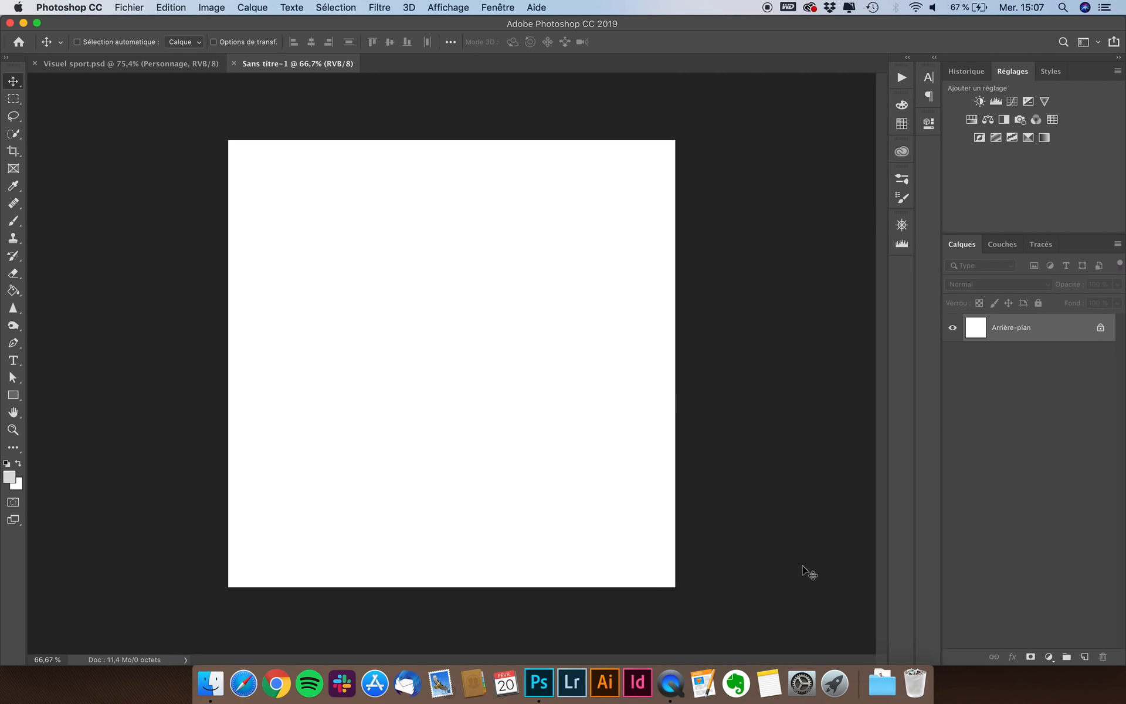
left_click(882, 682)
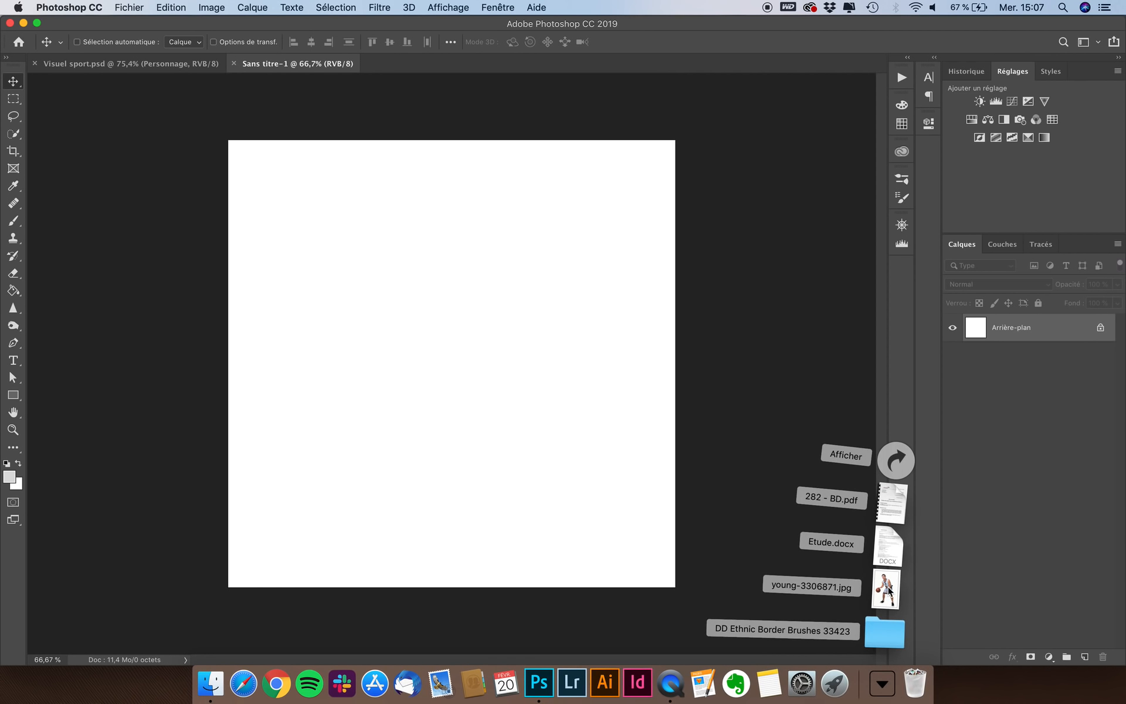
left_click_drag(890, 589, 530, 386)
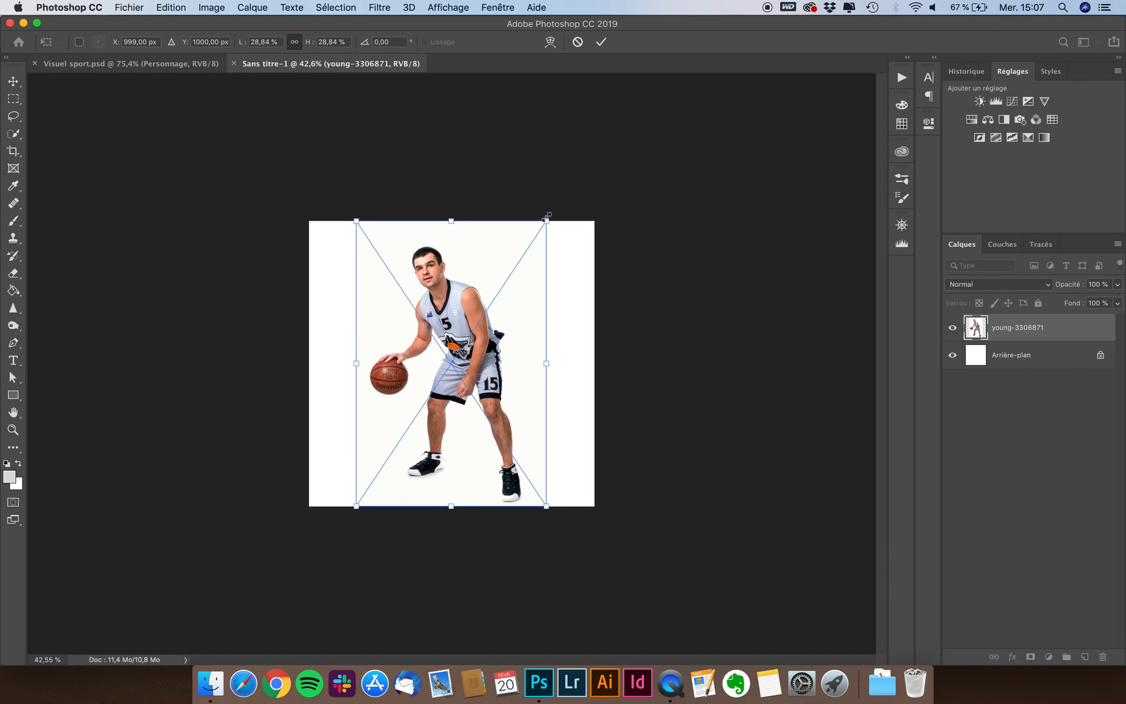
- Scale the placed player photo to about 41% and position it so the head sits just inside the canvas's upper edge
left_click_drag(546, 222, 602, 139)
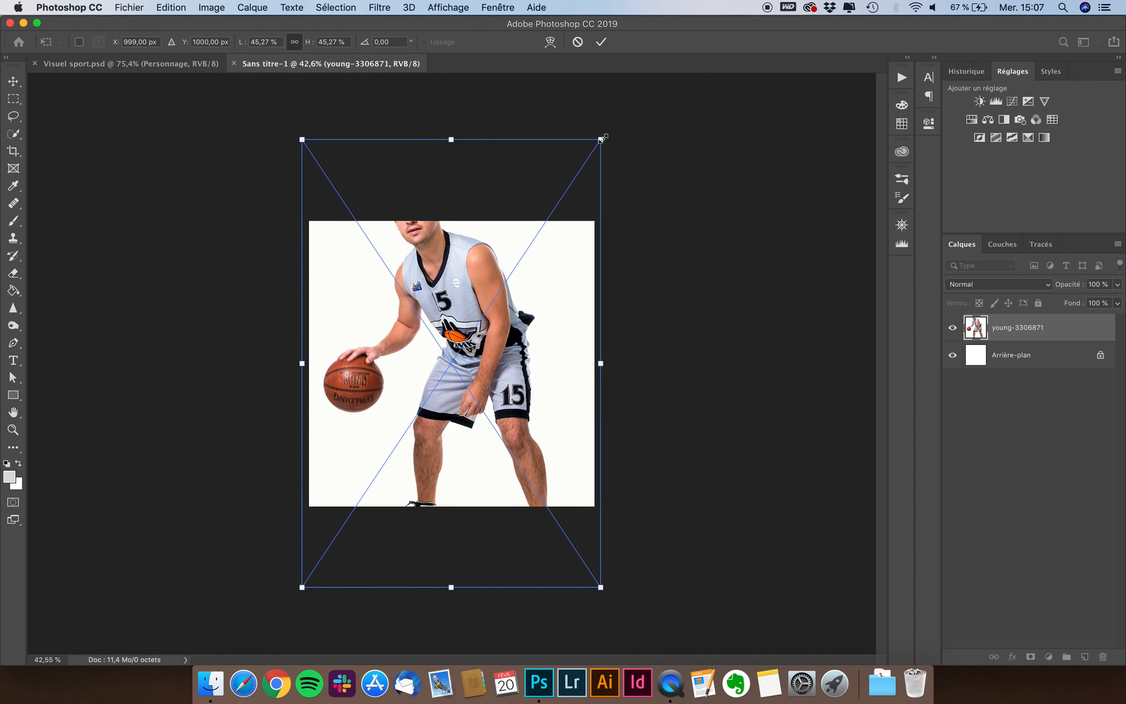
left_click_drag(528, 226, 546, 278)
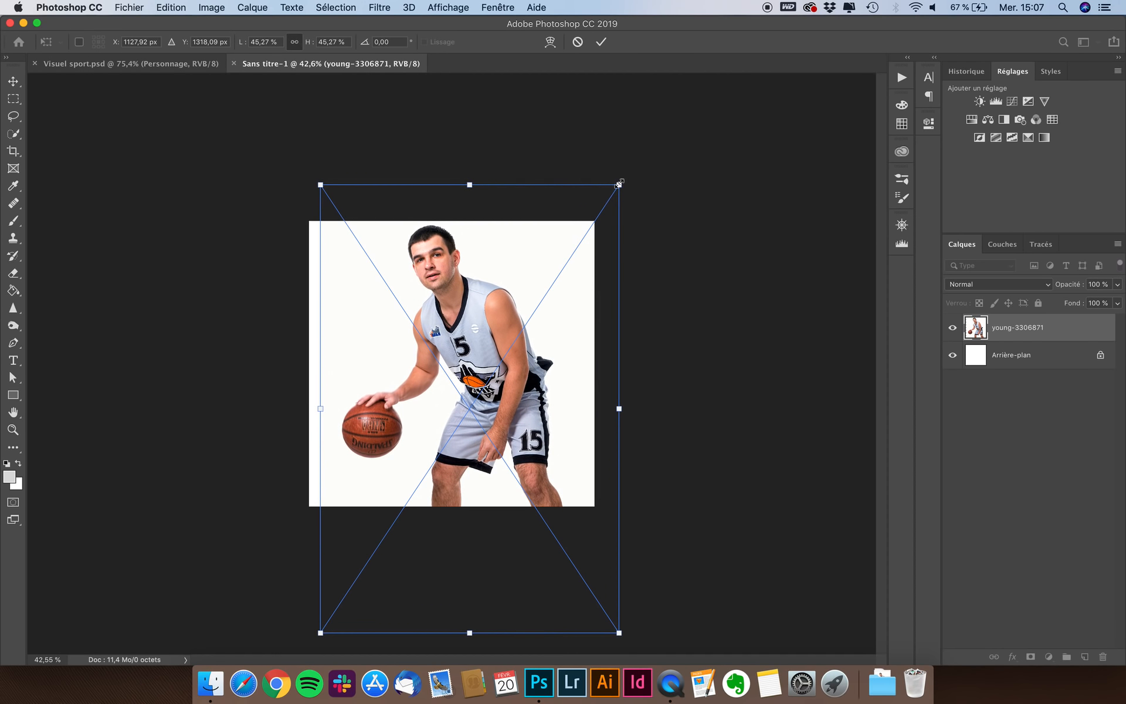
left_click_drag(618, 184, 609, 195)
left_click_drag(524, 282, 531, 289)
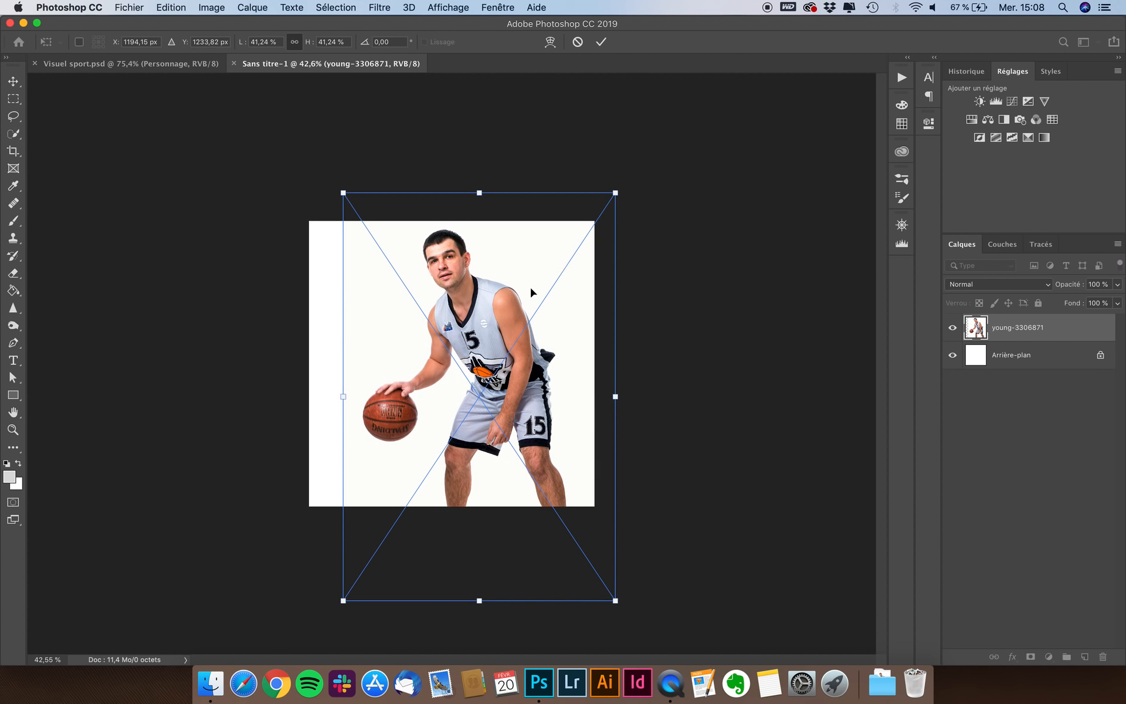
key("Return")
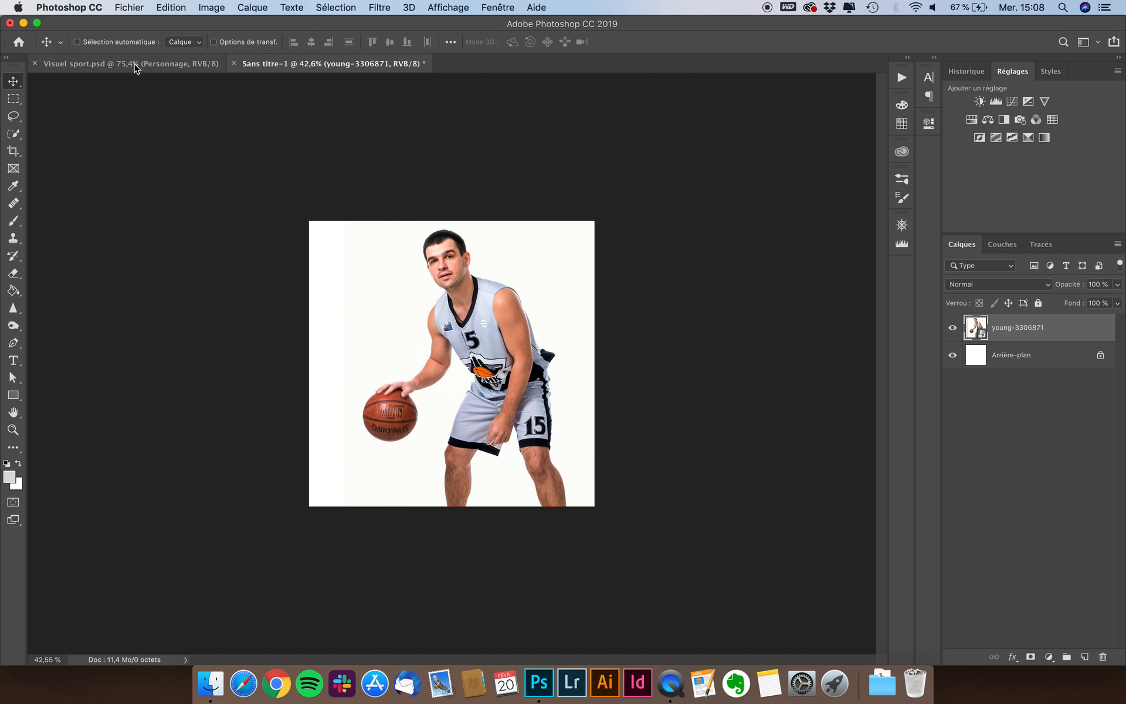
left_click(134, 64)
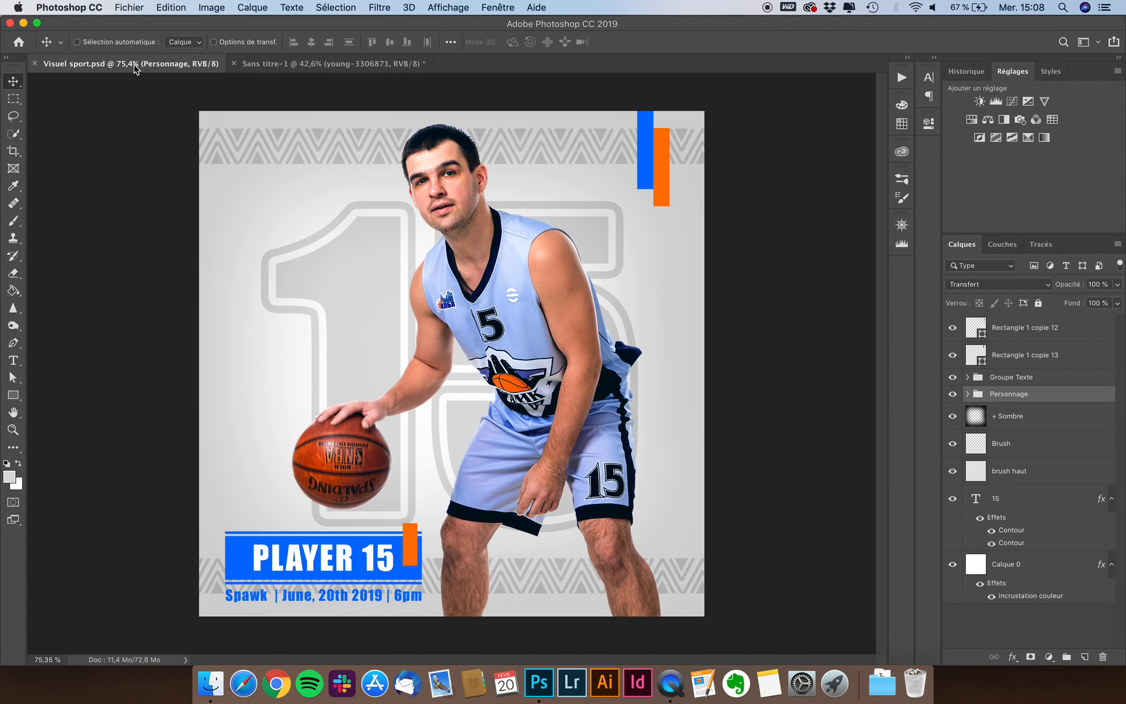
left_click(336, 64)
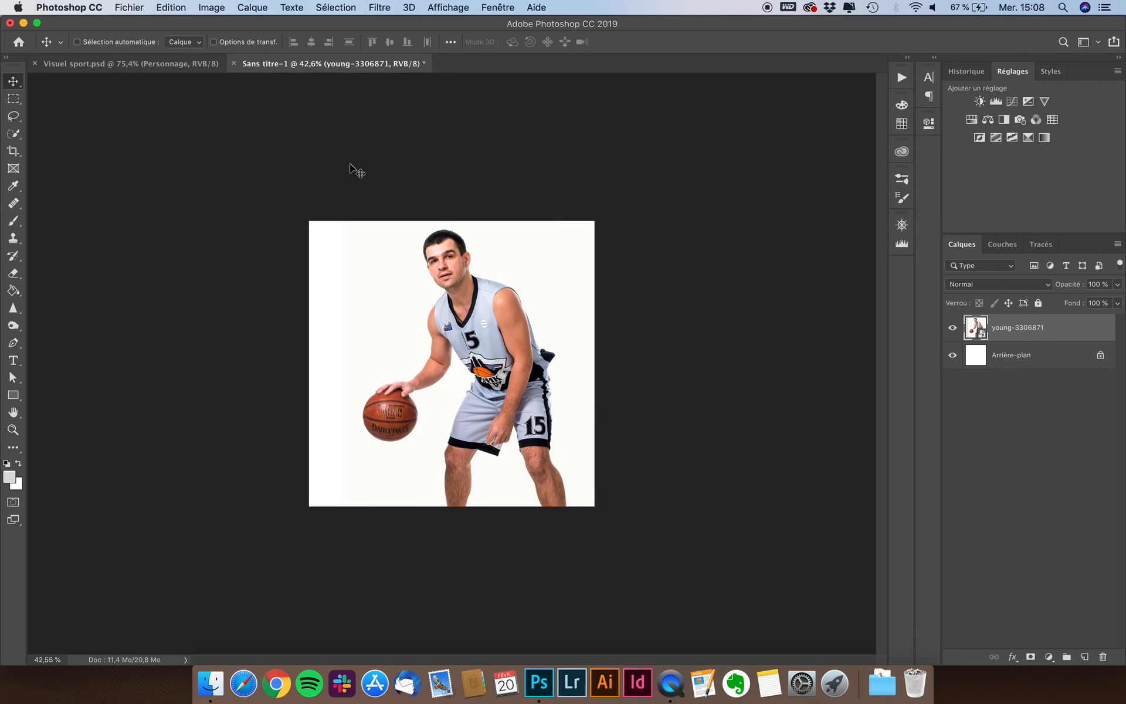
scroll(583, 392, "up", 3)
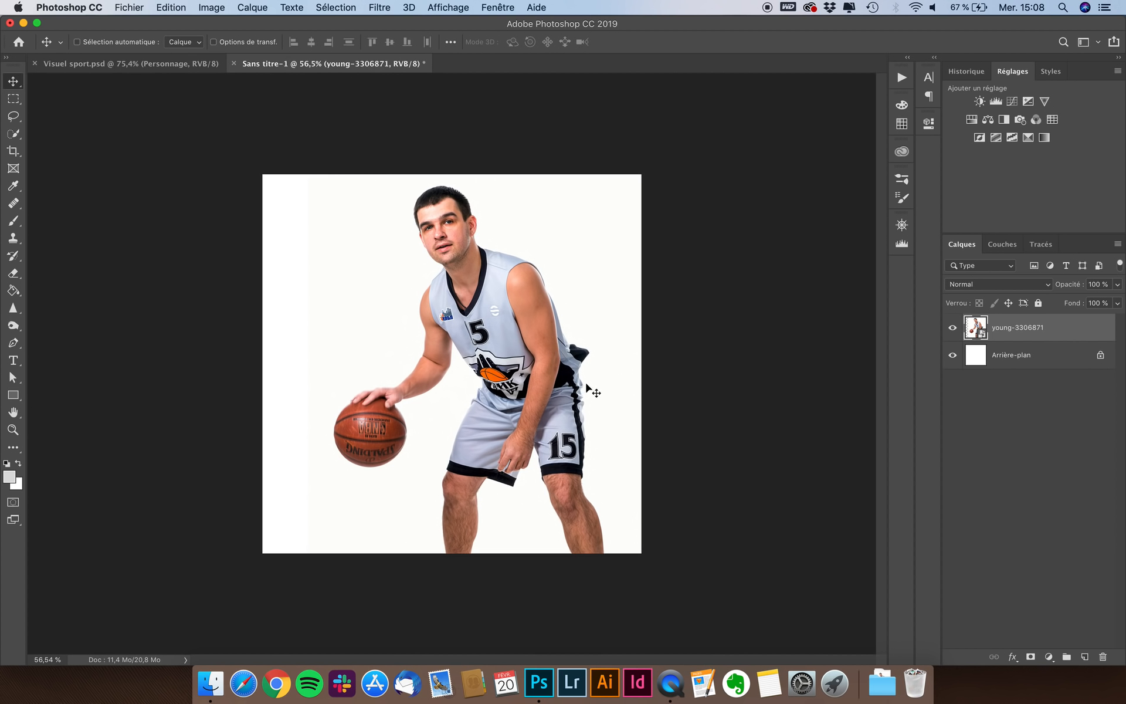
- Unlock the background layer and give it a Color Overlay of f5f5f5 in Normal mode at 100% opacity
left_click(1101, 357)
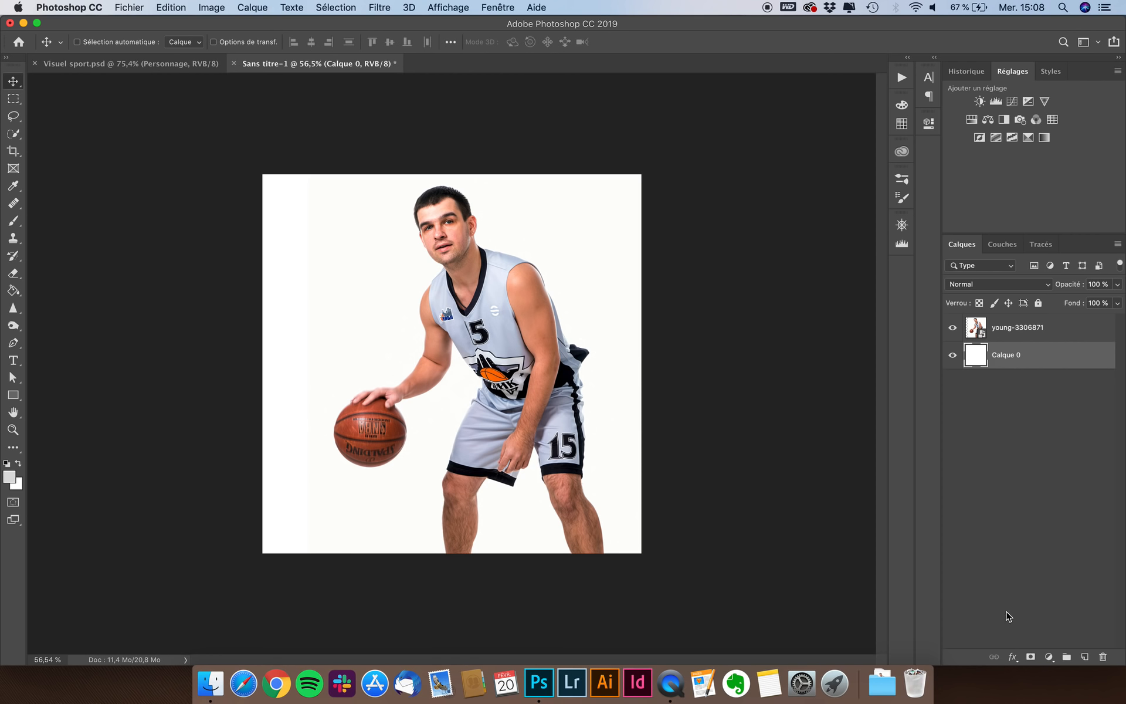
left_click(1013, 656)
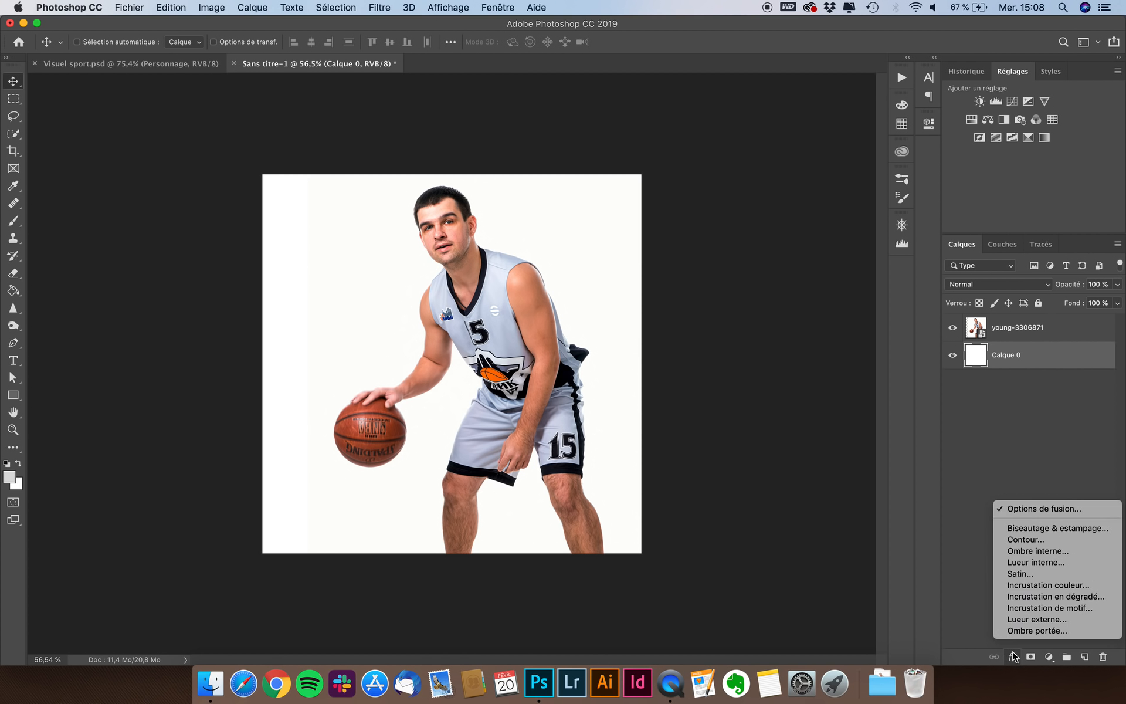
left_click(1042, 509)
left_click(624, 371)
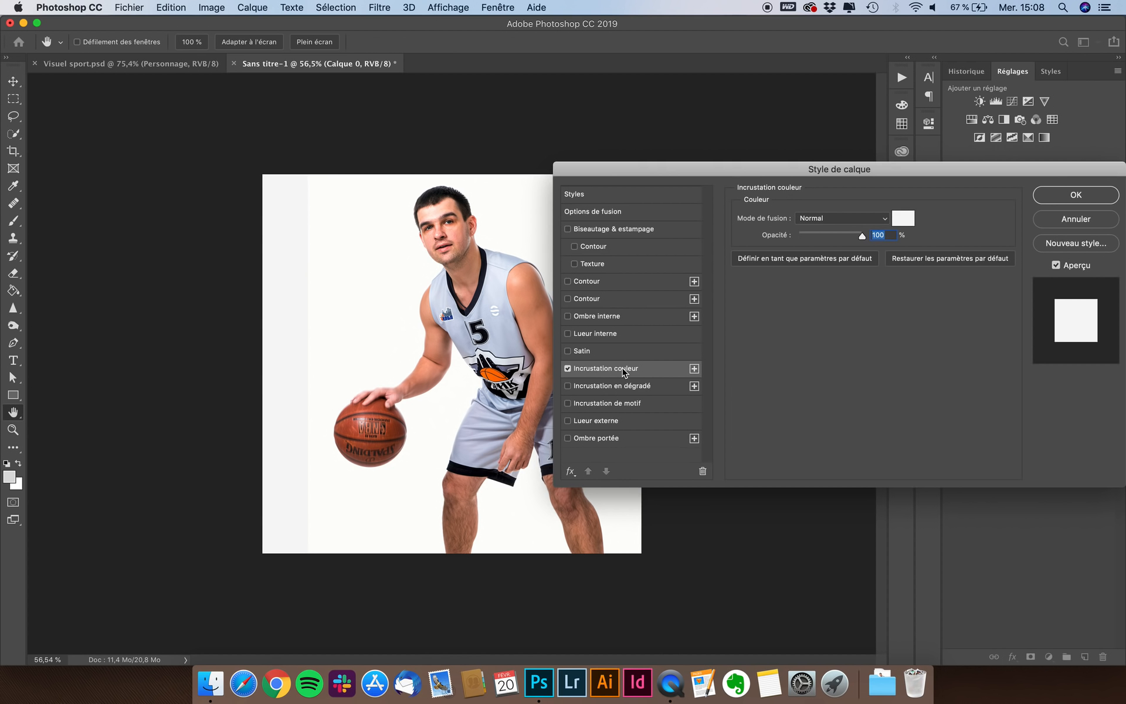
left_click(903, 218)
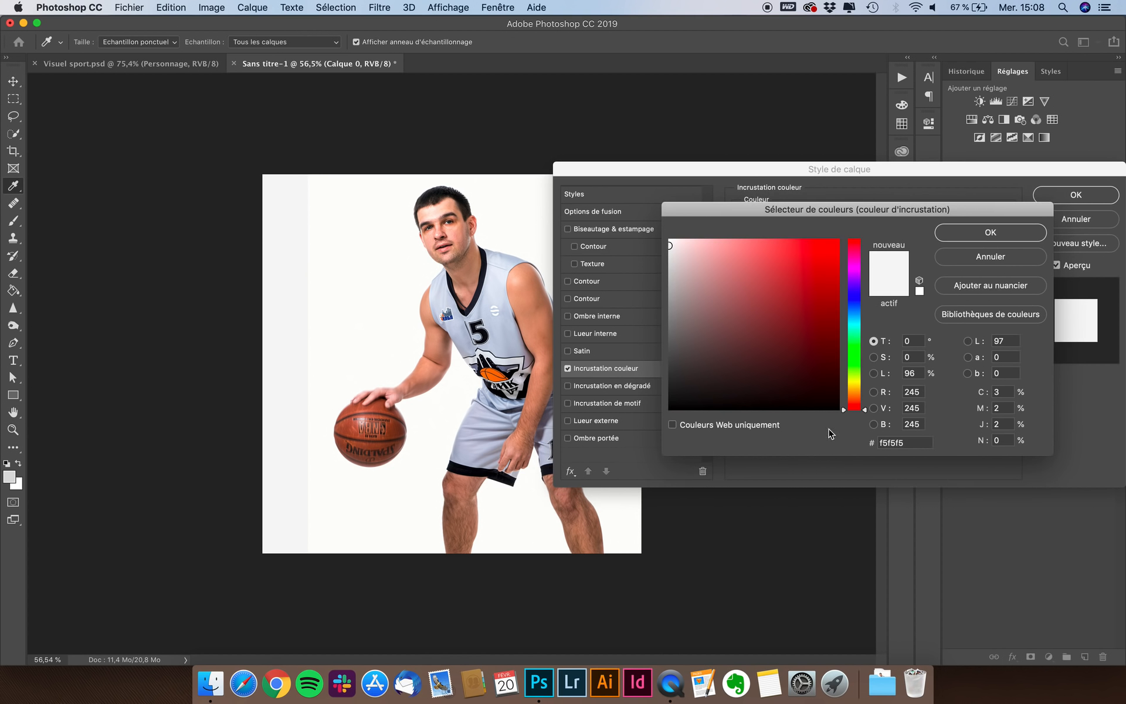
left_click(918, 444)
left_click(990, 233)
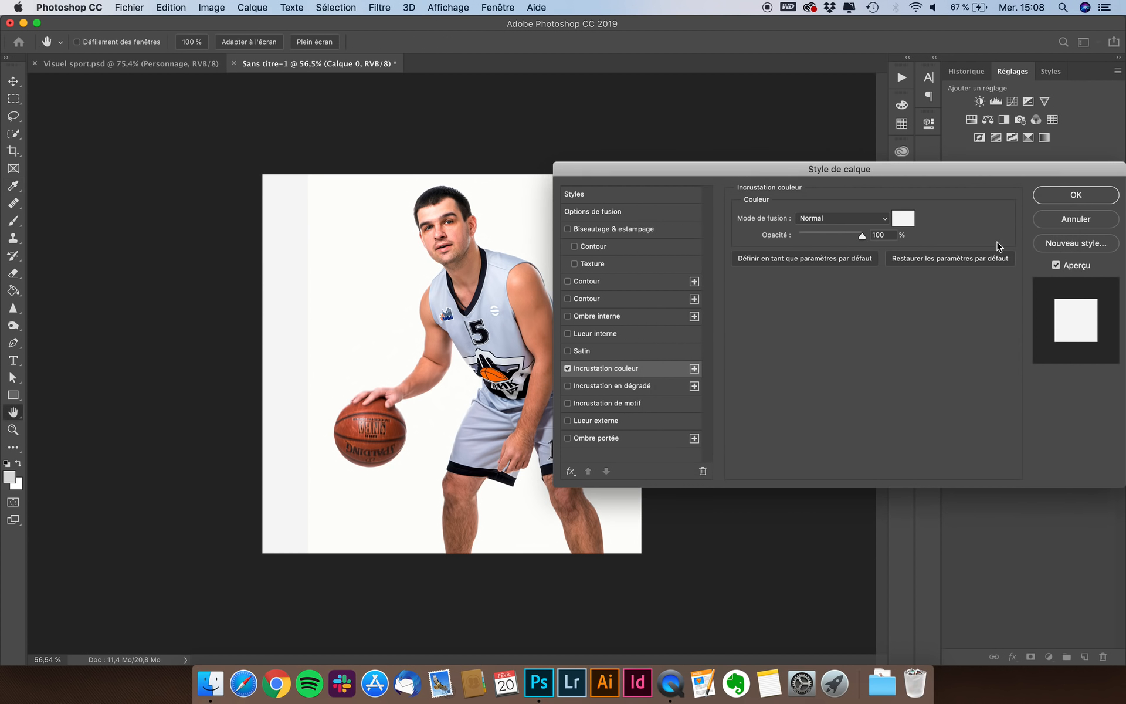
left_click(1077, 195)
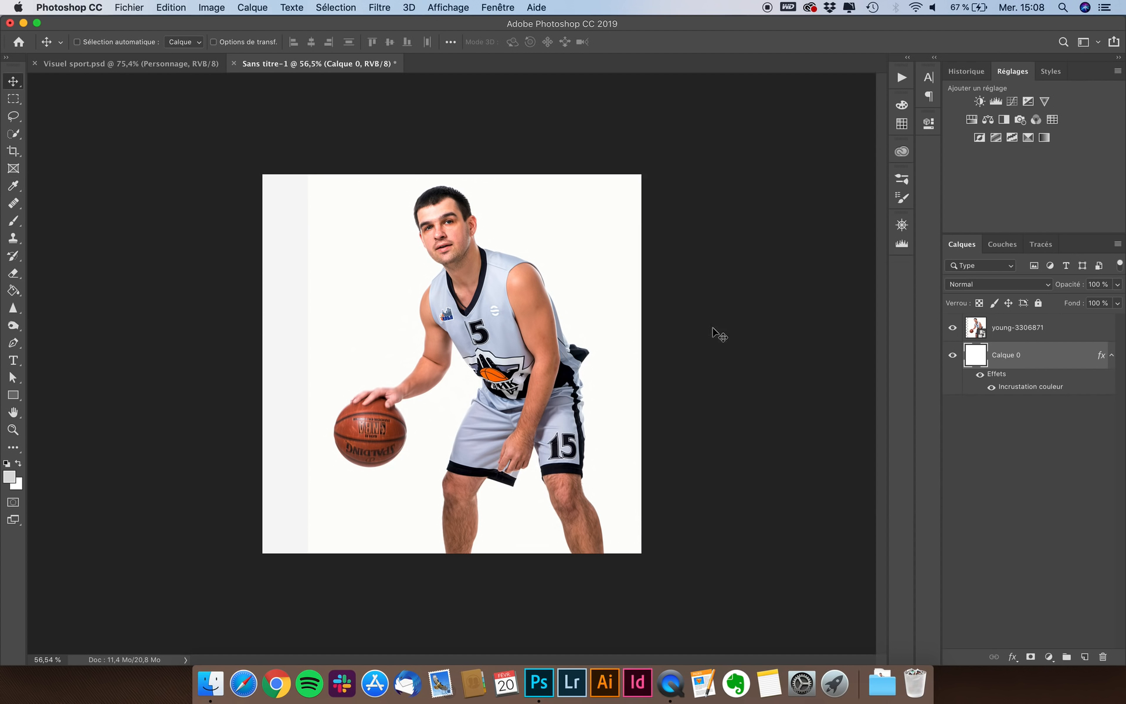
- Select the player and ball on the young-3306871 layer with Select Subject
left_click(1020, 330)
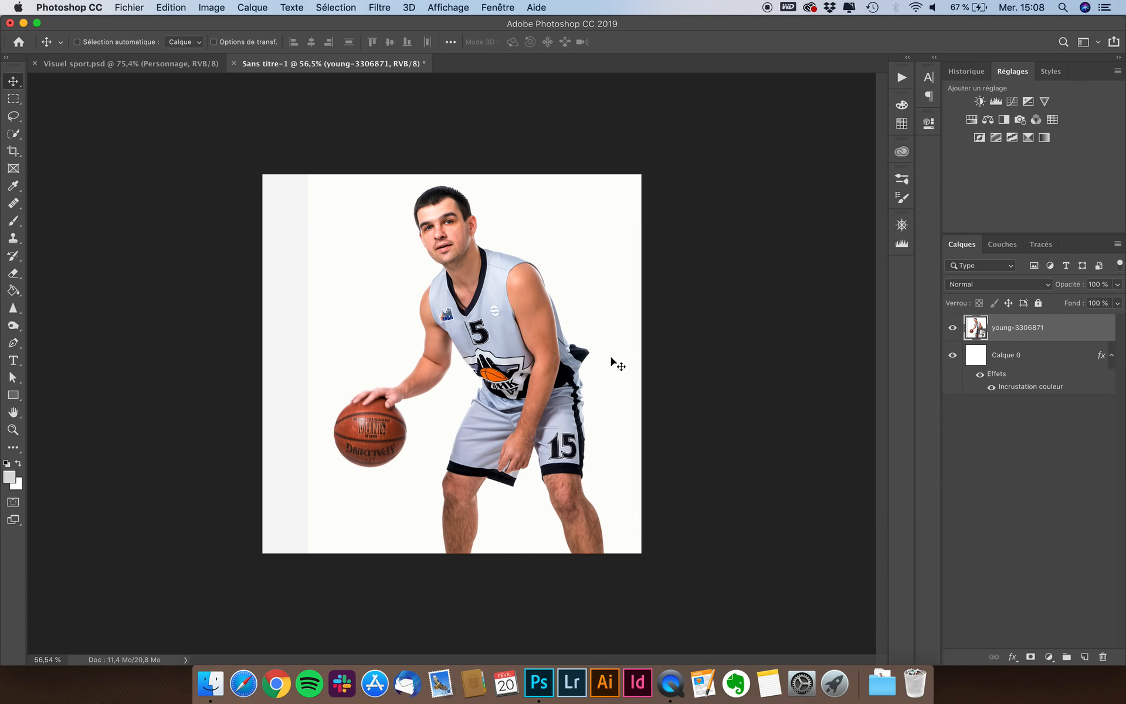
scroll(617, 363, "up", 1)
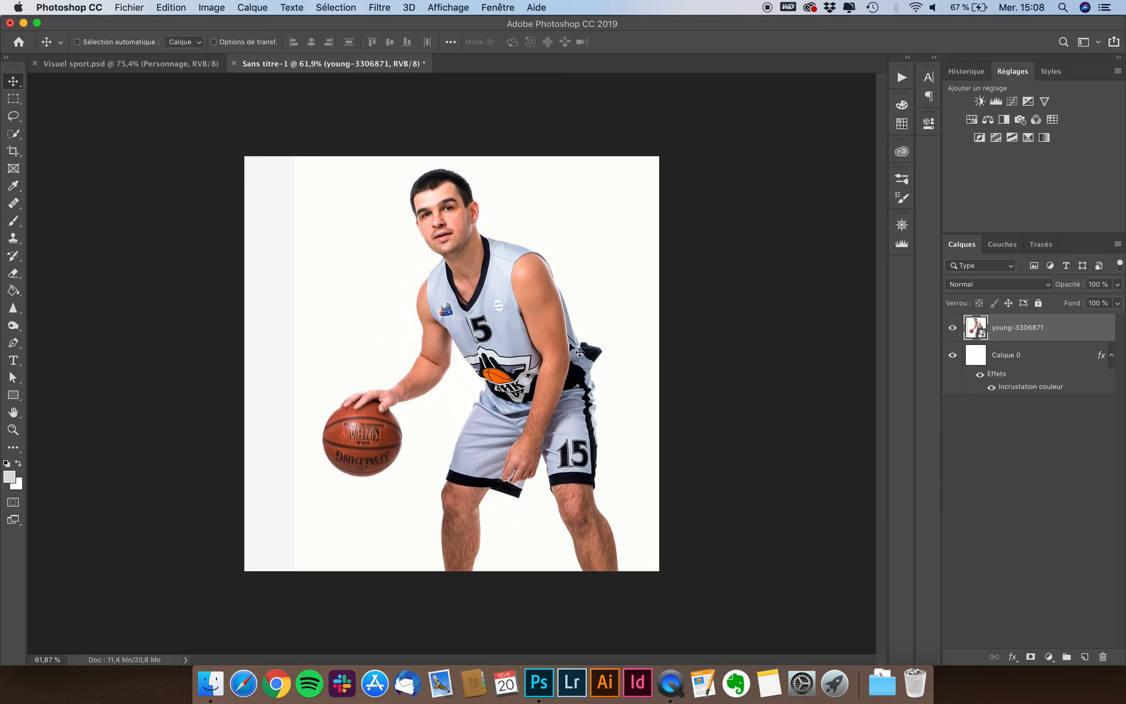
left_click(13, 135)
left_click(60, 133)
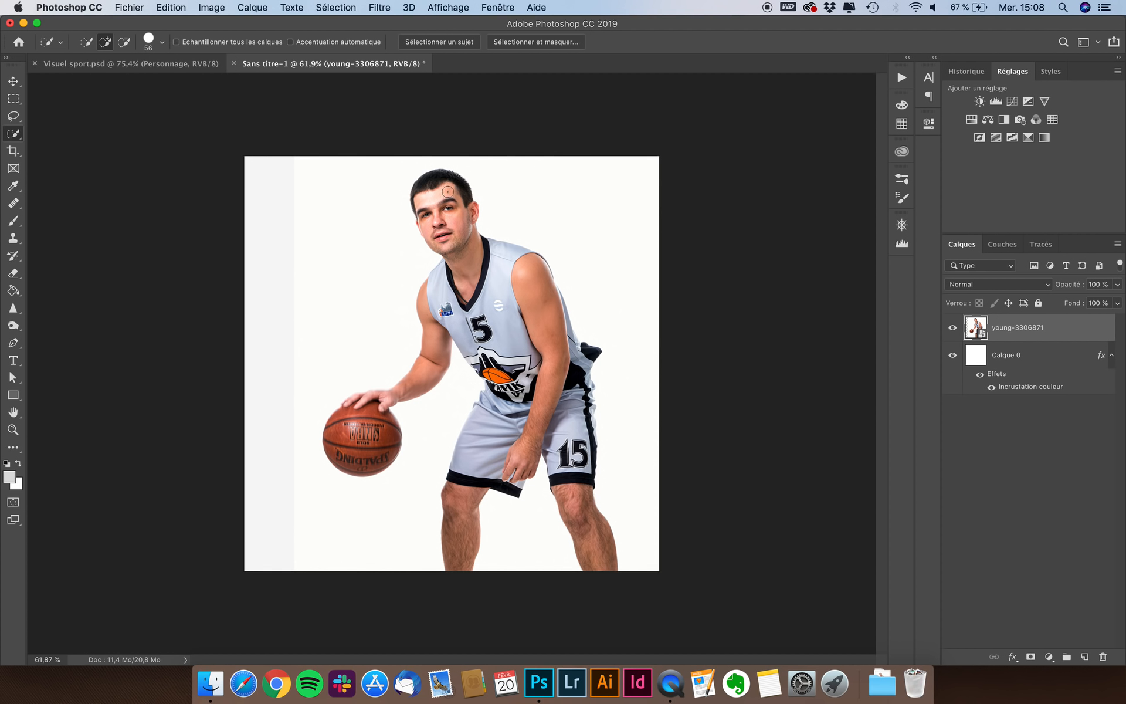
mouse_move(447, 192)
left_mouse_down()
mouse_move(428, 194)
mouse_move(446, 246)
mouse_move(516, 276)
mouse_move(573, 370)
mouse_move(581, 355)
left_mouse_up()
key("super+d")
left_click(449, 42)
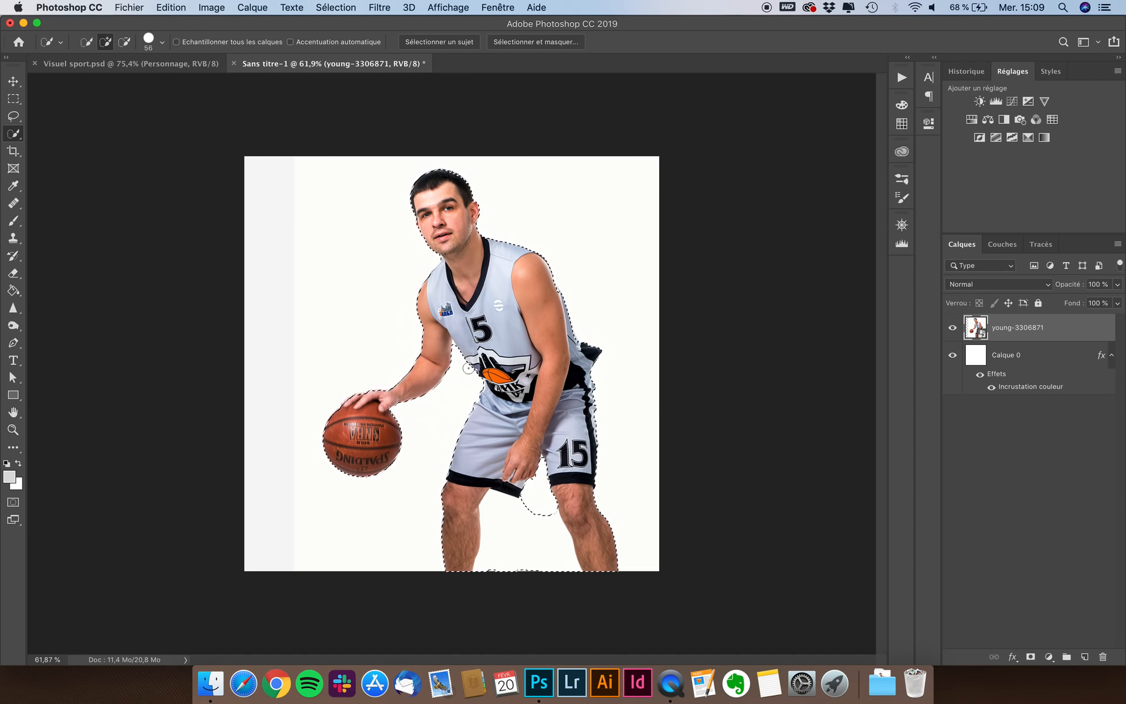
- Subtract the background between the player's legs and below the shorts from the selection with the Quick Selection tool
scroll(551, 528, "up", 3)
scroll(551, 530, "up", 3)
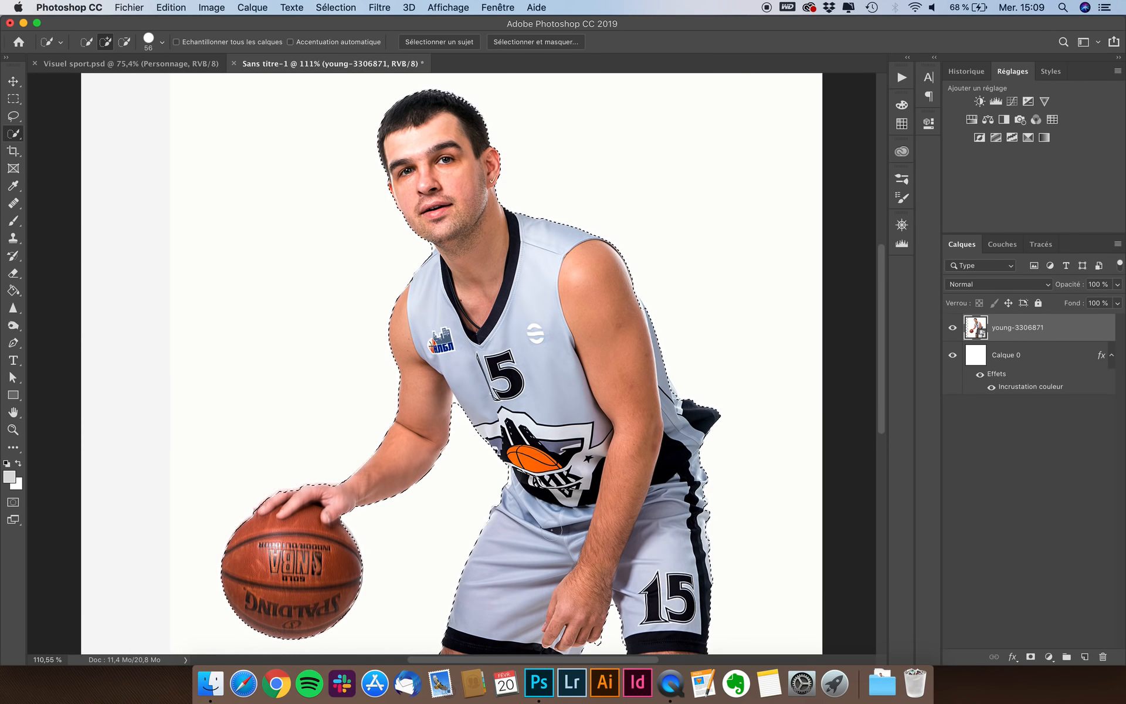
scroll(551, 530, "down", 2)
scroll(551, 530, "down", 5)
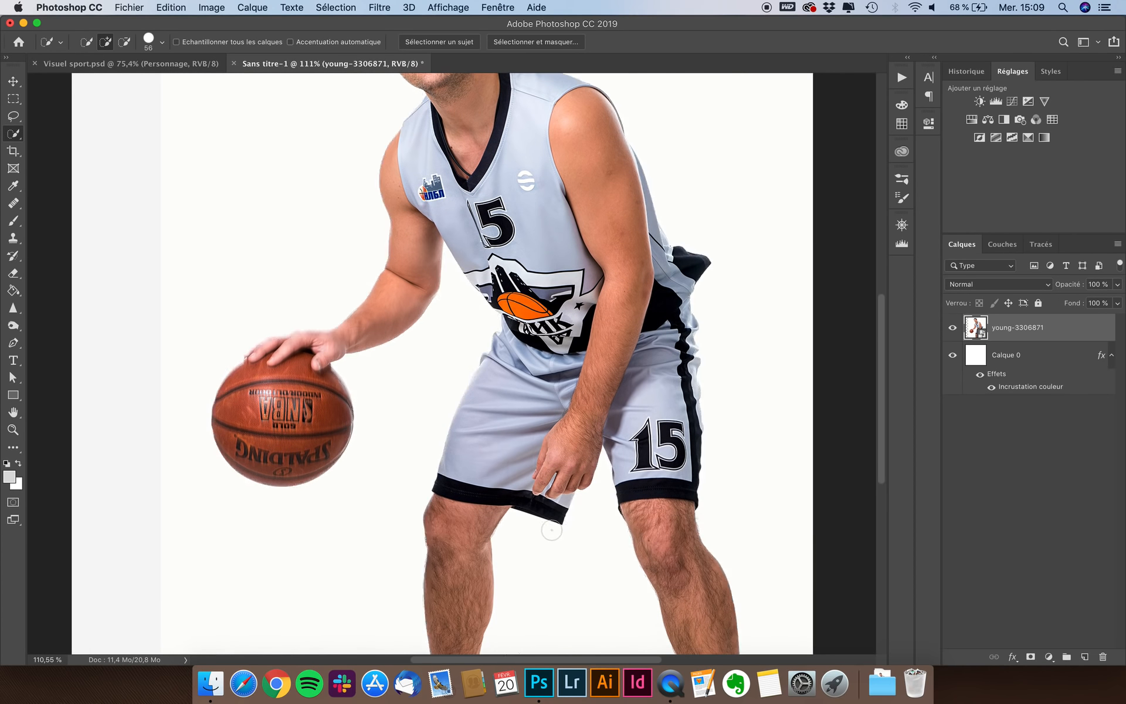
scroll(582, 515, "down", 4)
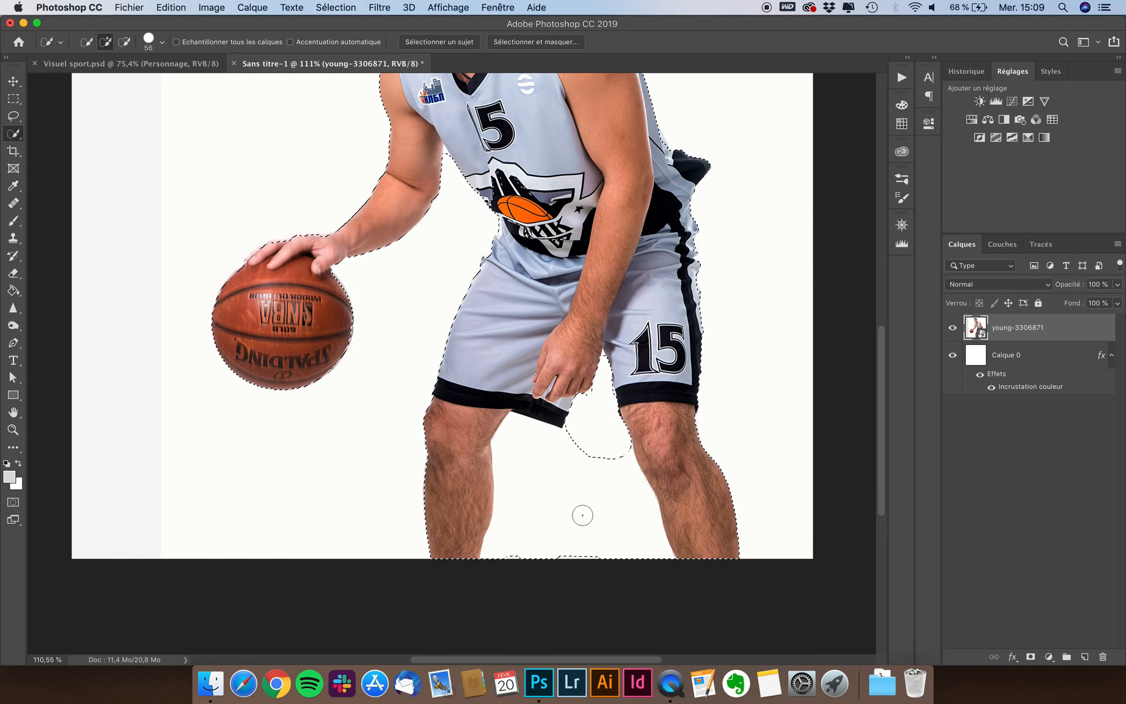
key("alt")
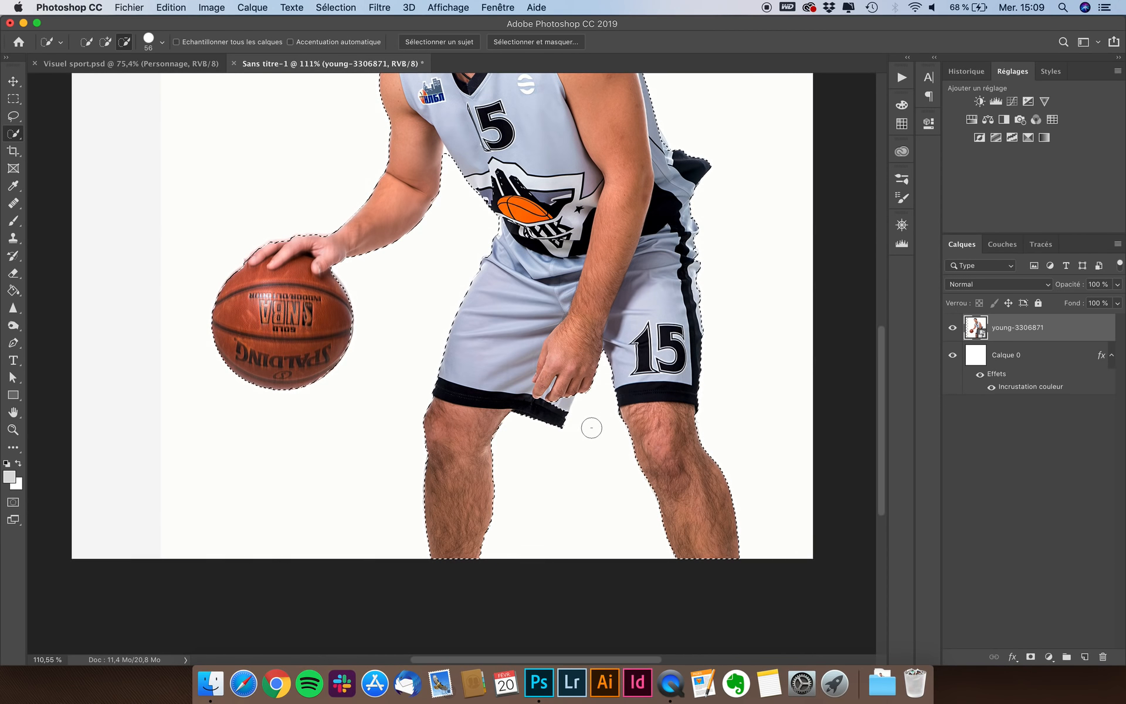
left_click_drag(590, 427, 570, 452)
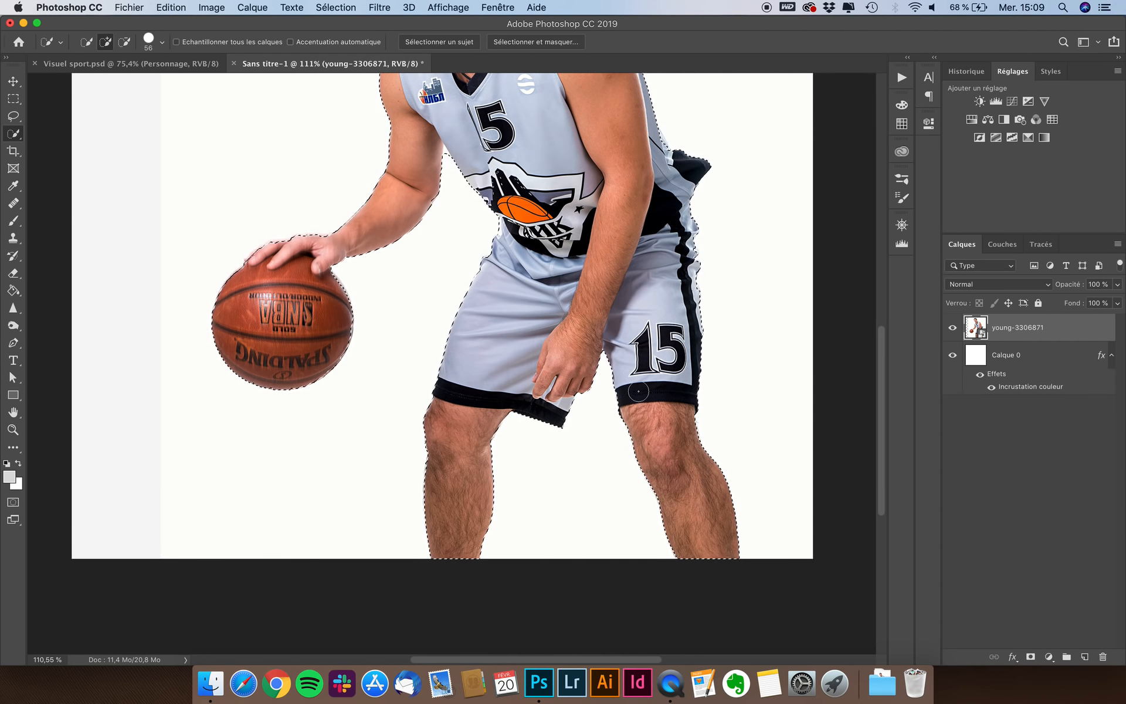
- Correct the selection along the jersey's back edge beside the upper arm, using a 25 px Quick Selection brush
scroll(637, 392, "up", 3)
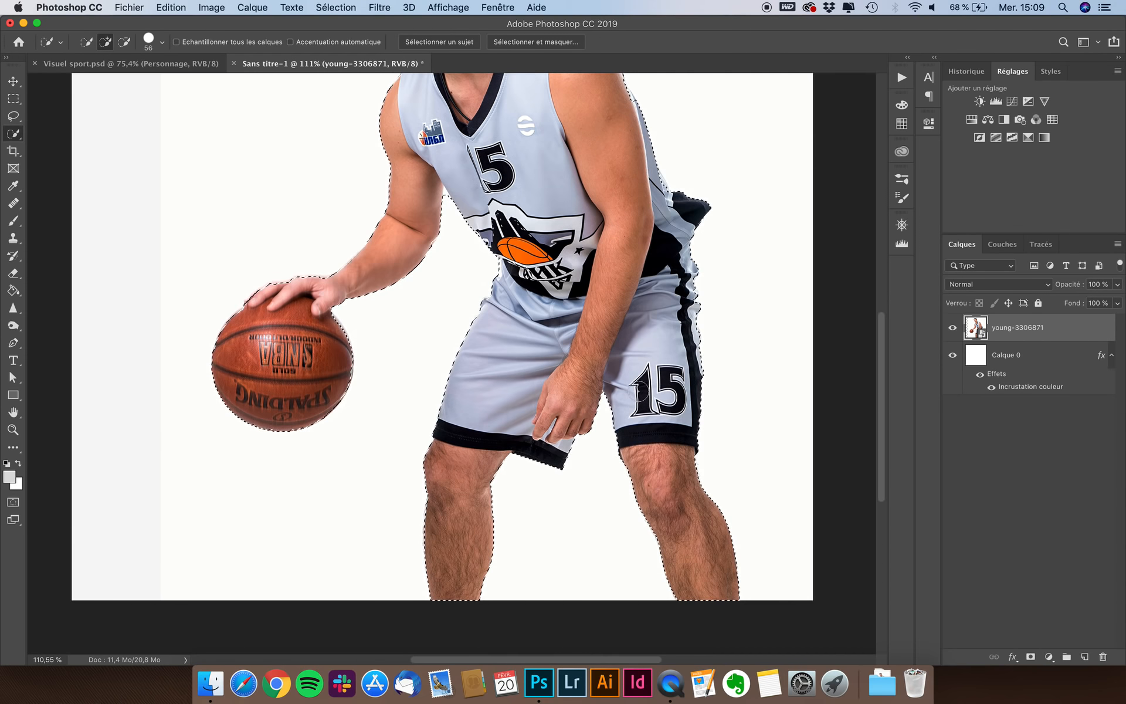
scroll(638, 391, "up", 9)
scroll(637, 392, "up", 5)
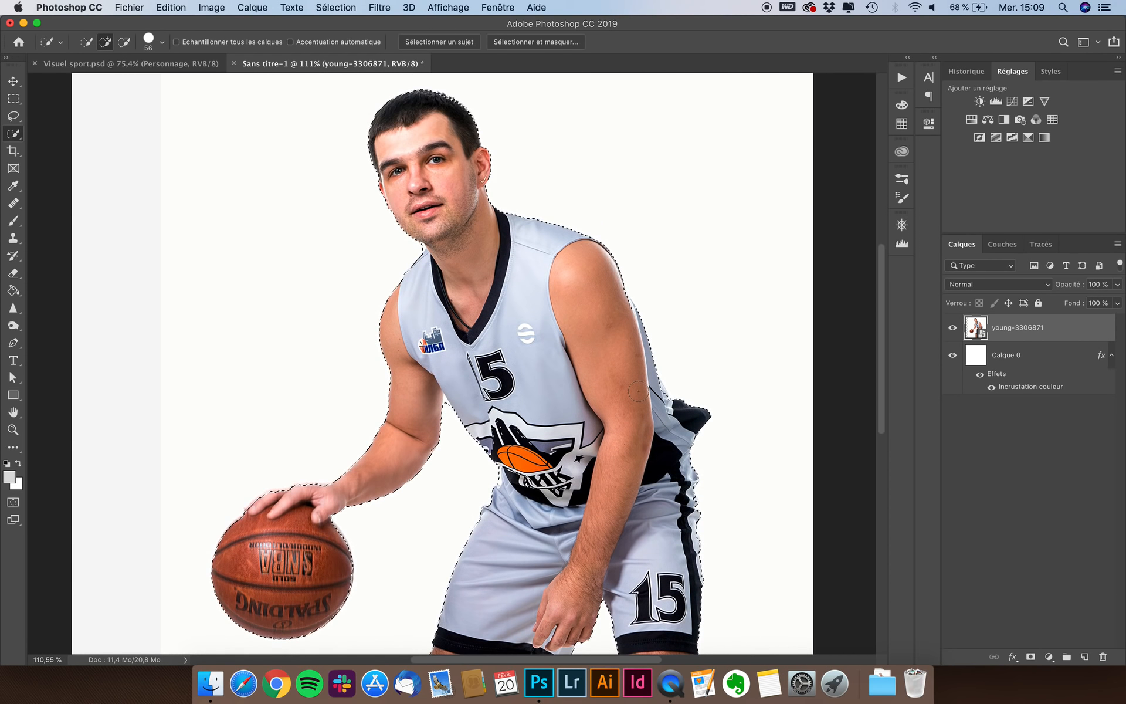
scroll(653, 384, "up", 10)
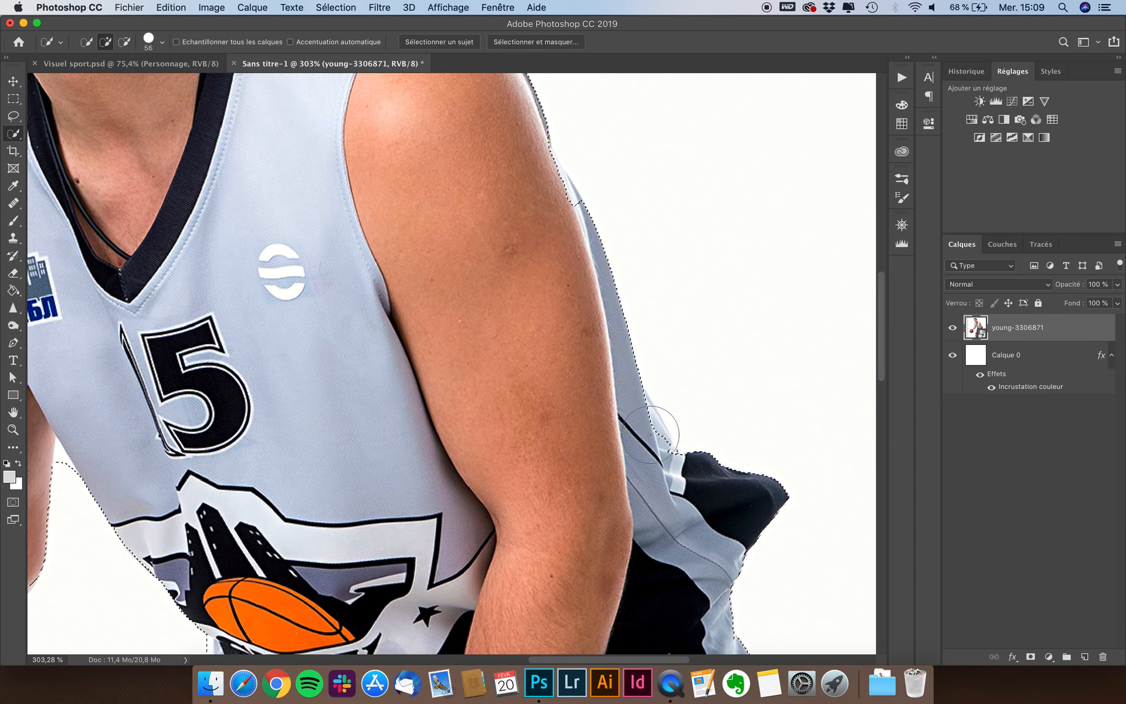
mouse_move(651, 435)
left_mouse_down()
mouse_move(602, 435)
mouse_move(647, 421)
mouse_move(611, 392)
mouse_move(562, 199)
left_mouse_up()
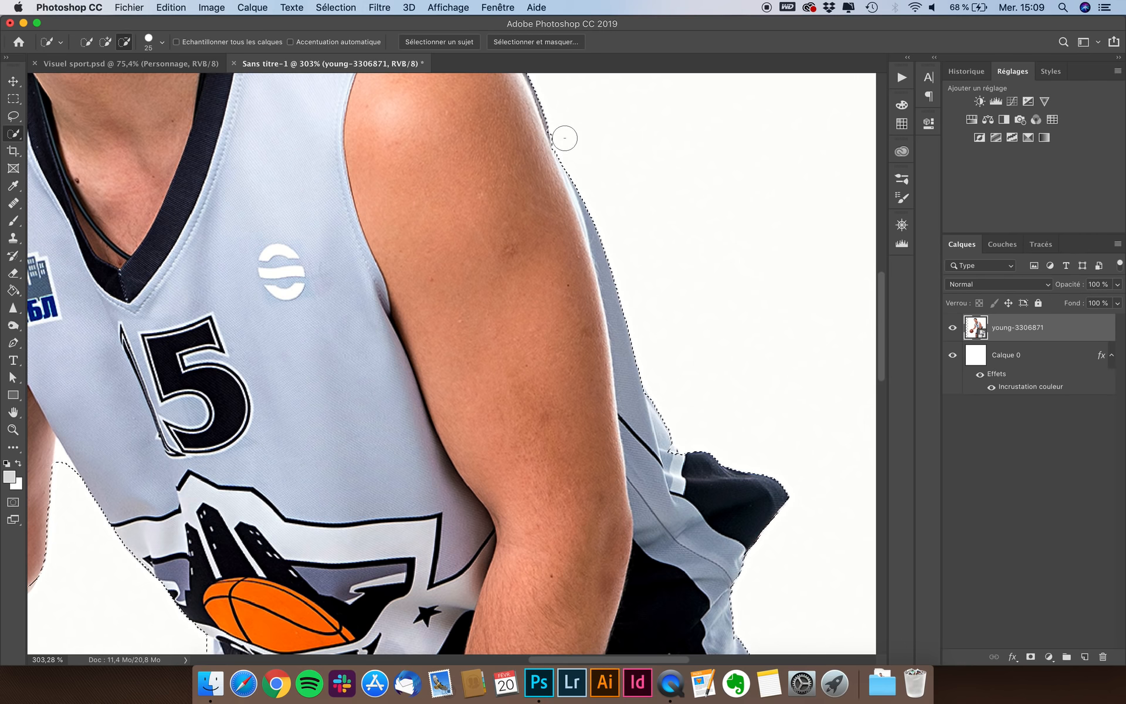
- Open the selection in Select and Mask and refine the player's hair outline with a 25 px Refine Edge brush
scroll(432, 263, "down", 2)
scroll(431, 263, "down", 10)
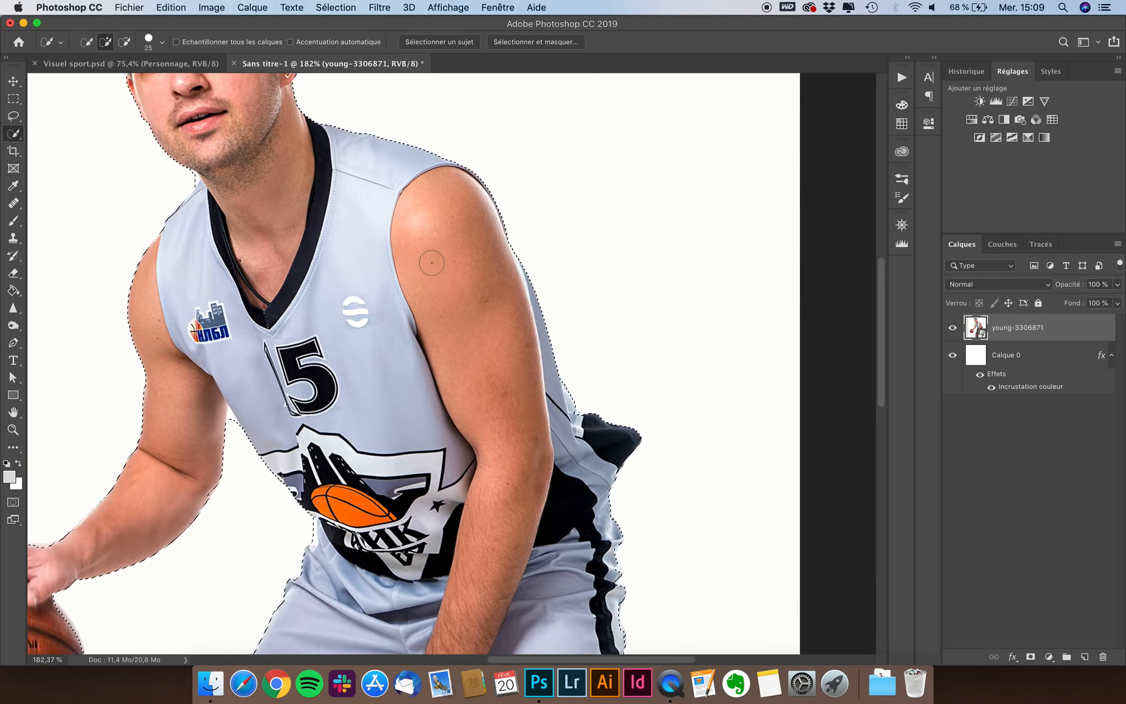
scroll(432, 263, "left", 3)
scroll(432, 263, "down", 2)
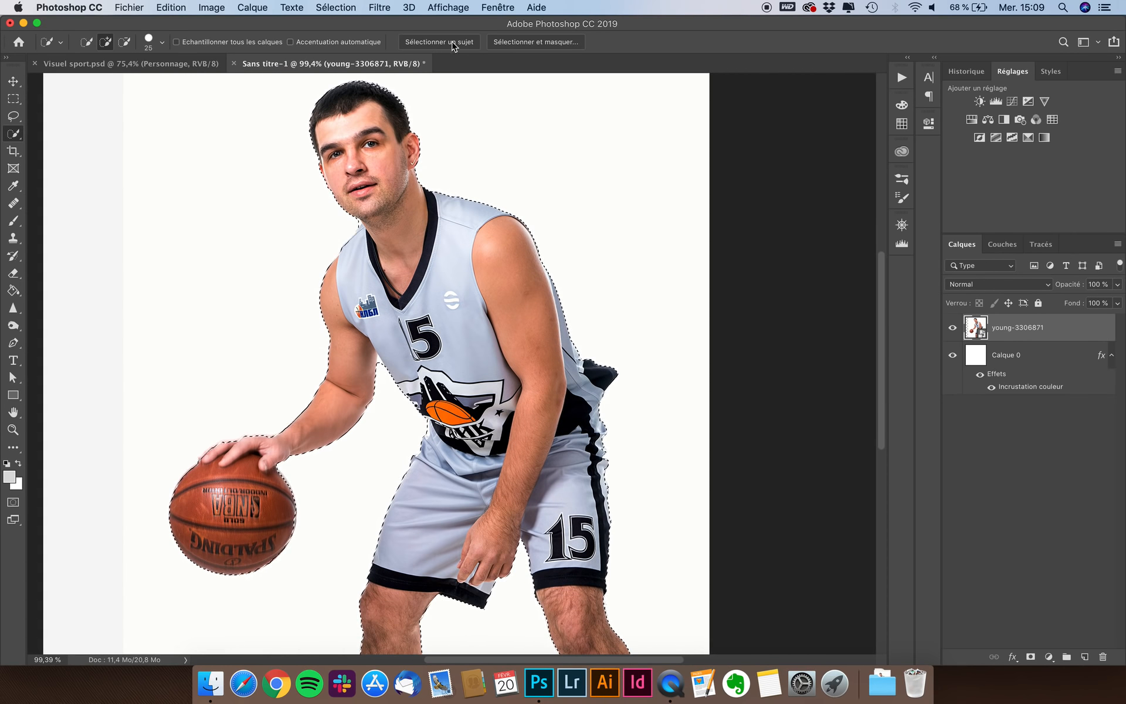
left_click(535, 42)
scroll(446, 166, "up", 5)
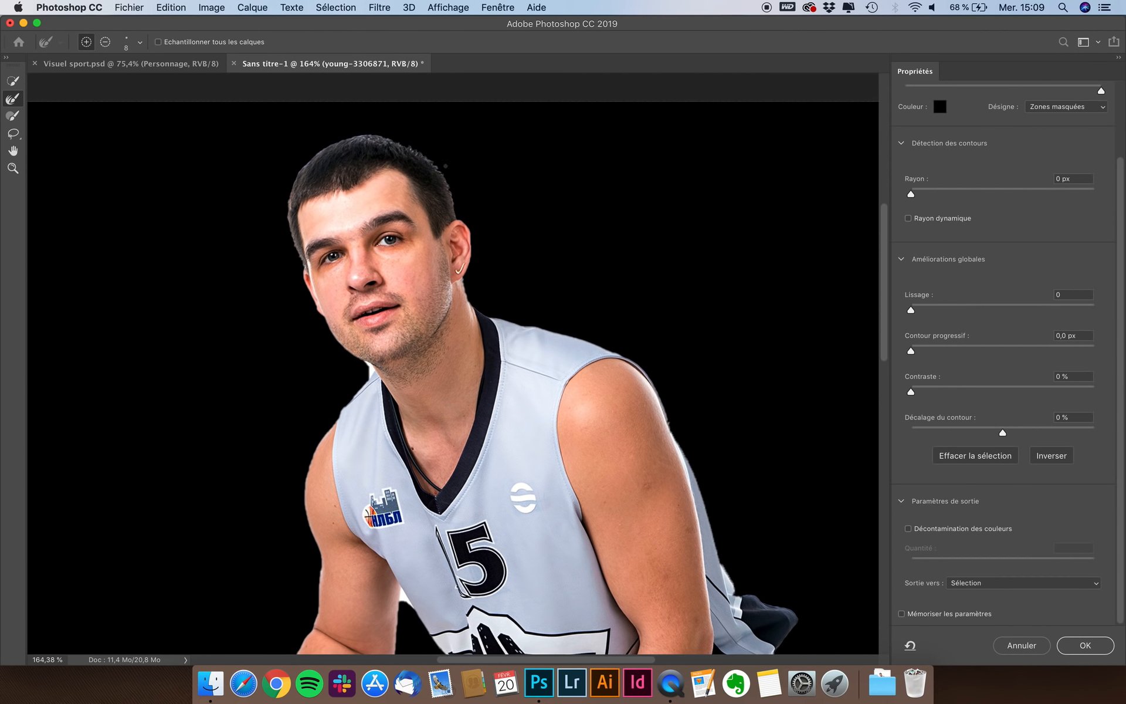
scroll(568, 260, "up", 3)
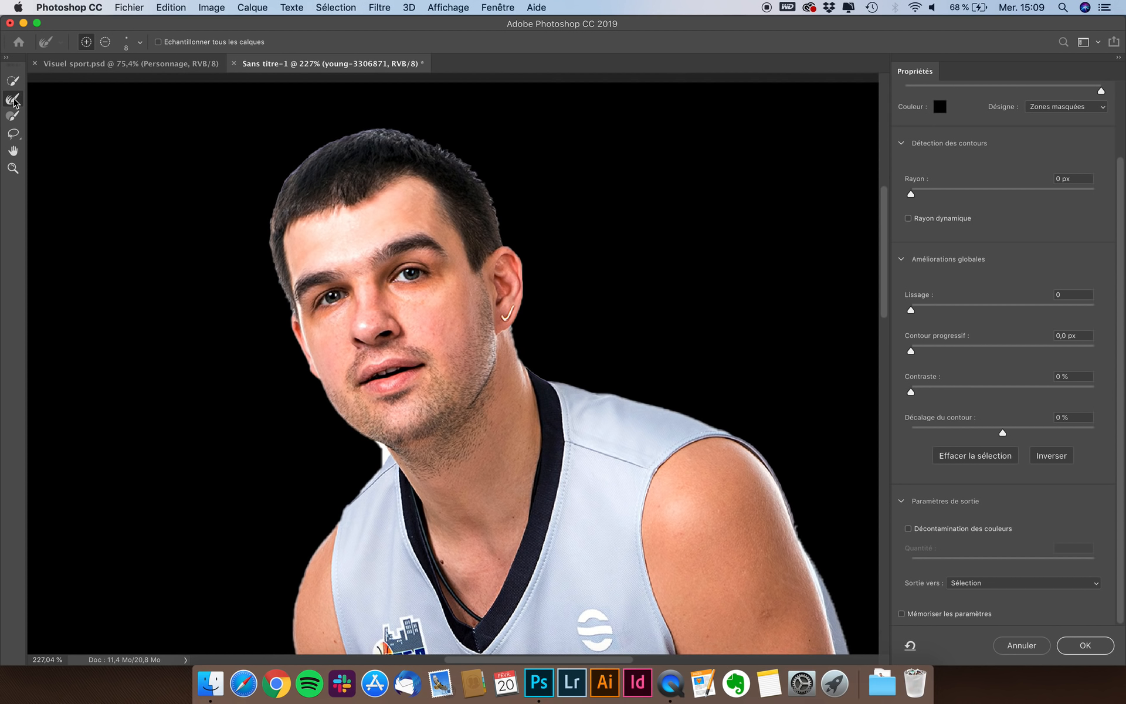
left_click_drag(356, 139, 362, 142)
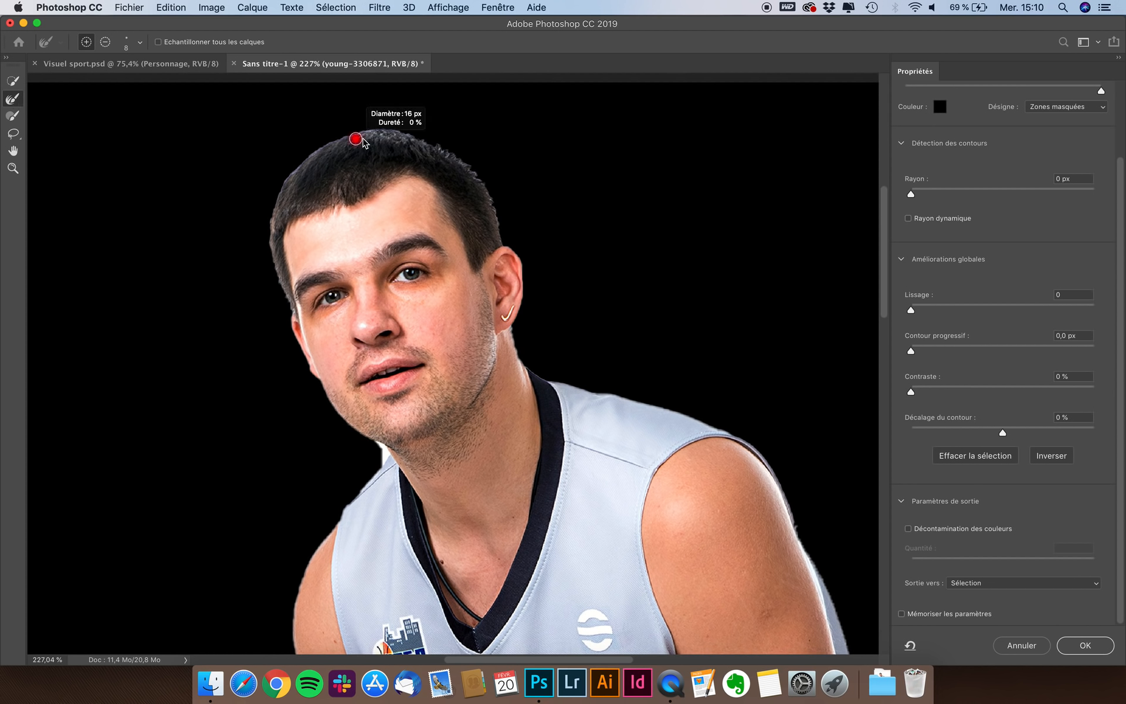
left_click_drag(362, 139, 362, 139)
left_click_drag(362, 140, 368, 141)
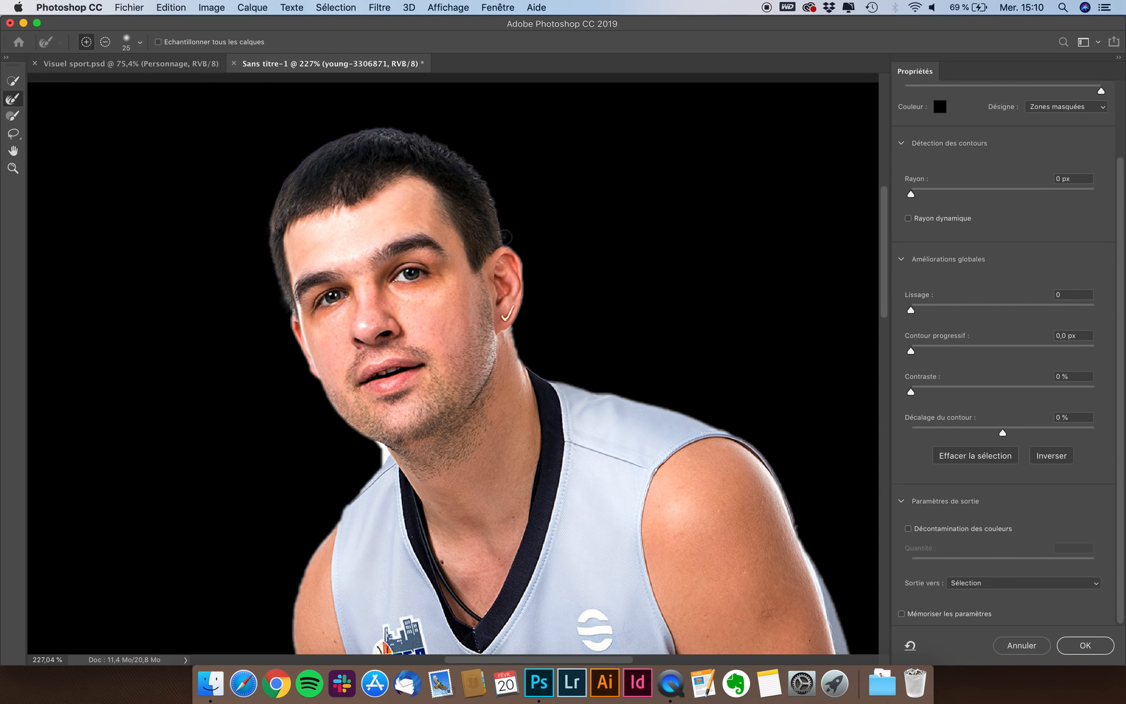
- Finish refining the hair edge beside the ear and compare the preview modes, keeping the cutout shown on black
left_click_drag(505, 237, 505, 238)
scroll(971, 166, "up", 3)
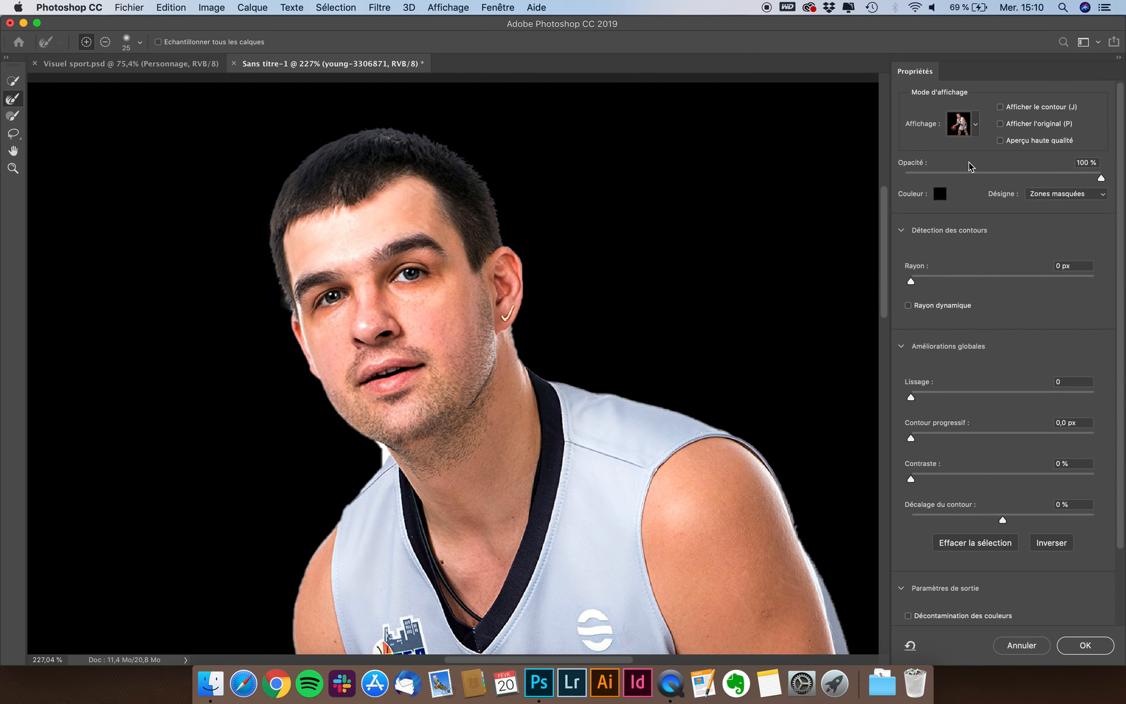
left_click(977, 126)
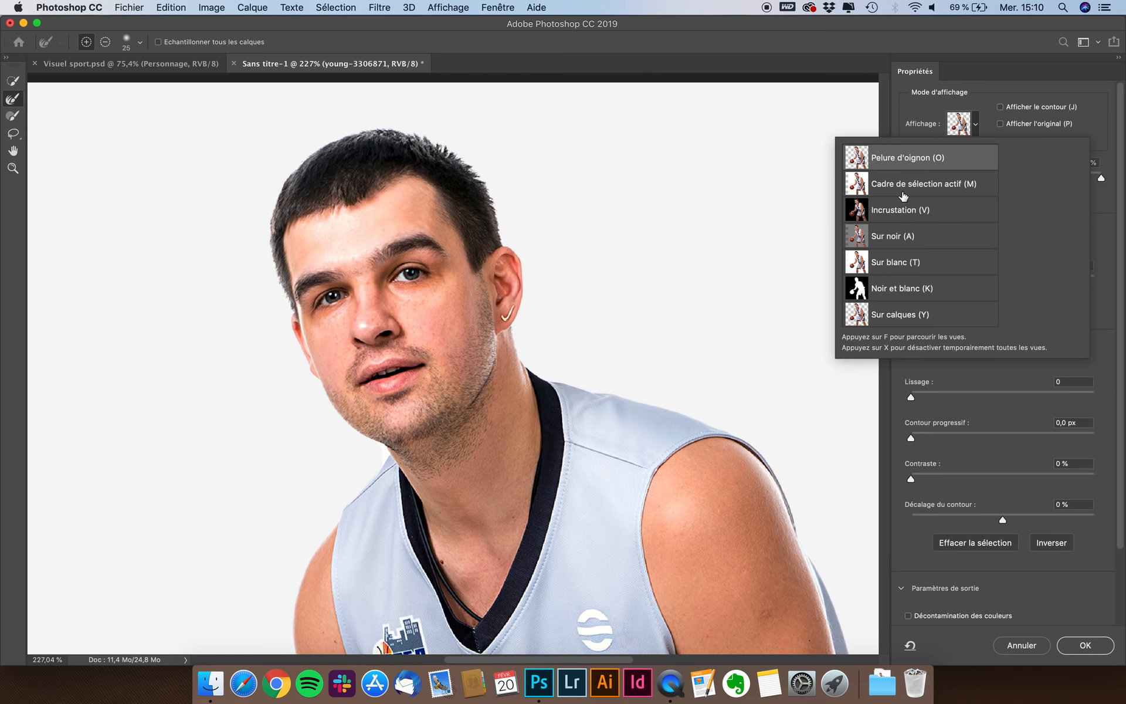
left_click(904, 219)
left_click(975, 100)
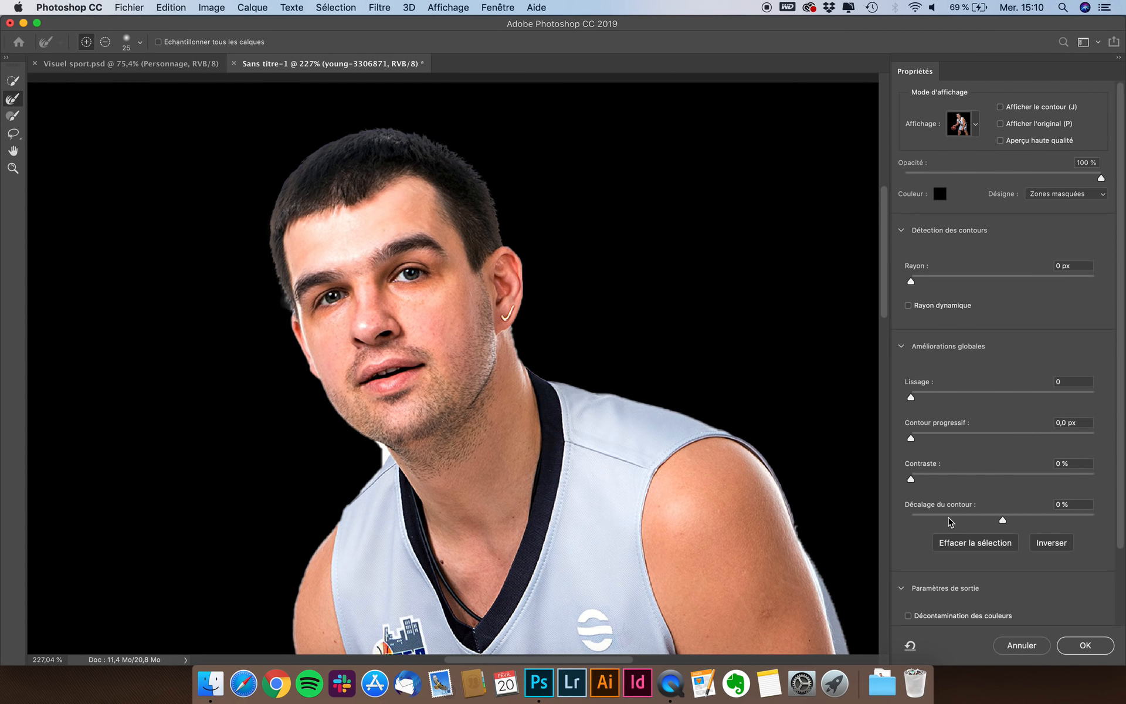
- Output the refined selection to a layer mask (Masque de fusion) on the young-3306871 layer
scroll(950, 521, "down", 3)
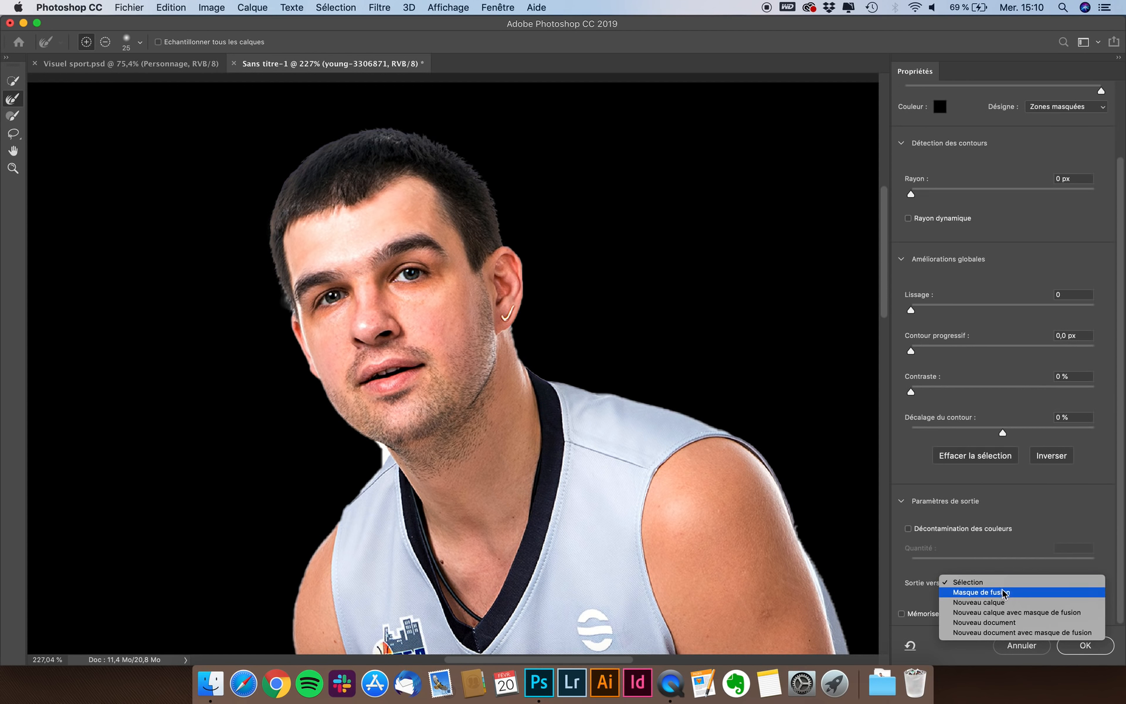
left_click(1005, 592)
left_click(1085, 645)
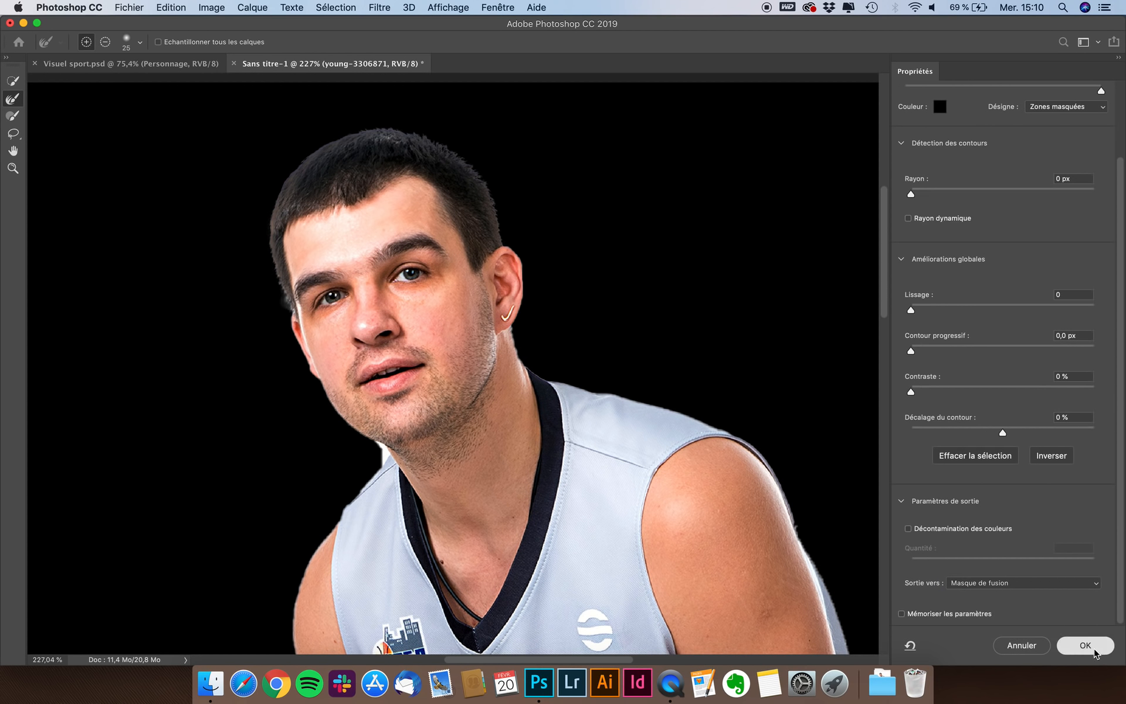
- Switch to the Brush tool and choose the soft round tip (Arrondi flou) from the general brushes
scroll(647, 478, "down", 1)
scroll(647, 478, "down", 5)
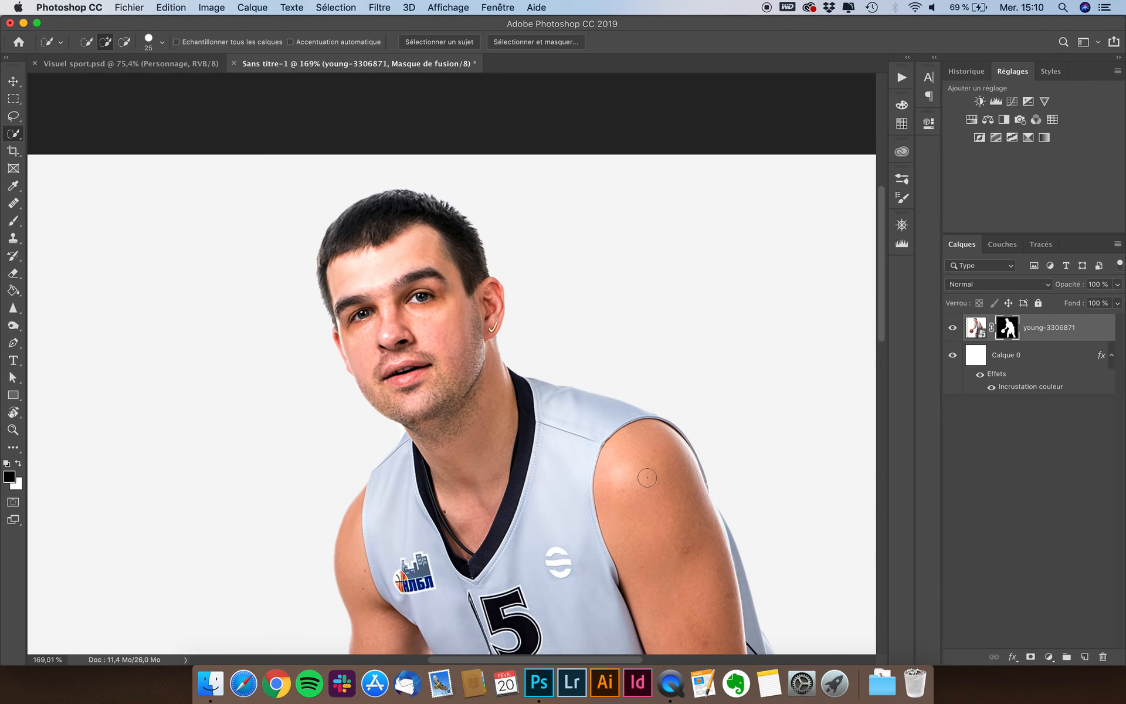
scroll(647, 477, "down", 3)
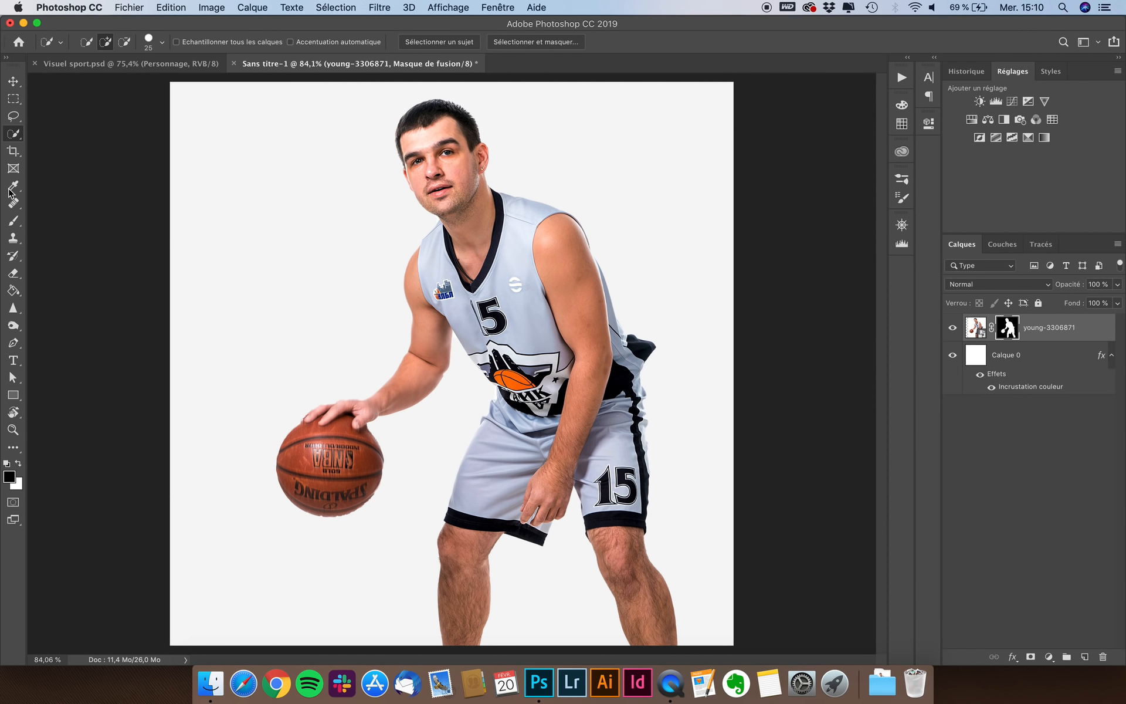
left_click(13, 220)
scroll(402, 180, "up", 3)
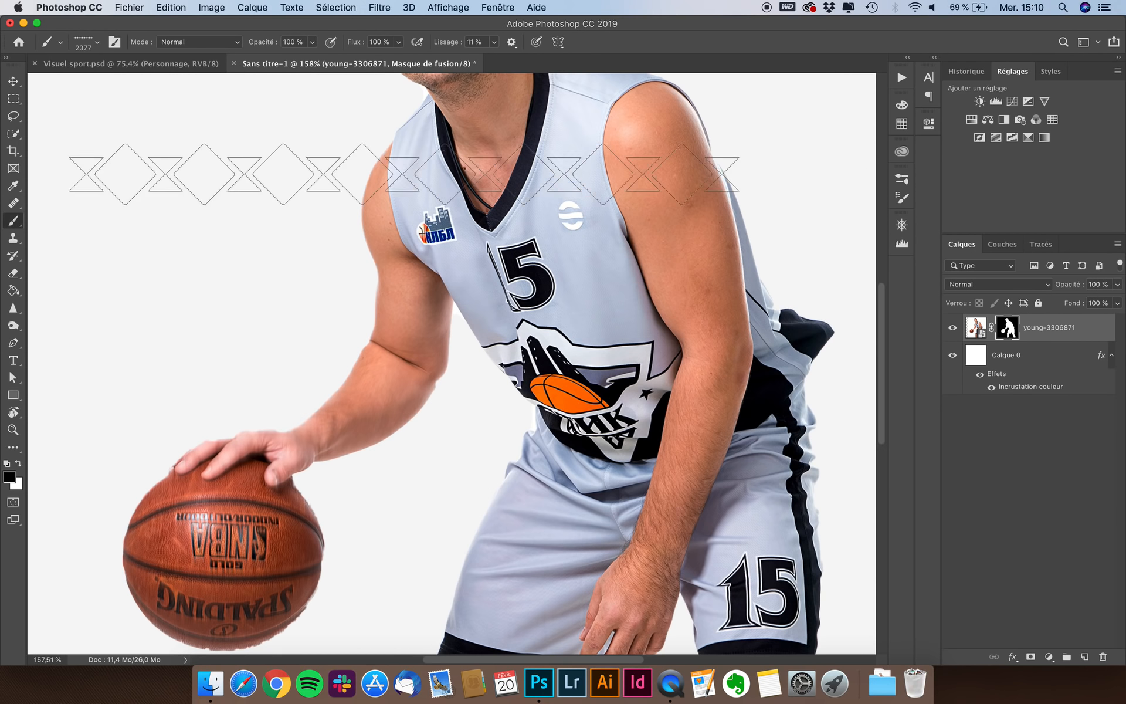
left_click(59, 44)
scroll(91, 191, "up", 10)
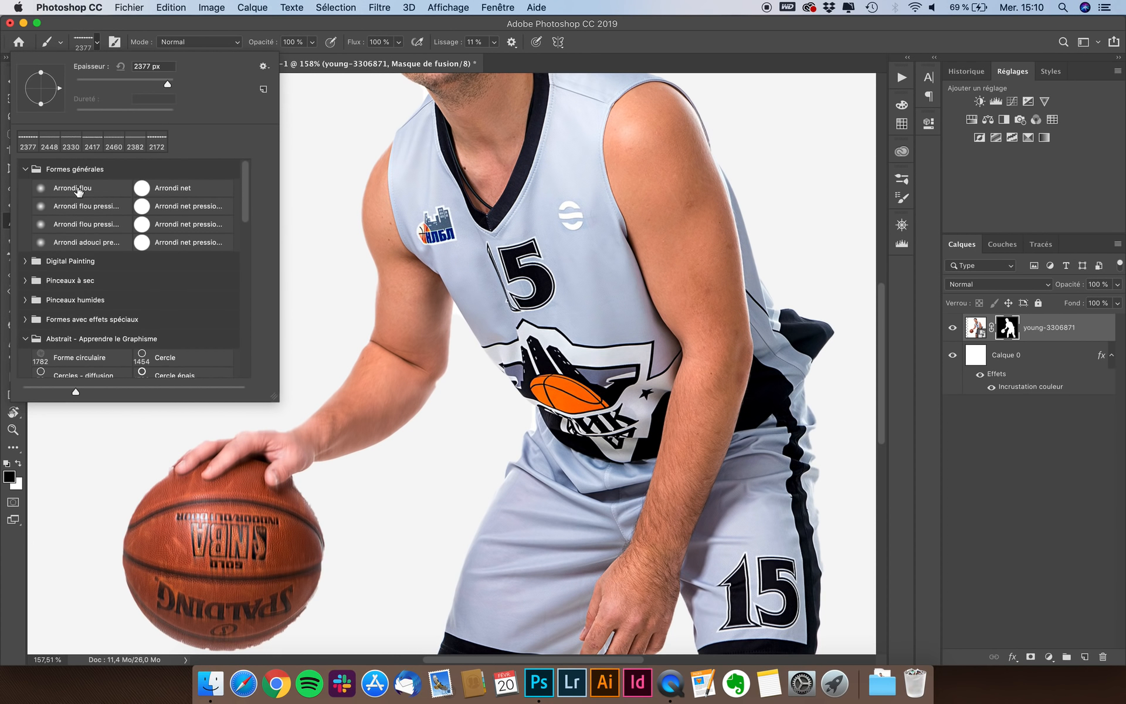
left_click(84, 188)
key("Return")
scroll(443, 258, "up", 3)
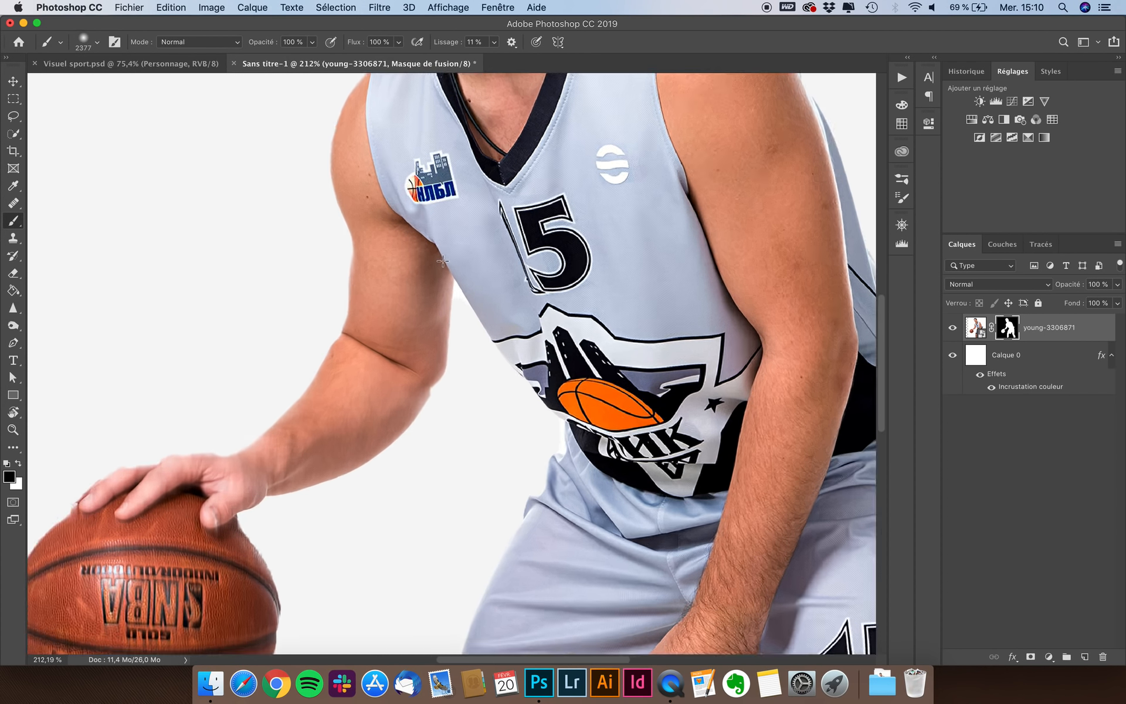
scroll(607, 228, "up", 3)
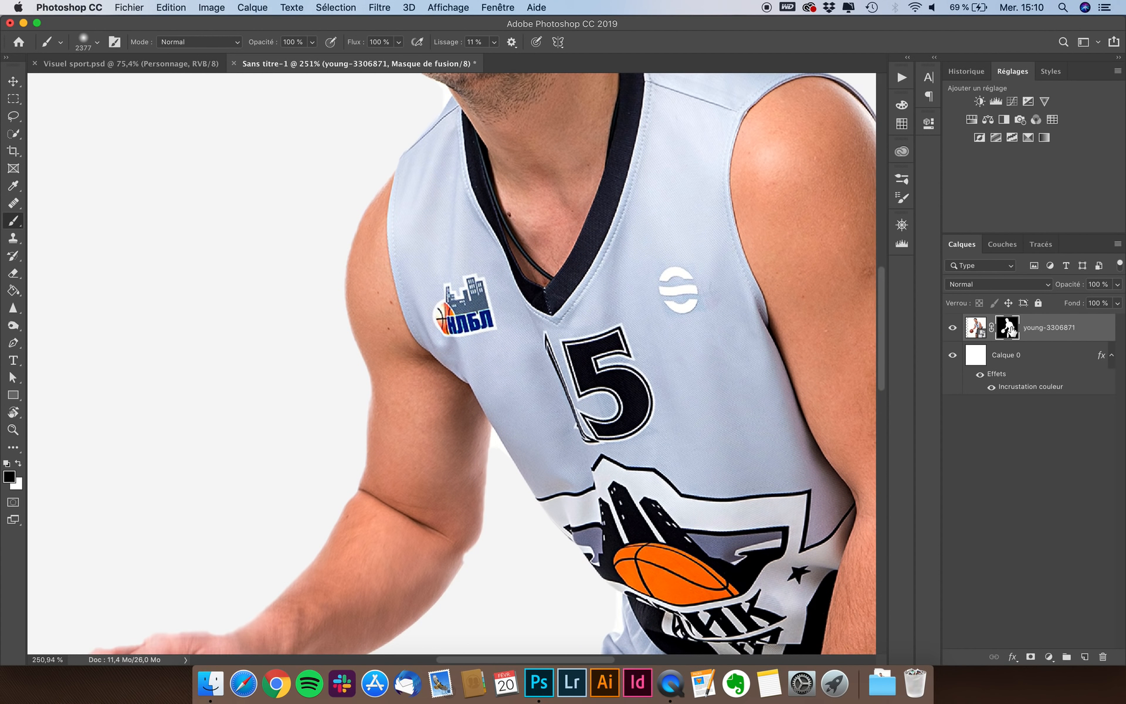
scroll(509, 143, "up", 3)
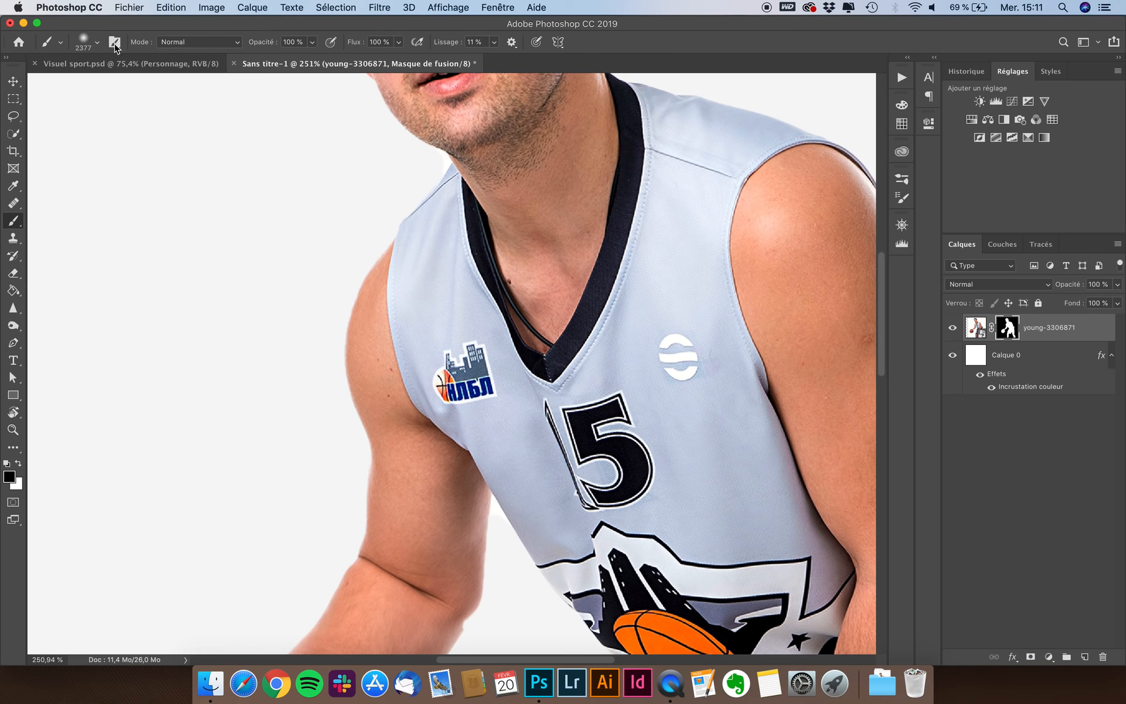
- Reduce the brush size to 16 px for retouching the mask around the player's shoulder
left_click(84, 43)
left_click(99, 87)
key("Return")
scroll(415, 179, "up", 3)
scroll(414, 182, "up", 5)
left_click_drag(370, 208, 293, 211)
- Hide Calque 0 and mask out the white remnant between the chin and jersey shoulder with a 6 px black brush, checking it against the background
left_click(952, 355)
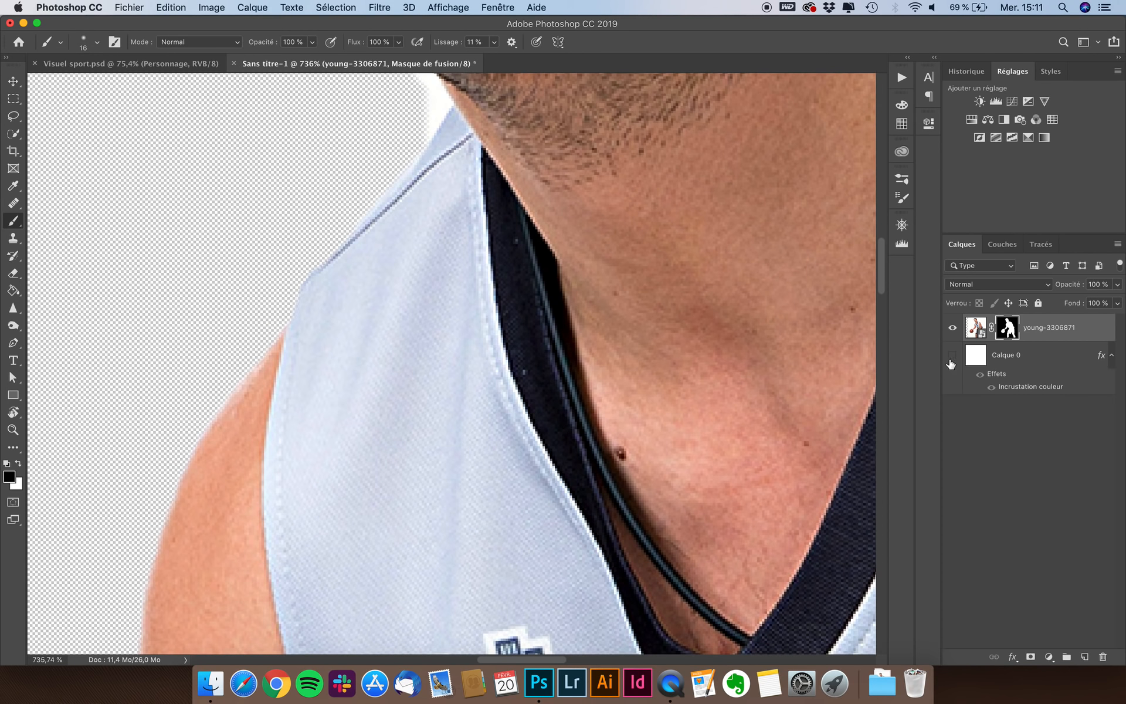
scroll(462, 311, "up", 5)
scroll(465, 314, "up", 2)
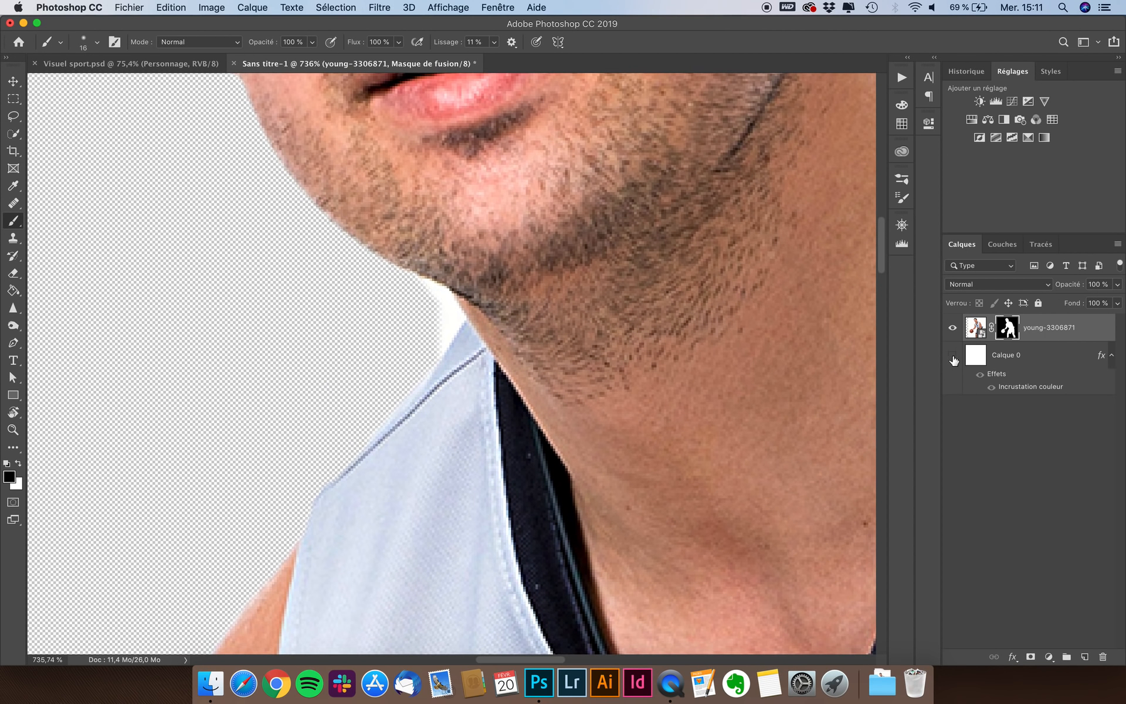
left_click(952, 357)
left_click(952, 357)
scroll(435, 286, "up", 3)
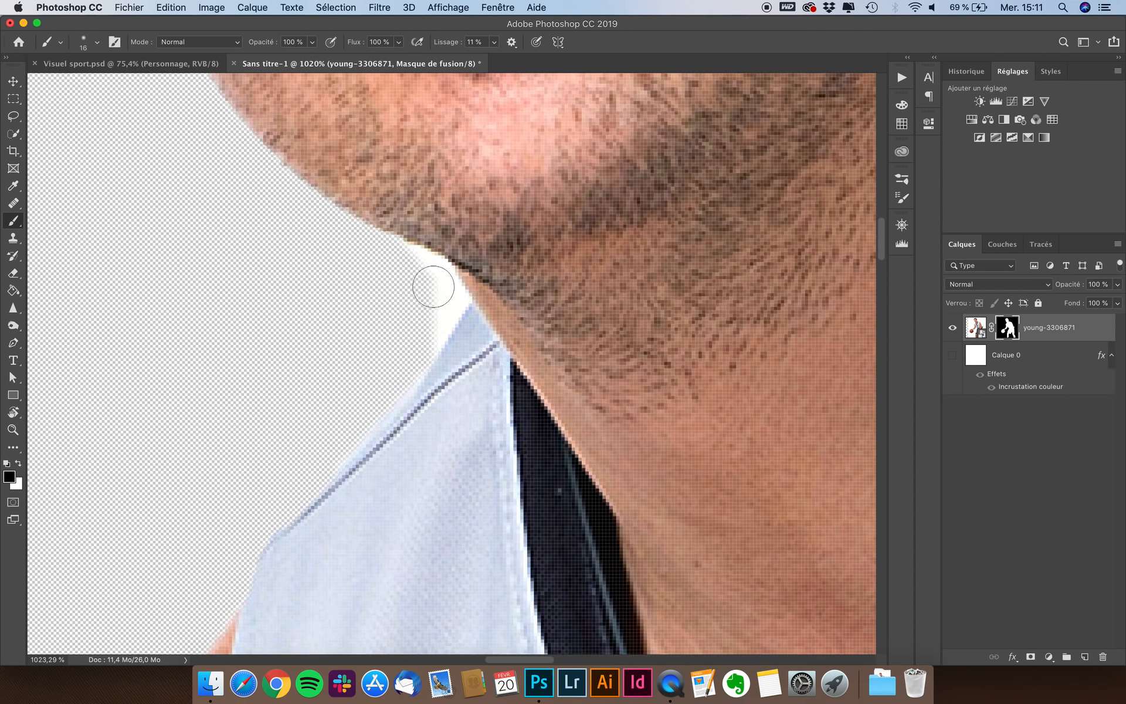
mouse_move(433, 284)
left_mouse_down()
mouse_move(385, 292)
mouse_move(441, 264)
mouse_move(453, 286)
mouse_move(436, 347)
mouse_move(443, 296)
mouse_move(432, 263)
left_mouse_up()
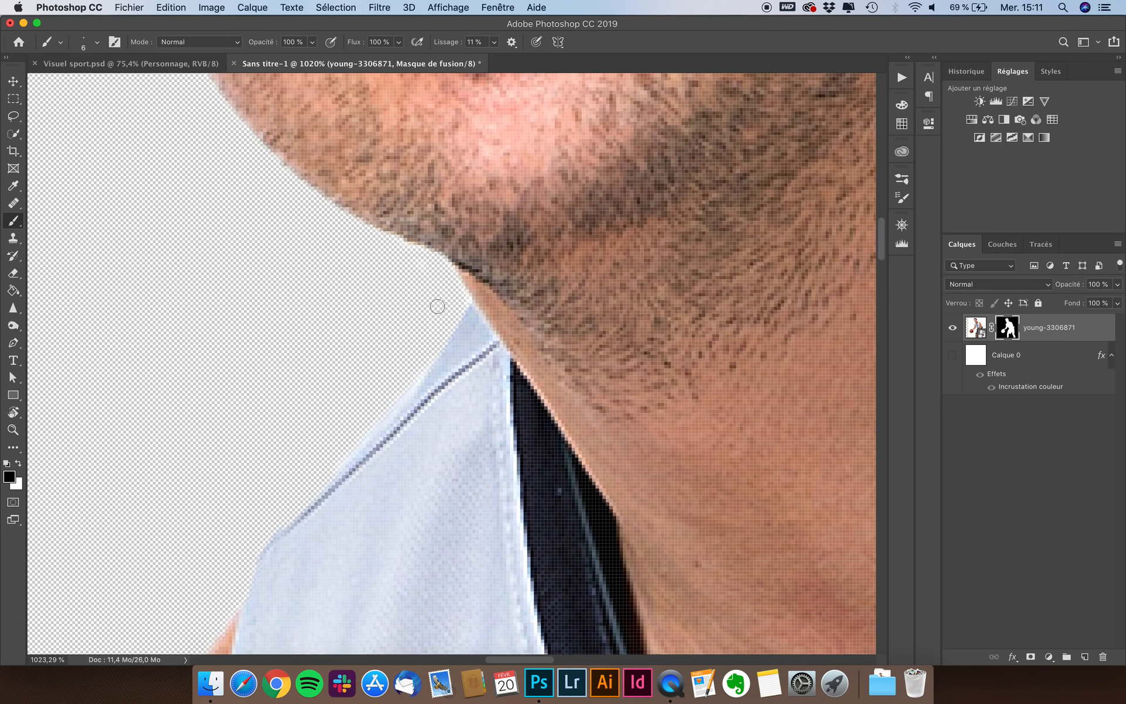
left_click(953, 355)
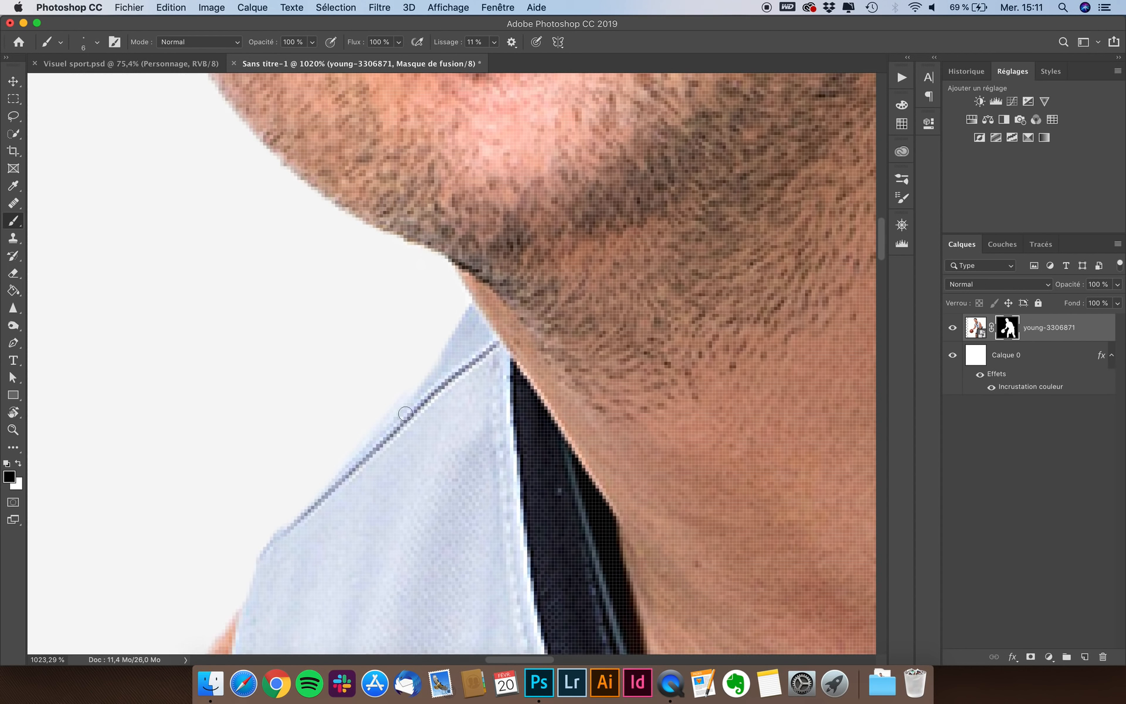
scroll(411, 411, "down", 10)
left_click(952, 355)
- Examine the cutout edges along the player's arm, the hand and the basketball
scroll(596, 351, "down", 3)
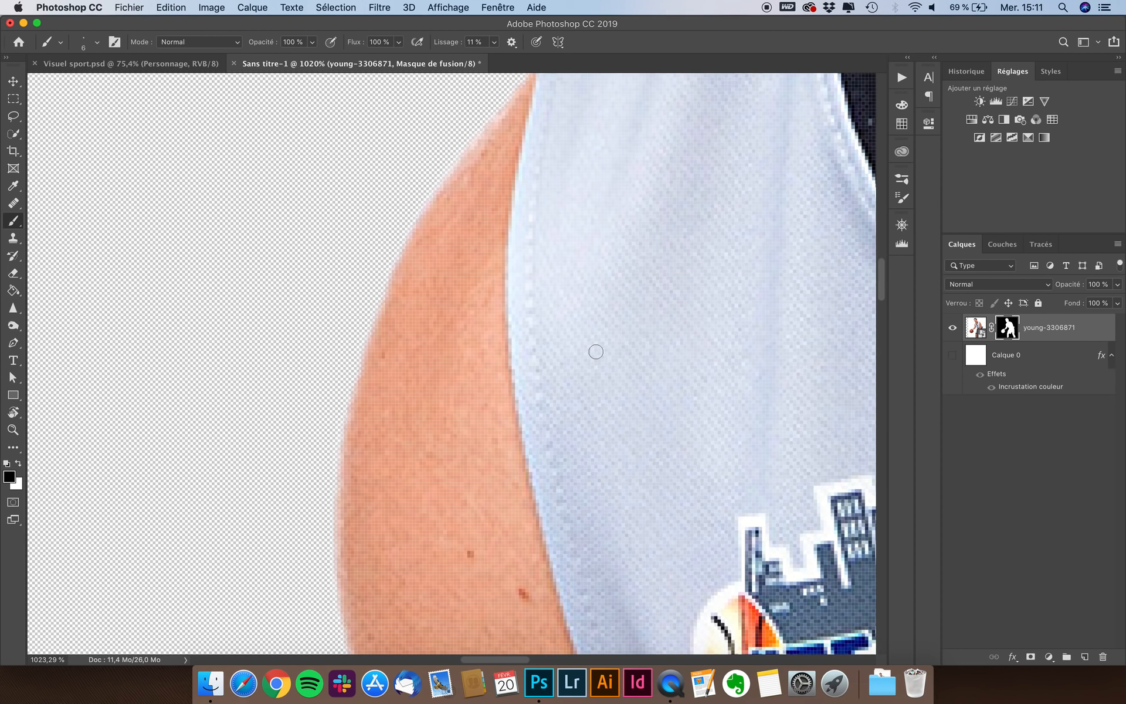
scroll(596, 352, "down", 10)
scroll(596, 352, "down", 15)
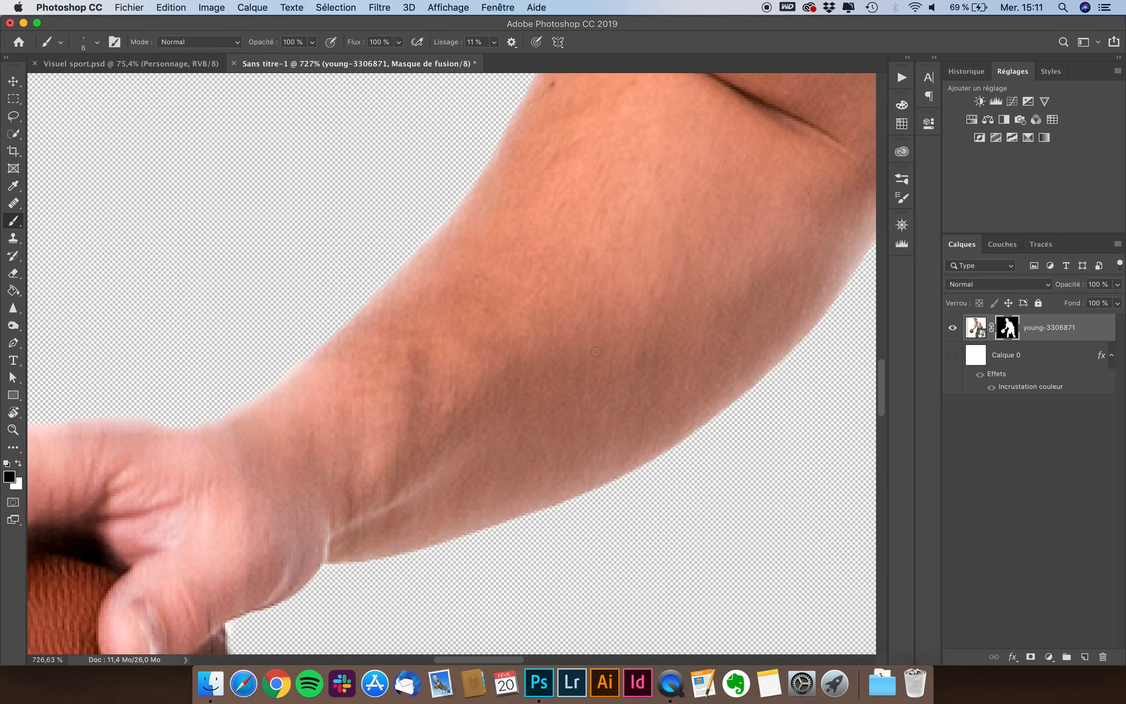
scroll(596, 352, "left", 5)
scroll(596, 352, "down", 15)
scroll(596, 351, "left", 3)
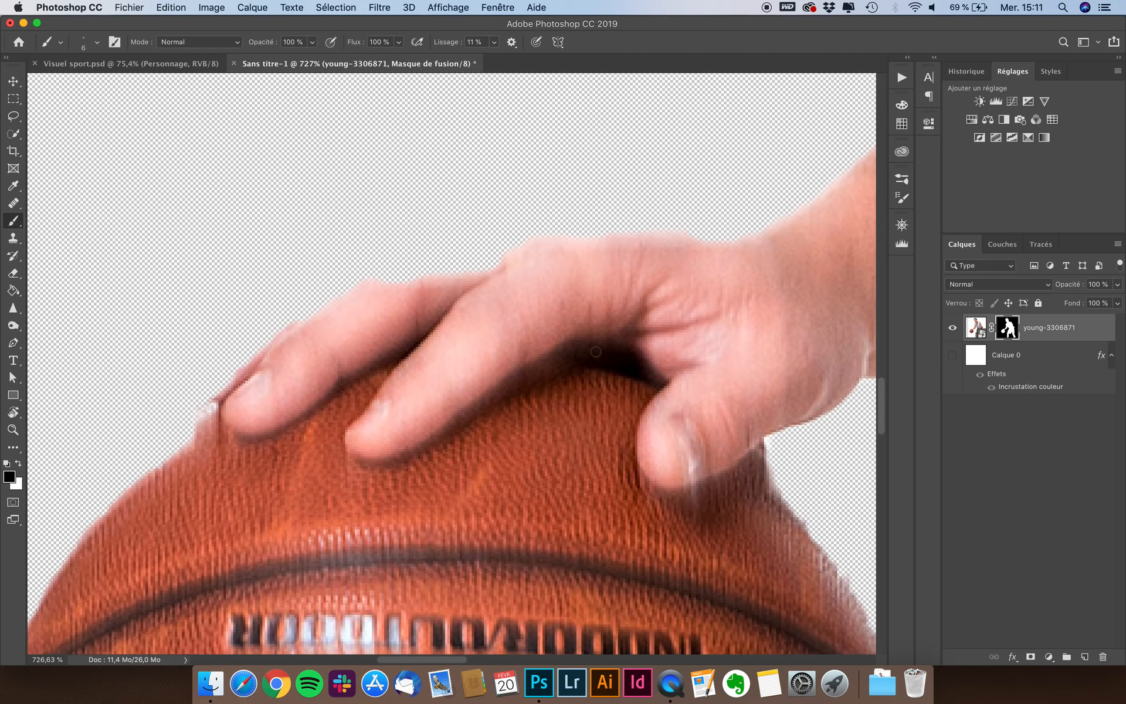
scroll(596, 351, "right", 6)
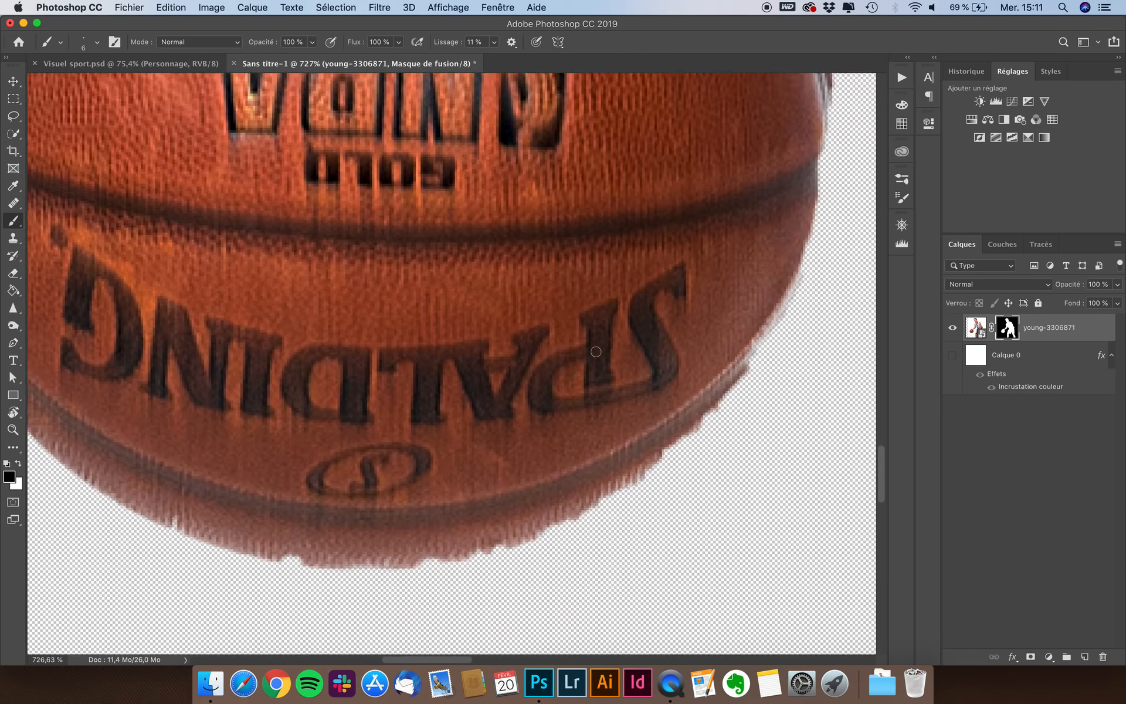
scroll(596, 352, "up", 12)
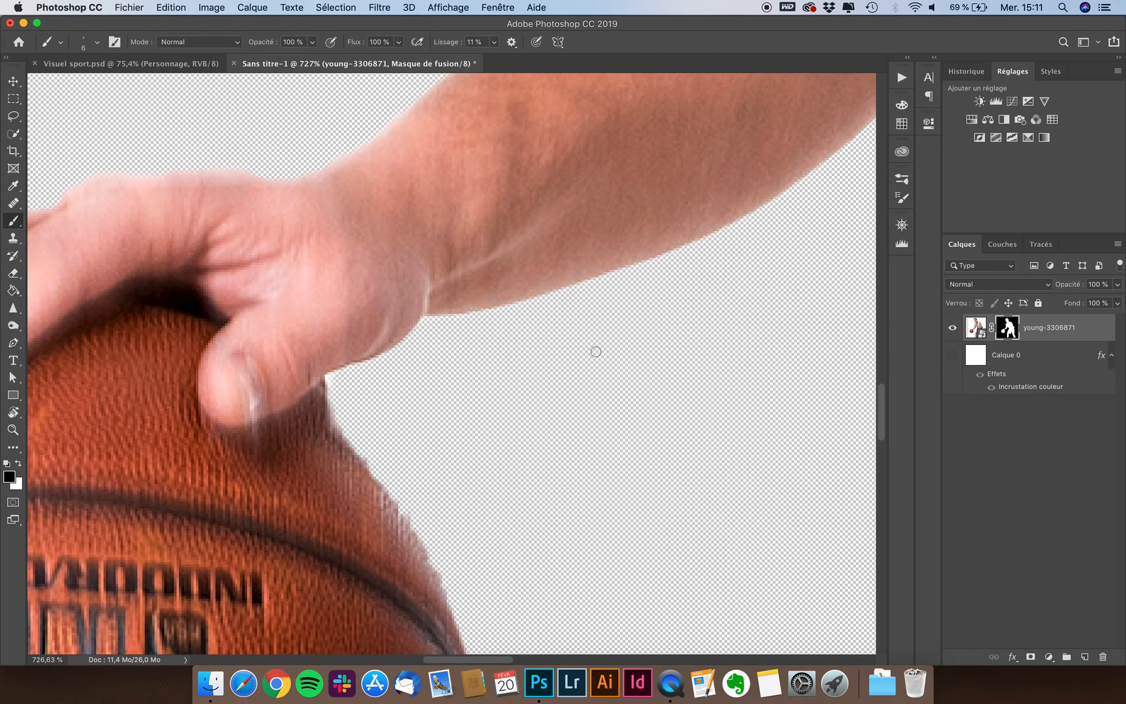
scroll(596, 351, "up", 15)
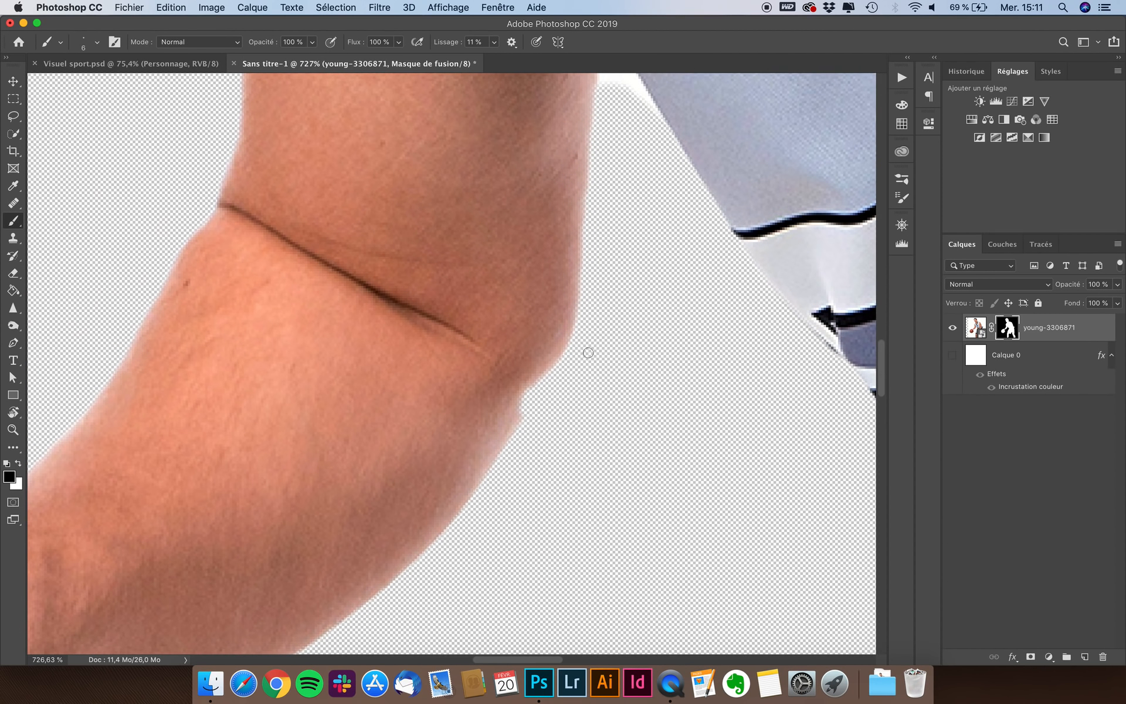
- Smooth the mask edge at the bent elbow with a 9 px brush and compare it with Calque 0 shown and hidden
mouse_move(527, 385)
left_mouse_down()
mouse_move(562, 383)
mouse_move(525, 366)
mouse_move(476, 484)
mouse_move(543, 367)
mouse_move(516, 398)
mouse_move(562, 345)
mouse_move(533, 393)
mouse_move(488, 432)
left_mouse_up()
key("x")
key("x")
mouse_move(595, 382)
left_mouse_down()
mouse_move(556, 390)
mouse_move(498, 482)
left_mouse_up()
left_click(952, 355)
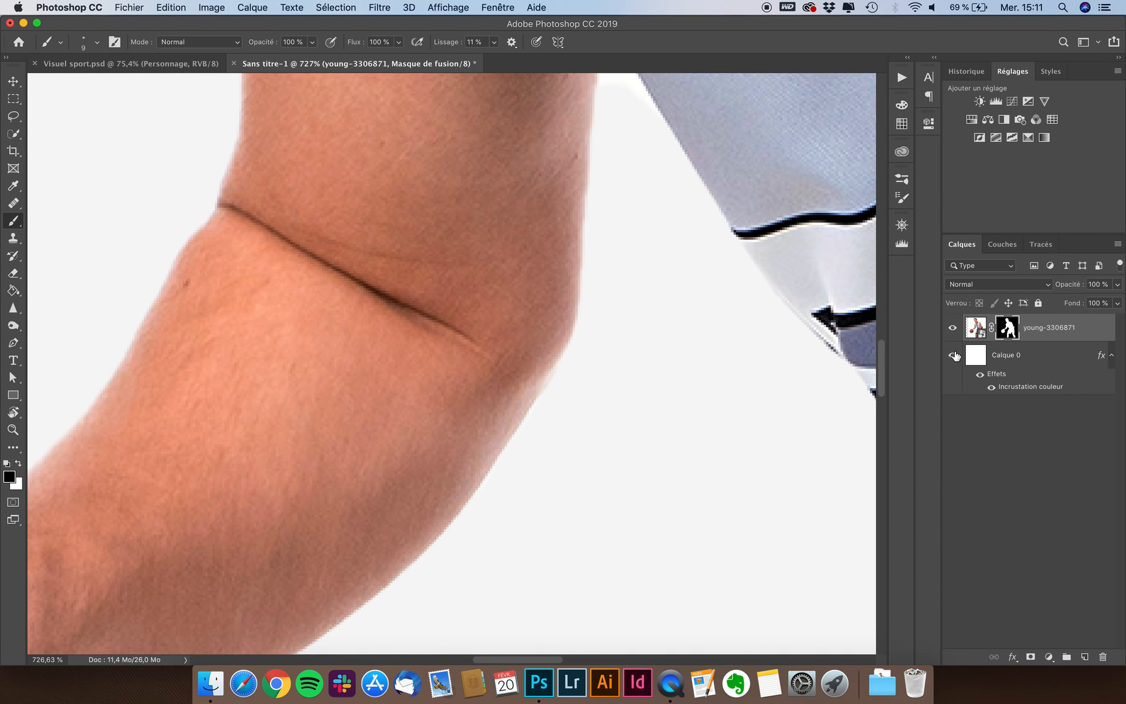
left_click(953, 355)
left_click(953, 355)
left_click(952, 355)
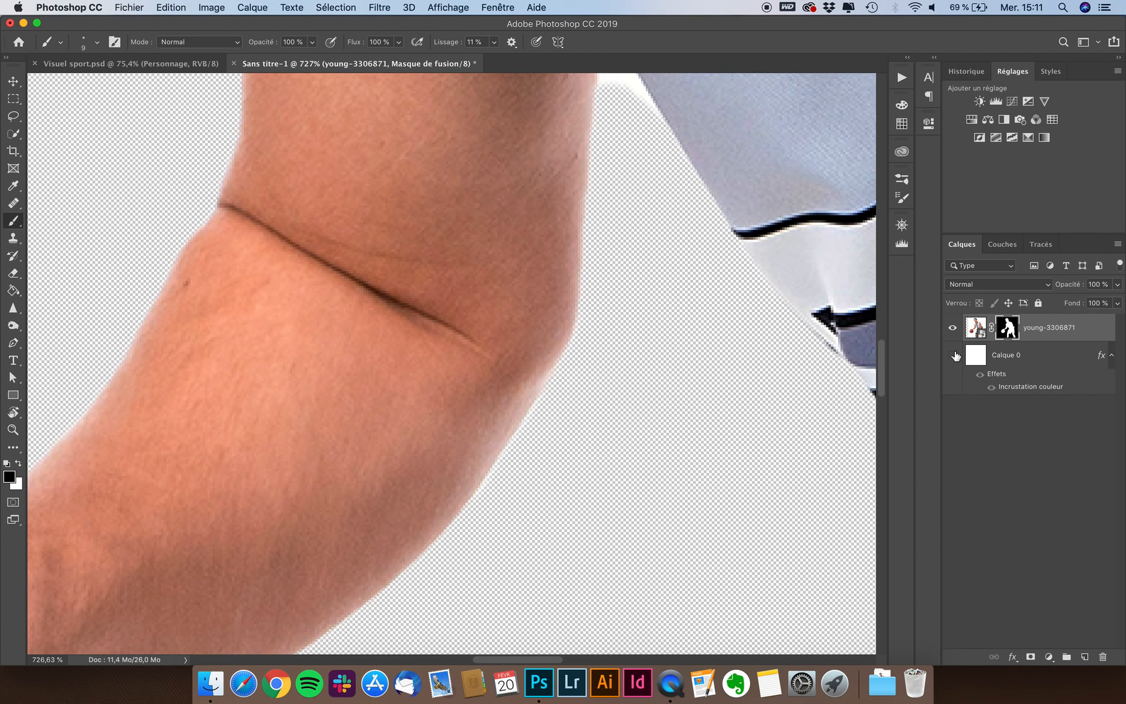
- Mask out the white remnant in the gap between the upper arm and the jersey with a 4 px black brush
scroll(761, 332, "up", 5)
scroll(661, 231, "up", 3)
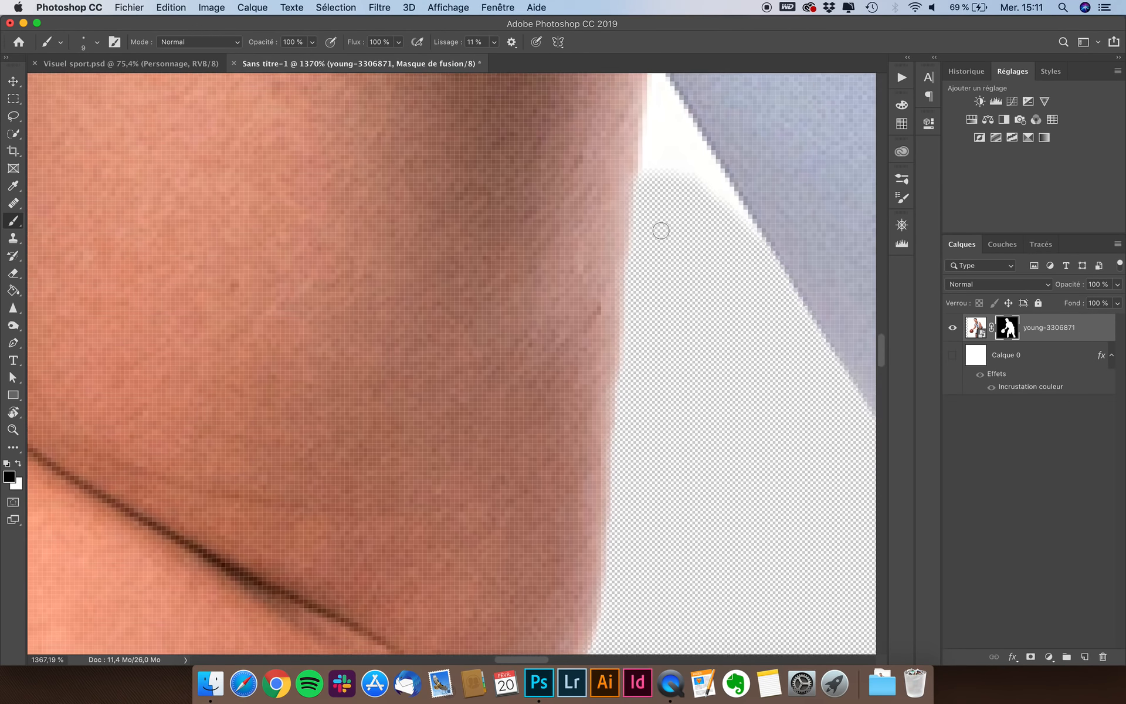
mouse_move(651, 142)
left_mouse_down()
mouse_move(738, 285)
mouse_move(674, 193)
mouse_move(664, 204)
mouse_move(660, 165)
mouse_move(638, 164)
mouse_move(659, 165)
mouse_move(643, 155)
mouse_move(644, 105)
mouse_move(663, 144)
left_mouse_up()
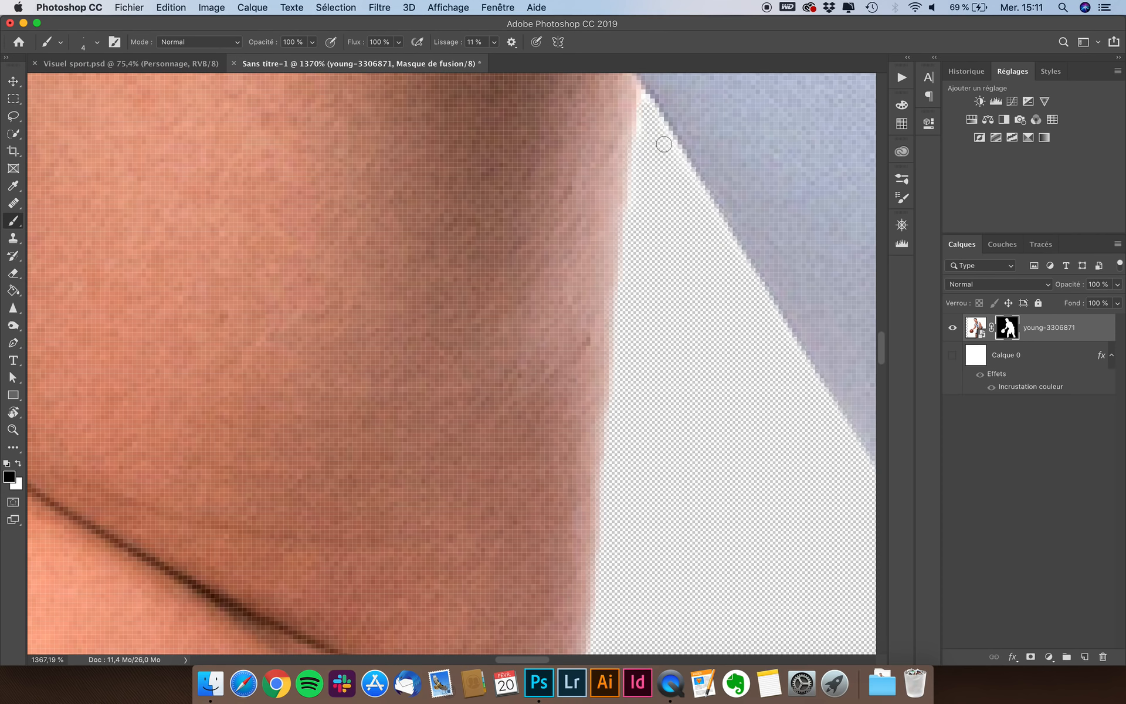
- Examine the cutout edges along the jersey, the shorts, the hand and both legs
scroll(698, 387, "down", 4)
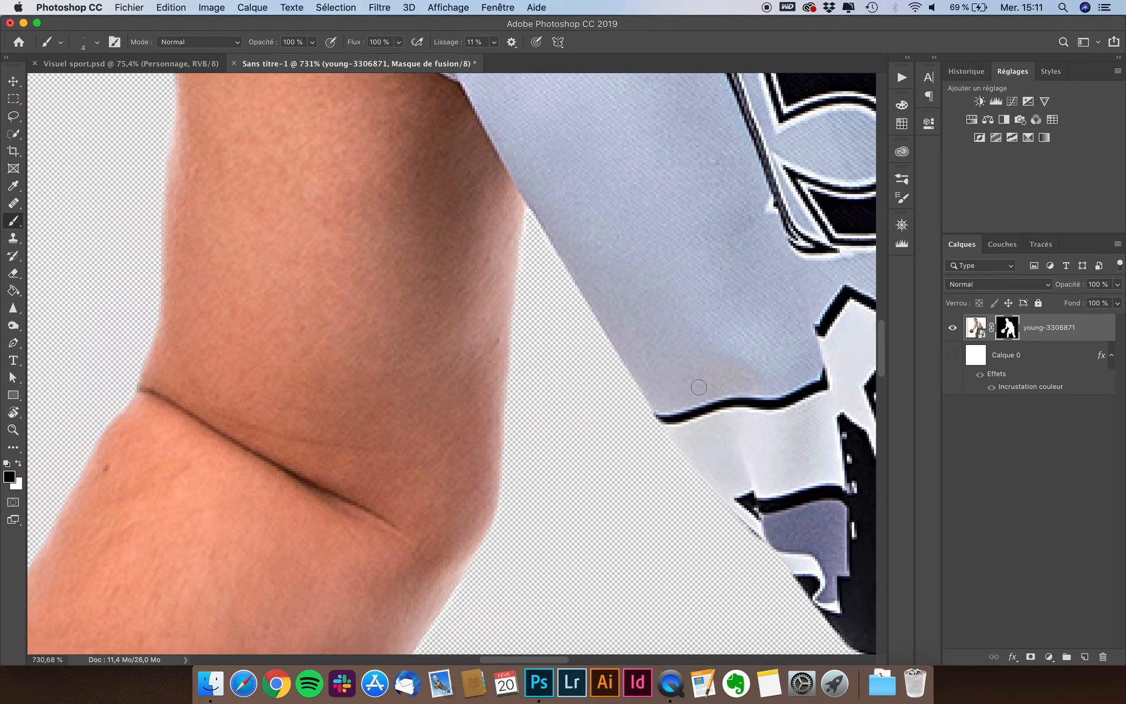
scroll(699, 387, "down", 7)
scroll(699, 387, "right", 4)
scroll(699, 387, "down", 15)
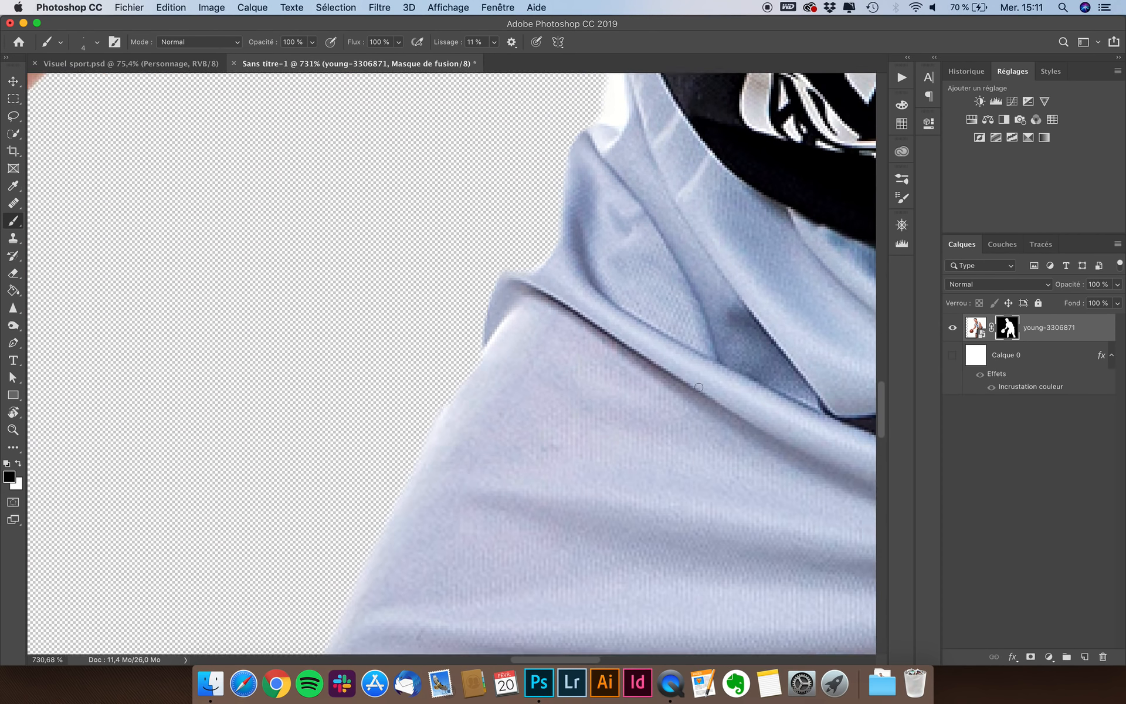
scroll(699, 387, "left", 2)
scroll(699, 387, "down", 15)
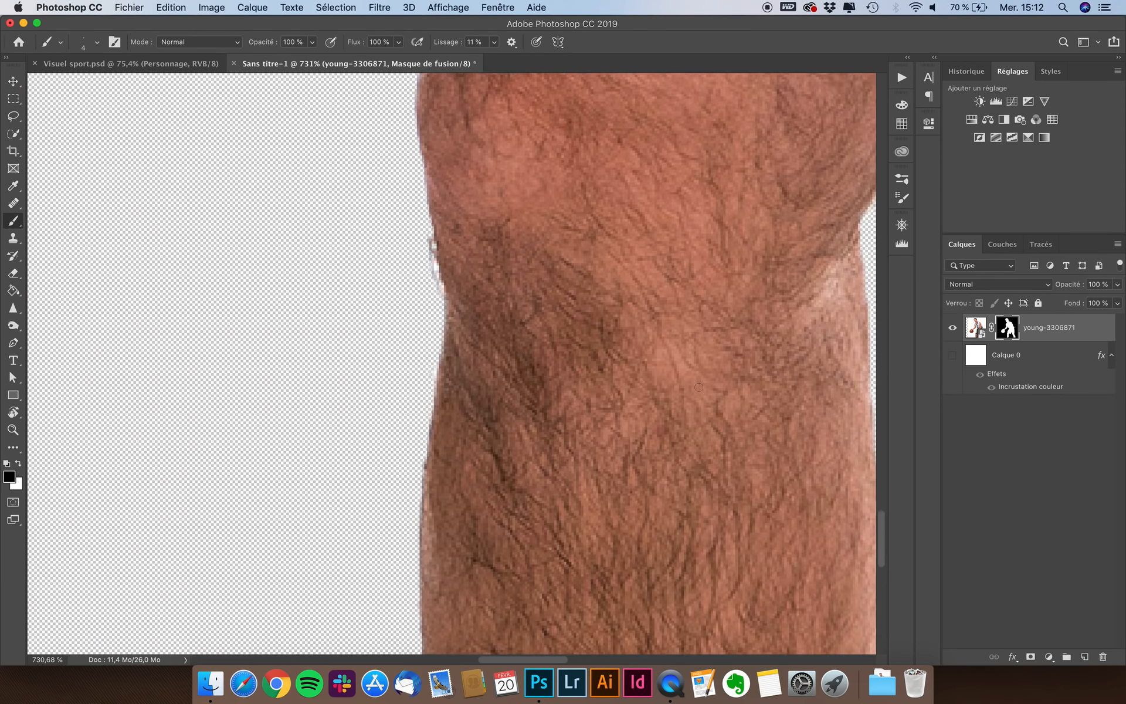
scroll(699, 387, "down", 4)
scroll(698, 387, "up", 20)
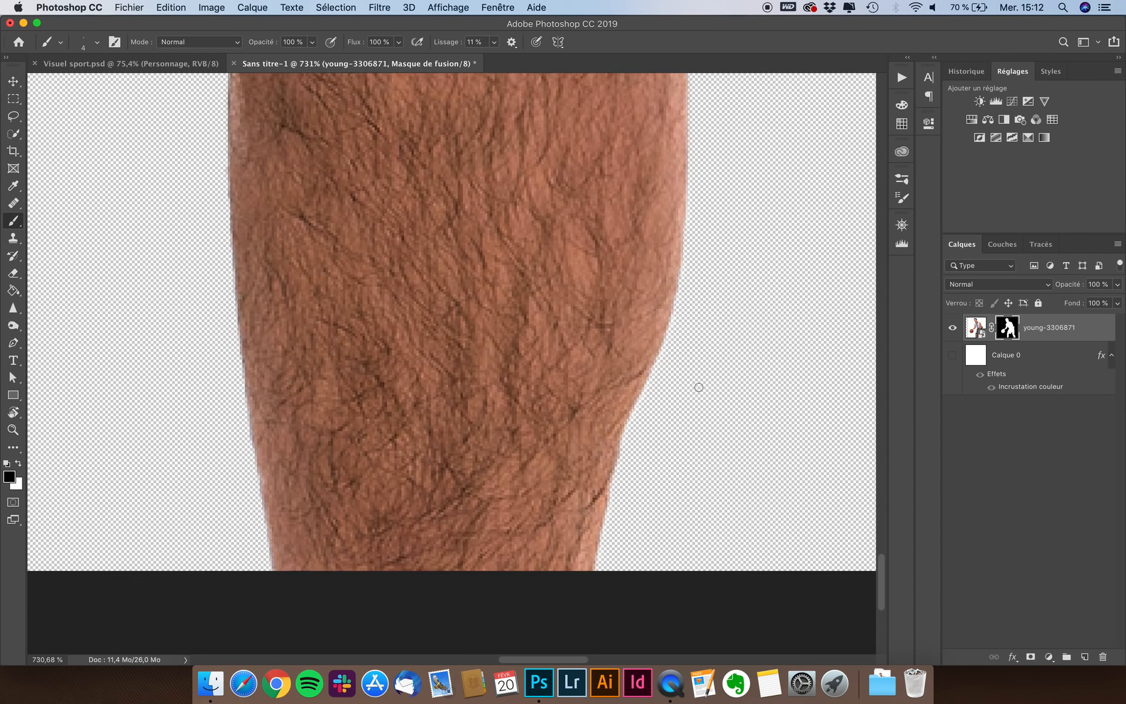
scroll(699, 387, "up", 15)
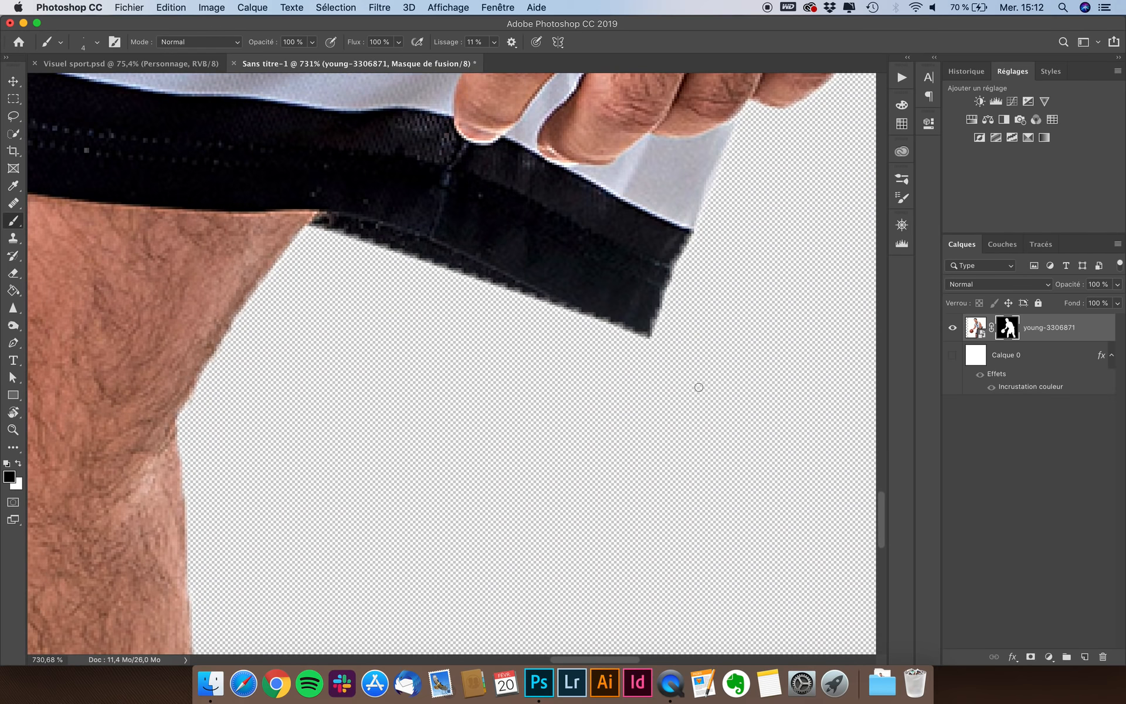
scroll(699, 387, "down", 15)
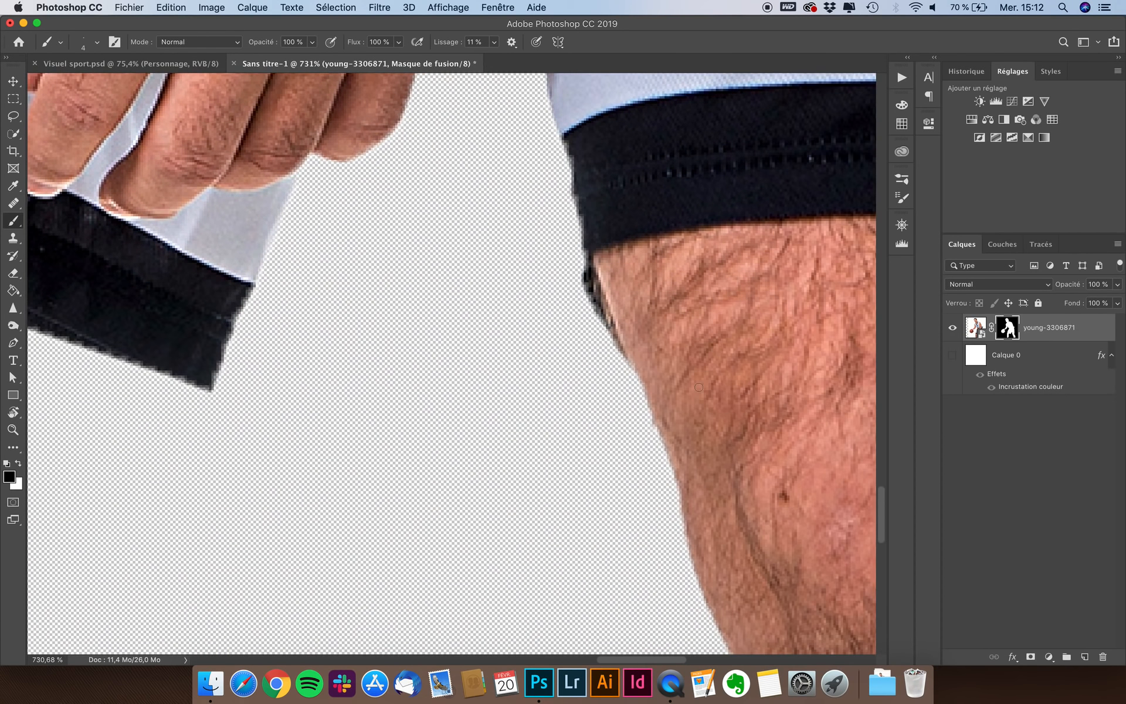
scroll(698, 387, "up", 15)
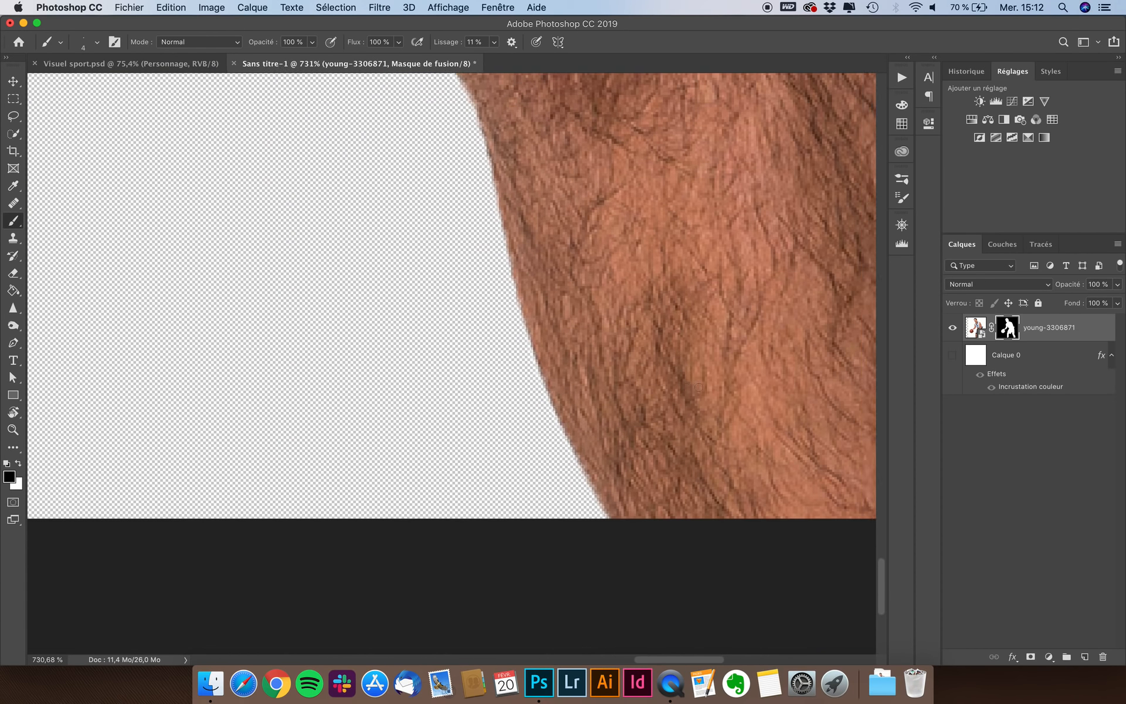
scroll(699, 387, "up", 15)
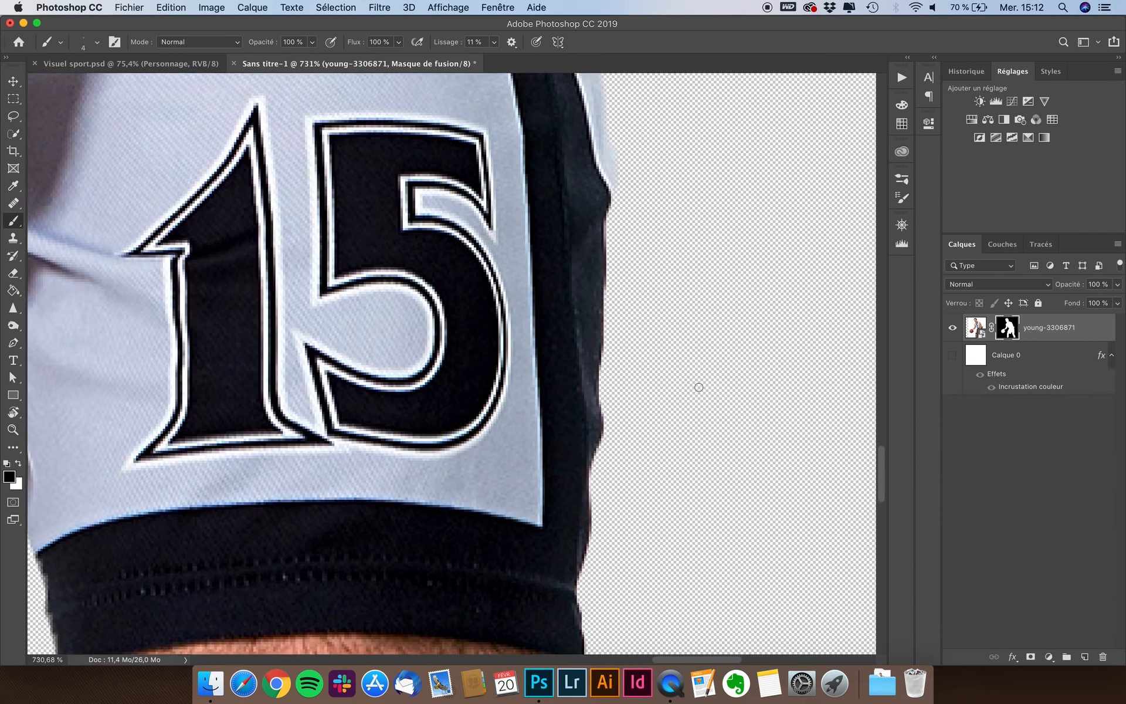
scroll(699, 387, "up", 5)
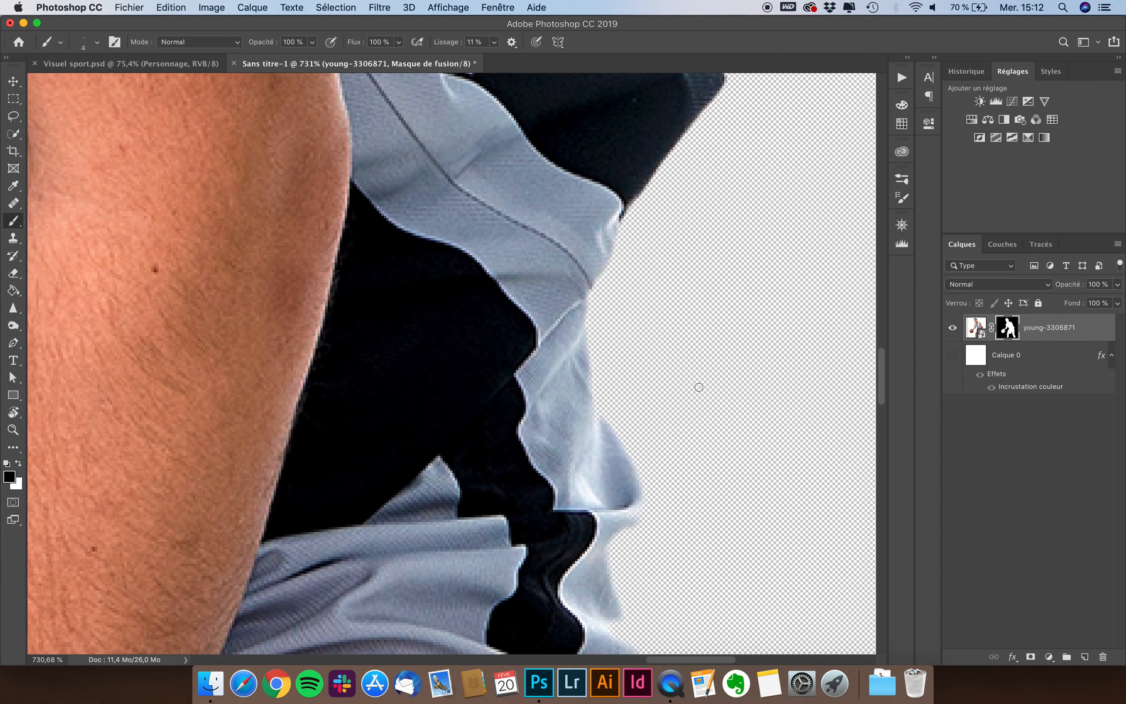
- Restore the clipped fabric fold on the jersey's wavy side edge by painting the mask with a 9 px white brush
scroll(694, 390, "down", 5)
scroll(608, 458, "up", 4)
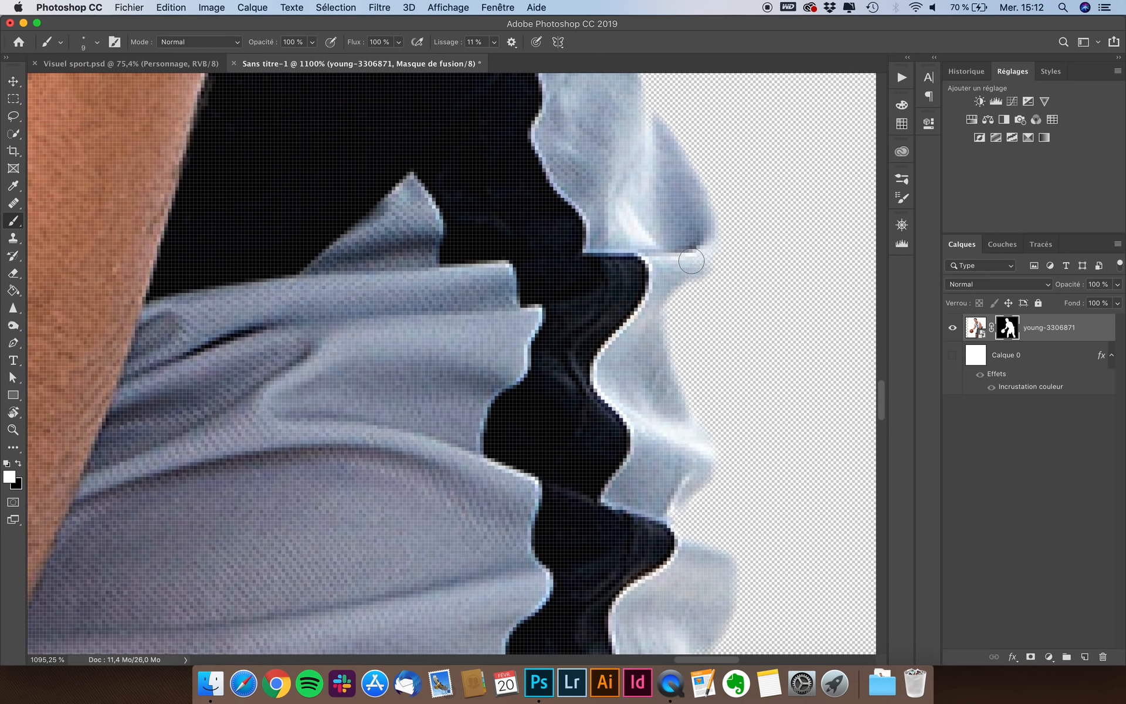
scroll(696, 581, "down", 4)
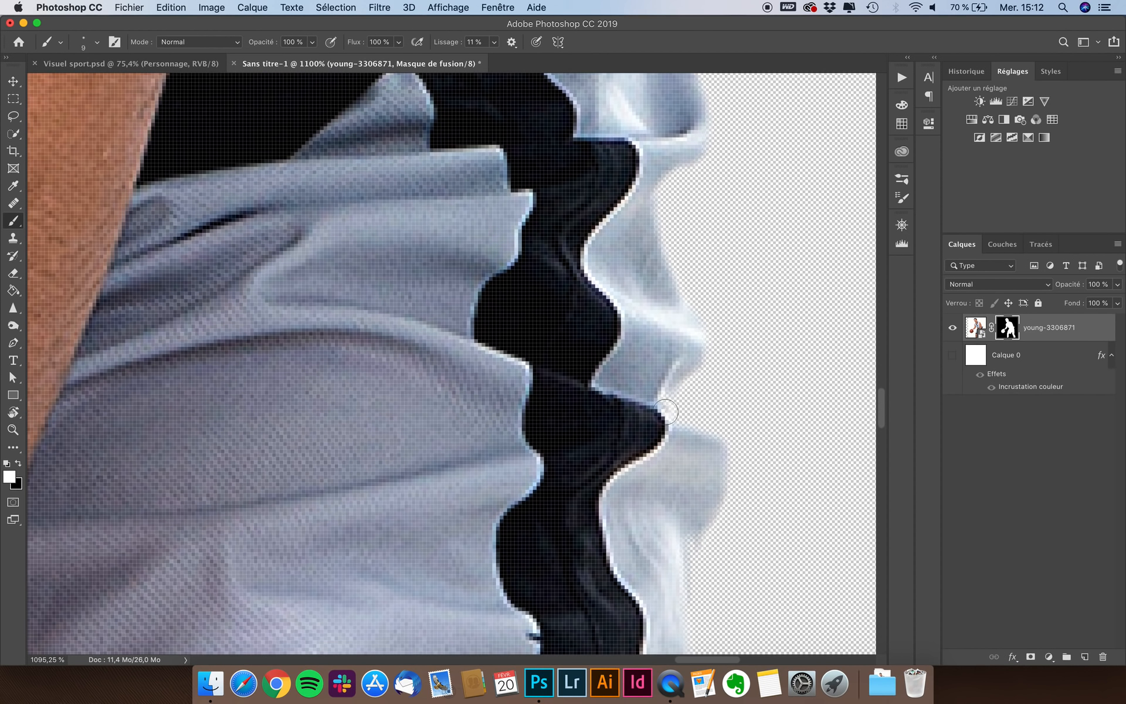
mouse_move(679, 400)
left_mouse_down()
mouse_move(714, 431)
mouse_move(715, 412)
mouse_move(724, 426)
mouse_move(739, 405)
mouse_move(711, 380)
mouse_move(696, 401)
mouse_move(715, 370)
mouse_move(694, 407)
mouse_move(725, 405)
mouse_move(744, 431)
left_mouse_up()
- Trim the jersey's outer edge just below the restored fold with a 9 px black brush on the mask
key("x")
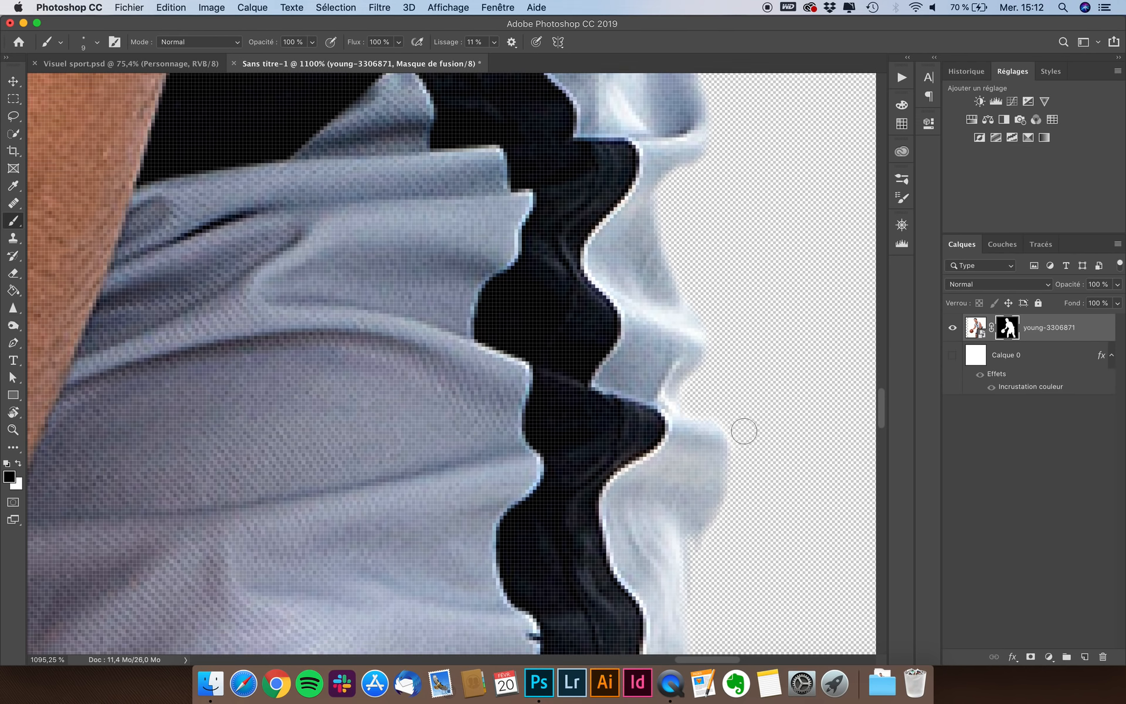
scroll(745, 441, "down", 5)
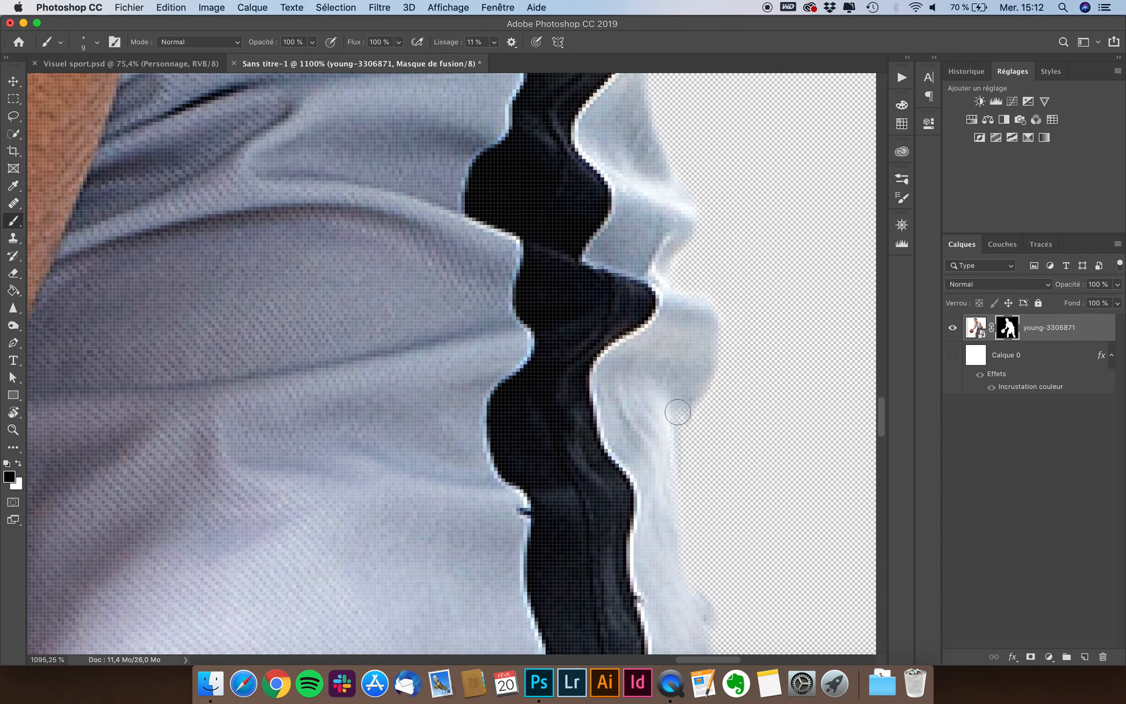
left_click_drag(678, 416, 661, 512)
scroll(658, 572, "down", 8)
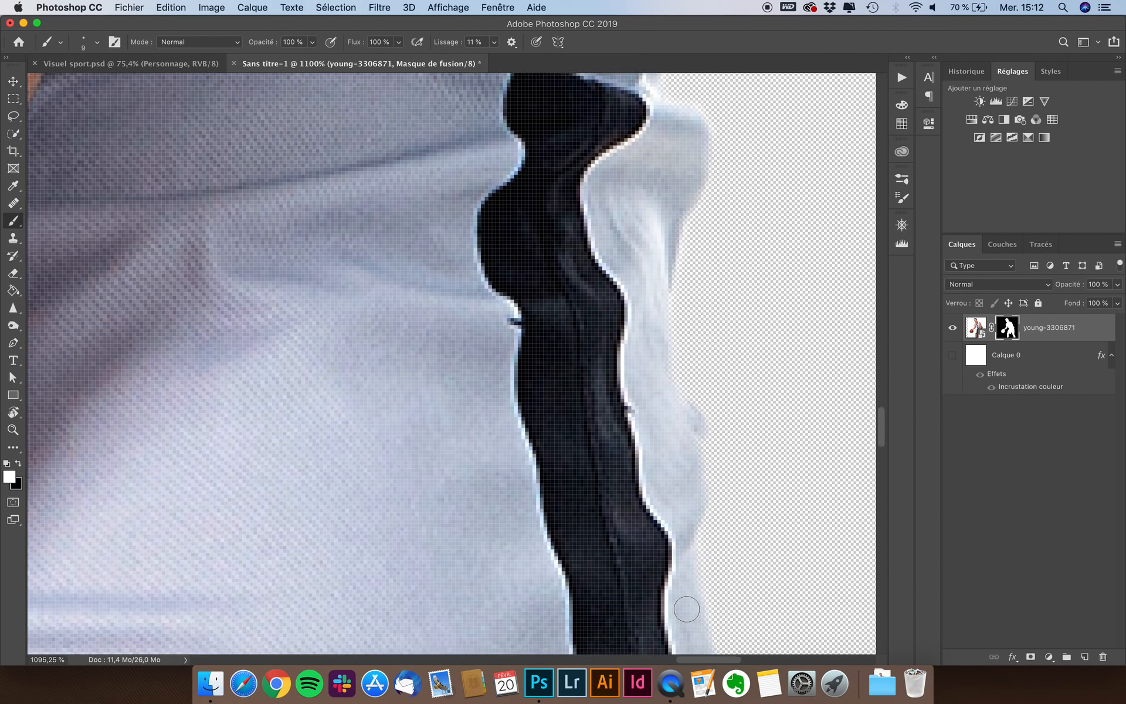
scroll(678, 392, "down", 20)
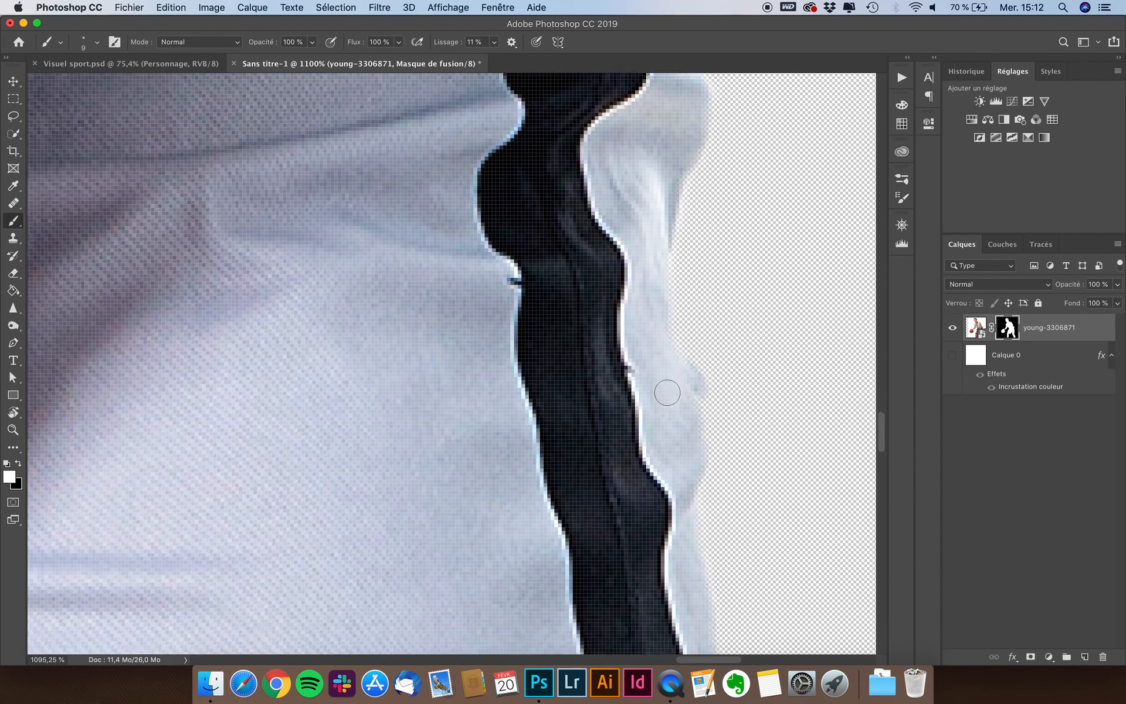
- Examine the cutout edges along the shorts, the shoulder and both arms down to the hand on the basketball
scroll(664, 392, "down", 5)
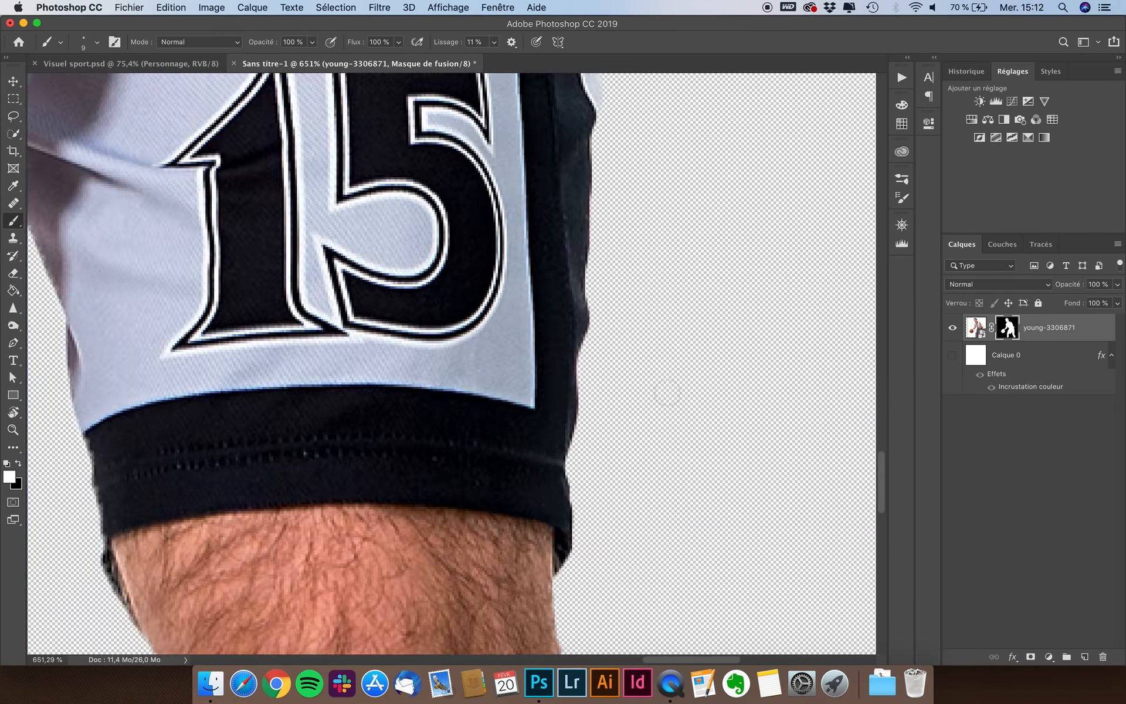
scroll(666, 392, "down", 20)
scroll(667, 392, "up", 8)
scroll(668, 392, "left", 4)
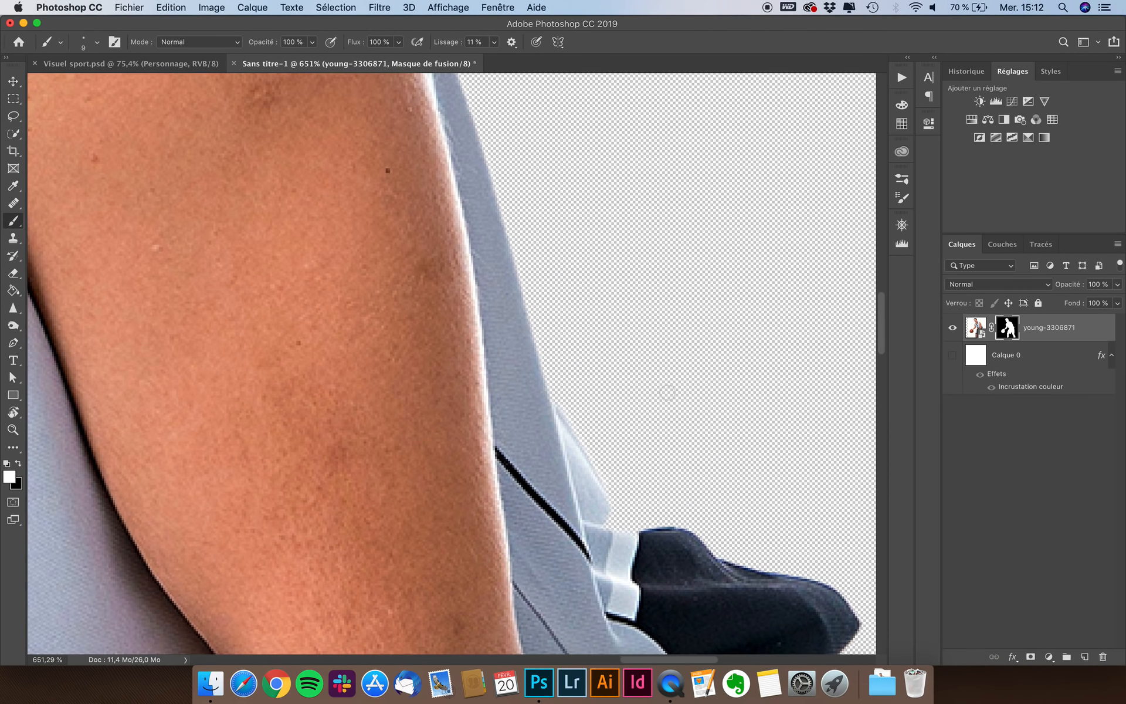
scroll(595, 497, "up", 15)
scroll(595, 498, "left", 3)
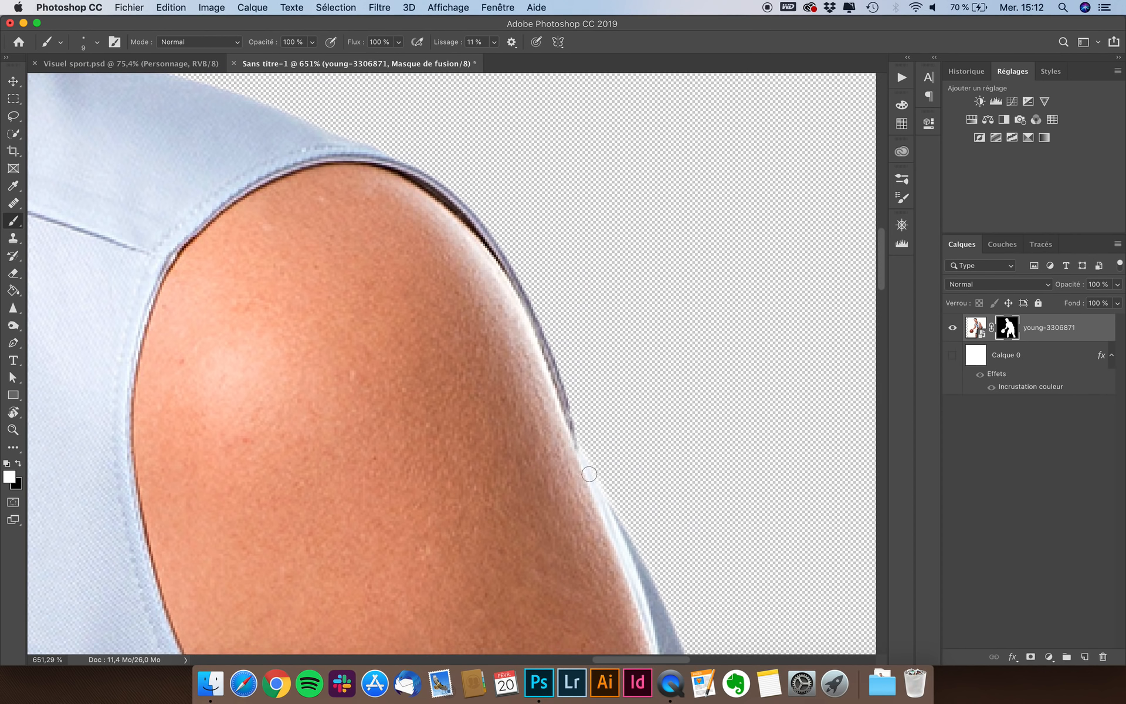
key("x")
scroll(619, 500, "up", 12)
scroll(619, 500, "left", 6)
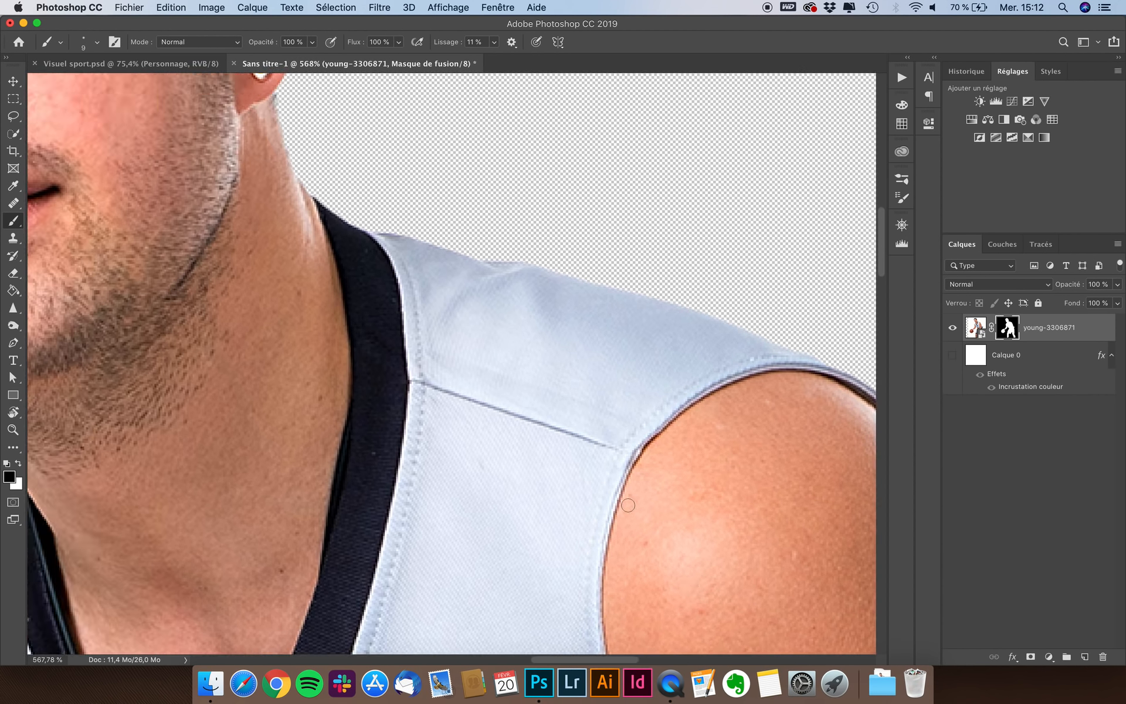
scroll(639, 508, "down", 20)
scroll(639, 508, "left", 8)
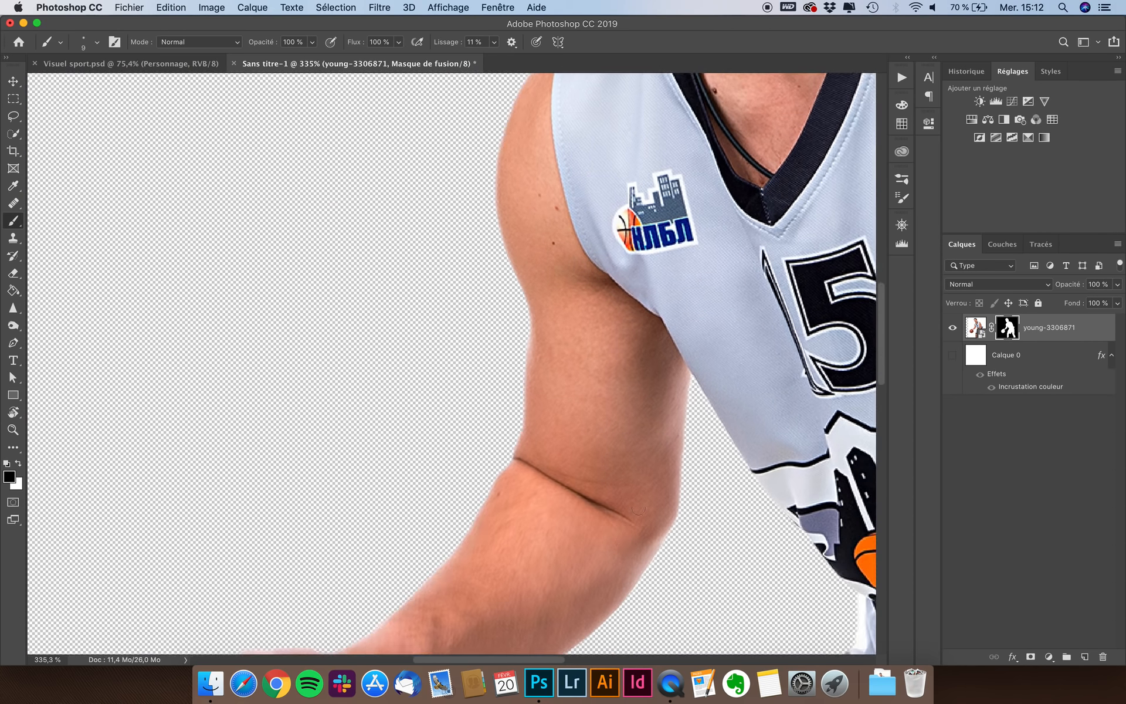
scroll(639, 508, "down", 5)
scroll(638, 508, "left", 5)
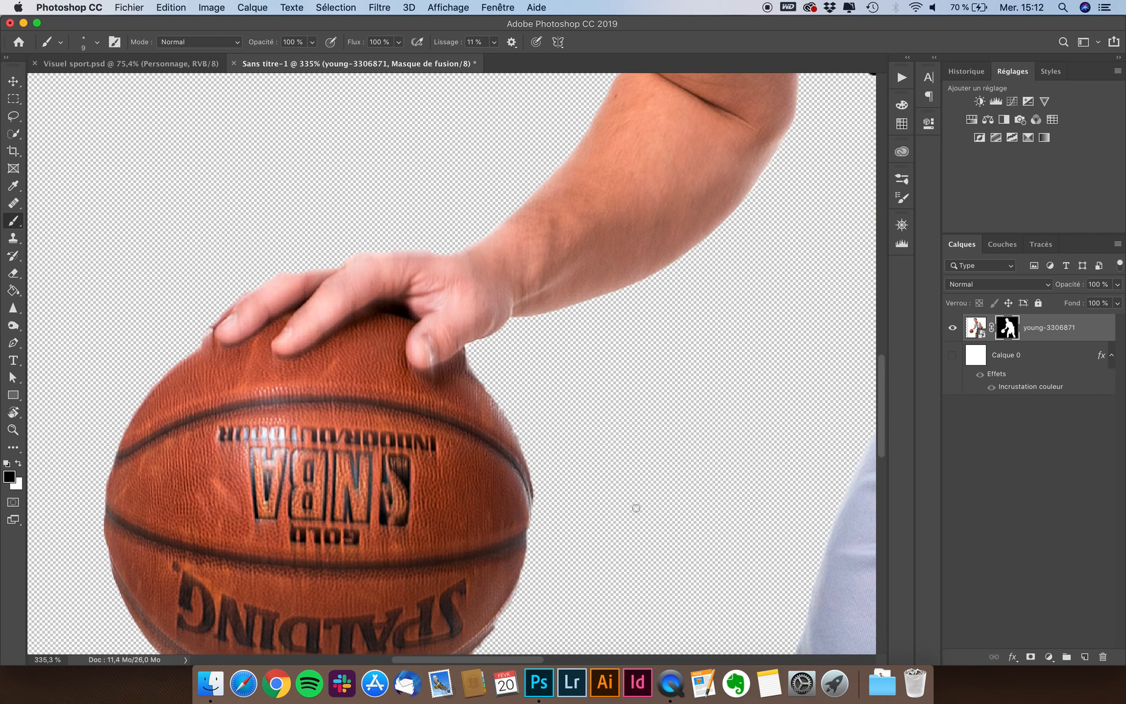
- Restore the contours of the basketball and the hand on it by painting the mask with a soft 31 px white brush
key("x")
scroll(636, 508, "down", 5)
scroll(636, 508, "left", 4)
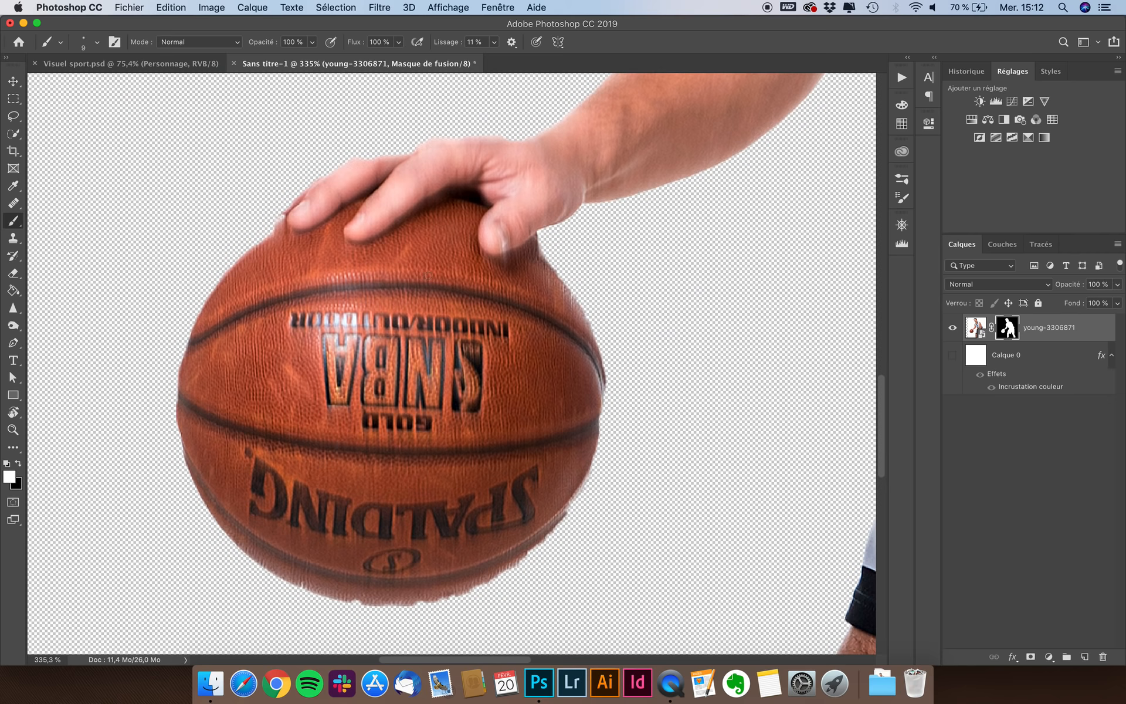
left_click_drag(427, 275, 453, 280)
mouse_move(508, 142)
left_mouse_down()
mouse_move(393, 156)
mouse_move(425, 153)
mouse_move(415, 148)
mouse_move(455, 140)
mouse_move(307, 187)
mouse_move(197, 318)
mouse_move(177, 359)
mouse_move(175, 448)
mouse_move(233, 535)
mouse_move(303, 585)
mouse_move(406, 596)
mouse_move(498, 575)
mouse_move(442, 588)
mouse_move(576, 519)
mouse_move(565, 521)
mouse_move(612, 402)
mouse_move(588, 323)
mouse_move(554, 273)
left_mouse_up()
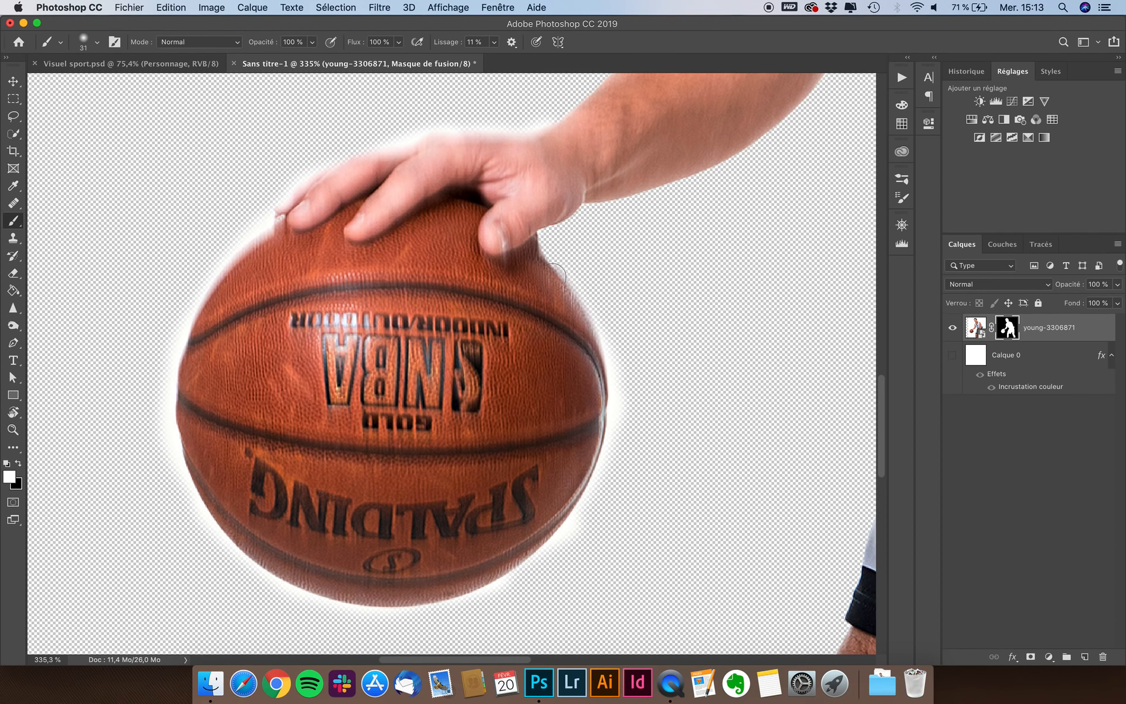
scroll(529, 247, "up", 3)
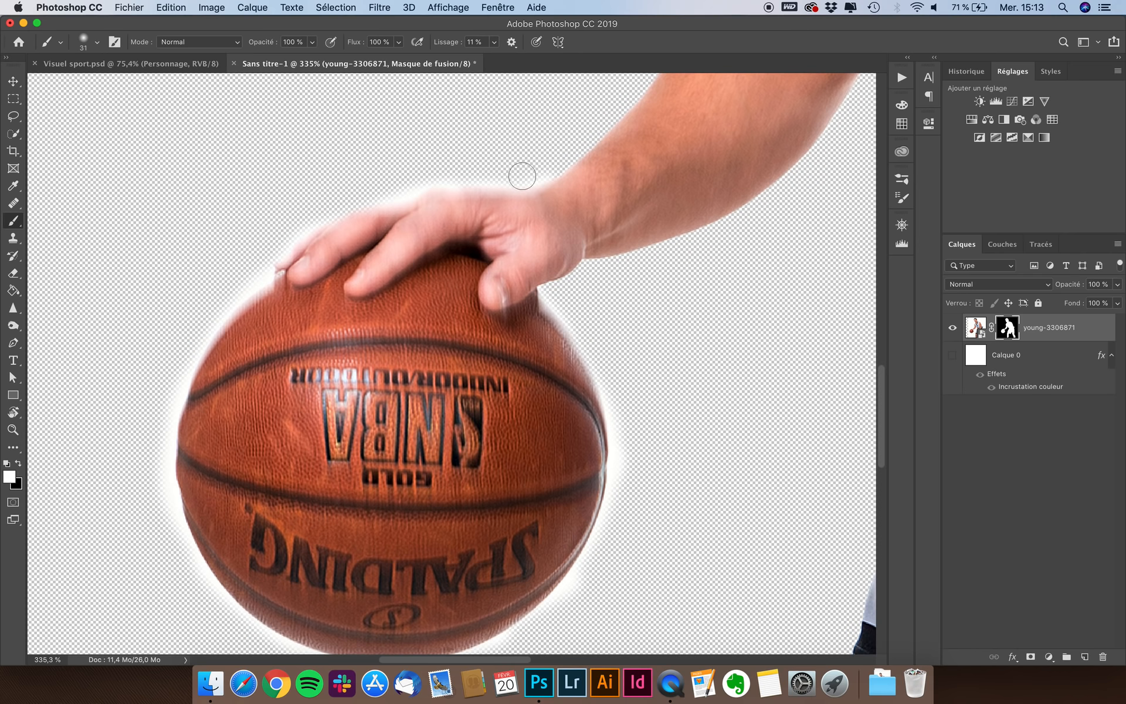
- Mask out the white halo above the hand and fingers with a 16 px black brush
key("x")
scroll(435, 180, "up", 1)
left_click(93, 46)
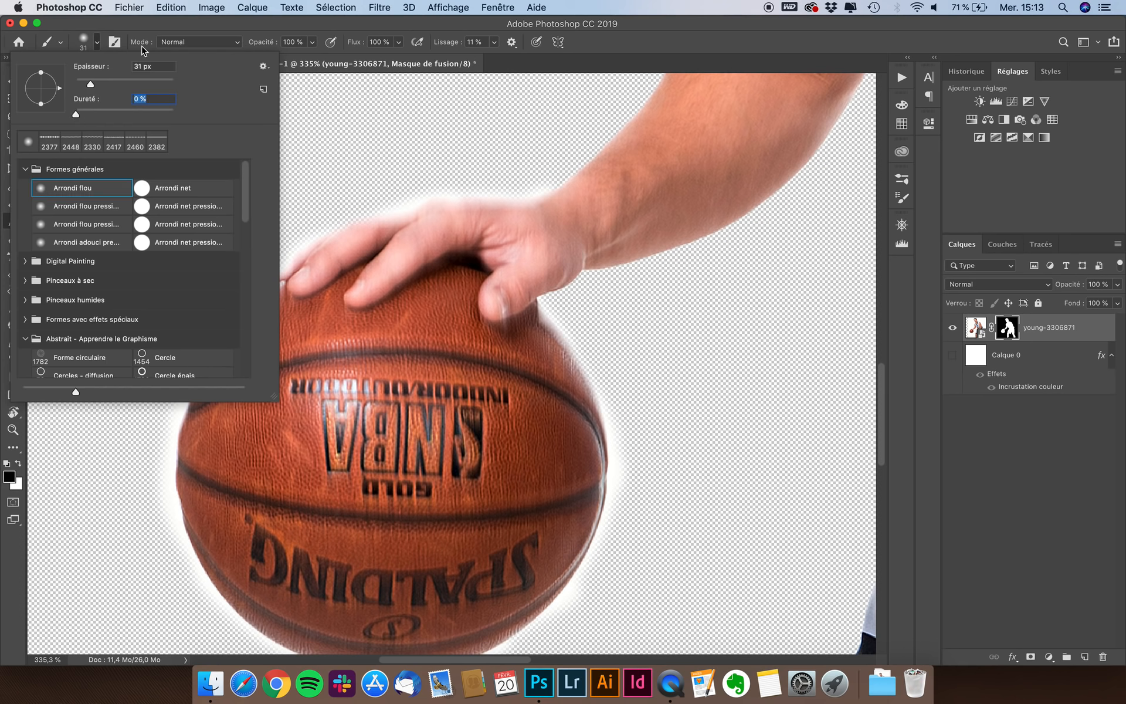
key("Return")
scroll(309, 143, "up", 3)
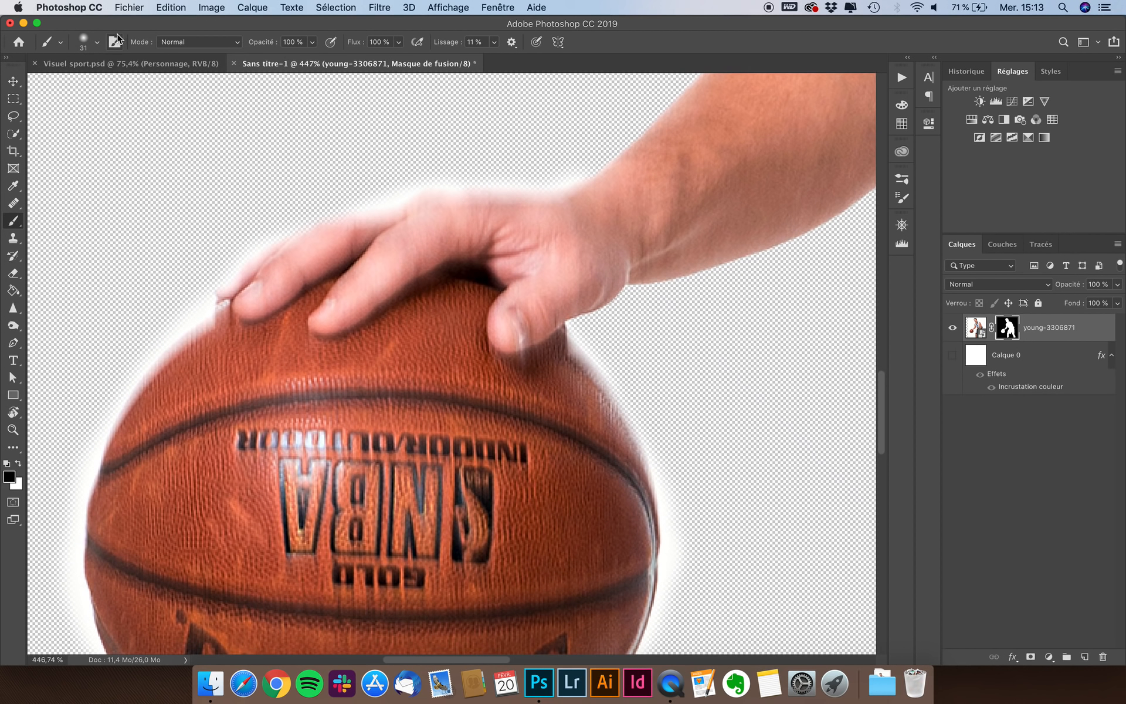
left_click(83, 41)
left_click(158, 27)
left_click_drag(556, 168, 531, 167)
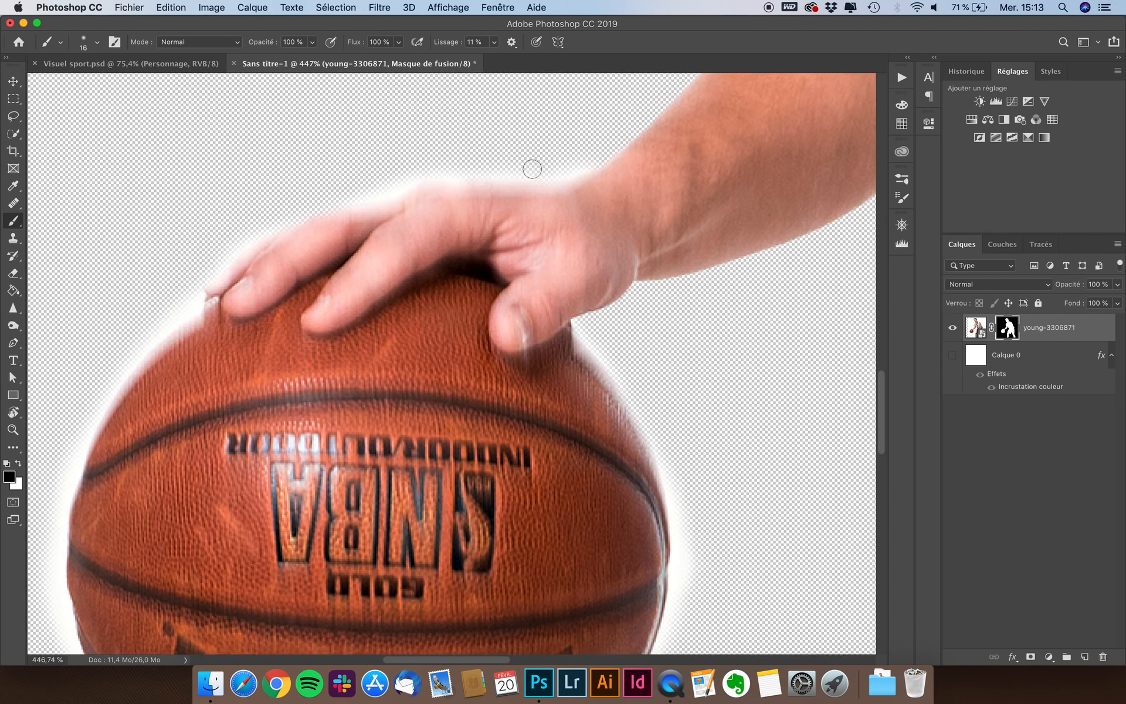
scroll(538, 167, "up", 2)
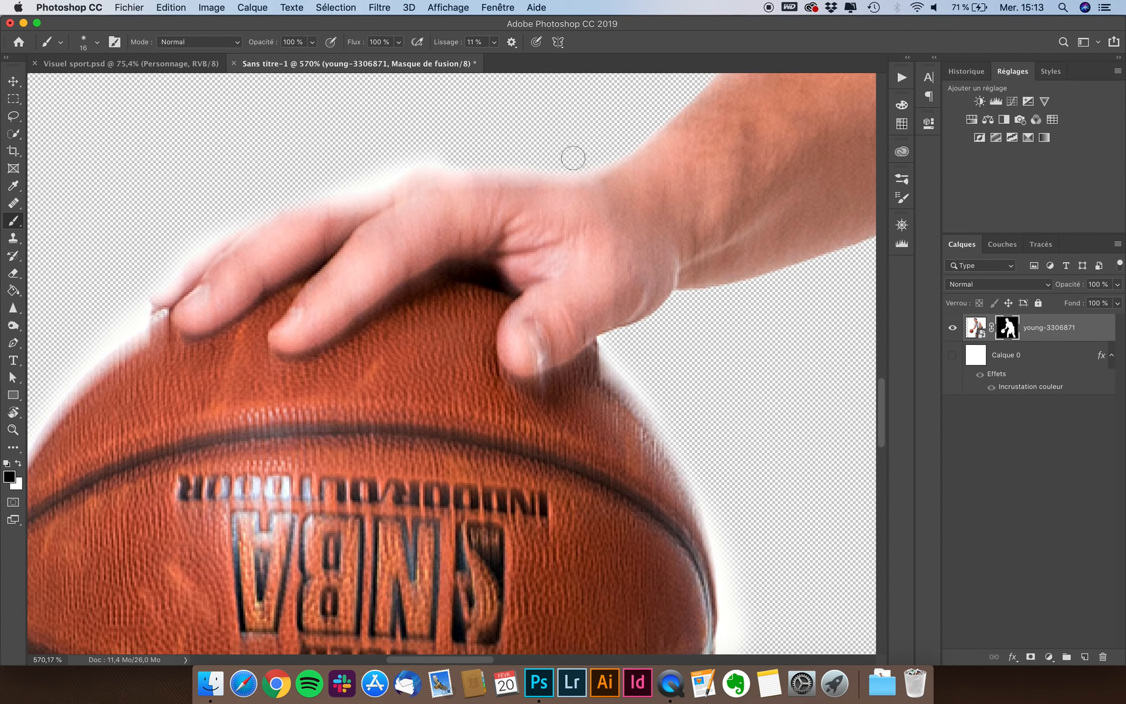
mouse_move(455, 155)
left_mouse_down()
mouse_move(230, 219)
mouse_move(178, 257)
mouse_move(126, 319)
left_mouse_up()
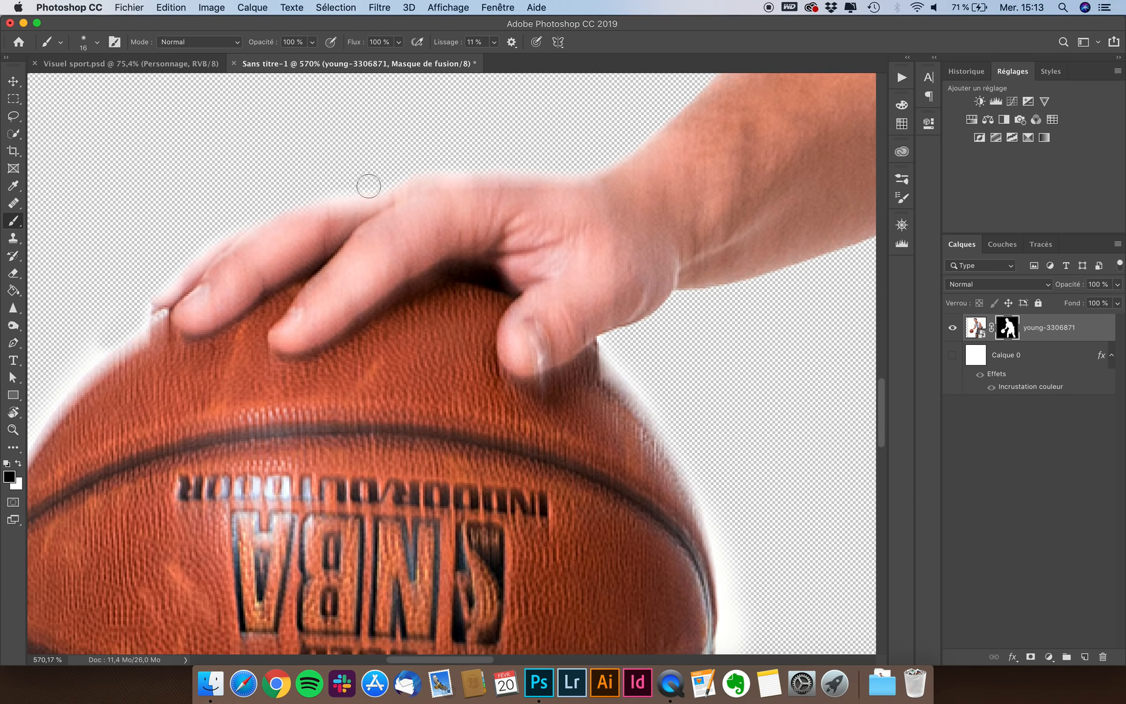
- Show Calque 0 and mask out the white halo along the basketball's left edge with the 16 px black brush
scroll(287, 193, "down", 5)
scroll(288, 194, "left", 8)
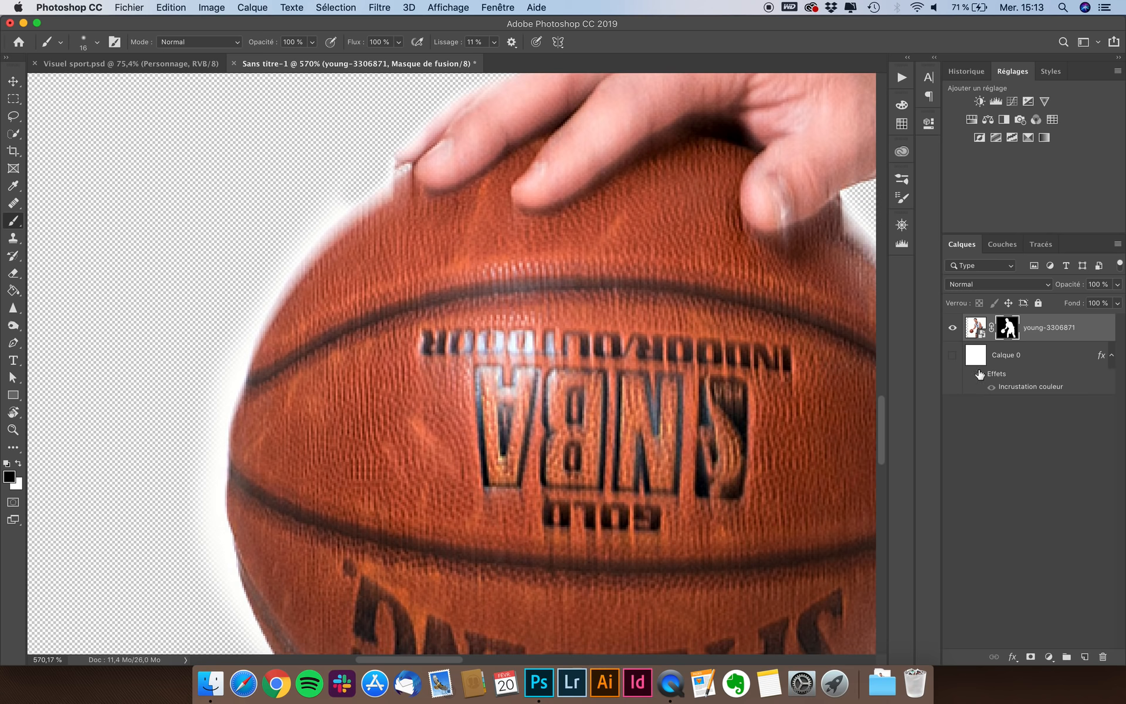
left_click(953, 356)
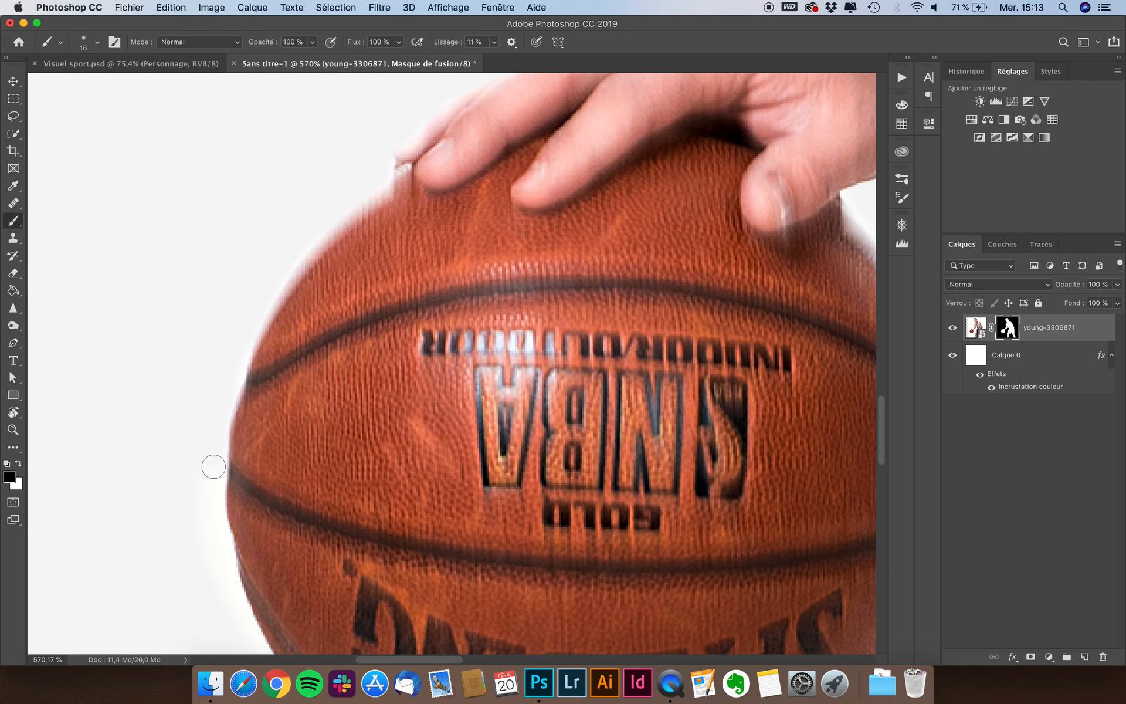
scroll(221, 569, "down", 5)
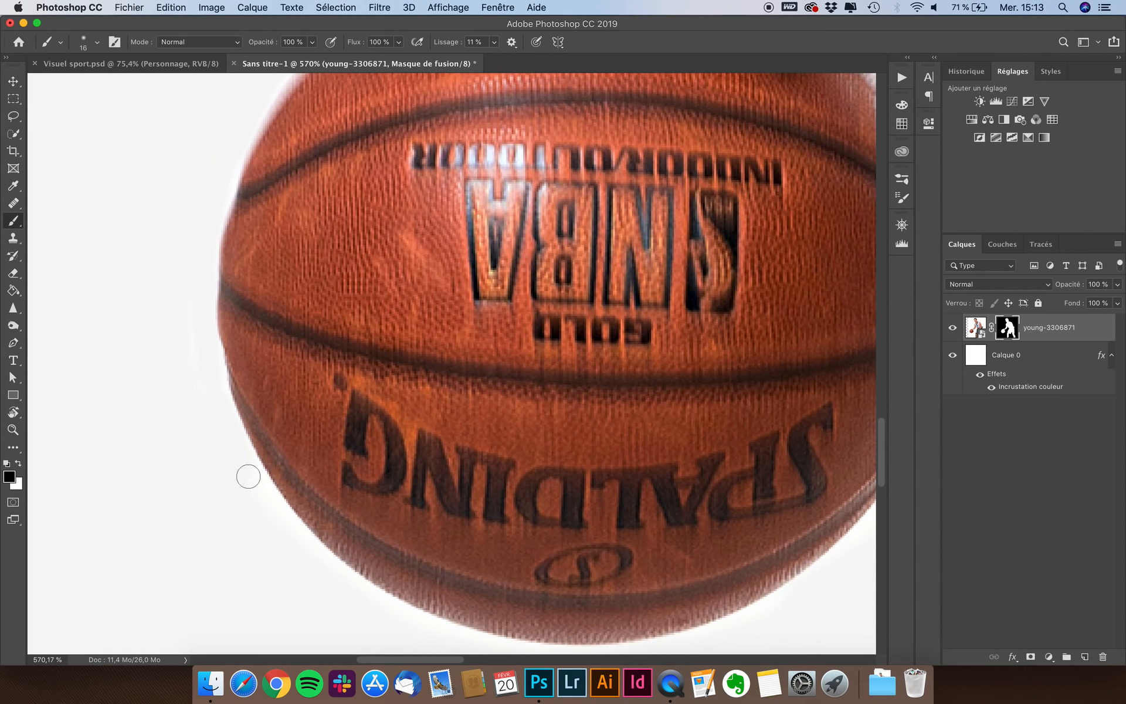
scroll(296, 535, "down", 3)
scroll(296, 535, "down", 2)
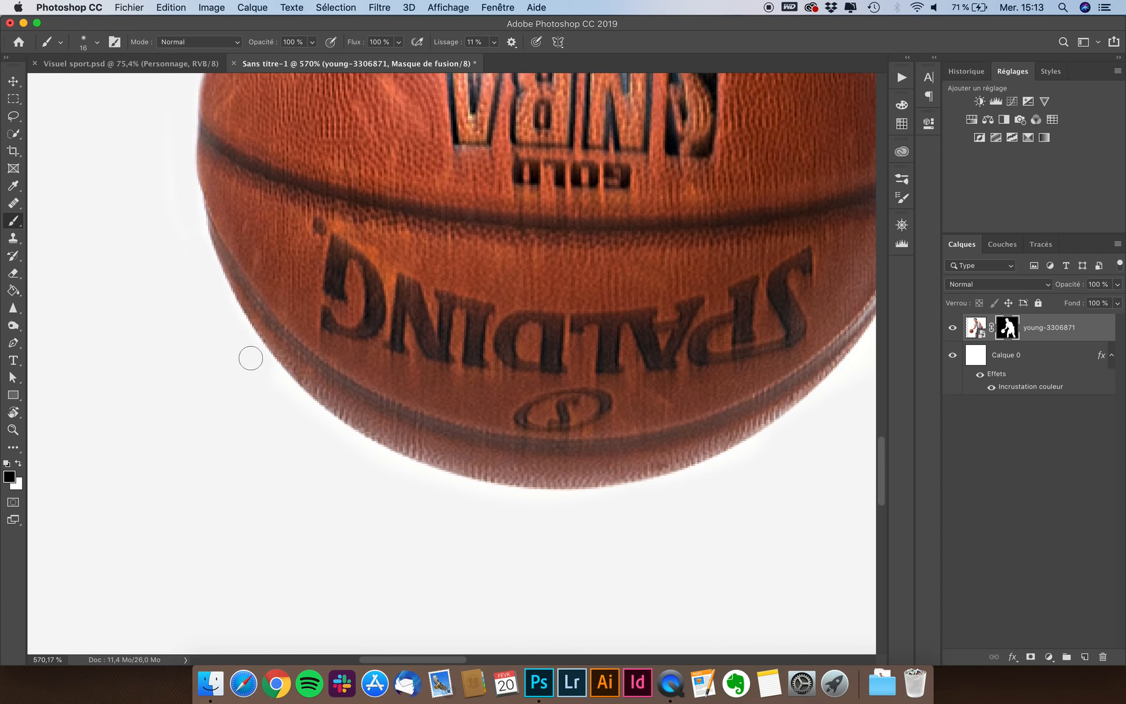
- Hide Calque 0 and mask out the remaining halo around the basketball's lower-left edge and underside
left_click(954, 355)
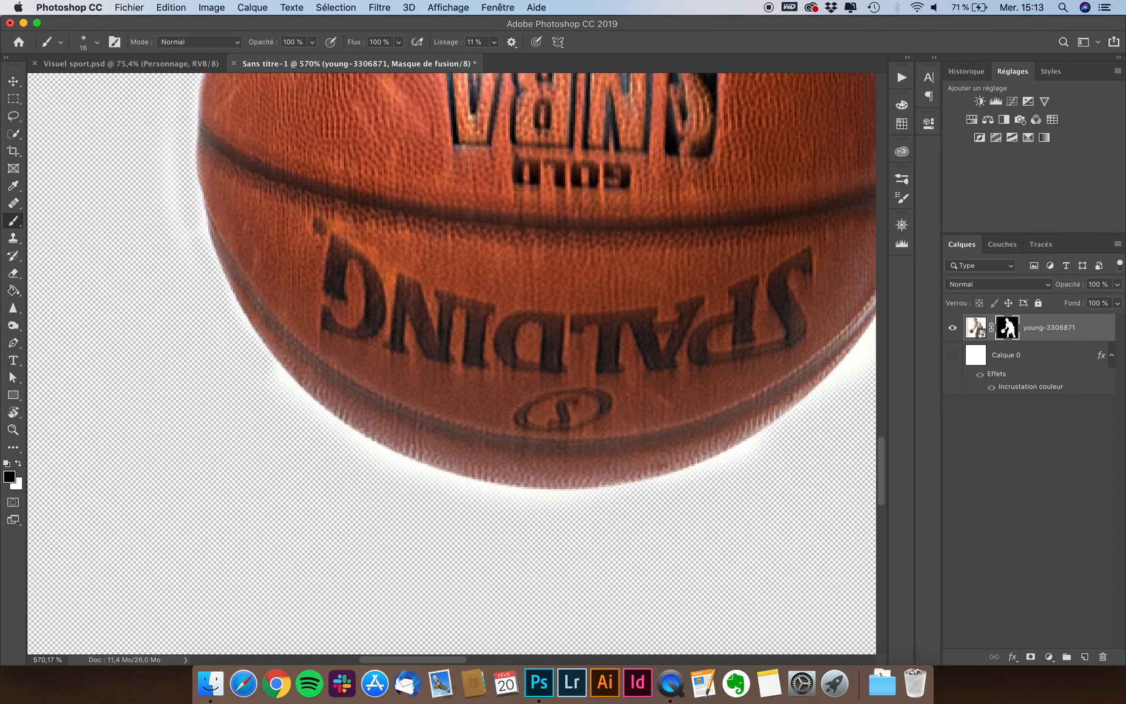
scroll(183, 303, "up", 4)
scroll(184, 303, "left", 4)
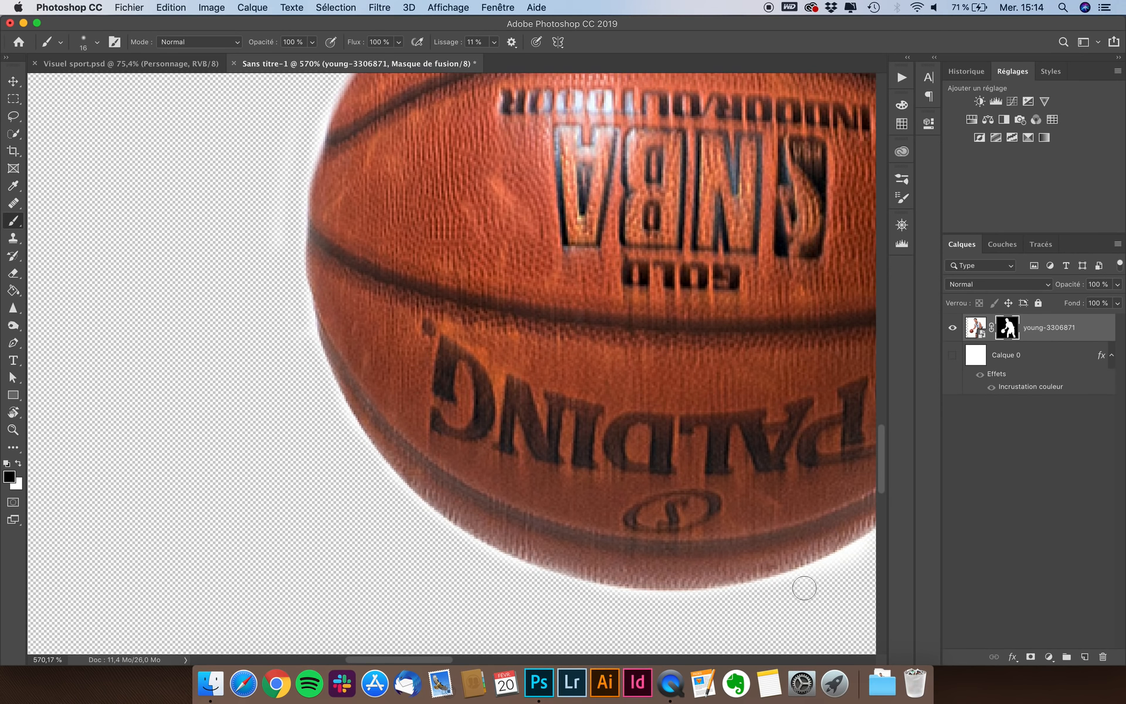
- Show Calque 0 again and check the basketball's right edge and the whole cutout against the light grey background
scroll(804, 585, "right", 2)
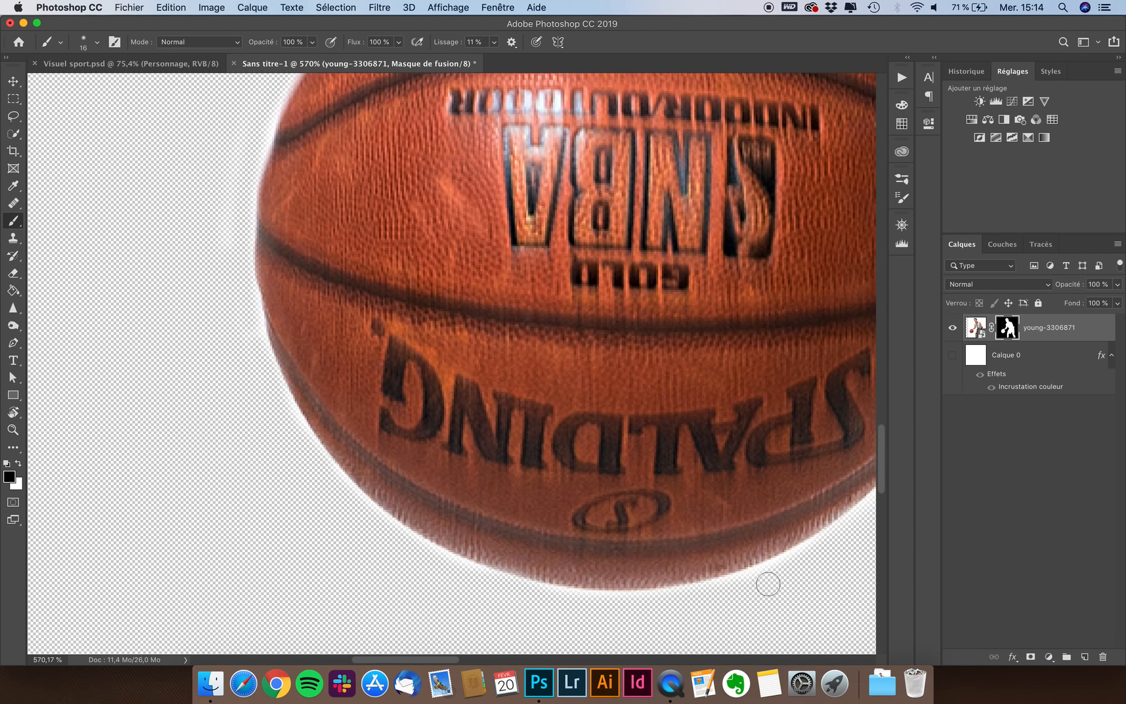
scroll(767, 583, "right", 4)
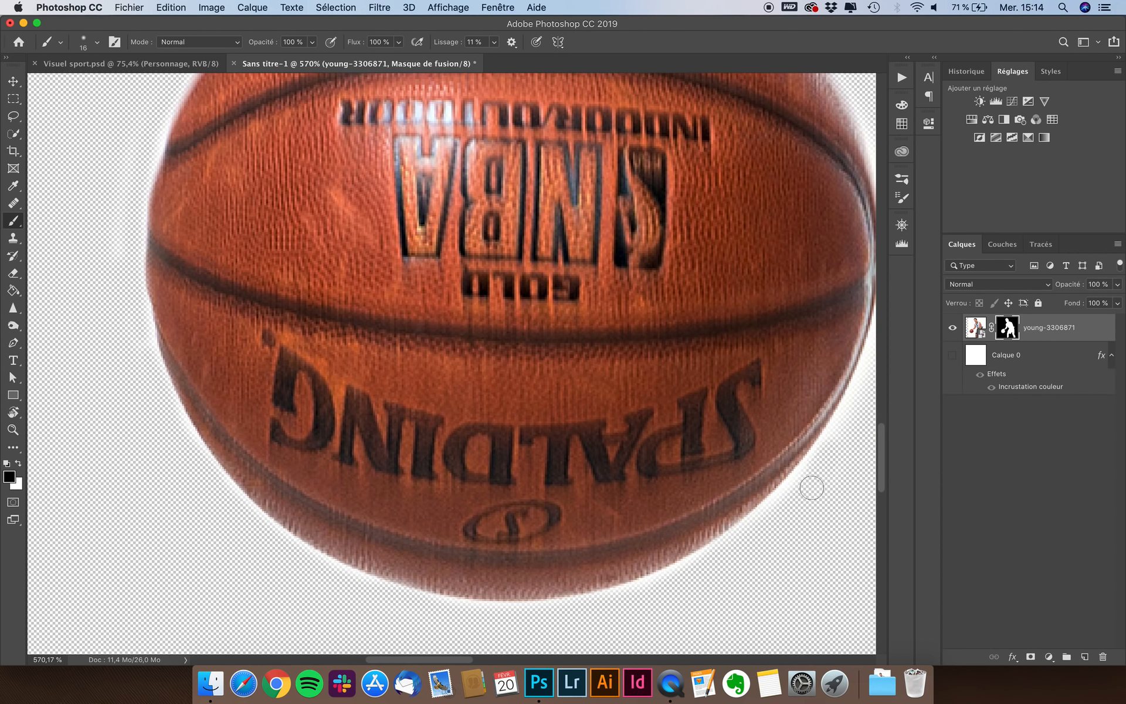
scroll(764, 535, "right", 3)
scroll(764, 535, "up", 2)
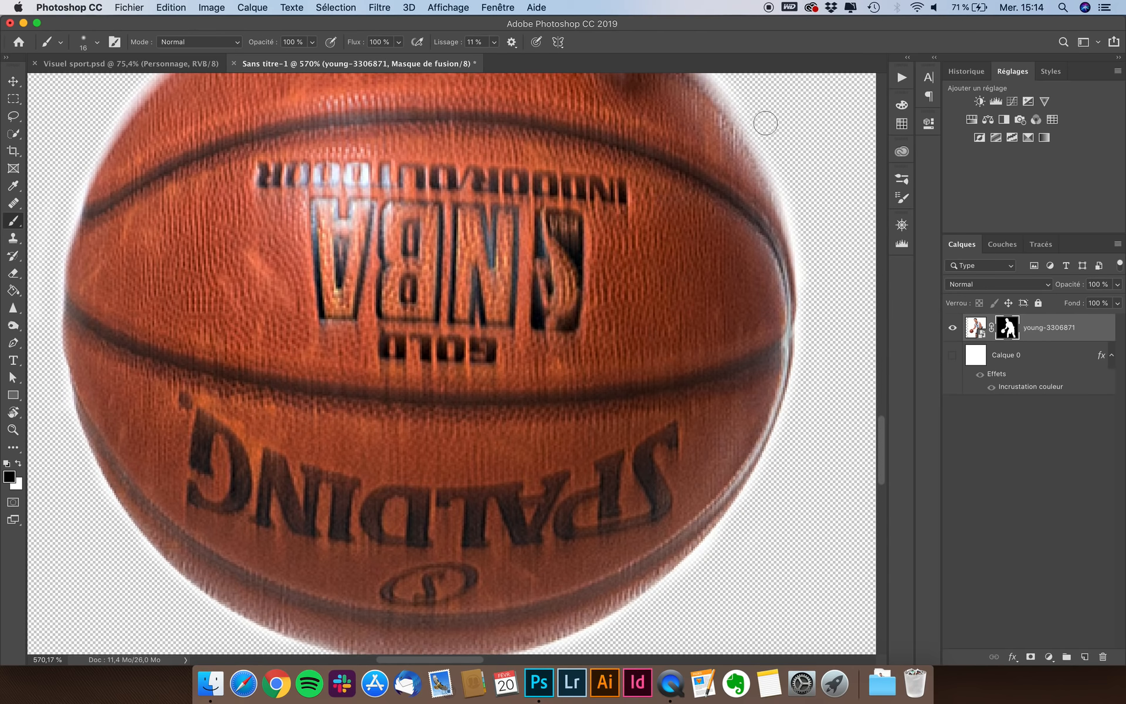
scroll(765, 120, "up", 5)
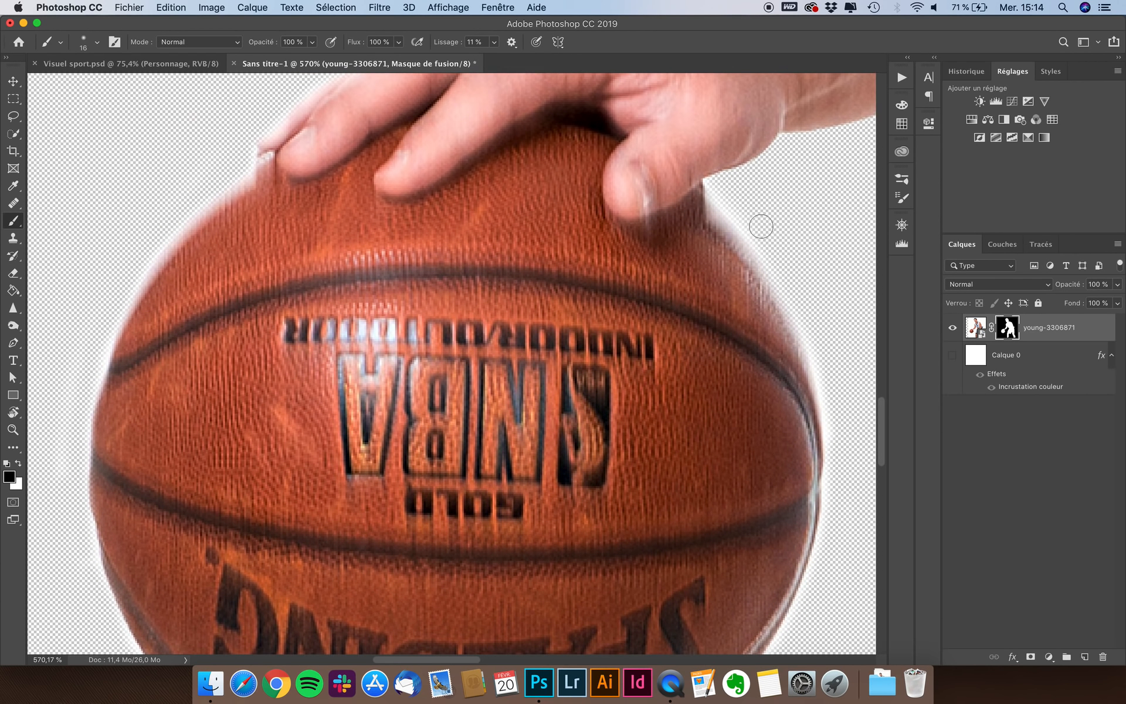
left_click(951, 353)
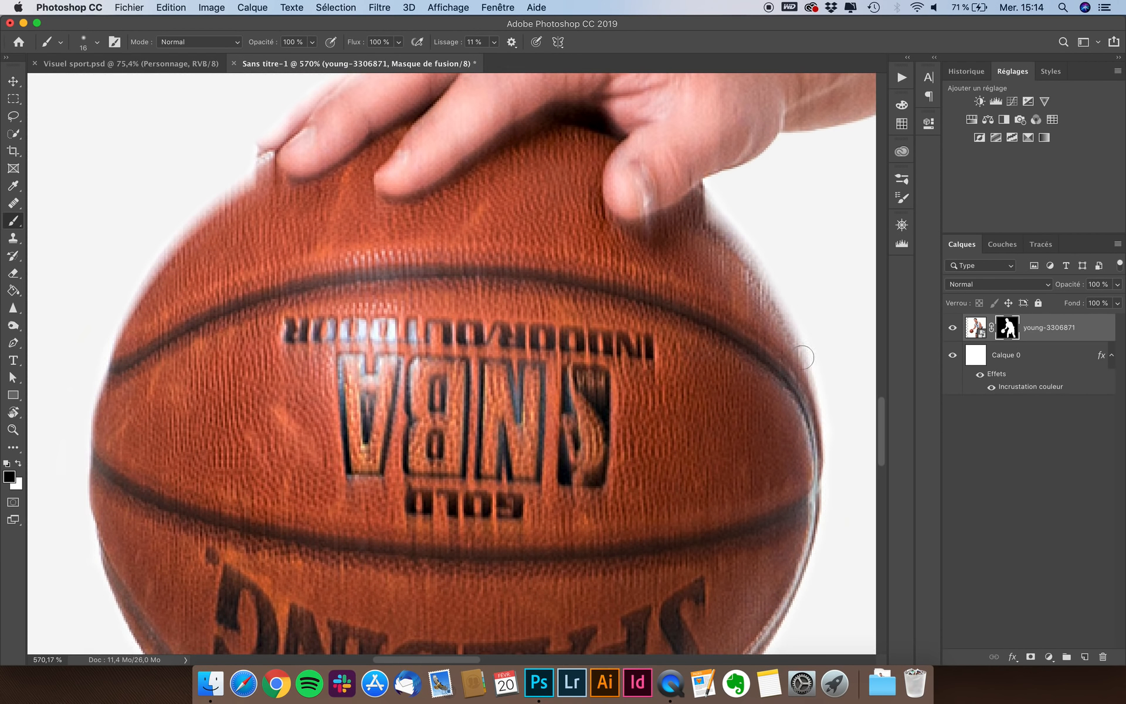
scroll(702, 354, "down", 6)
scroll(702, 353, "down", 4)
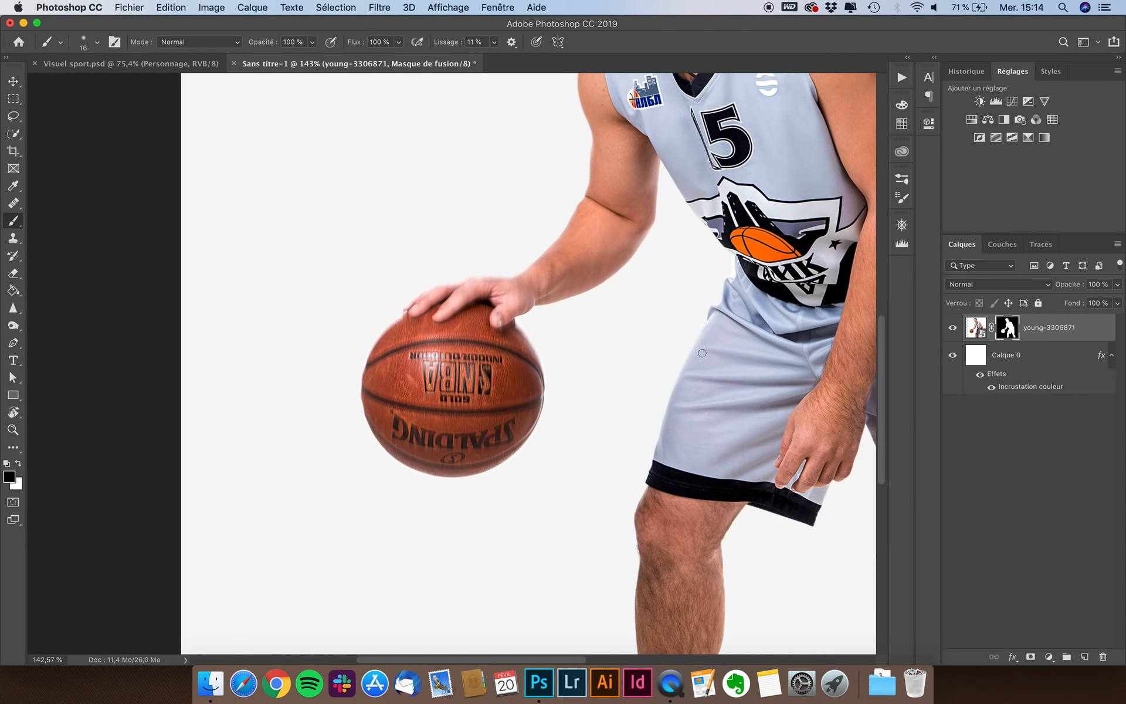
scroll(265, 329, "down", 1)
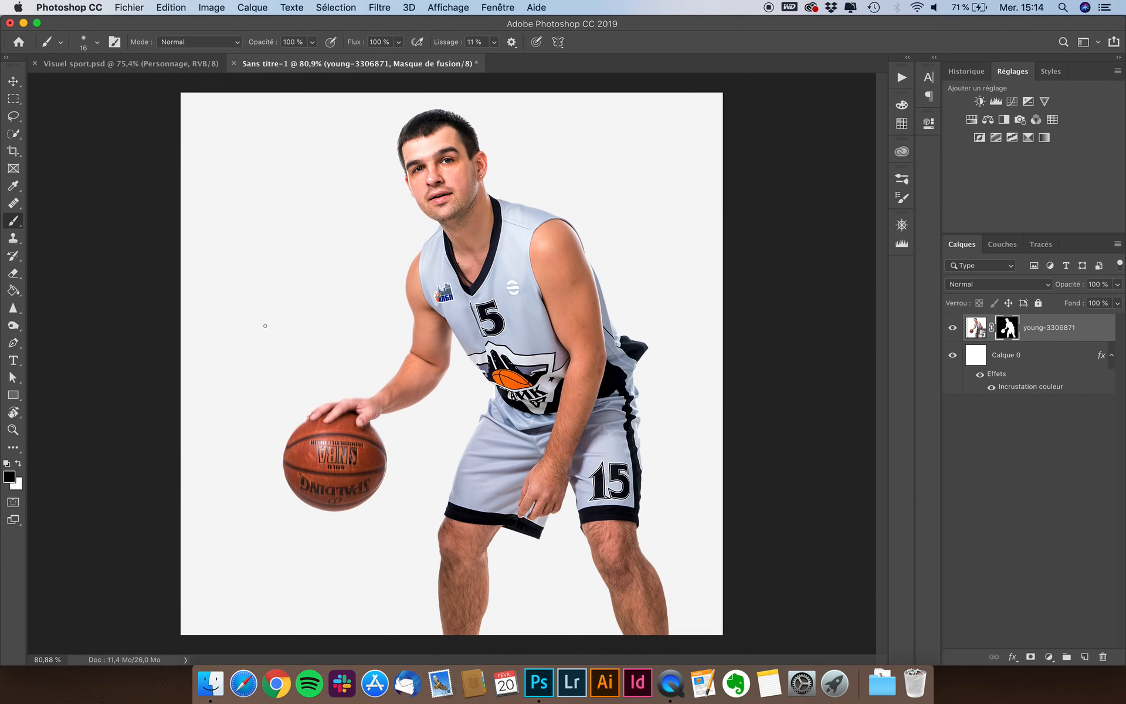
left_click(13, 81)
scroll(592, 311, "down", 2)
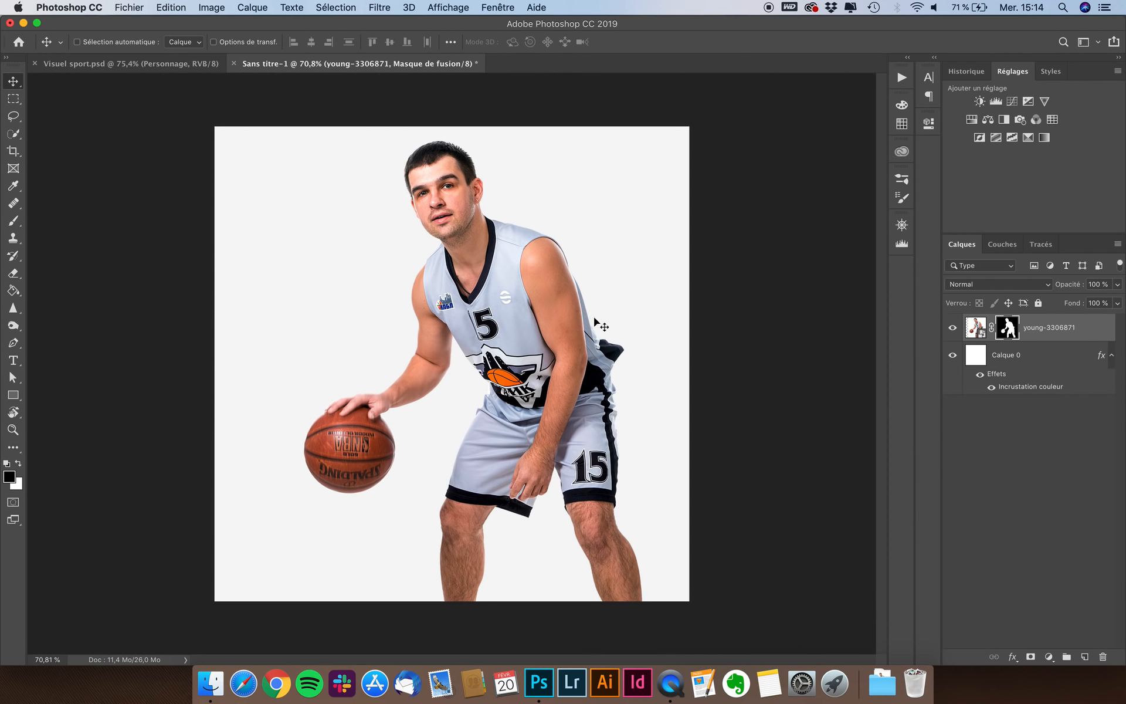
- Add a Hue/Saturation adjustment layer above the young-3306871 layer and clip it to that layer
left_click(1008, 359)
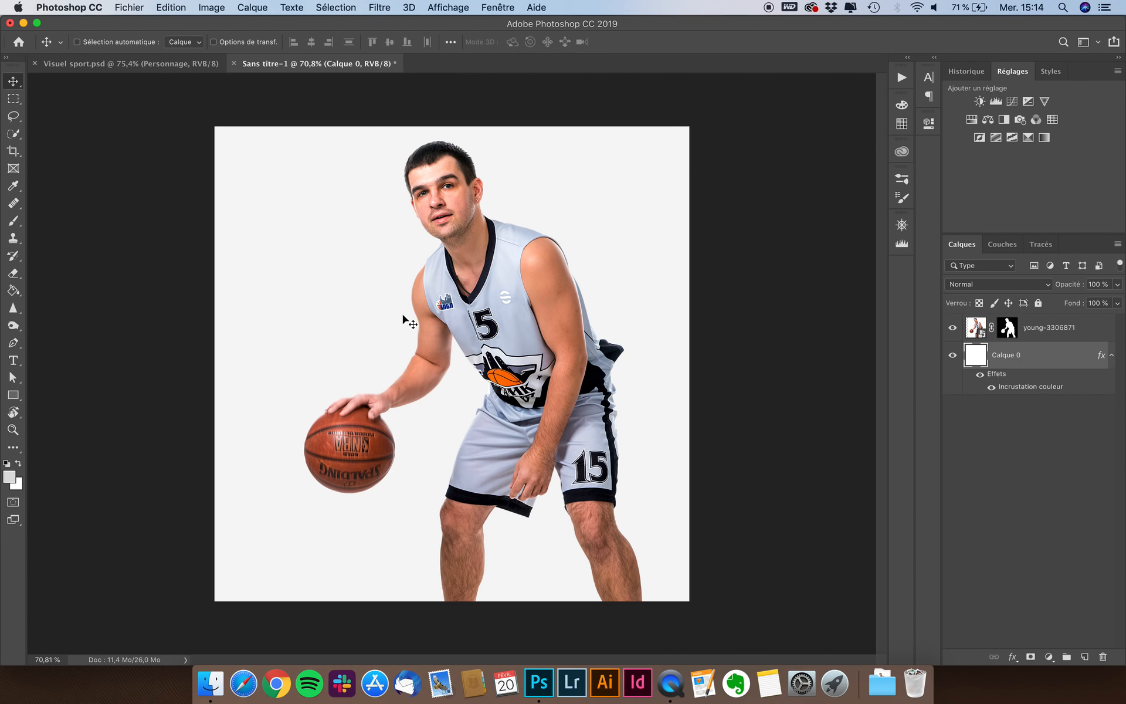
left_click(1056, 328)
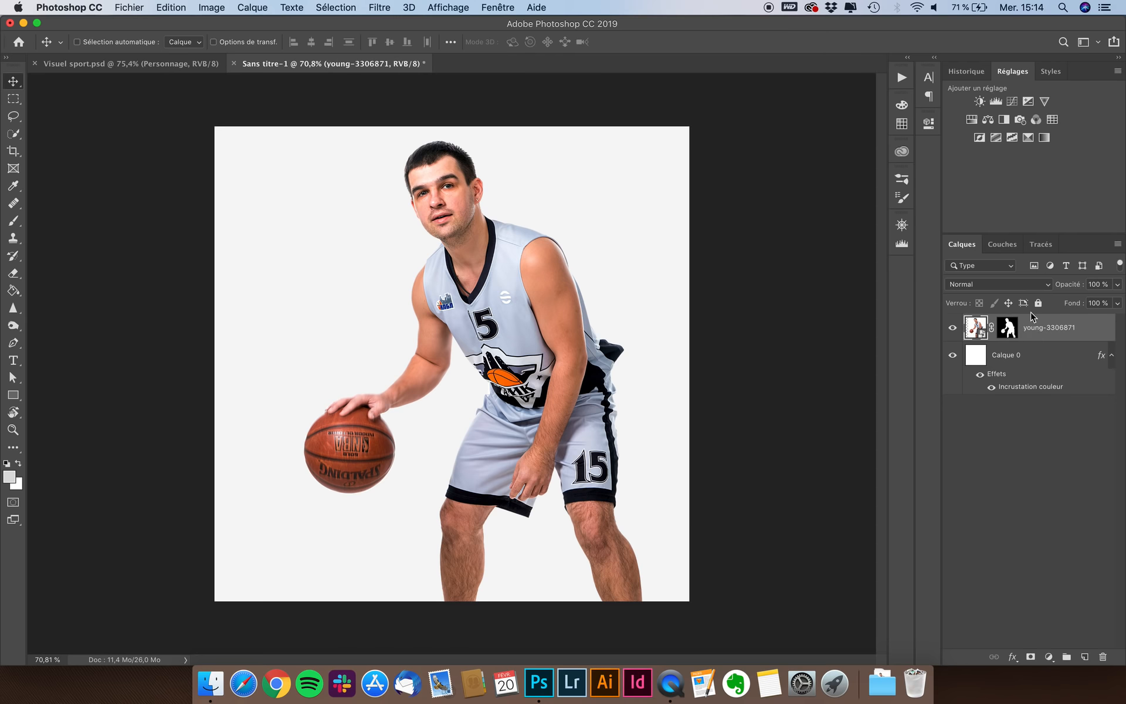
left_click(972, 120)
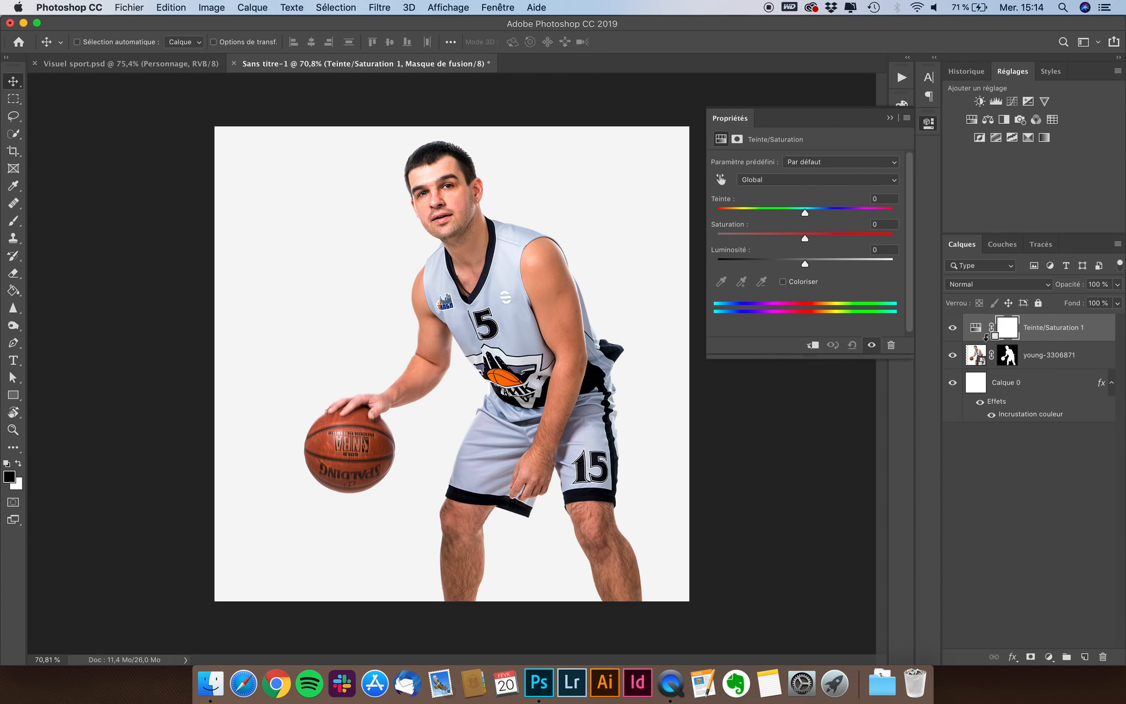
left_click(1041, 339, "alt")
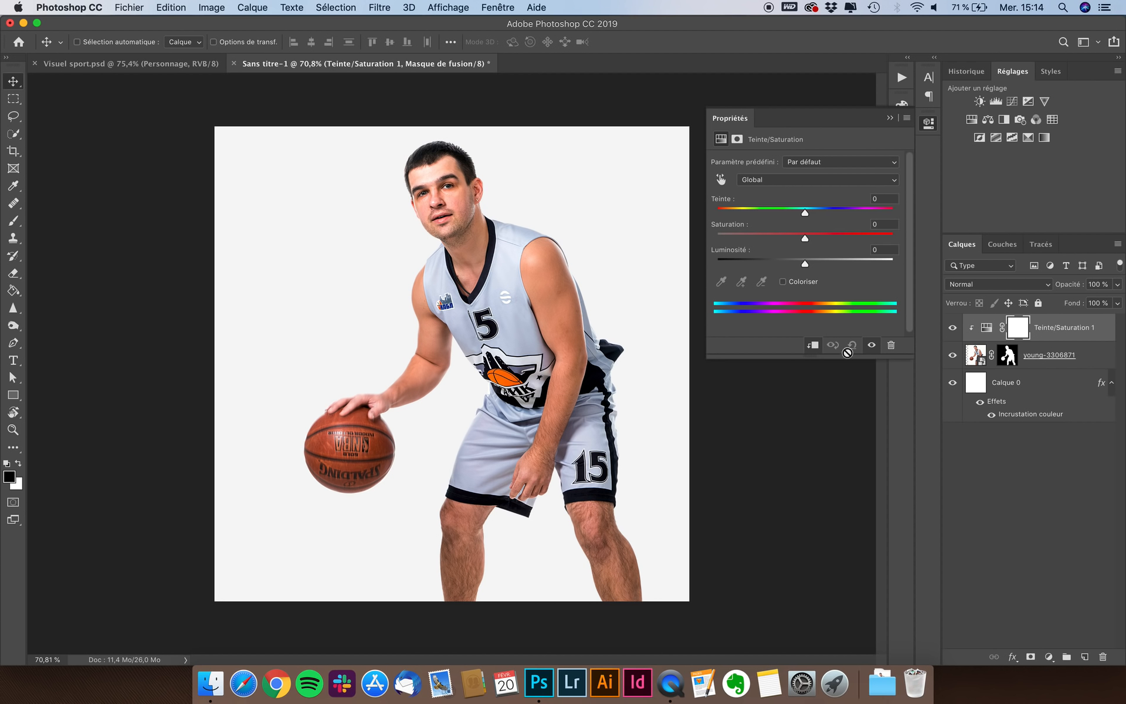
- Rename the young-3306871 layer as Personnage
double_click(1047, 355)
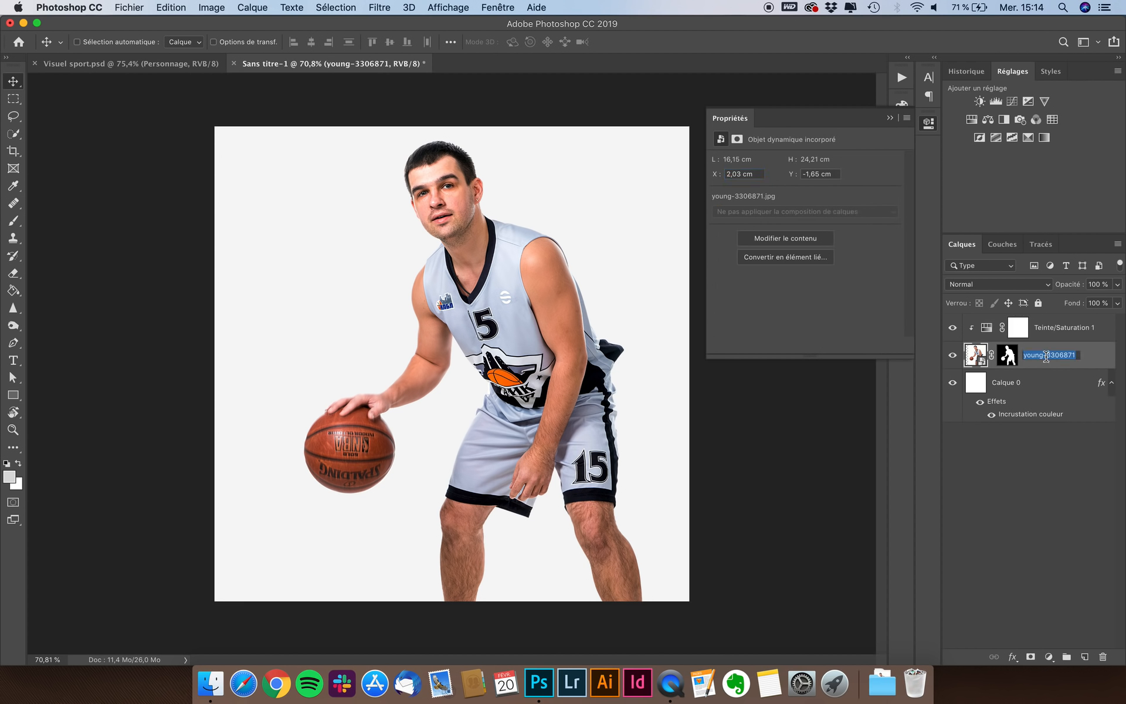
type("Personnage")
key("Return")
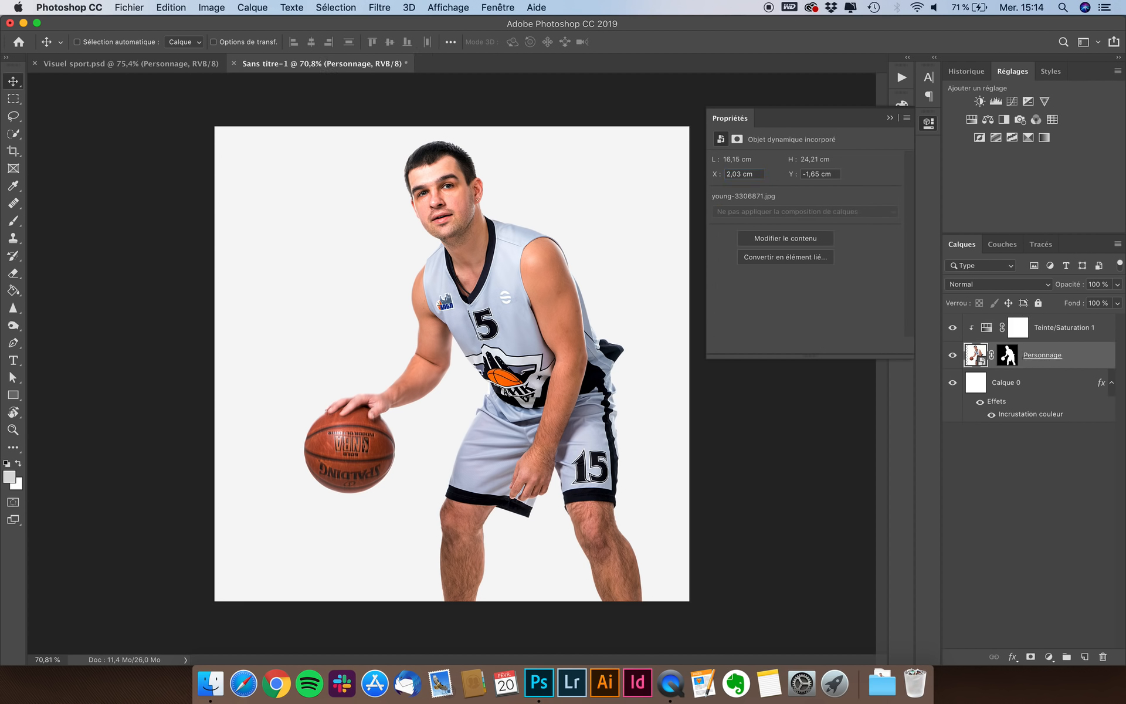
- Set the clipped Teinte/Saturation 1 adjustment to hue +6 and saturation +28, and compare the player with and without it
left_click(1054, 339)
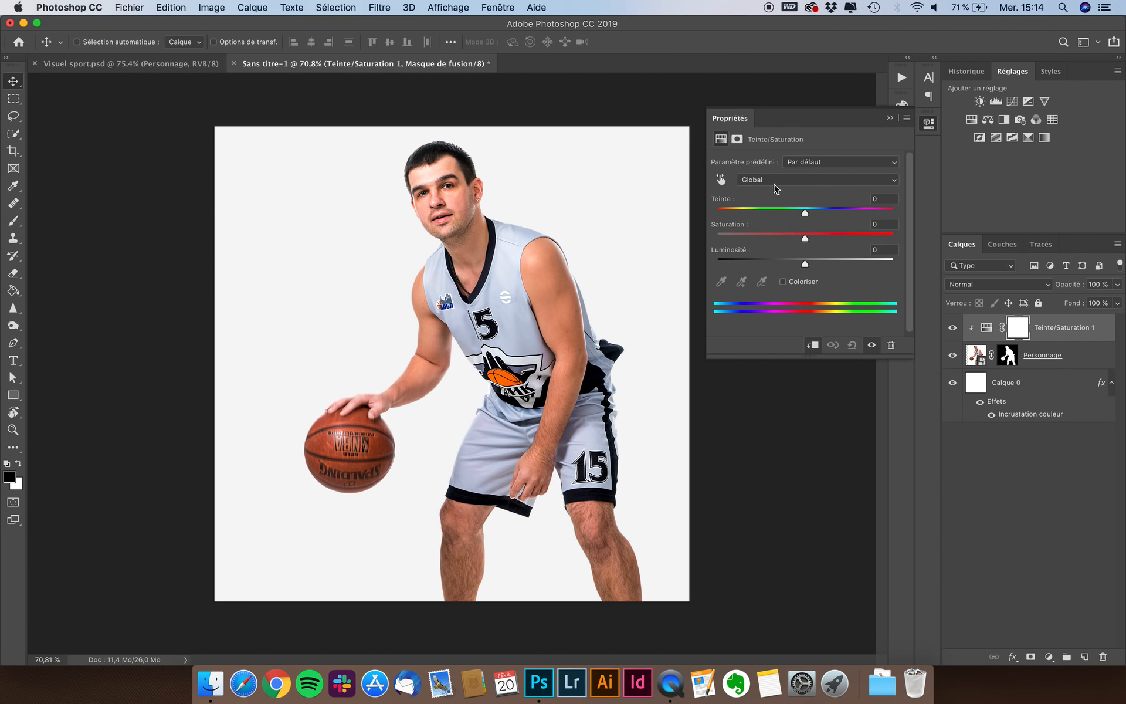
mouse_move(805, 236)
left_mouse_down()
mouse_move(849, 239)
mouse_move(830, 241)
mouse_move(811, 216)
left_mouse_up()
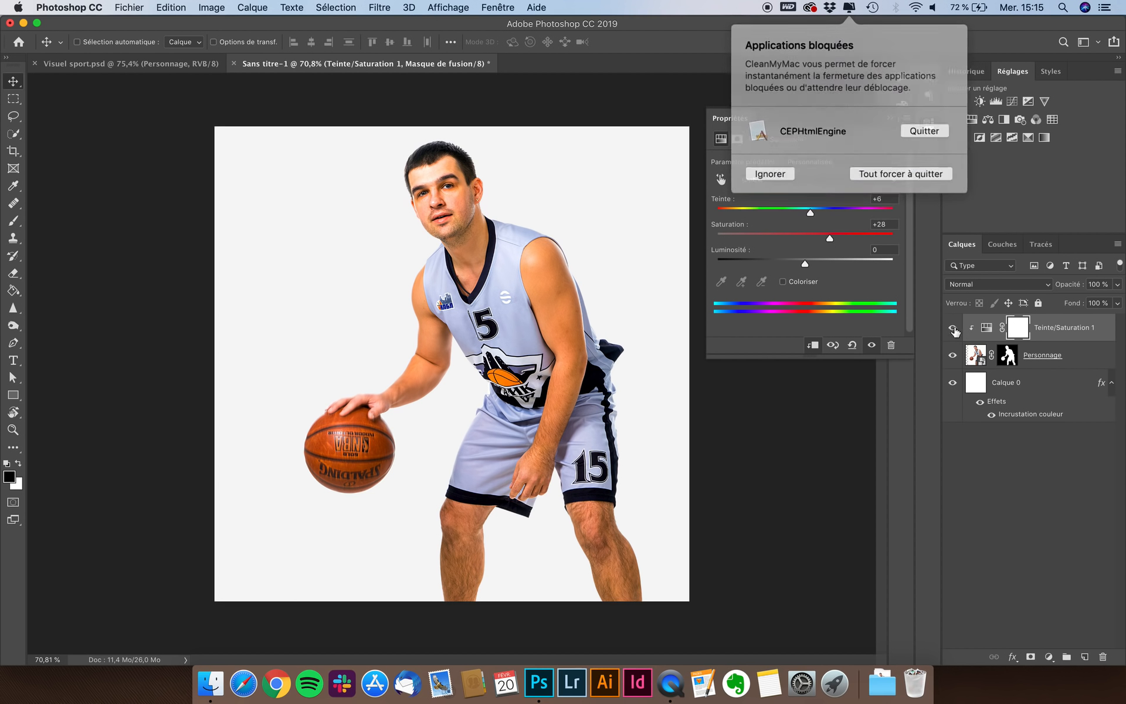
left_click(770, 167)
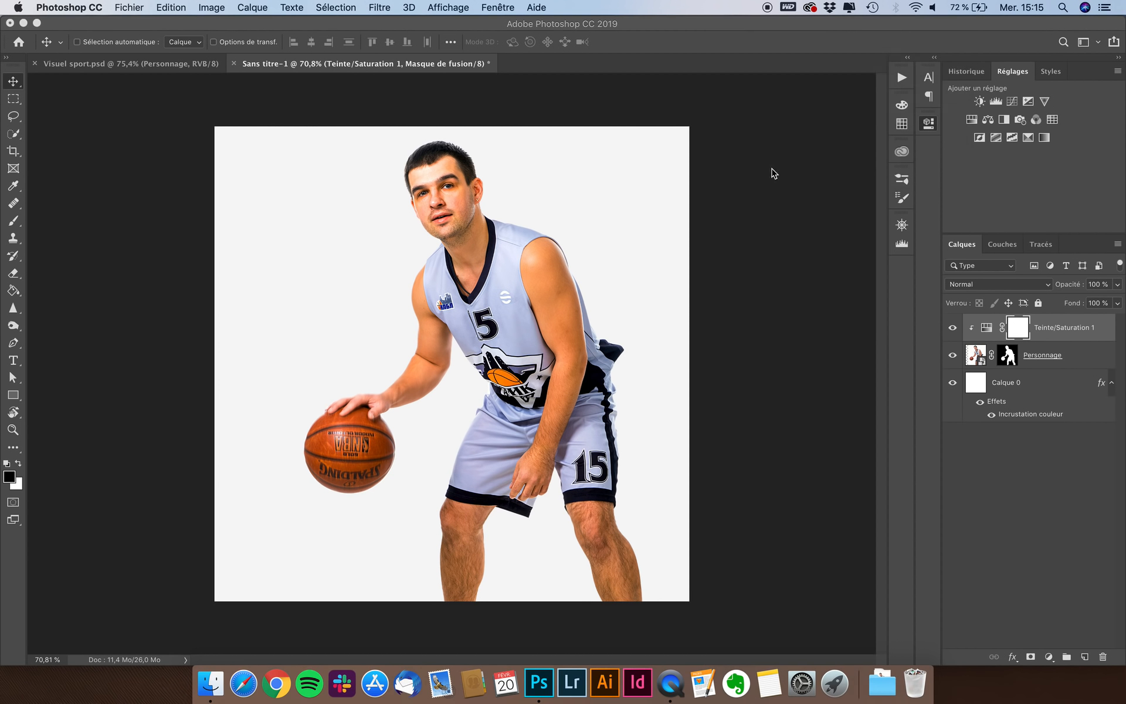
left_click(987, 328)
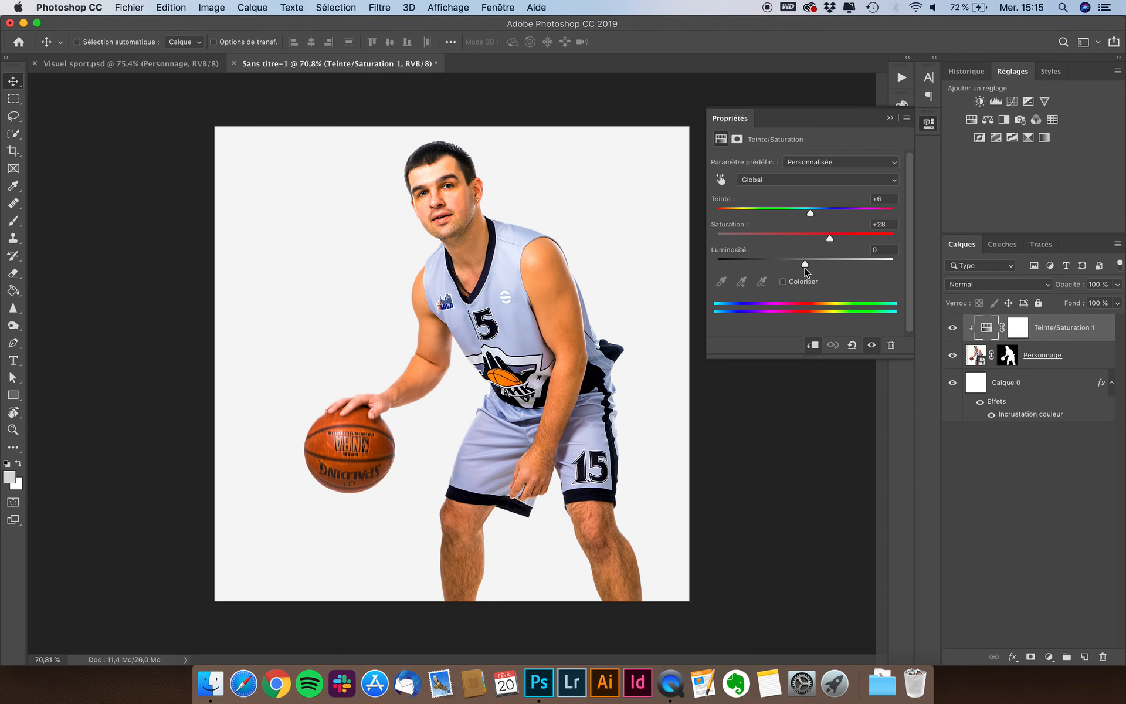
left_click(954, 329)
left_click(954, 328)
left_click(953, 328)
left_click(953, 328)
- Invert the Teinte/Saturation 1 mask to black and set the soft round brush to 41 px
left_click(1022, 332)
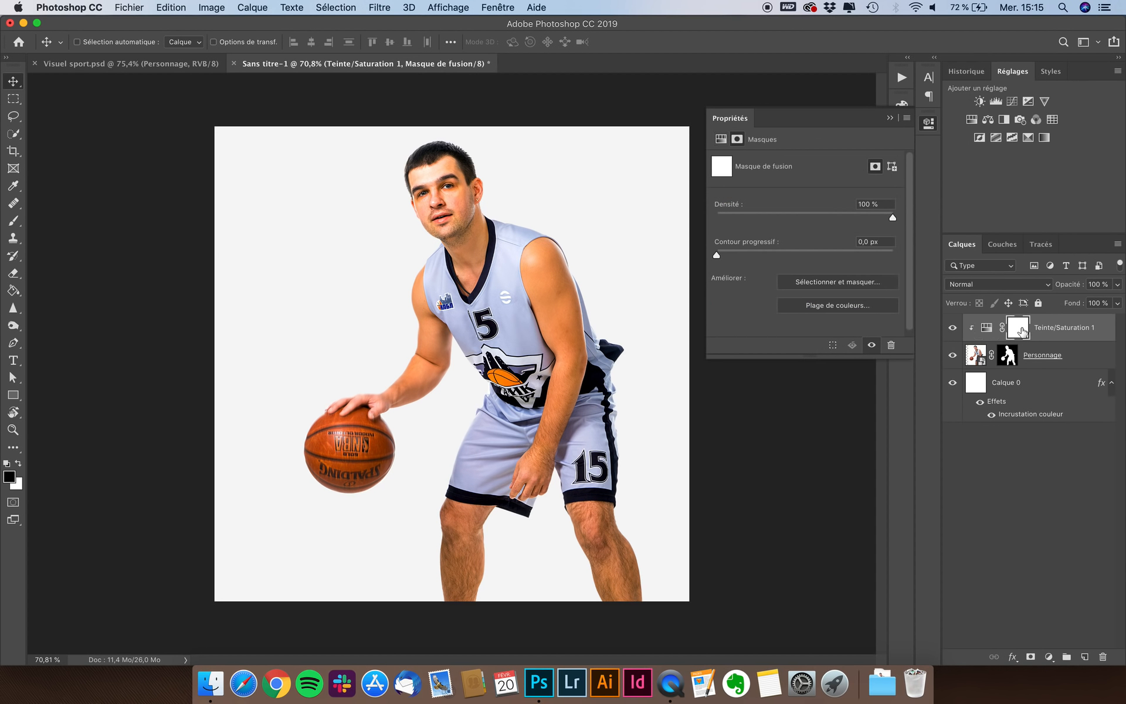
key("super+i")
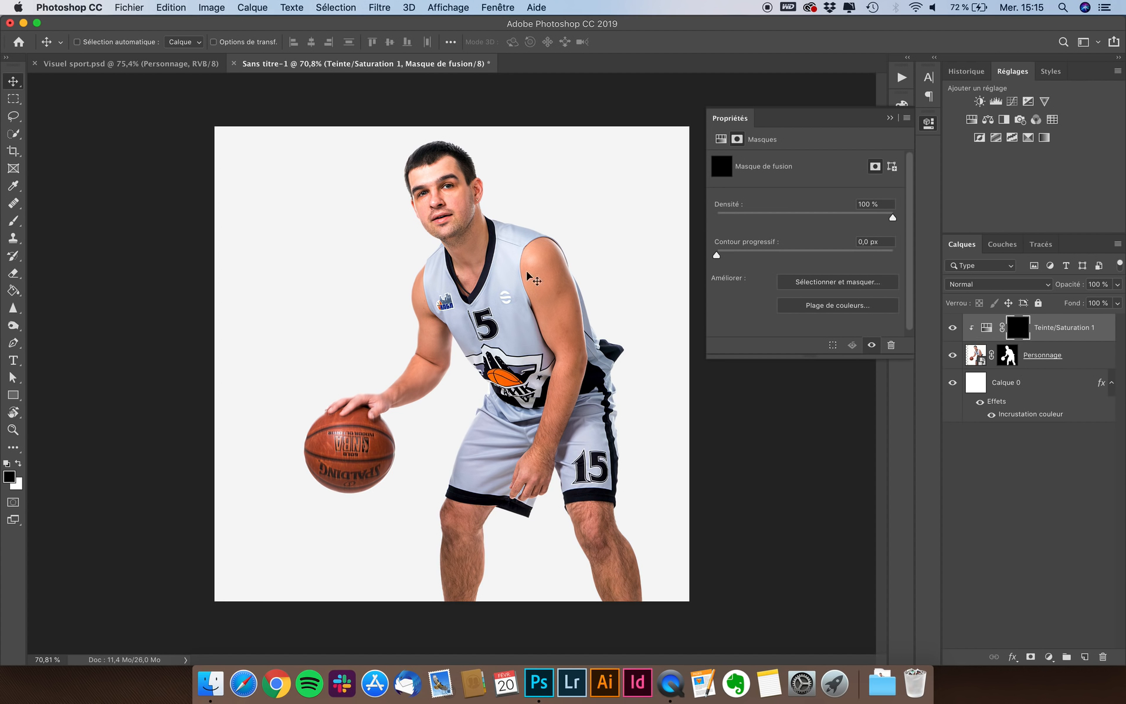
key("b")
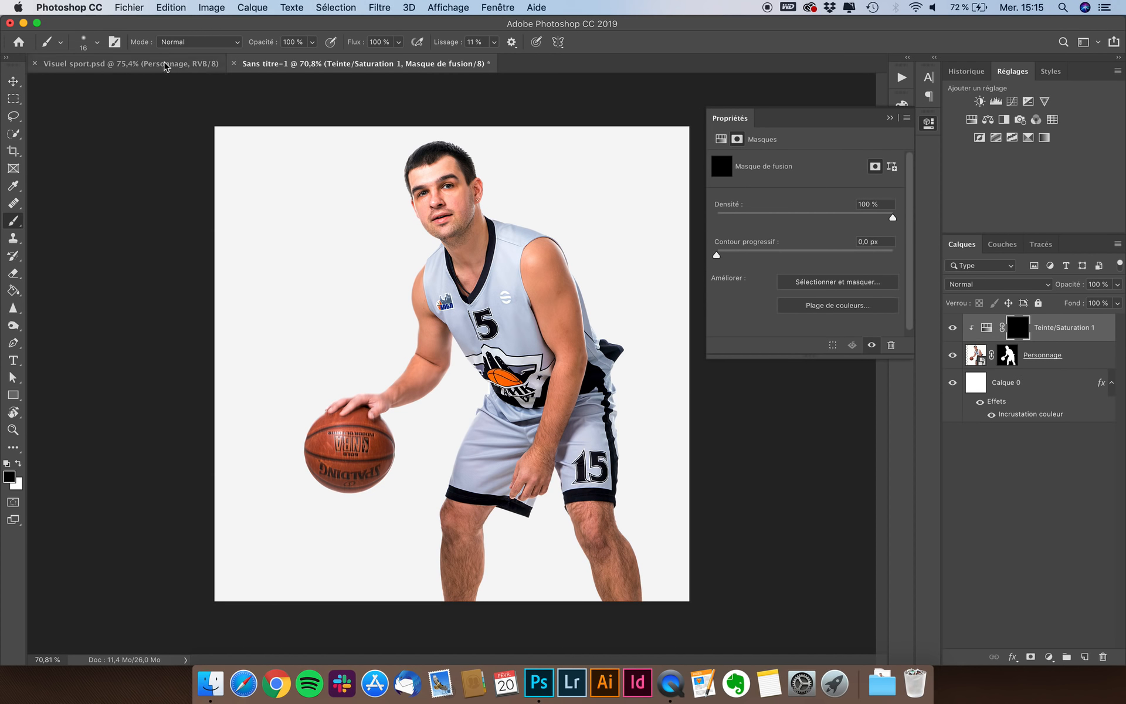
left_click(97, 42)
left_click_drag(86, 82, 97, 85)
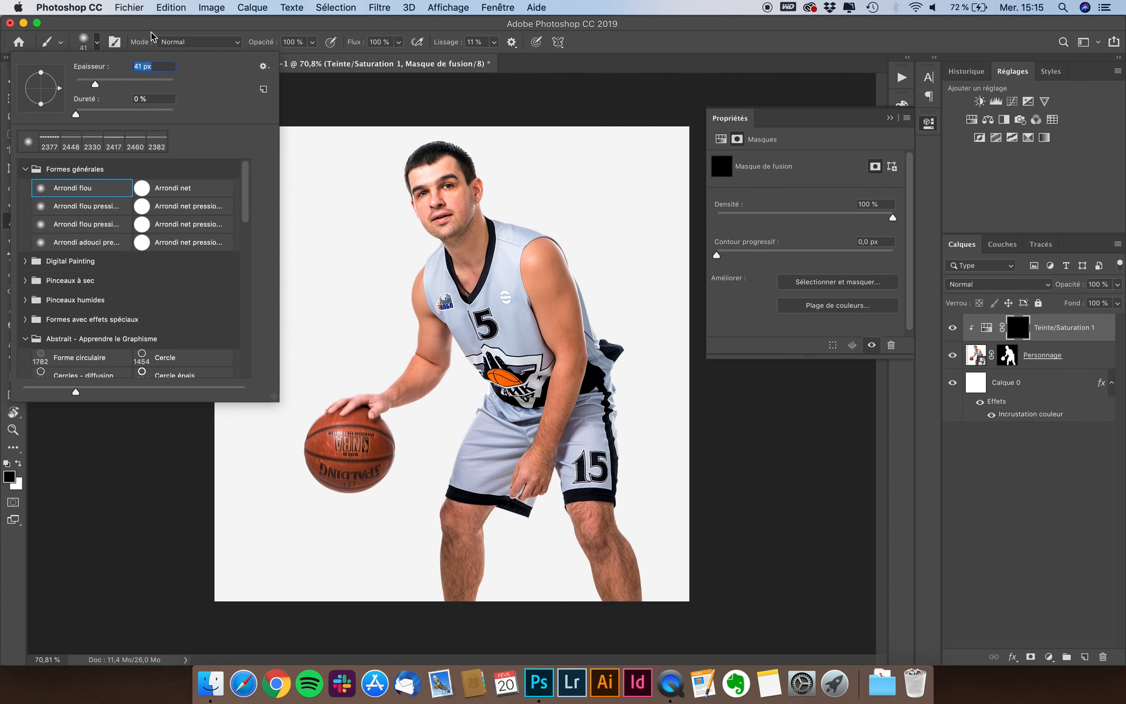
left_click(152, 37)
- Reveal the colour adjustment on the basketball only by painting its mask in white with a soft 107 px brush
scroll(291, 420, "up", 5)
scroll(295, 432, "down", 1)
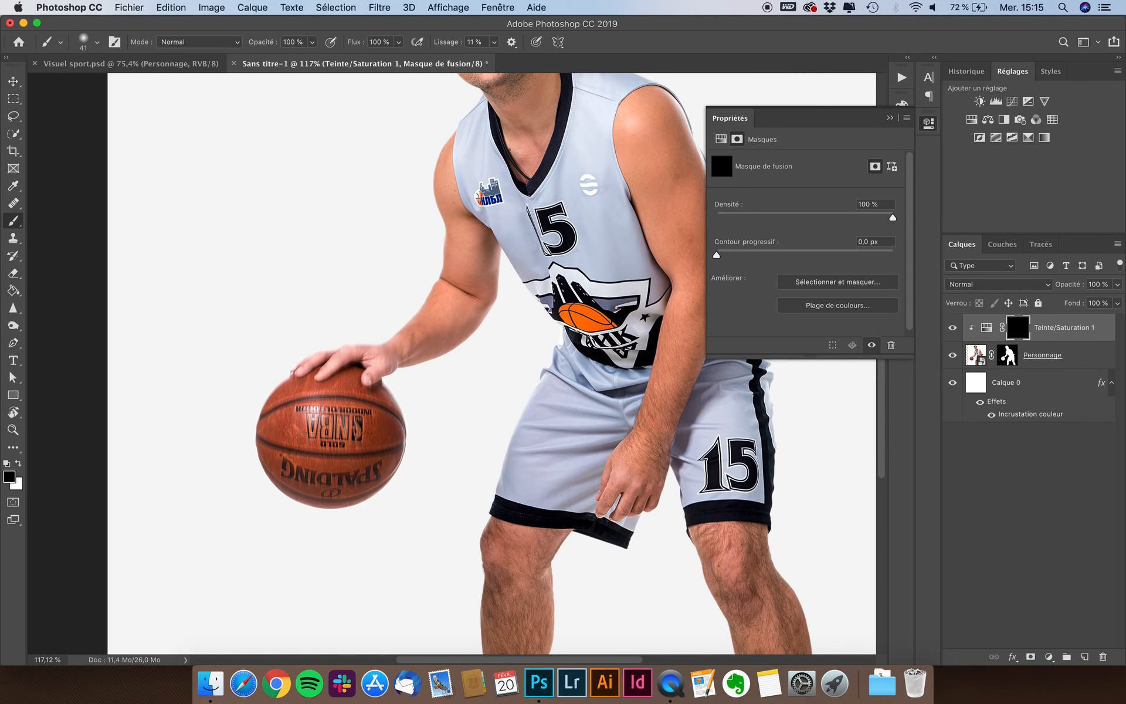
left_click_drag(302, 437, 330, 438)
key("x")
key("x")
key("x")
key("x")
key("x")
left_click_drag(304, 435, 350, 433)
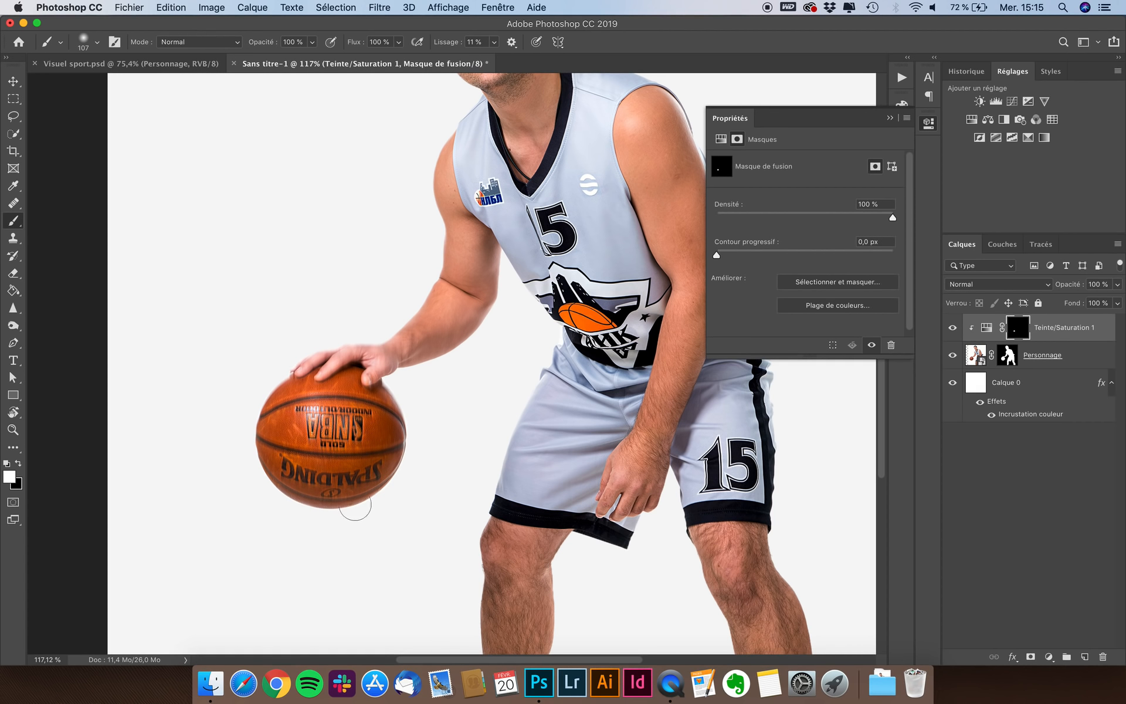
- Compare the ball with and without Teinte/Saturation 1 and raise that adjustment's saturation to +43
key("super+0")
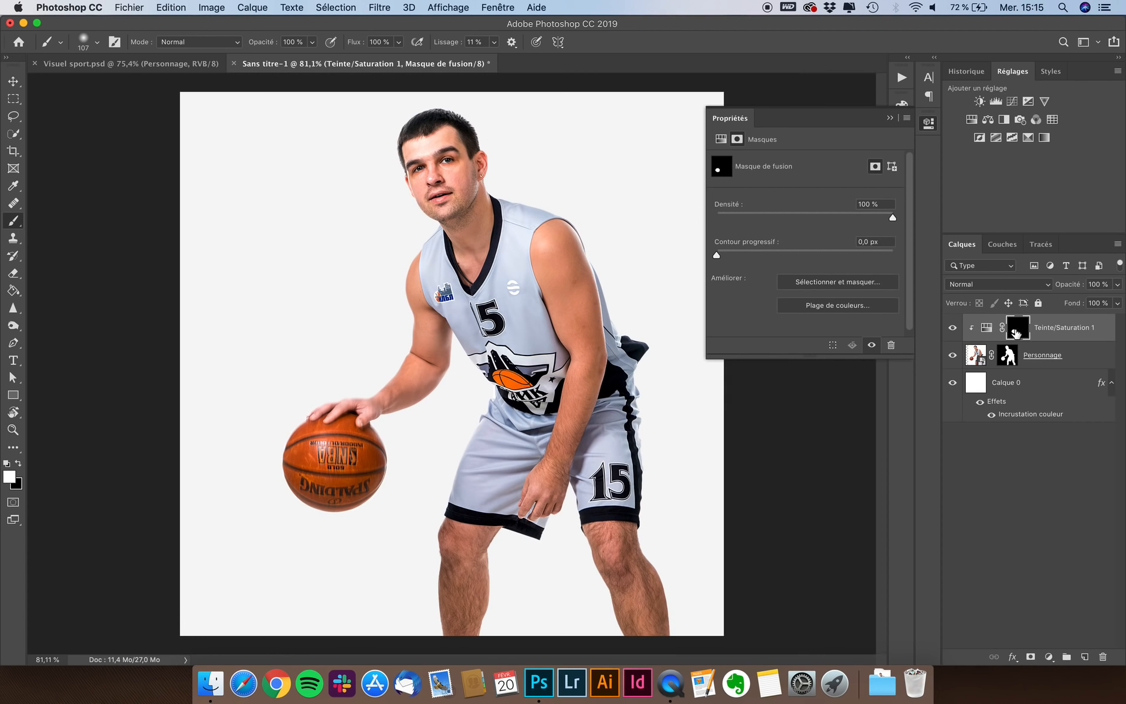
left_click(953, 328)
left_click(953, 330)
left_click(987, 330)
left_click_drag(830, 238, 845, 240)
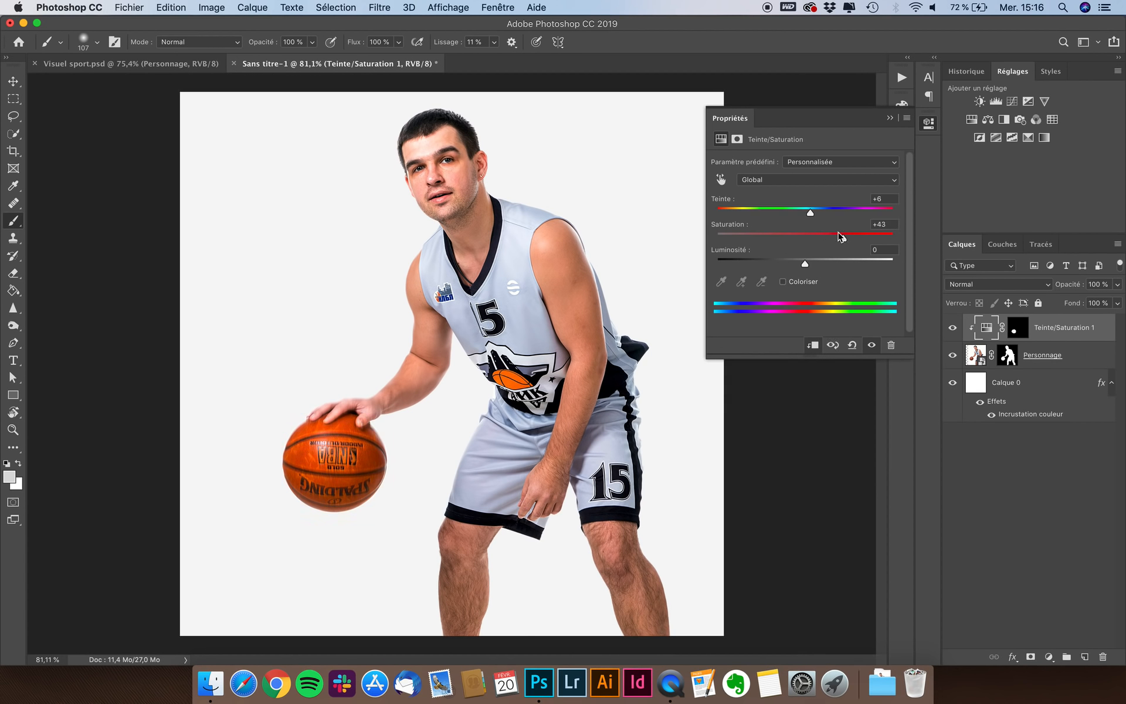
left_click(738, 121)
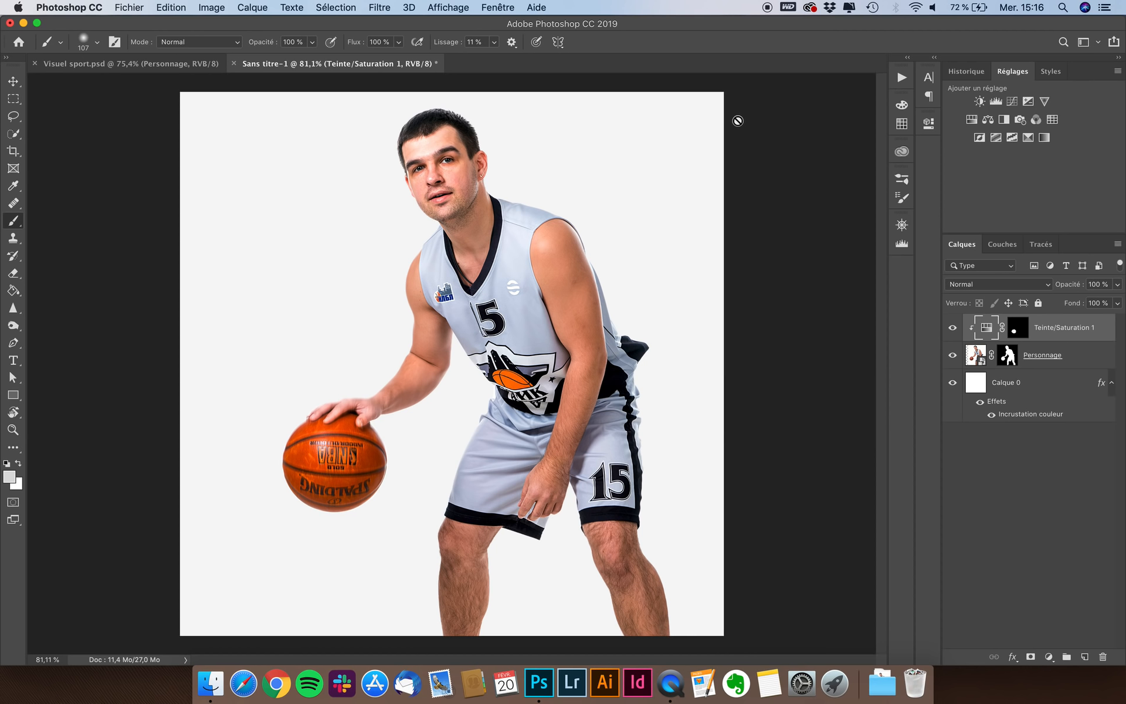
- Add a second Hue/Saturation adjustment clipped to the Personnage layer and set its Cyans saturation to +28
scroll(742, 216, "down", 2)
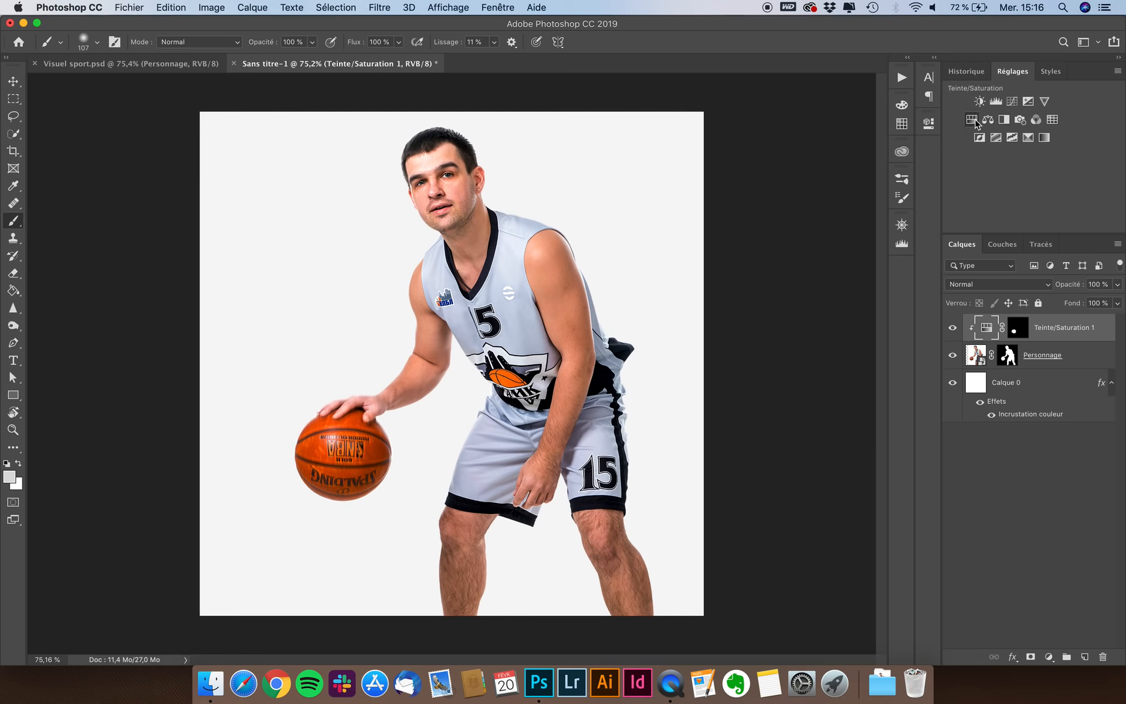
left_click(973, 120)
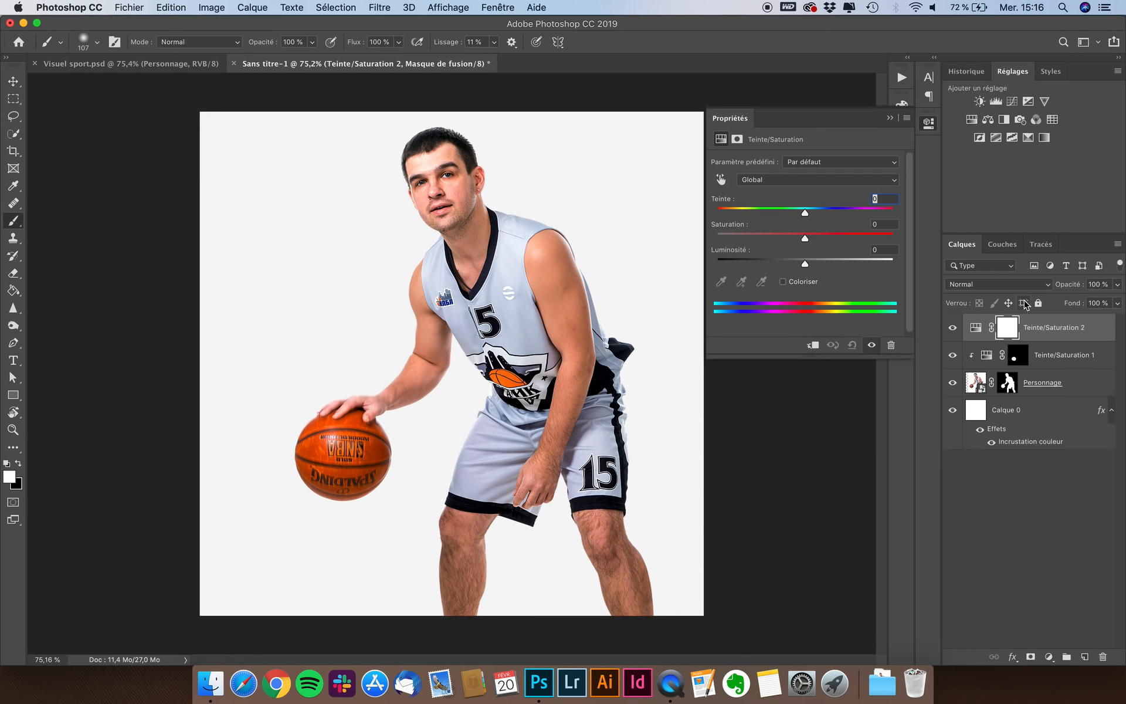
left_click(1043, 339, "alt")
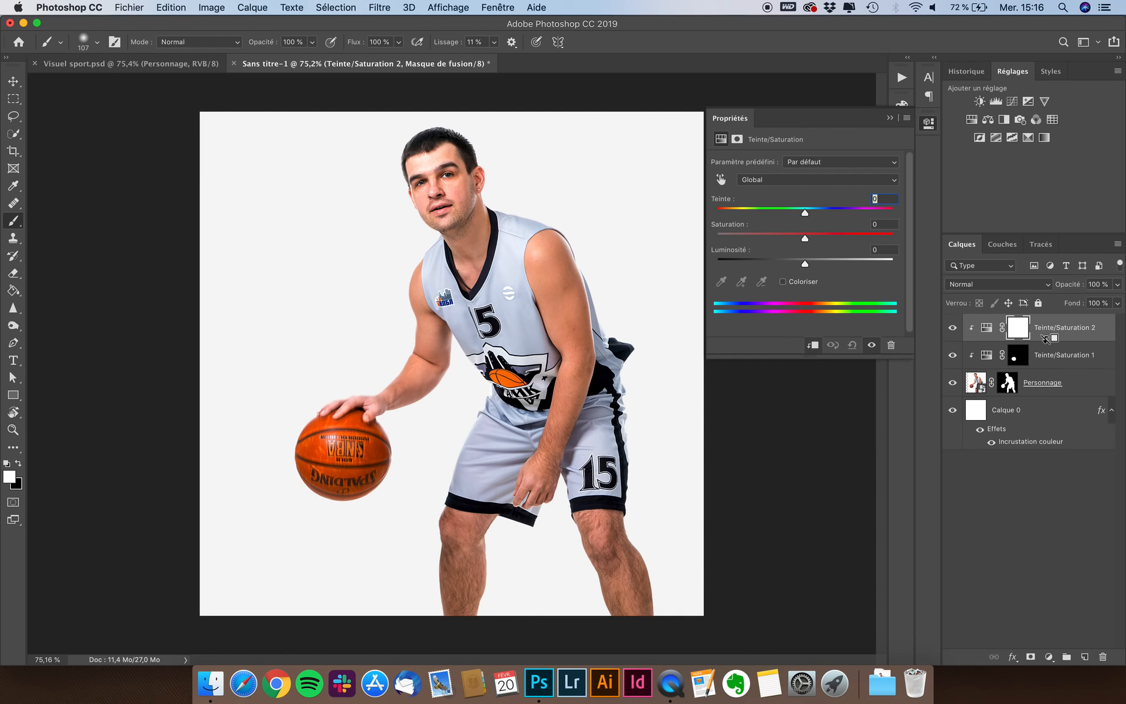
left_click(796, 181)
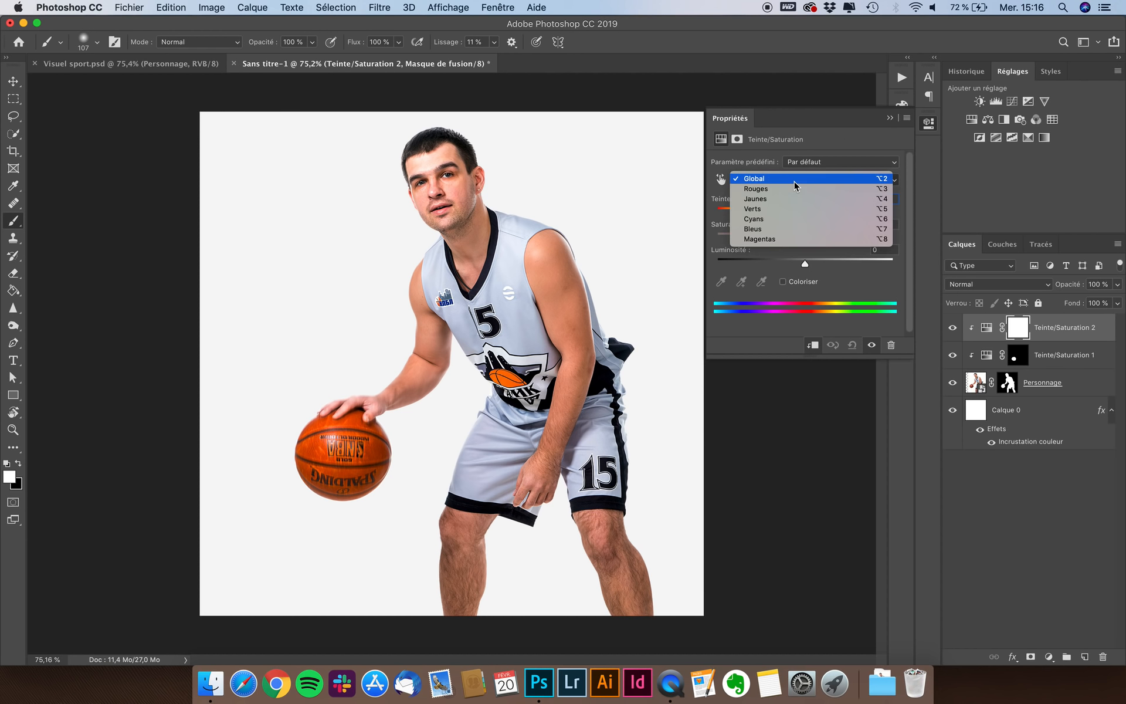
left_click(771, 219)
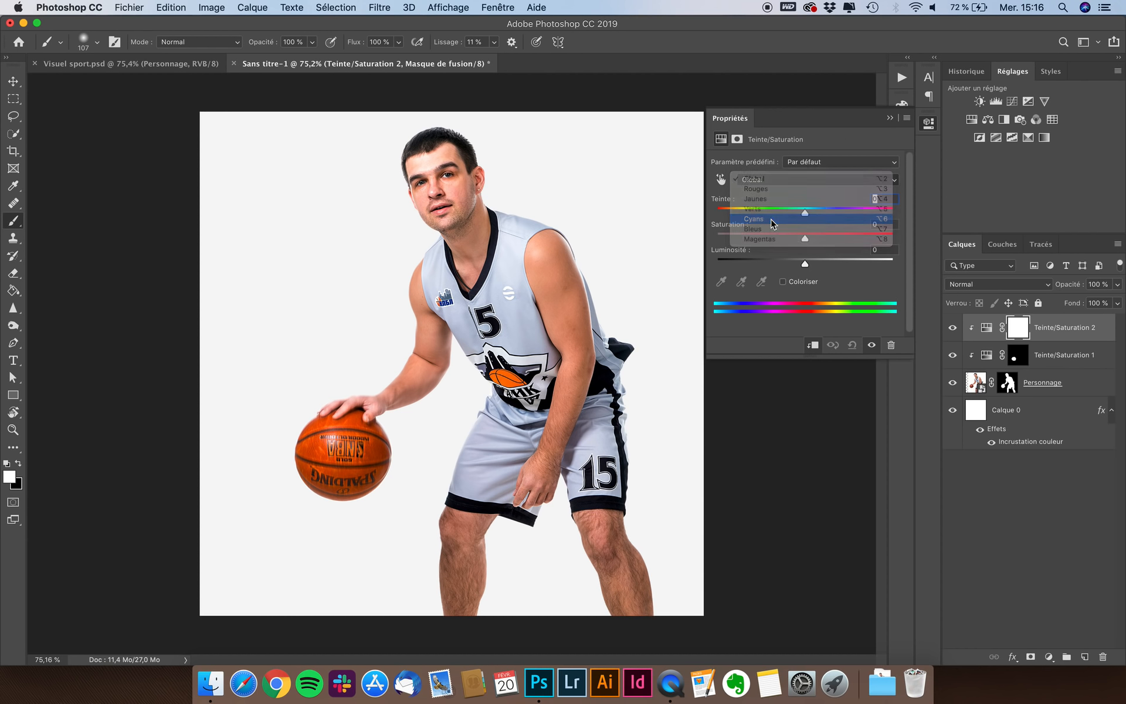
left_click_drag(804, 238, 831, 242)
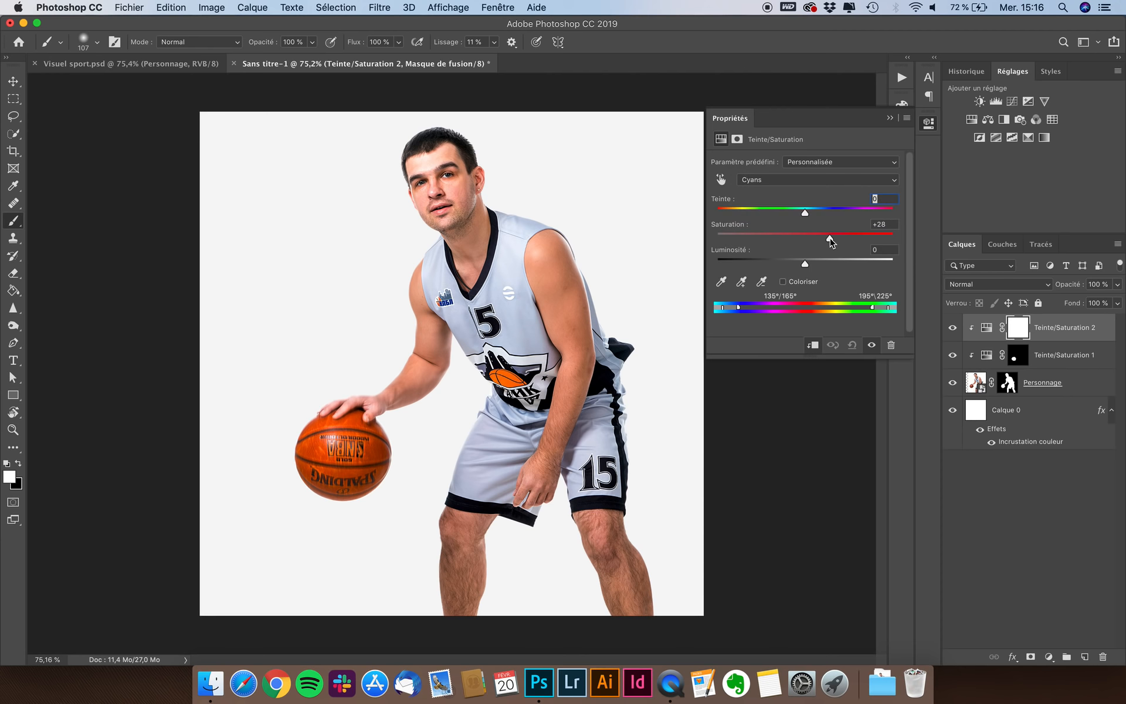
- Set the Bleus saturation of Teinte/Saturation 2 to +40, comparing the jersey with and without the adjustment
left_click(792, 179)
left_click(802, 218)
left_click_drag(805, 238, 838, 241)
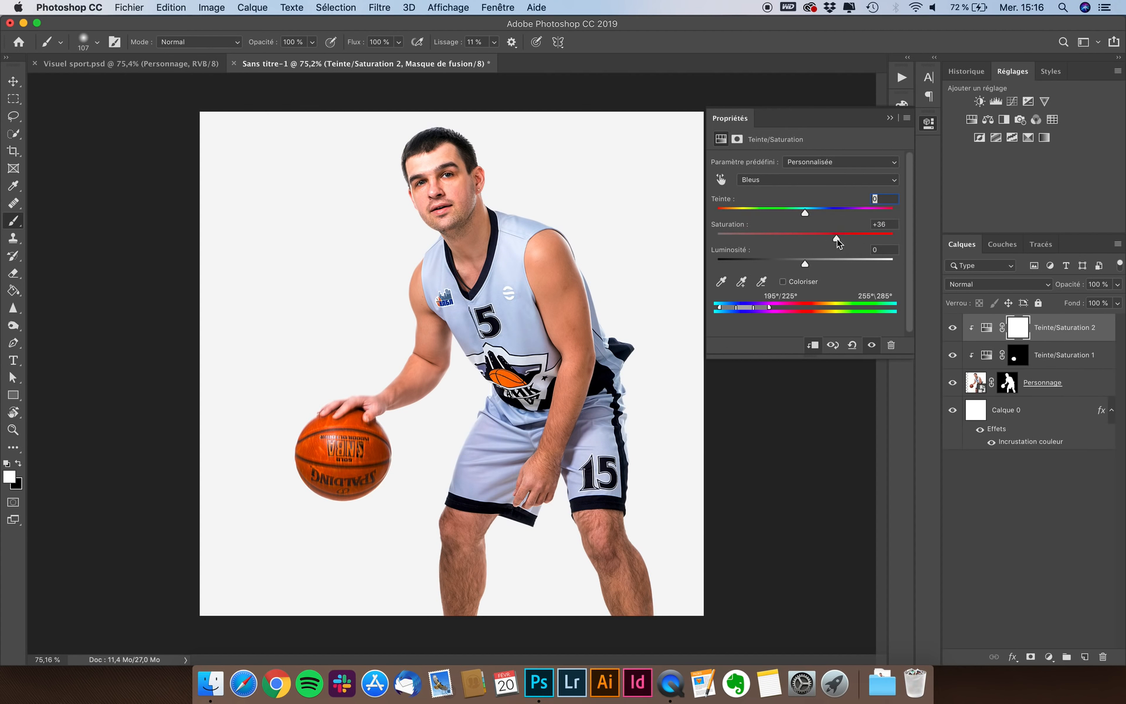
left_click(954, 330)
left_click(953, 330)
left_click_drag(838, 241, 806, 218)
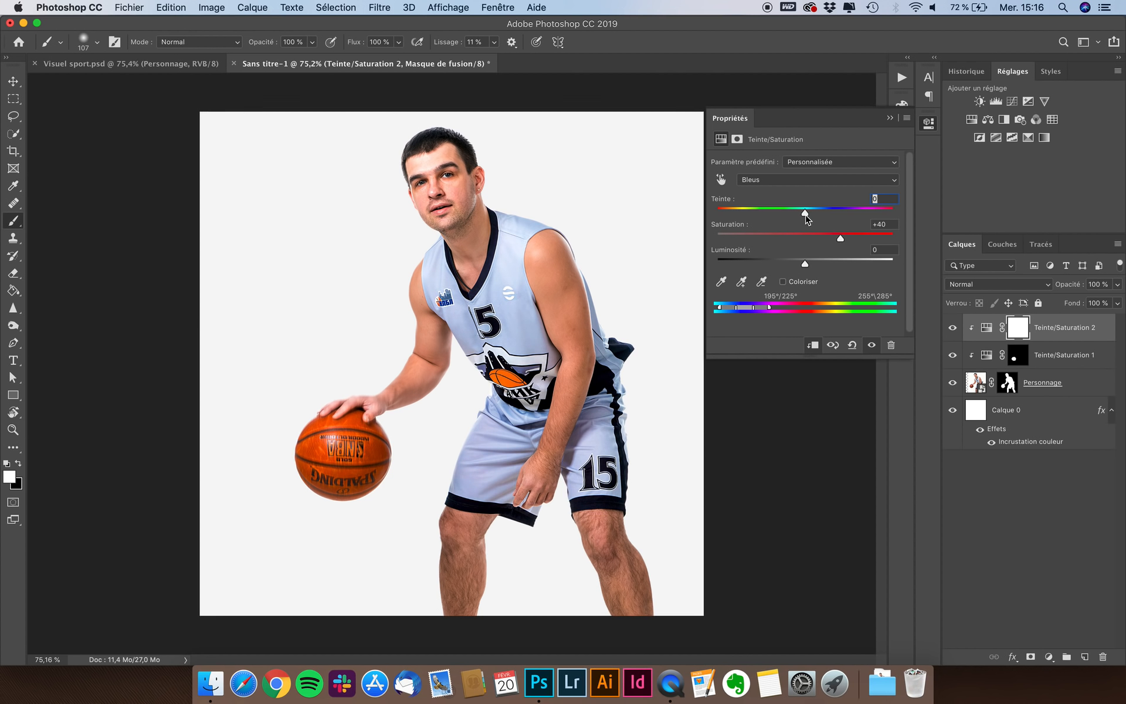
- Compare the jersey's colours with and without the Teinte/Saturation 2 adjustment
left_click(951, 328)
left_click(953, 328)
left_click(739, 121)
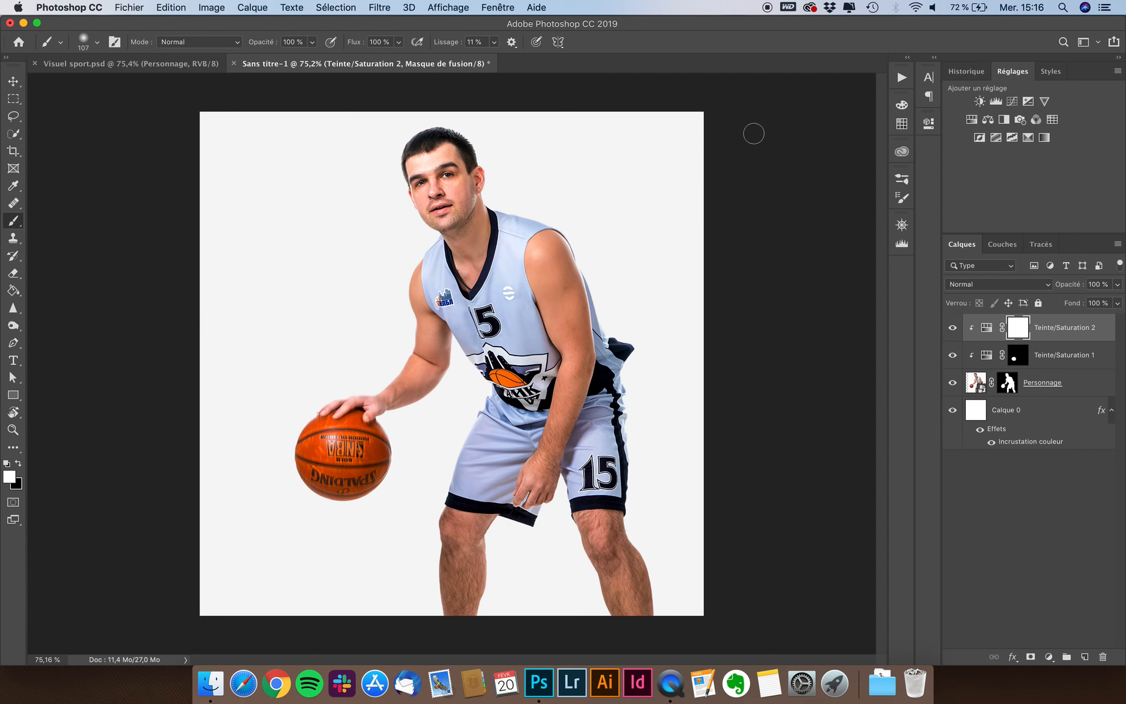
- Add a Levels adjustment clipped to the player, set its black input to 13, slightly shift its white and midtone inputs, and compare before and after
left_click(995, 102)
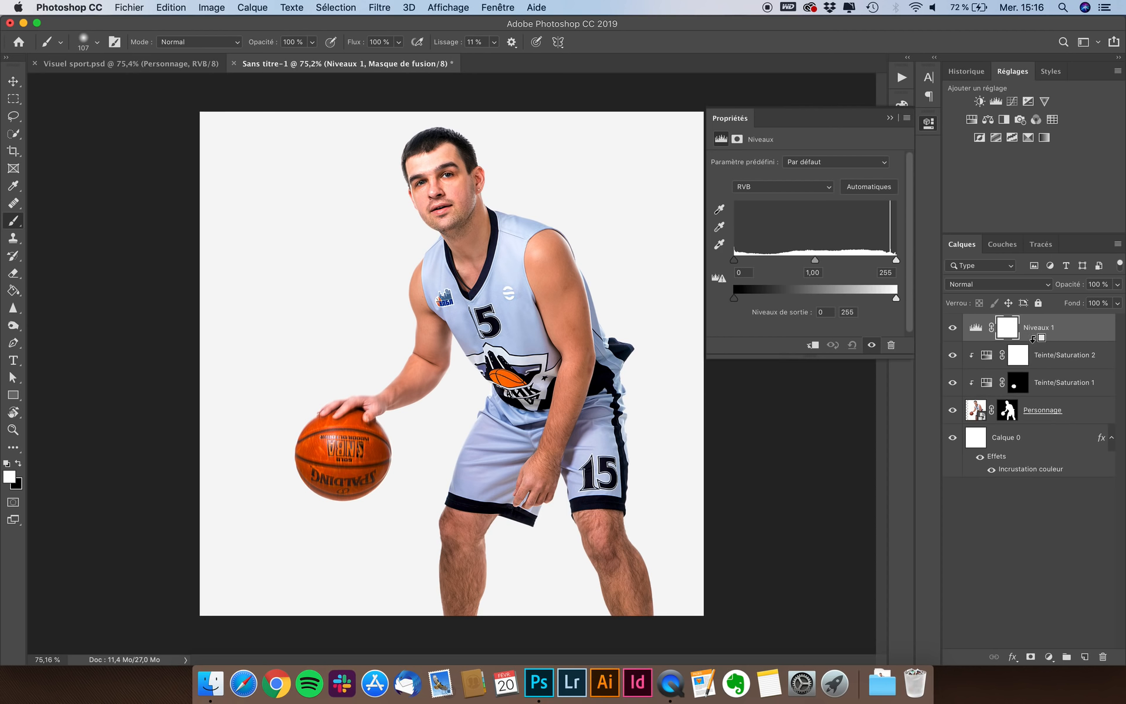
left_click(1034, 339, "alt")
left_click_drag(734, 261, 742, 265)
left_click_drag(897, 262, 887, 265)
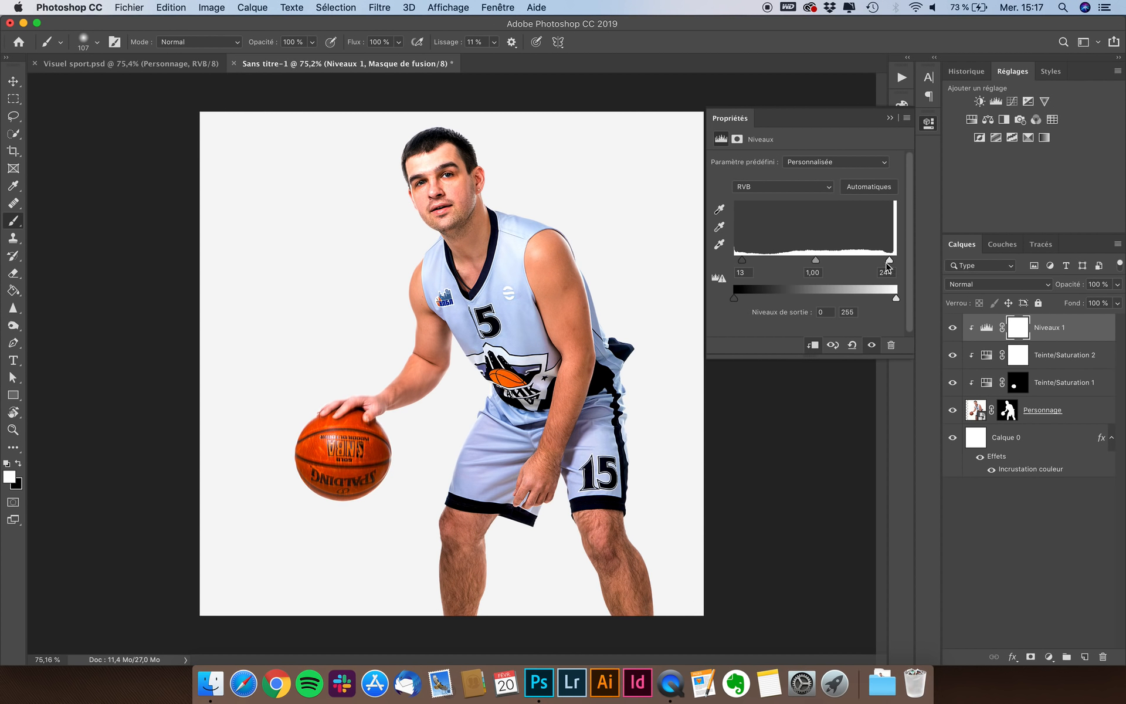
left_click_drag(817, 263, 819, 265)
left_click(953, 329)
left_click(953, 330)
- Slightly reduce the basketball's saturation in the Teinte/Saturation 1 adjustment
left_click(1070, 367)
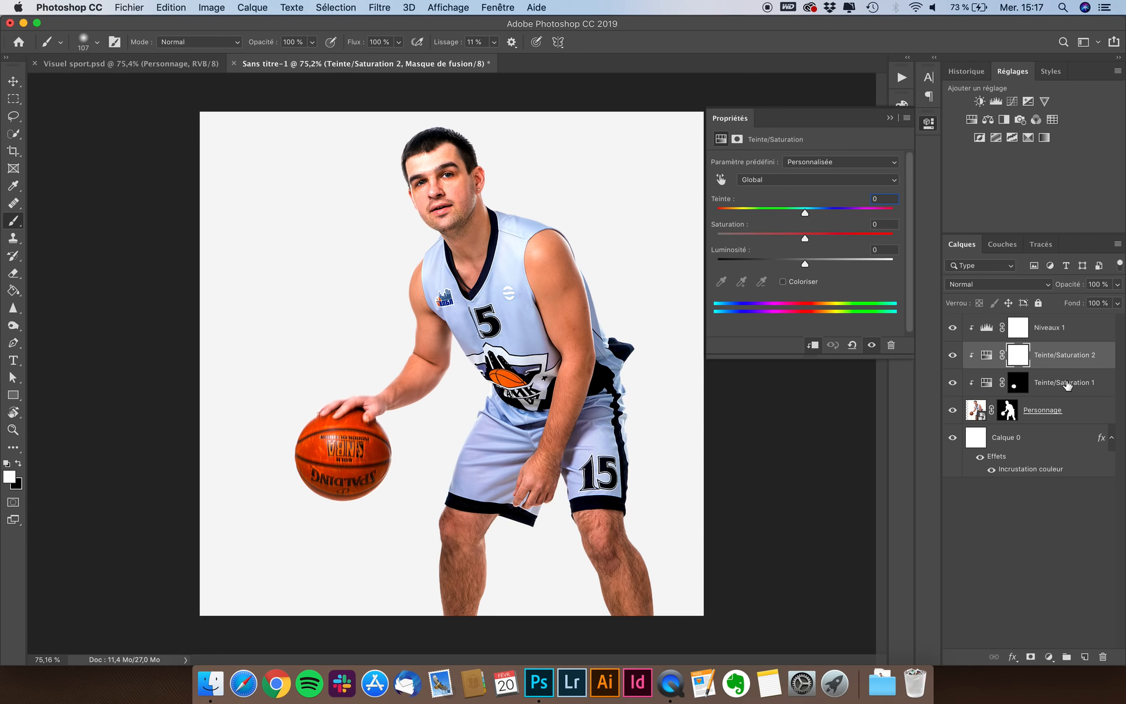
left_click(985, 386)
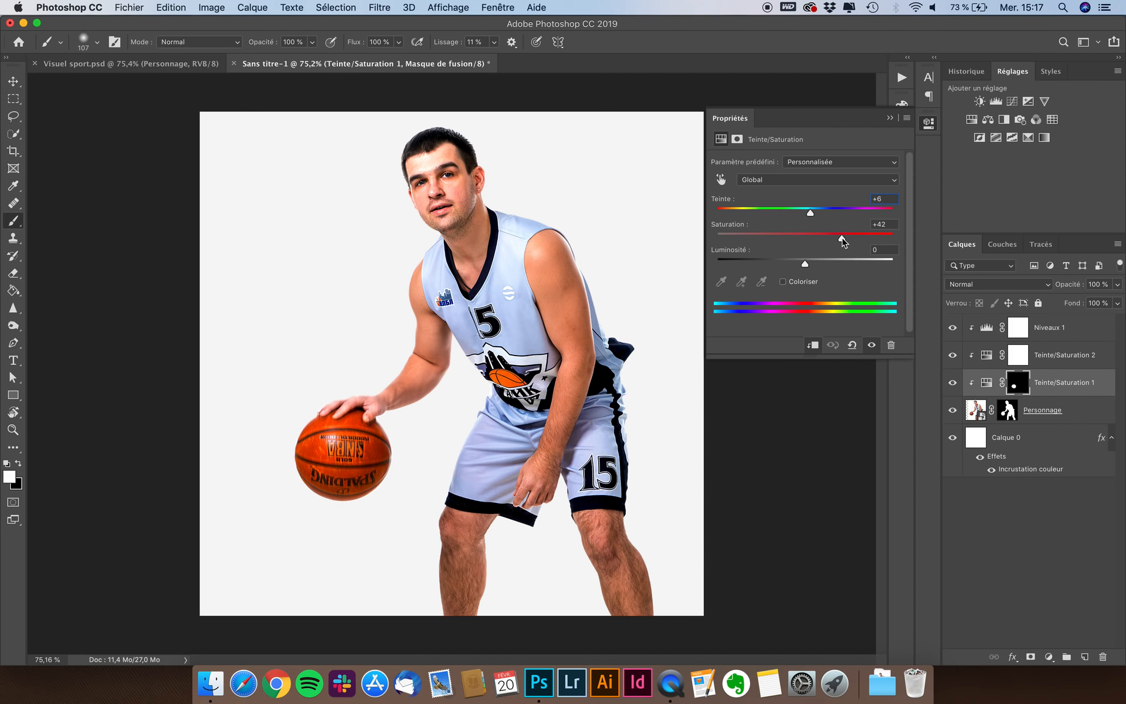
left_click_drag(841, 237, 835, 237)
left_click(734, 118)
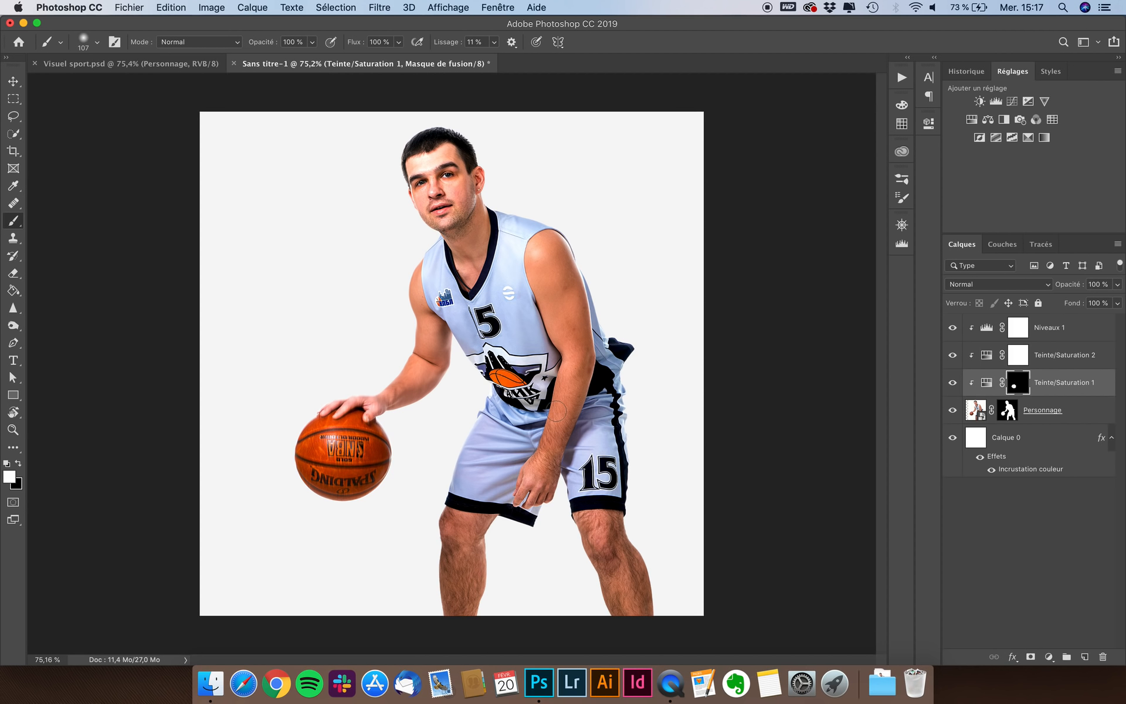
- Examine the player's legs, shorts and ball up close for cutout edges and colour rendering
key("super+plus")
key("super+plus")
scroll(556, 406, "down", 10)
key("super+plus")
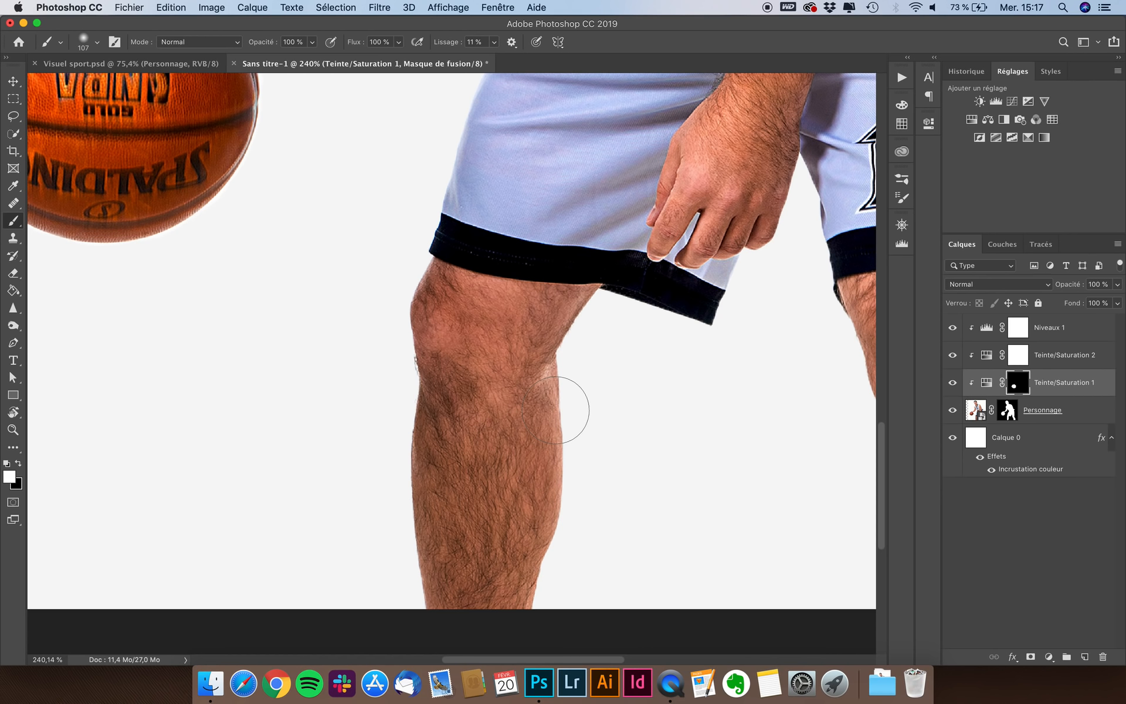
key("super+minus")
key("super+minus")
key("super+minus")
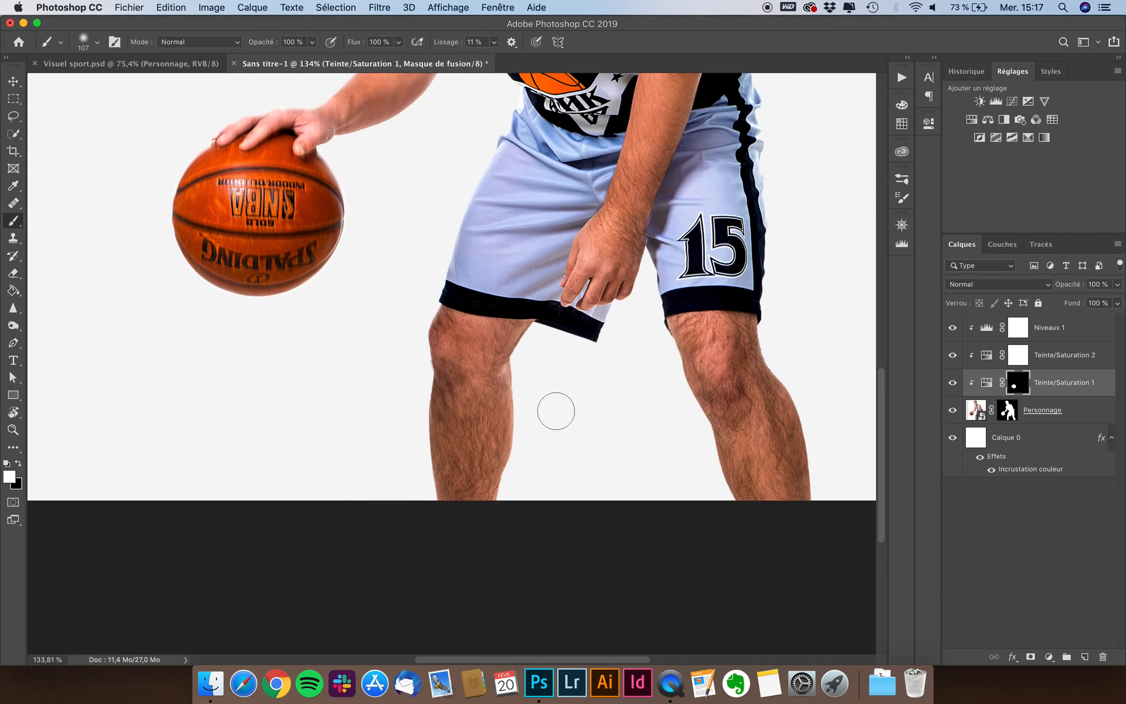
key("super+minus")
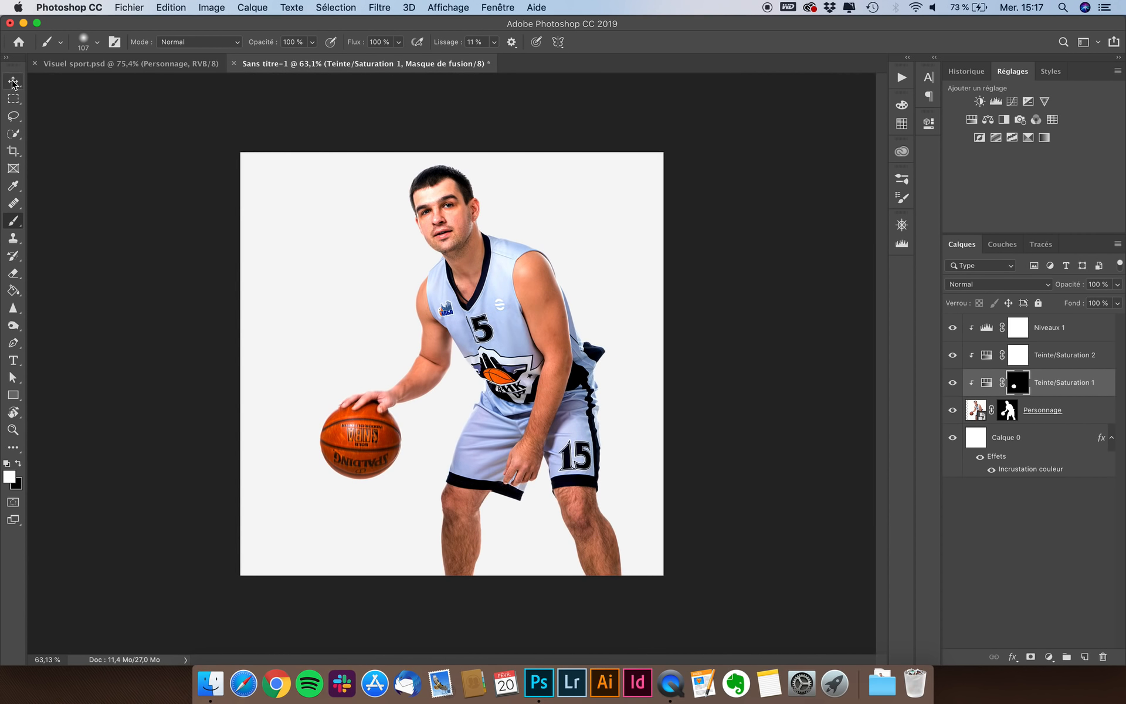
- Group the layers from Niveaux 1 down to Personnage and name the group Personnage
left_click(13, 81)
key("super+plus")
left_click(1072, 337)
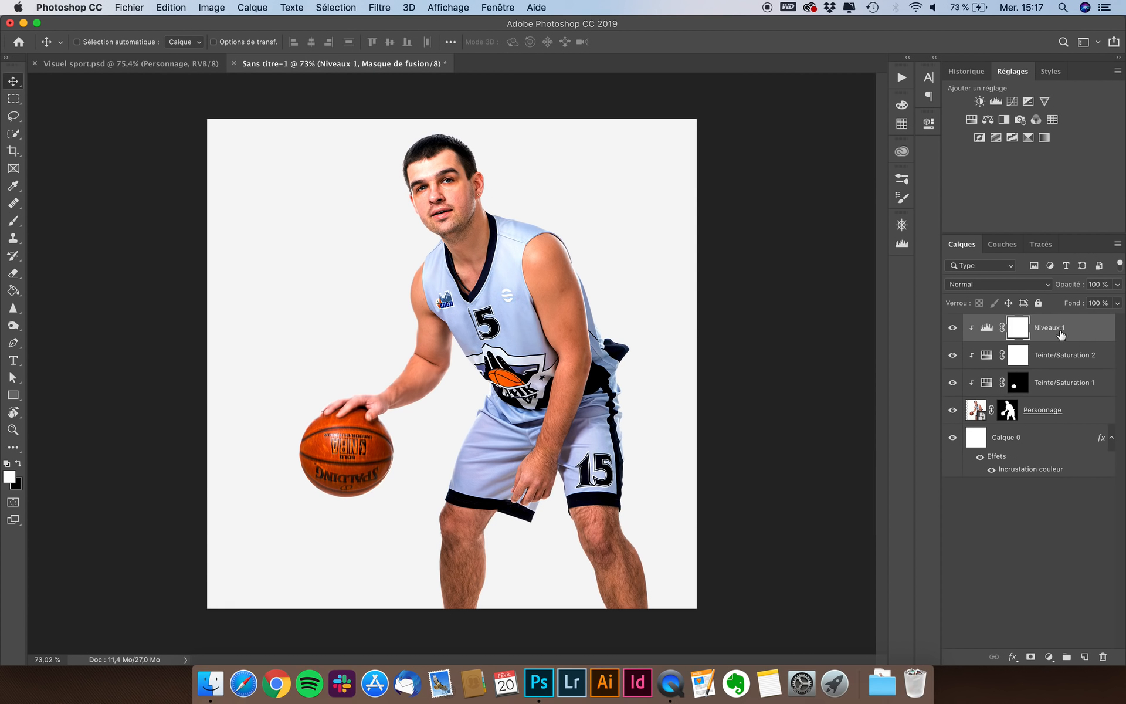
left_click(1064, 412, "shift")
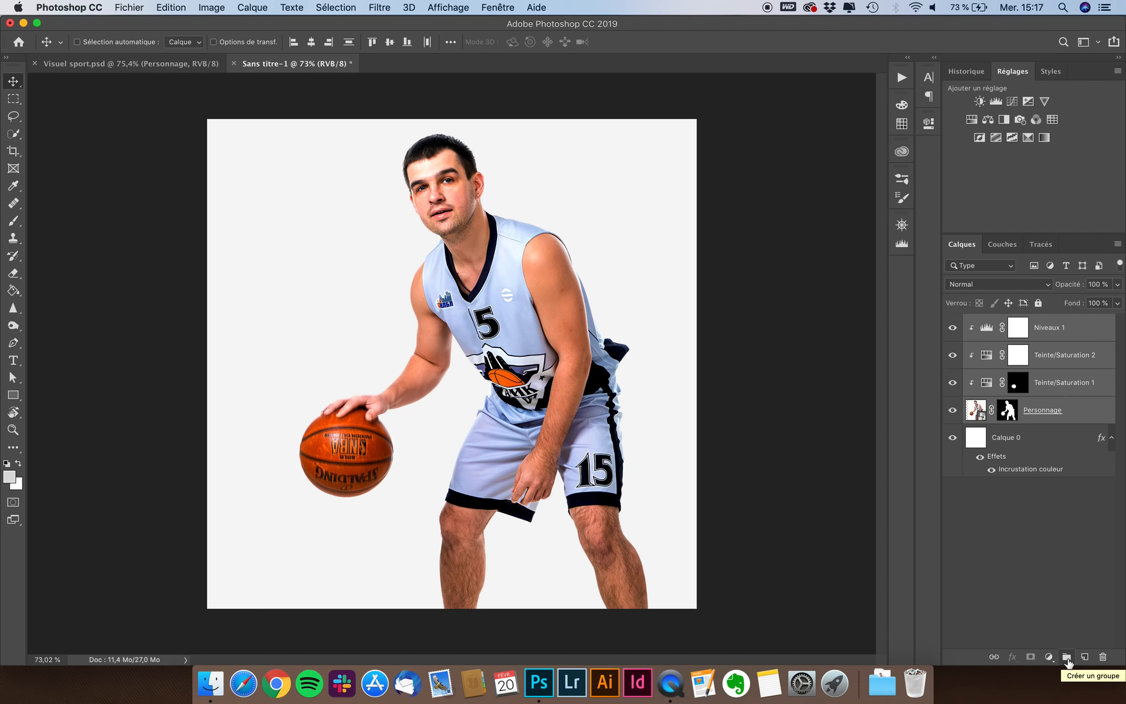
left_click(1067, 659)
double_click(999, 322)
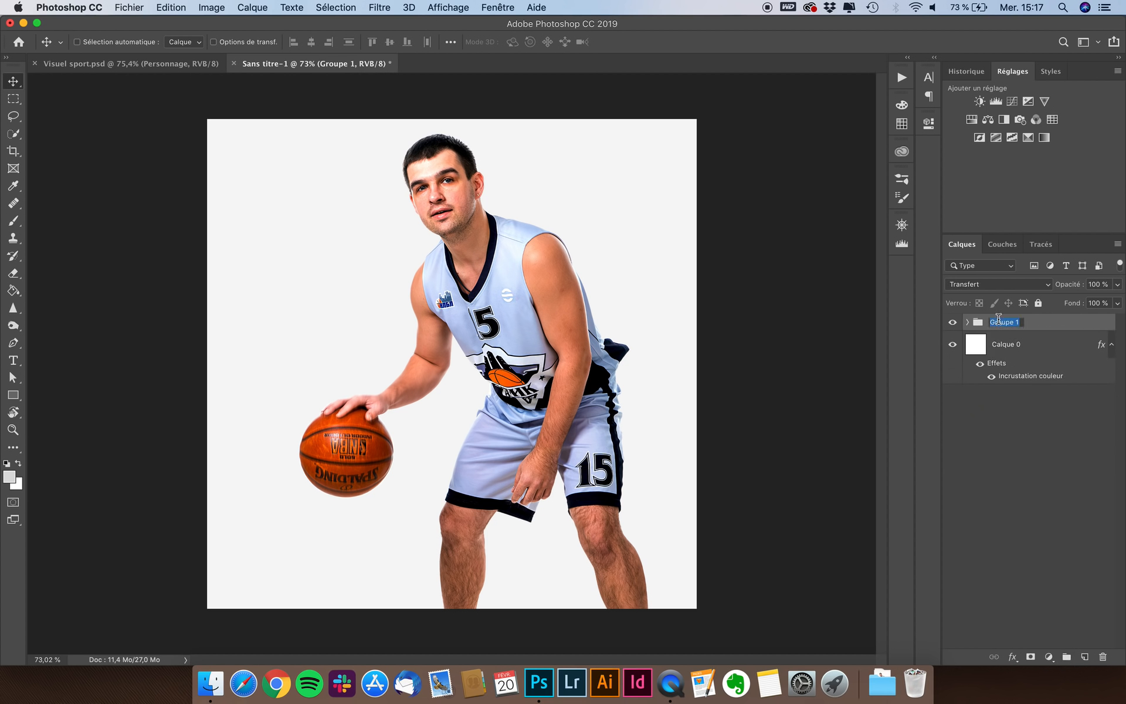
type("Personnage")
key("Return")
- Add a white Impact text layer reading 15 between Calque 0 and the Personnage group
left_click(1010, 347)
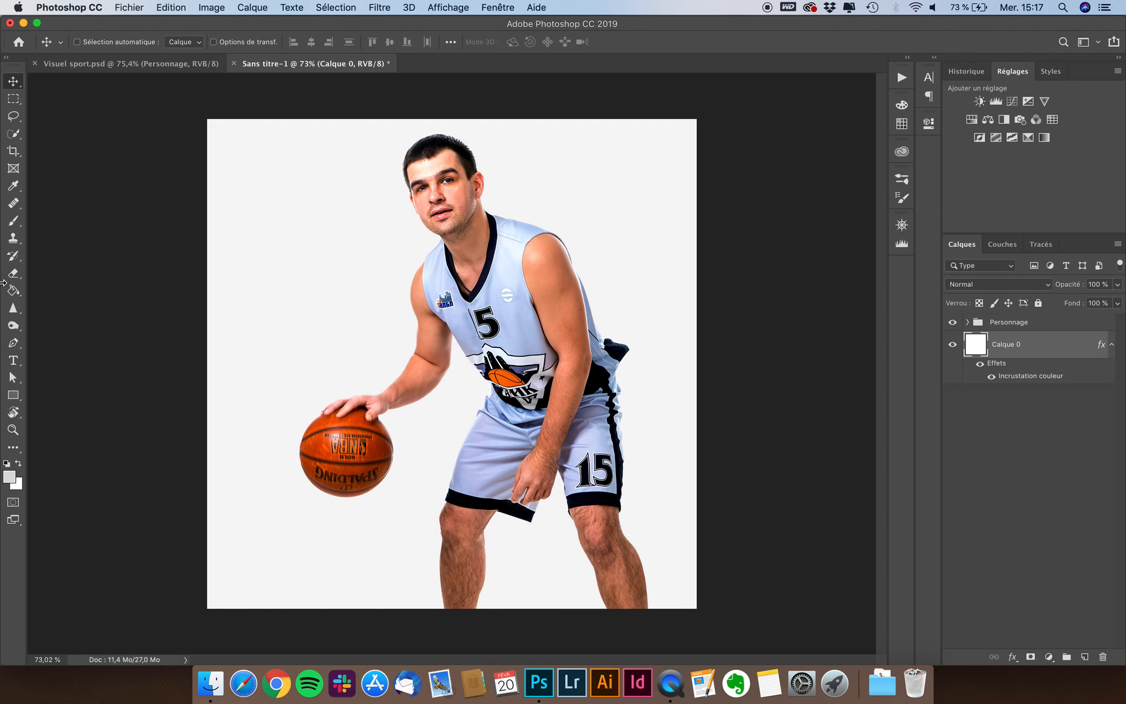
left_click(13, 360)
left_click(305, 356)
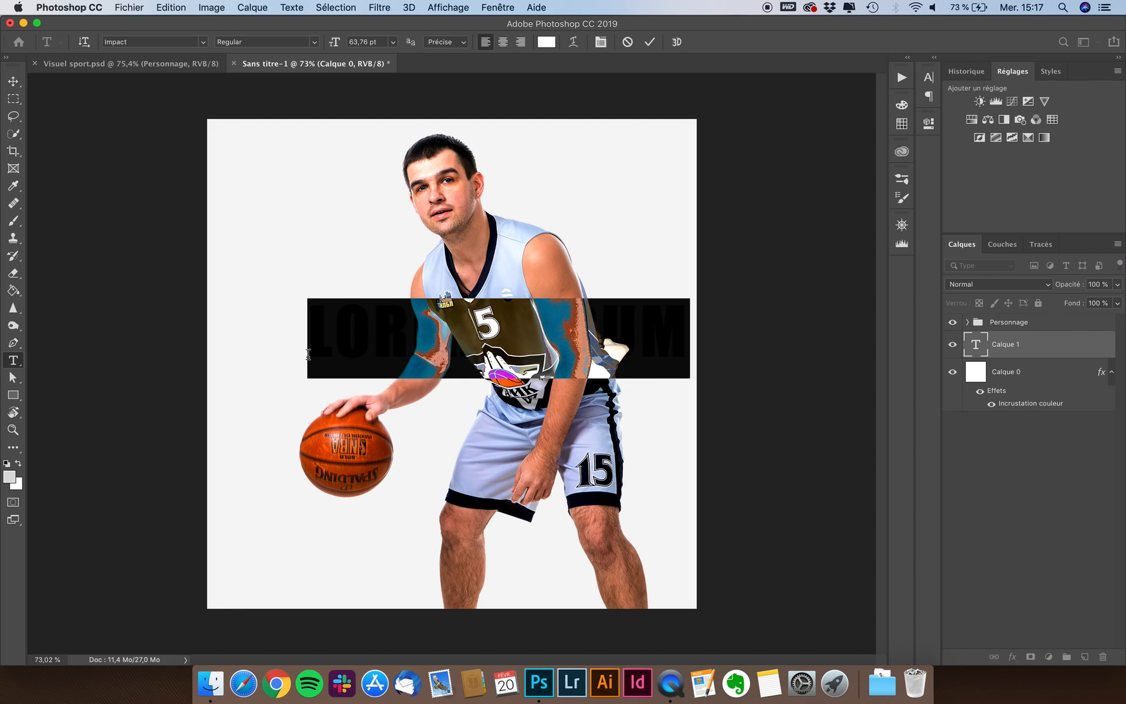
type("15")
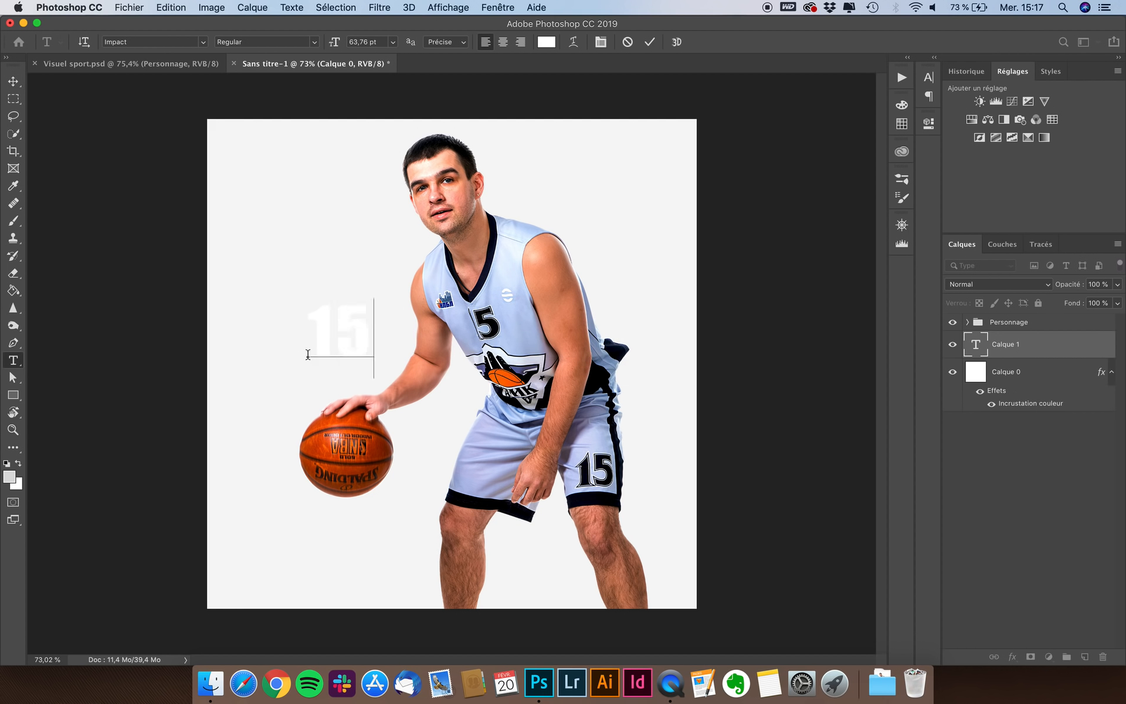
left_click(12, 83)
- Review the 15 text's font and tracking settings and compare its lettering with the number on the player's shorts
left_click(935, 57)
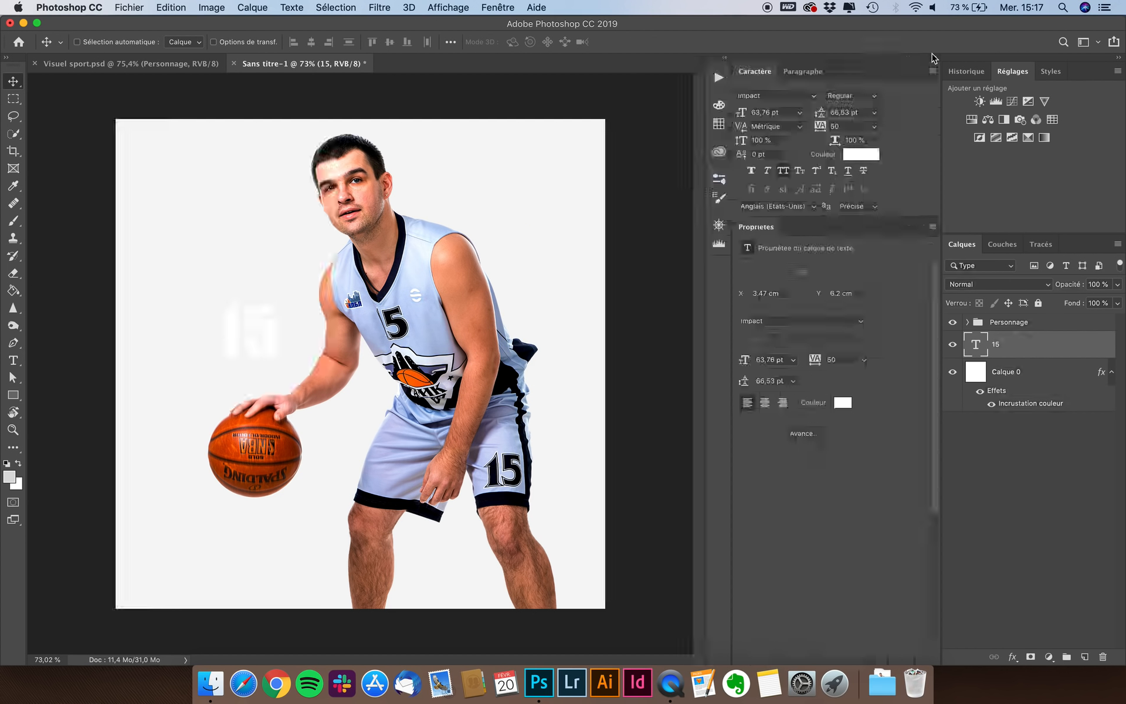
left_click(776, 95)
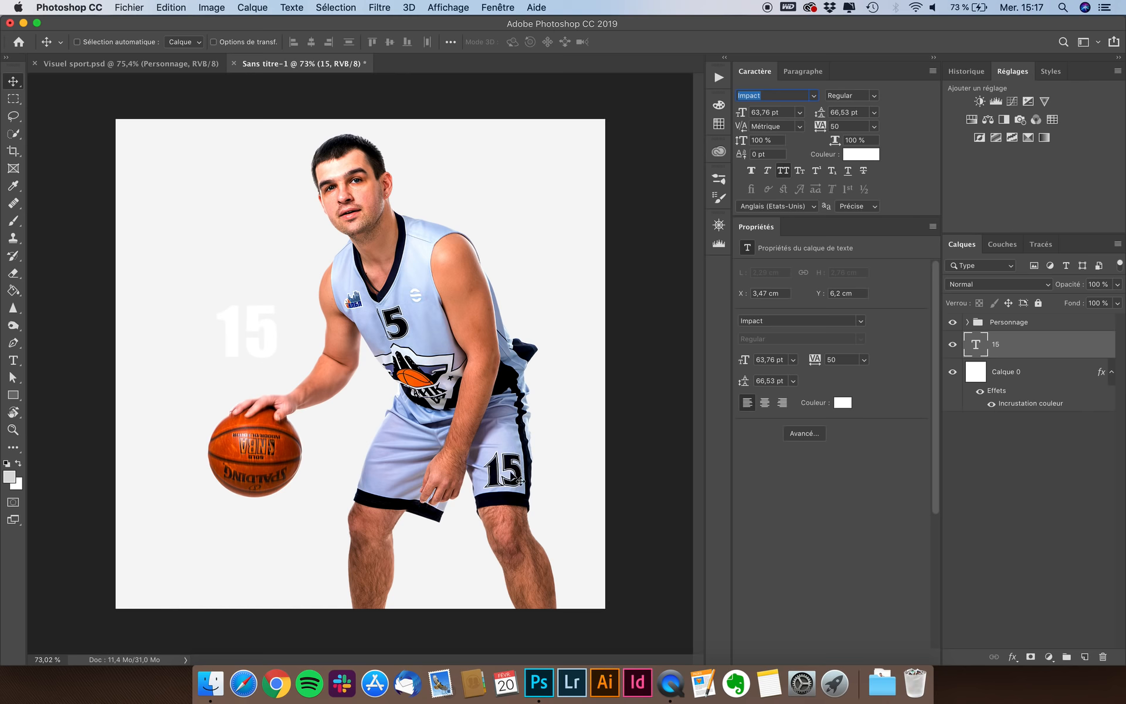
scroll(520, 481, "up", 5)
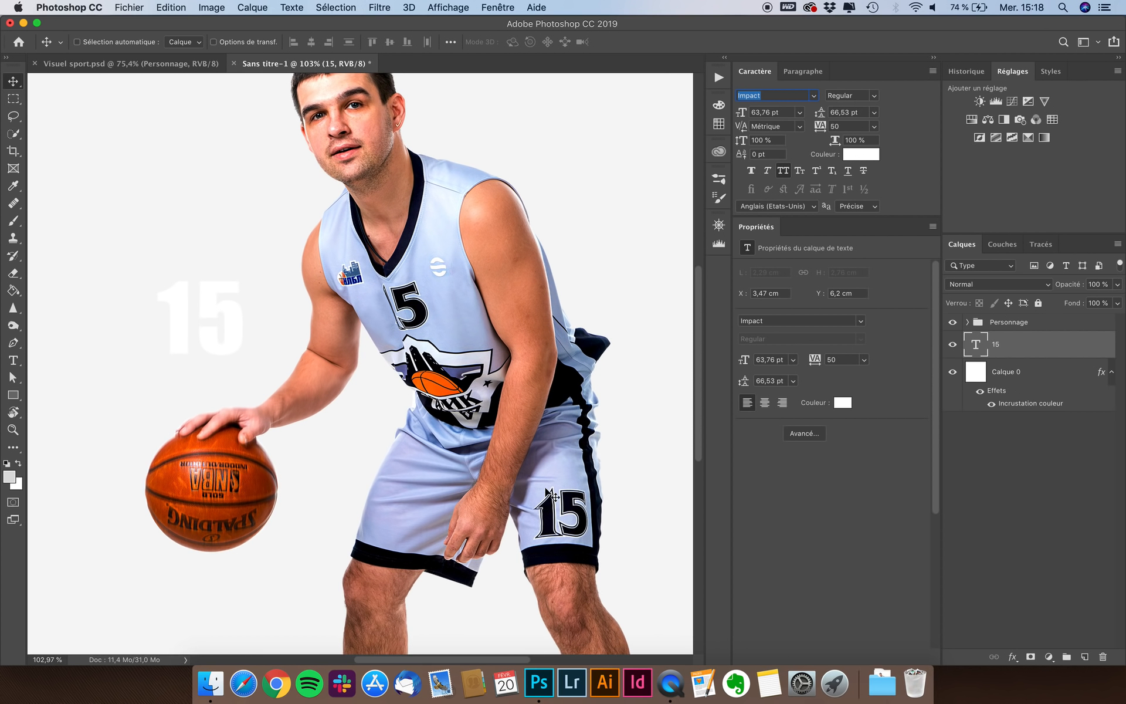
left_click(771, 95)
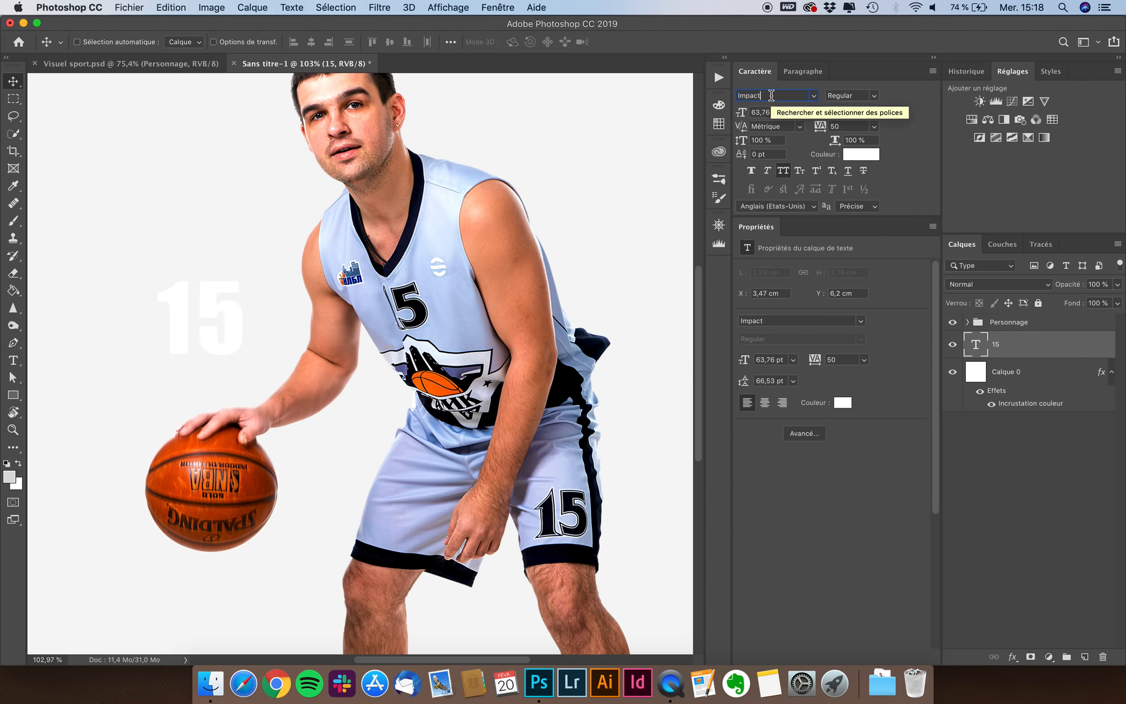
left_click(860, 126)
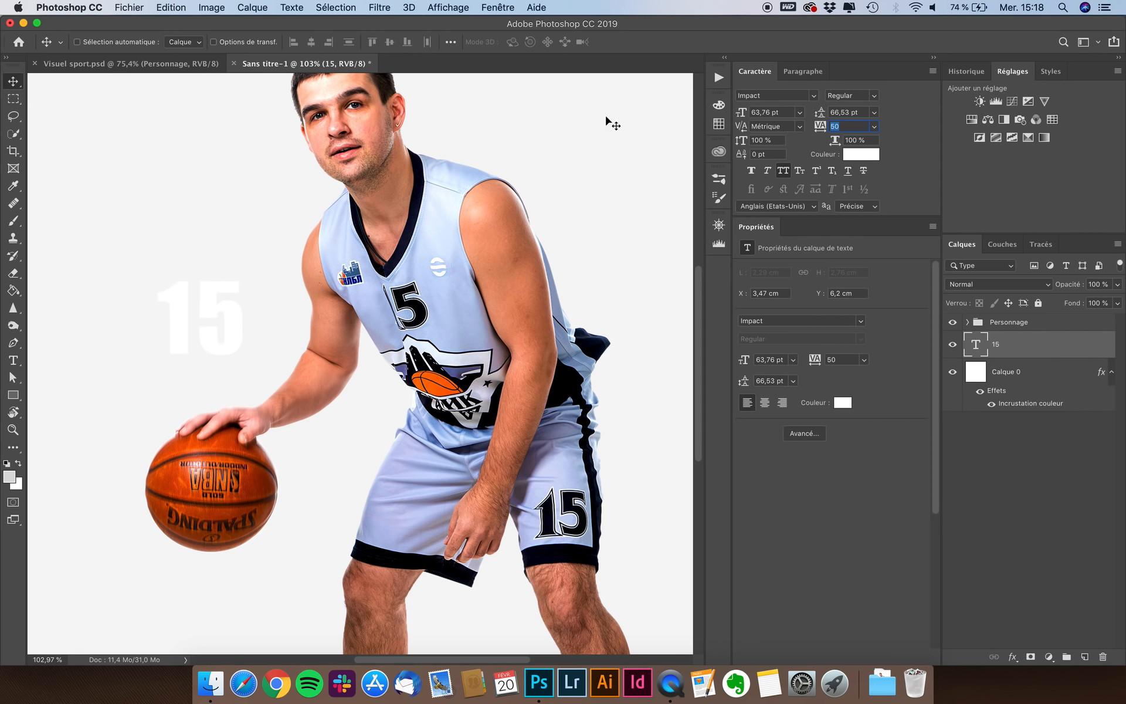
- Scale the 15 text proportionally to about 661% and move it behind the player
scroll(297, 258, "down", 5)
key("super+t")
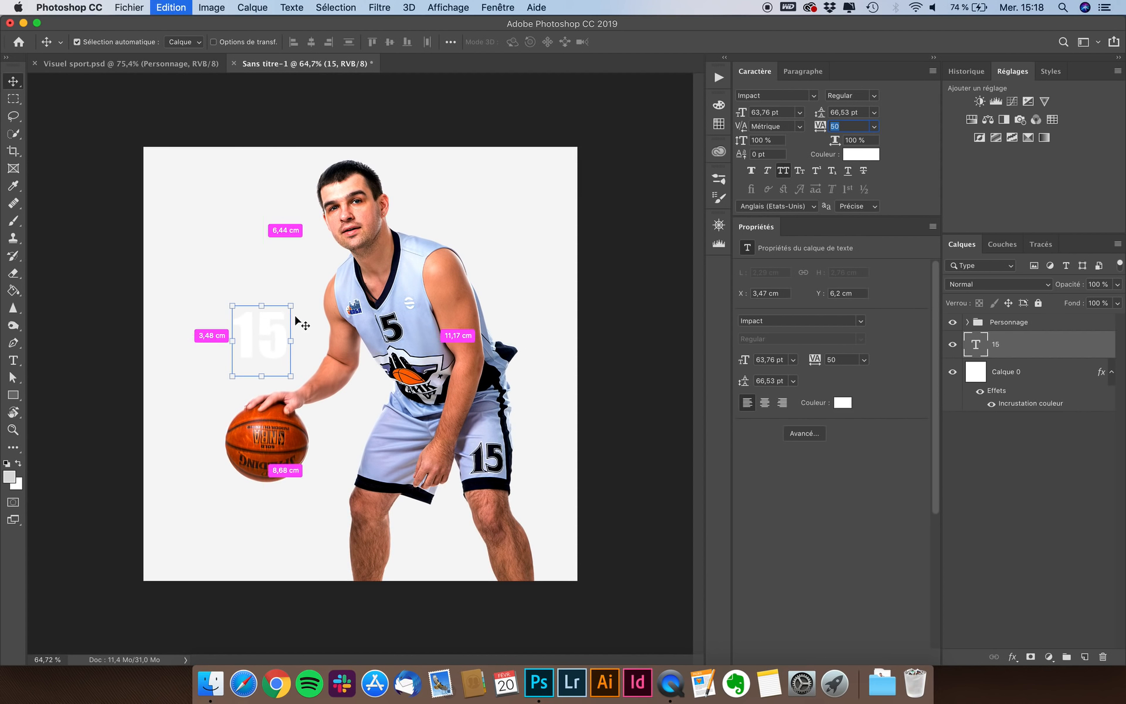
left_click_drag(290, 307, 443, 212)
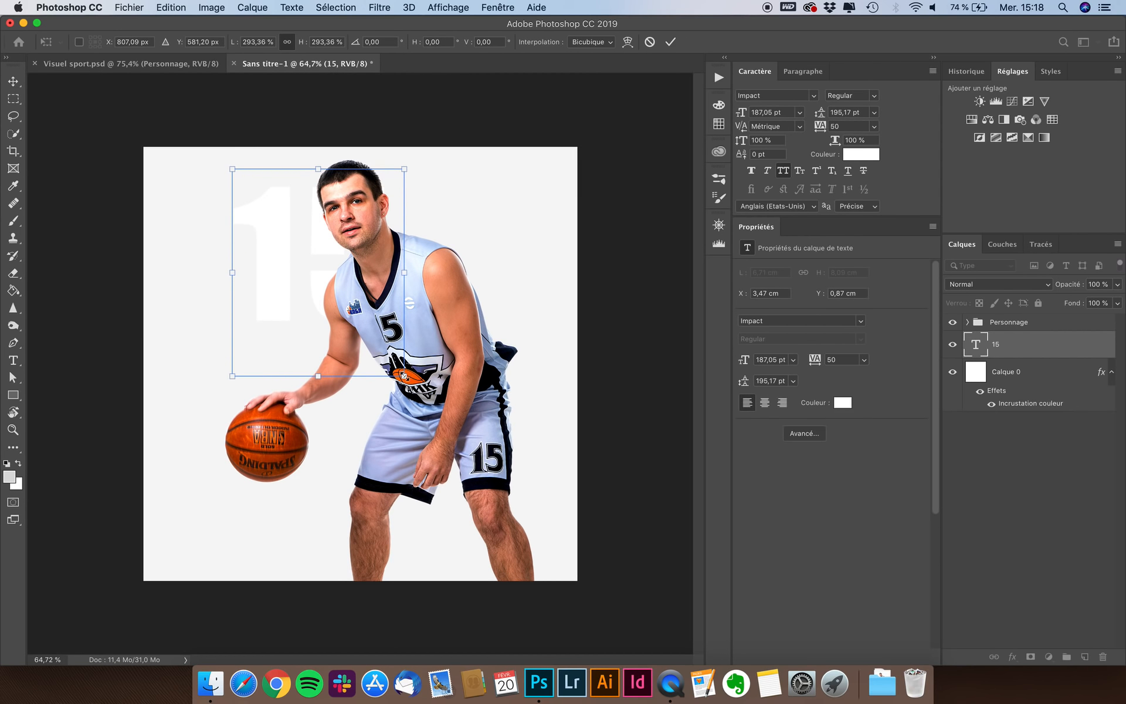
left_click_drag(406, 376, 647, 634)
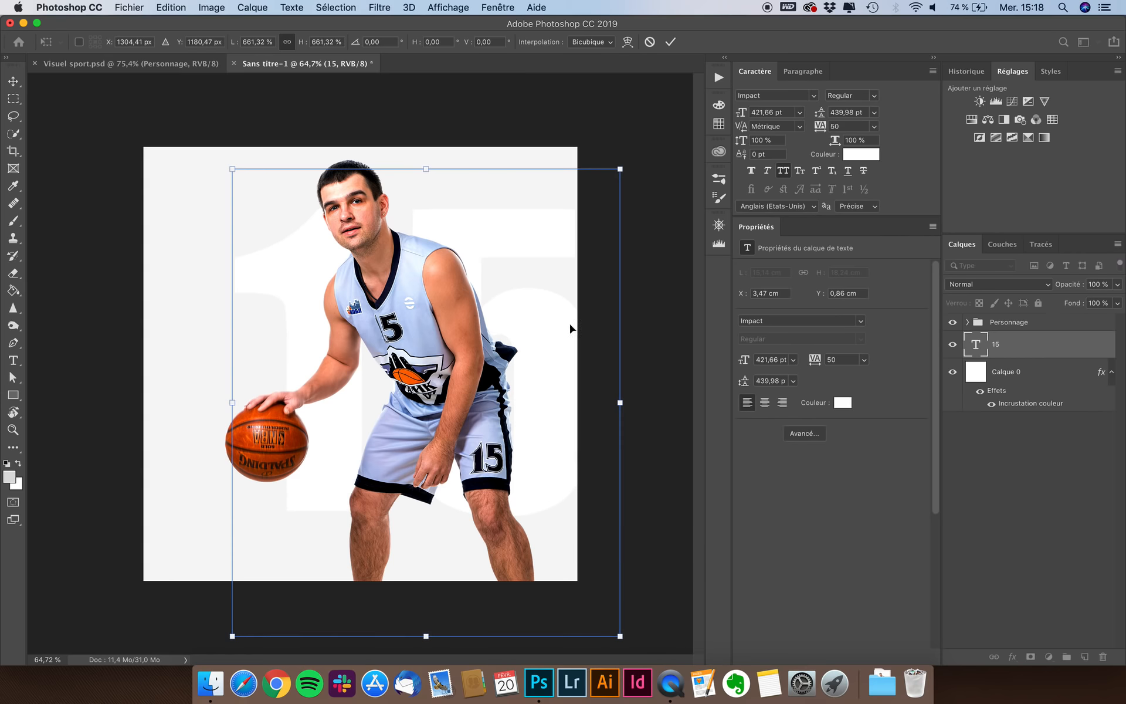
left_click_drag(539, 239, 494, 230)
key("Return")
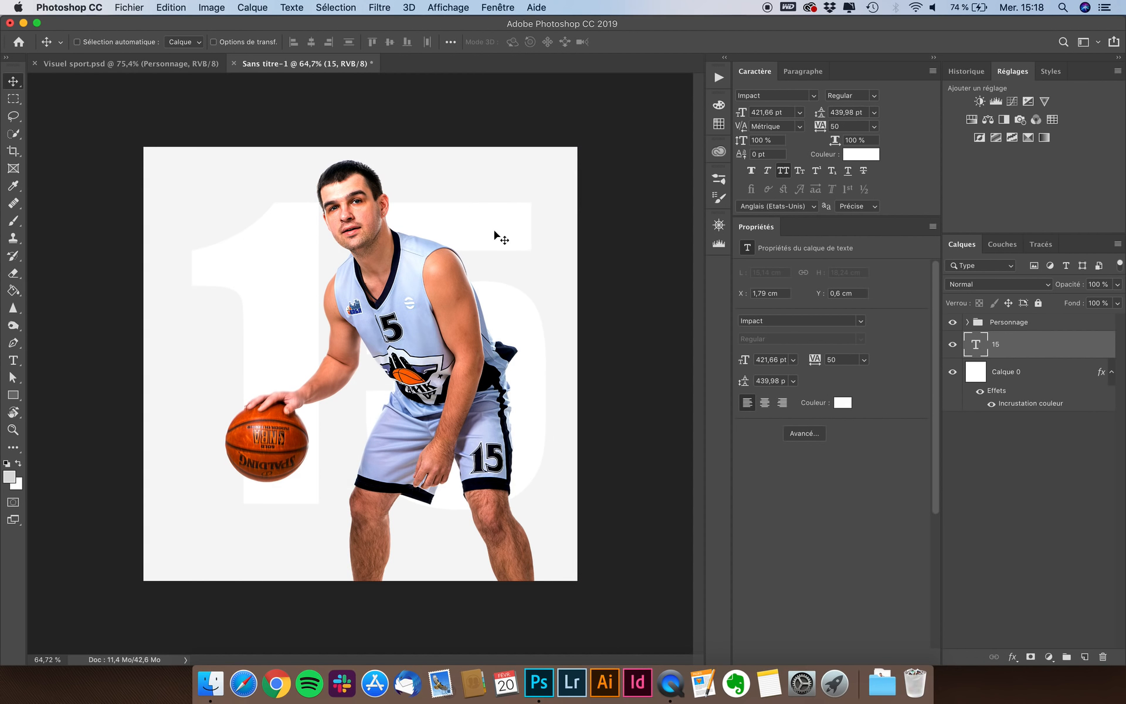
- Centre the 15 text horizontally and vertically on the whole canvas and clear the selection
key("super")
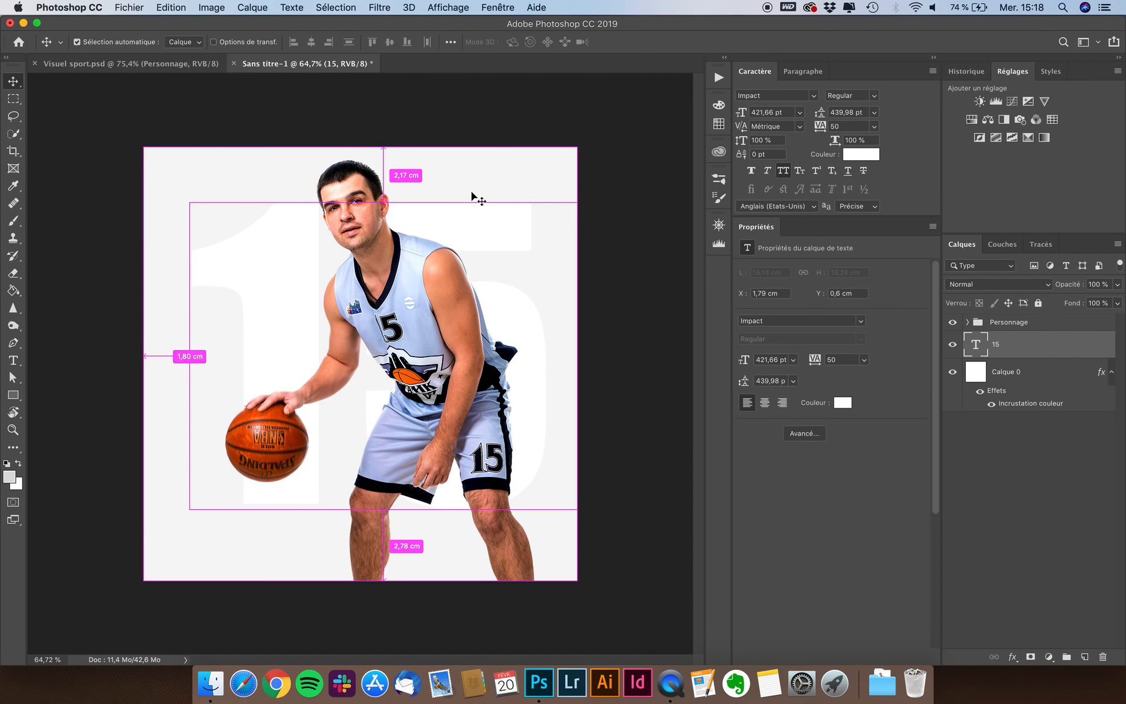
key("super+a")
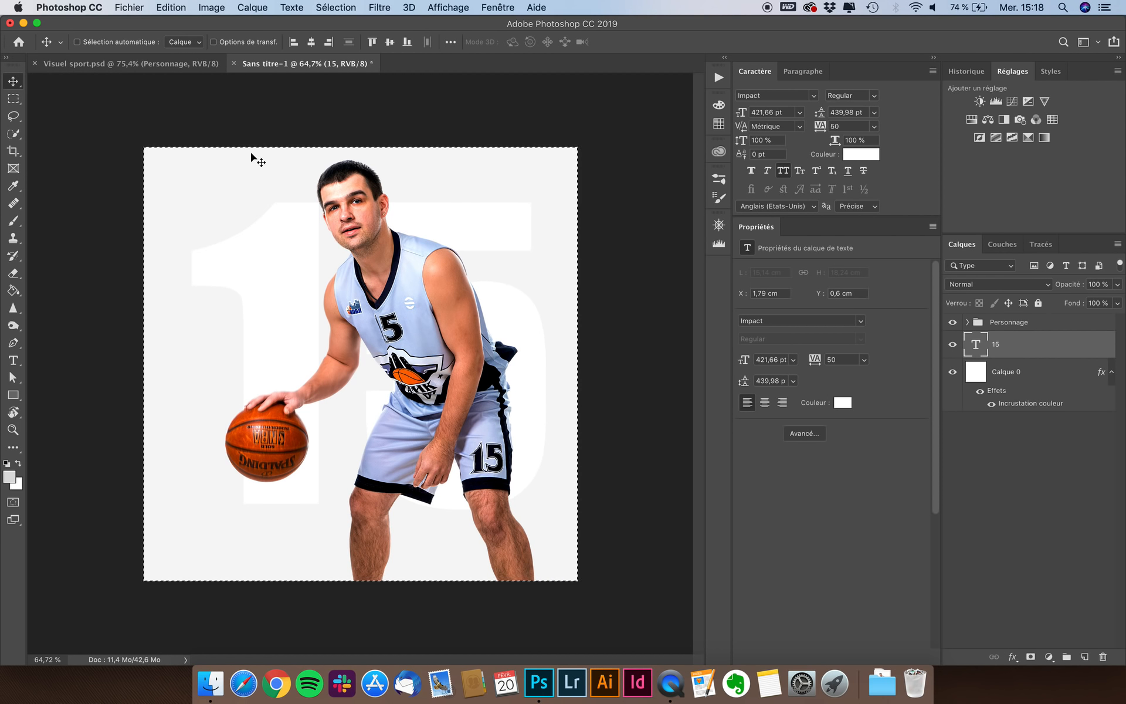
left_click(311, 42)
left_click(391, 43)
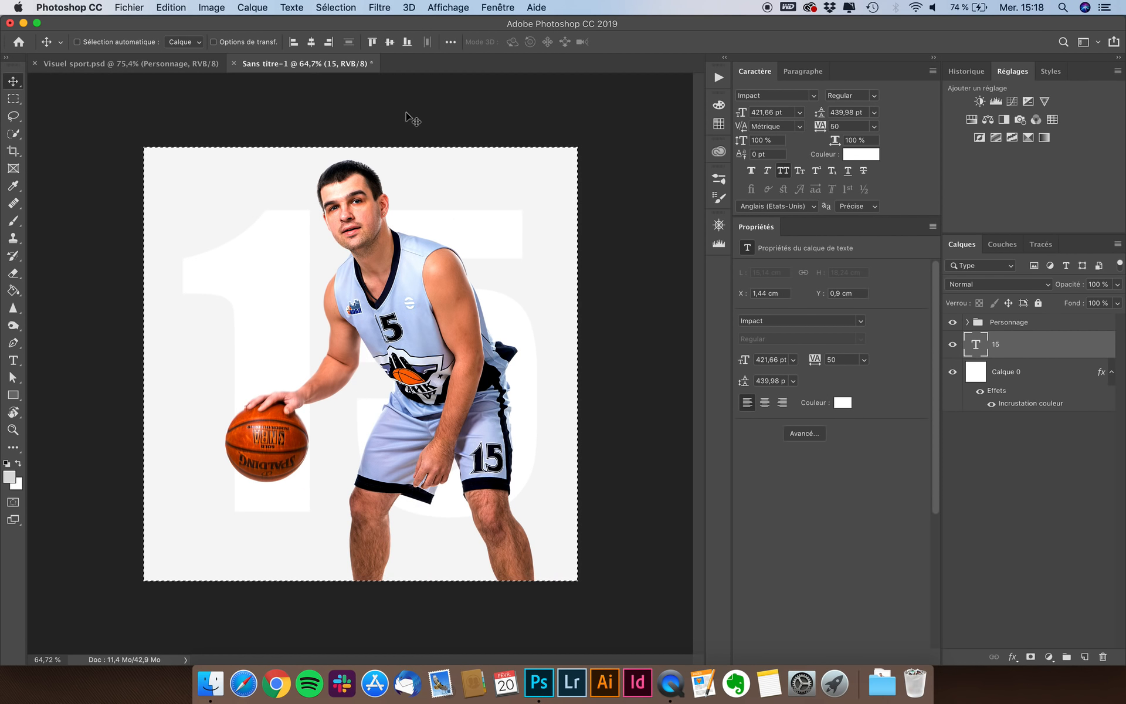
key("super+d")
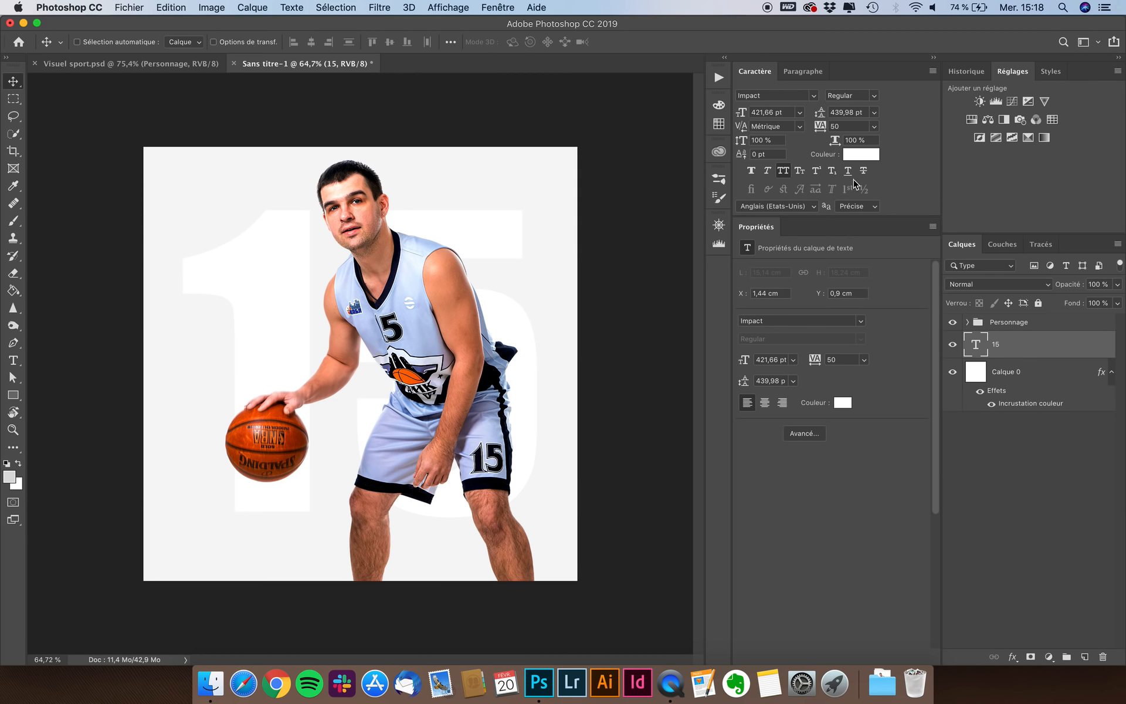
- Set the 15 text's colour to light grey #e0e0e0
left_click(860, 157)
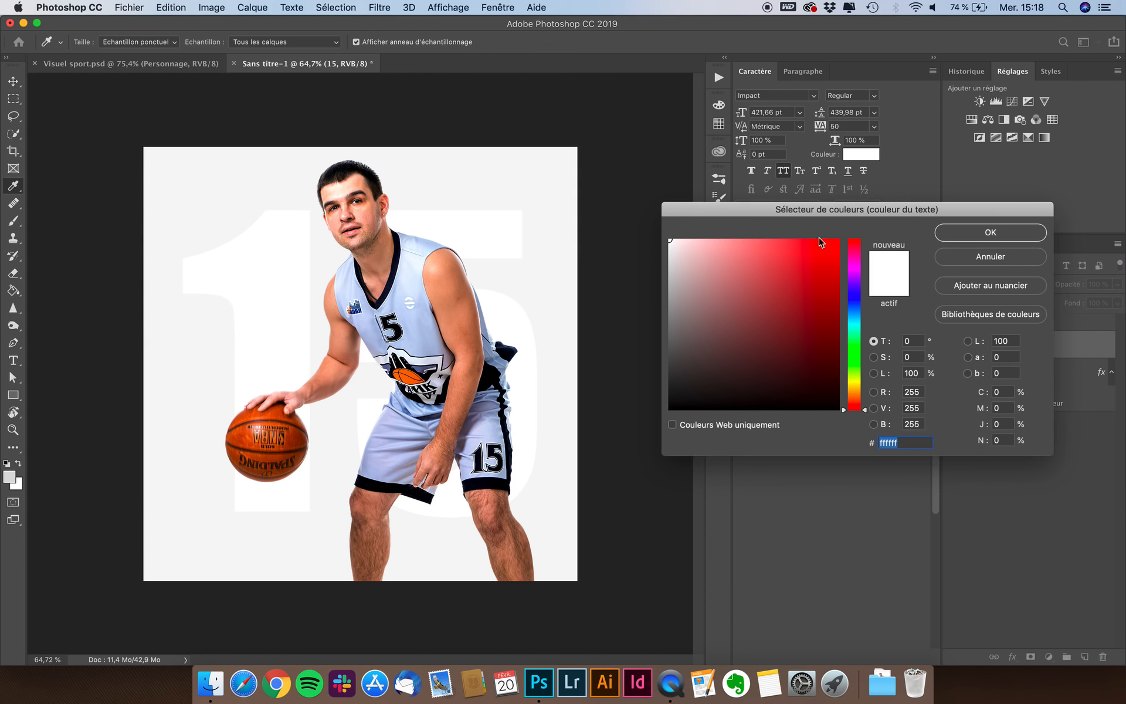
left_click(669, 250)
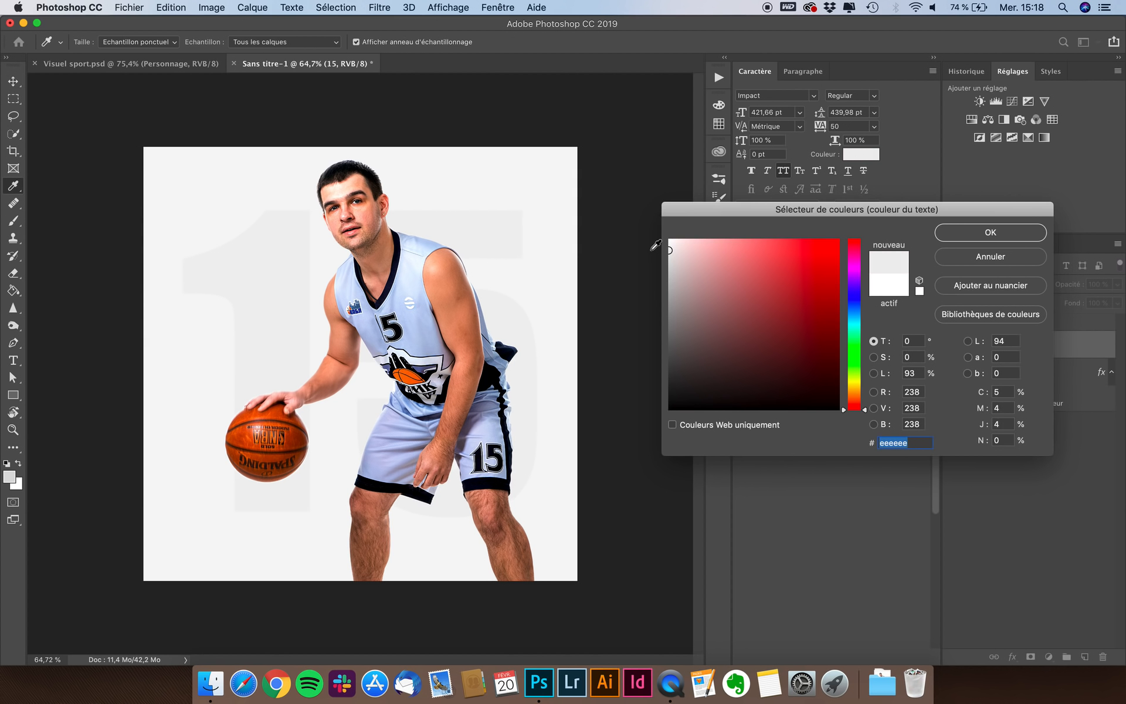
left_click_drag(675, 265, 660, 255)
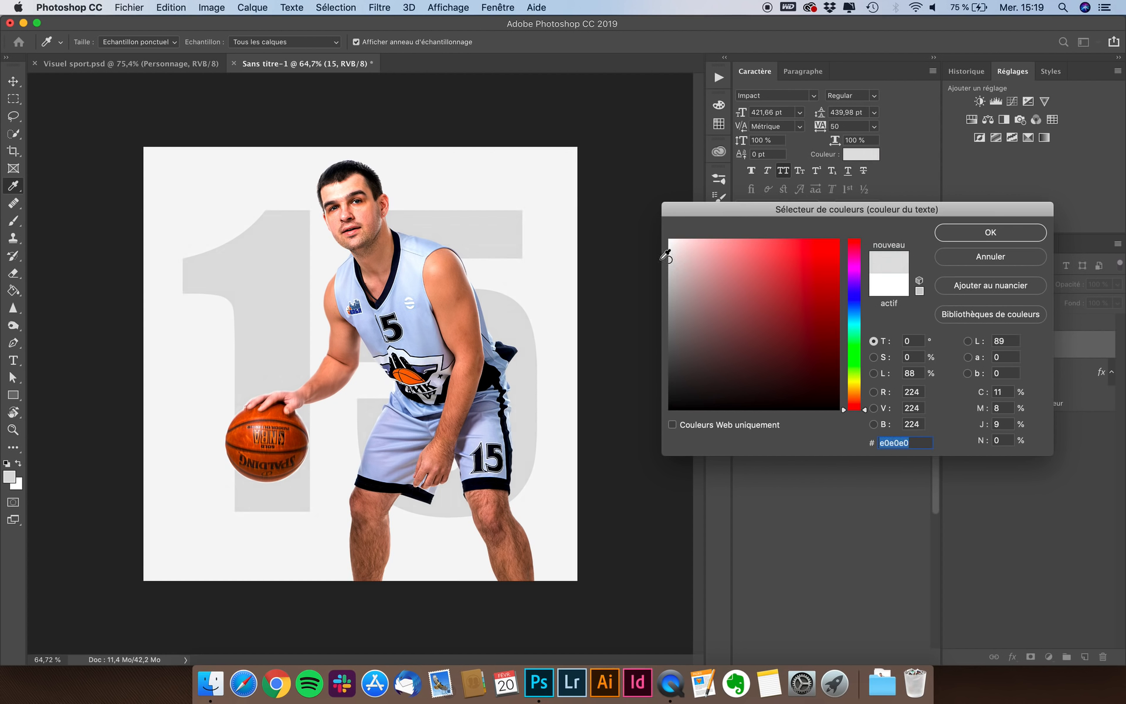
left_click(990, 233)
- Check the foreground colour in the reference Visuel sport.psd without changing it and return to the Sans titre-1 document
left_click(153, 68)
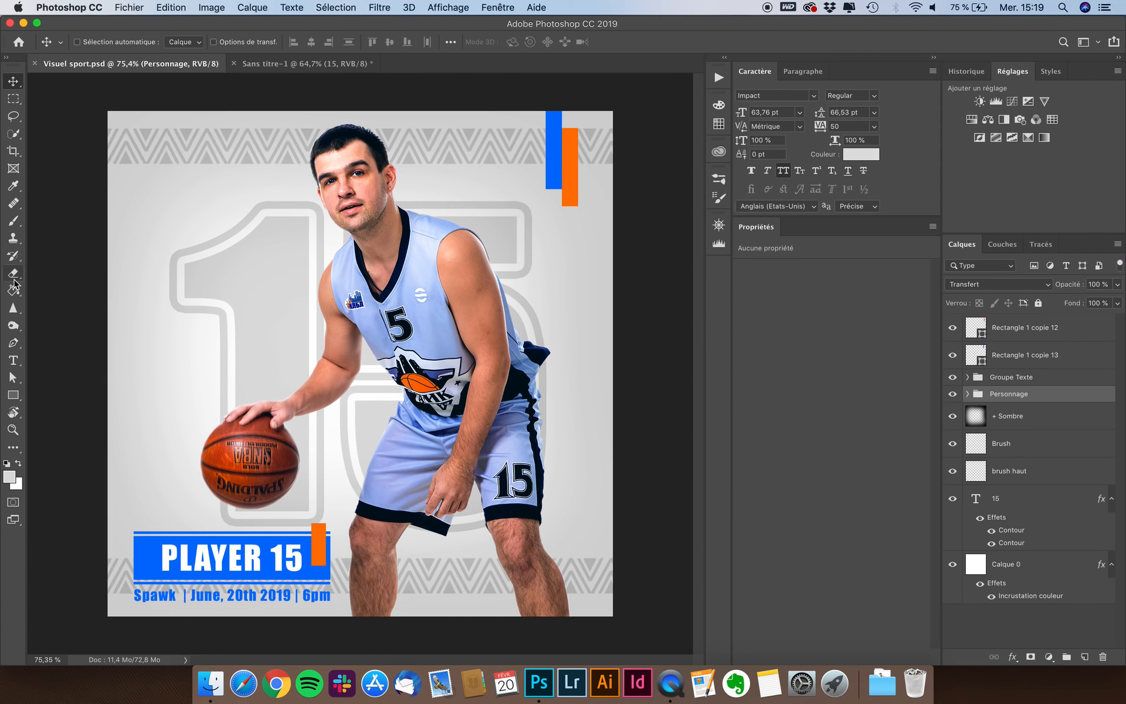
key("i")
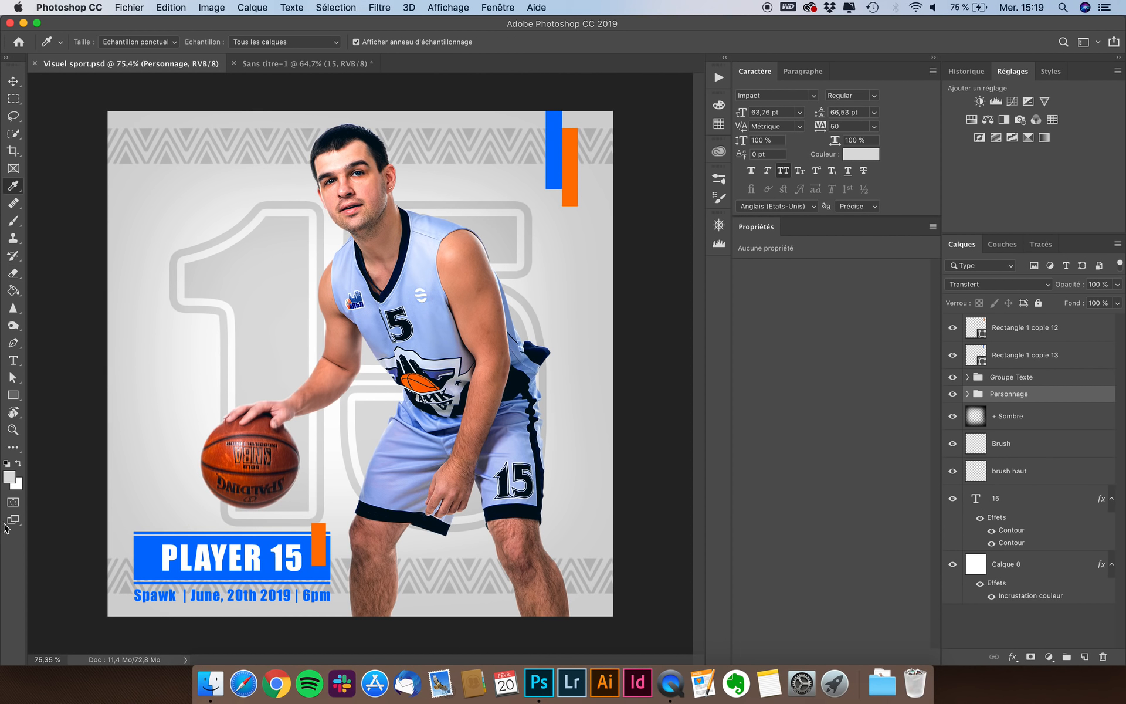
left_click(9, 477)
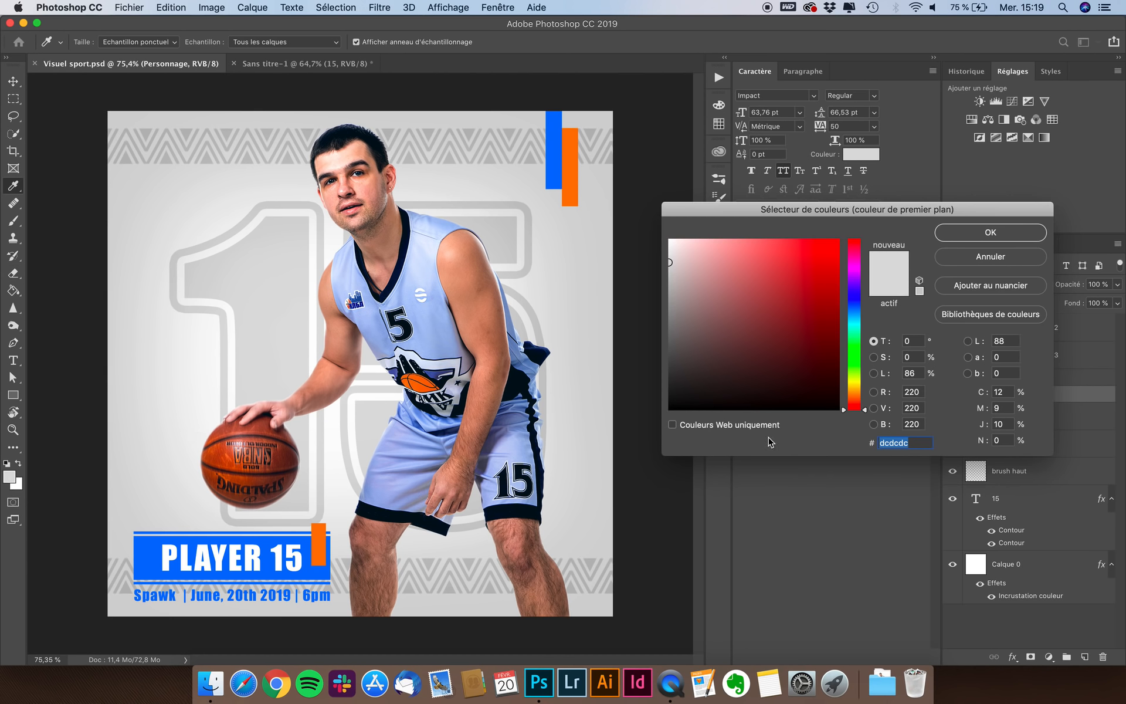
left_click(999, 265)
left_click(316, 65)
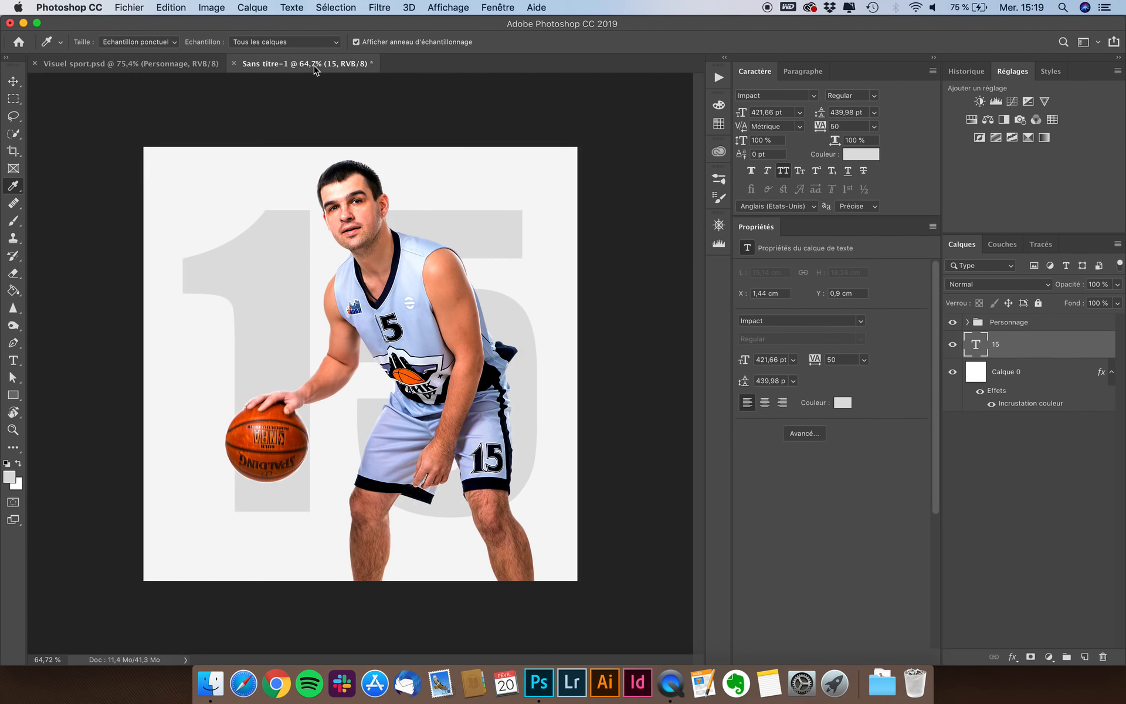
- Set the 15 text's colour to the slightly darker grey #dcdcdc
left_click(861, 154)
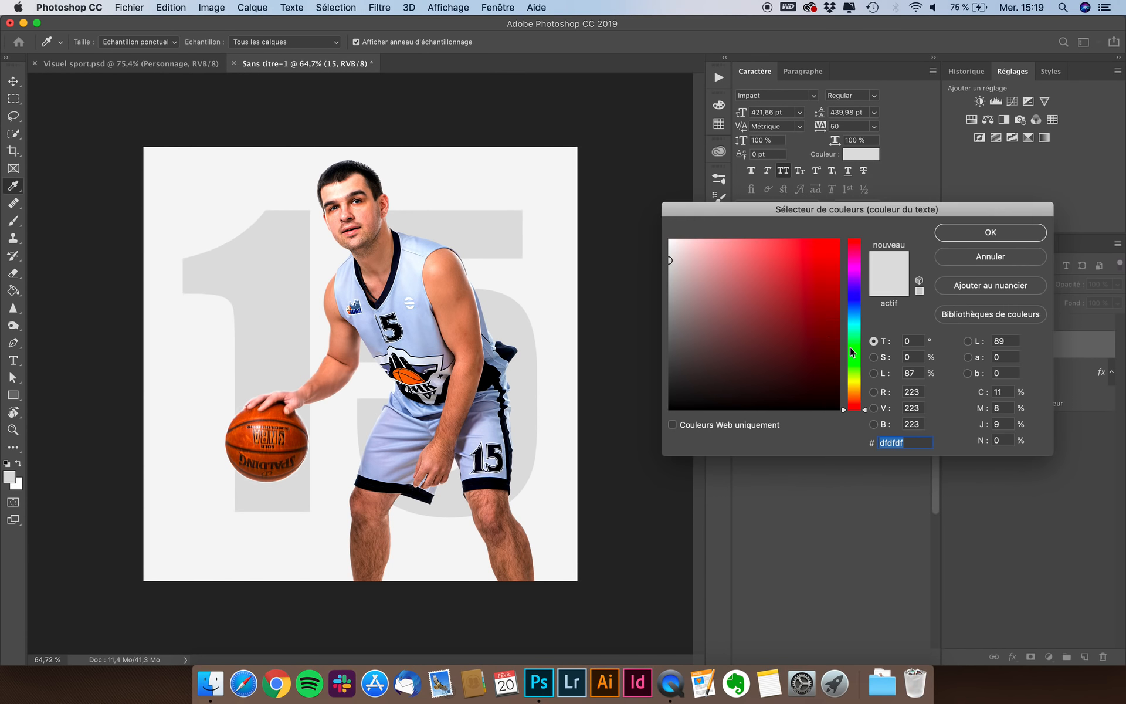
type("dcdcdc")
key("Return")
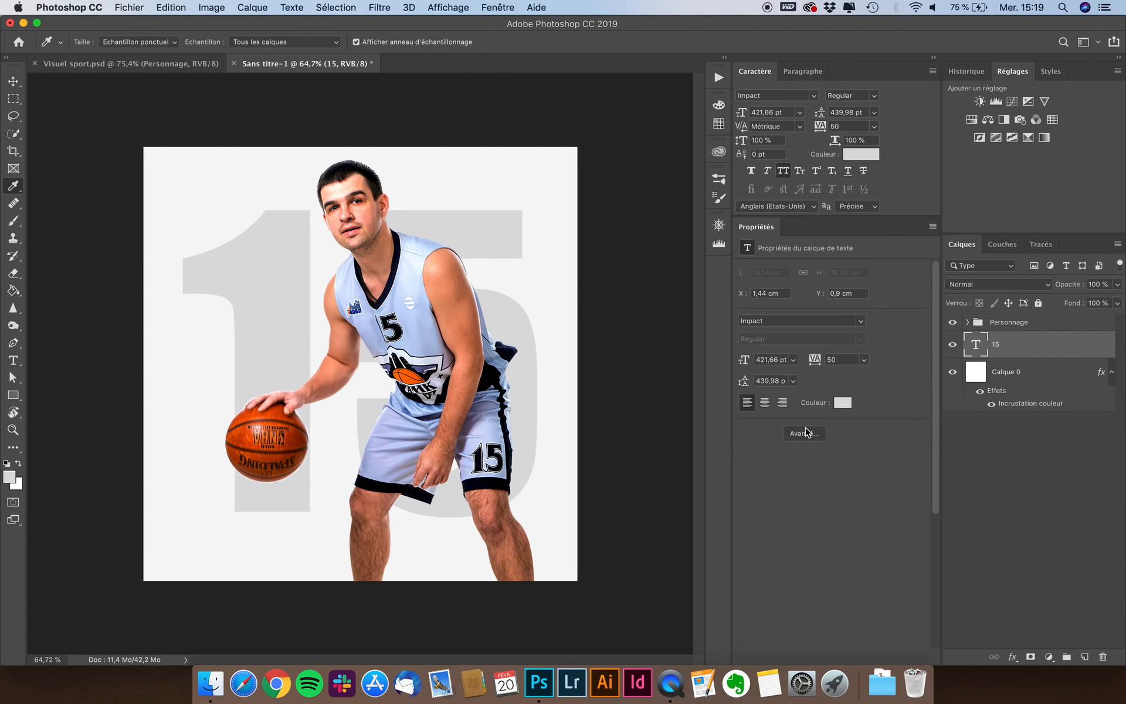
- Remove the duplicate Contour entry from the 15 text's layer styles and enable a single 30 px white outside stroke
left_click(13, 81)
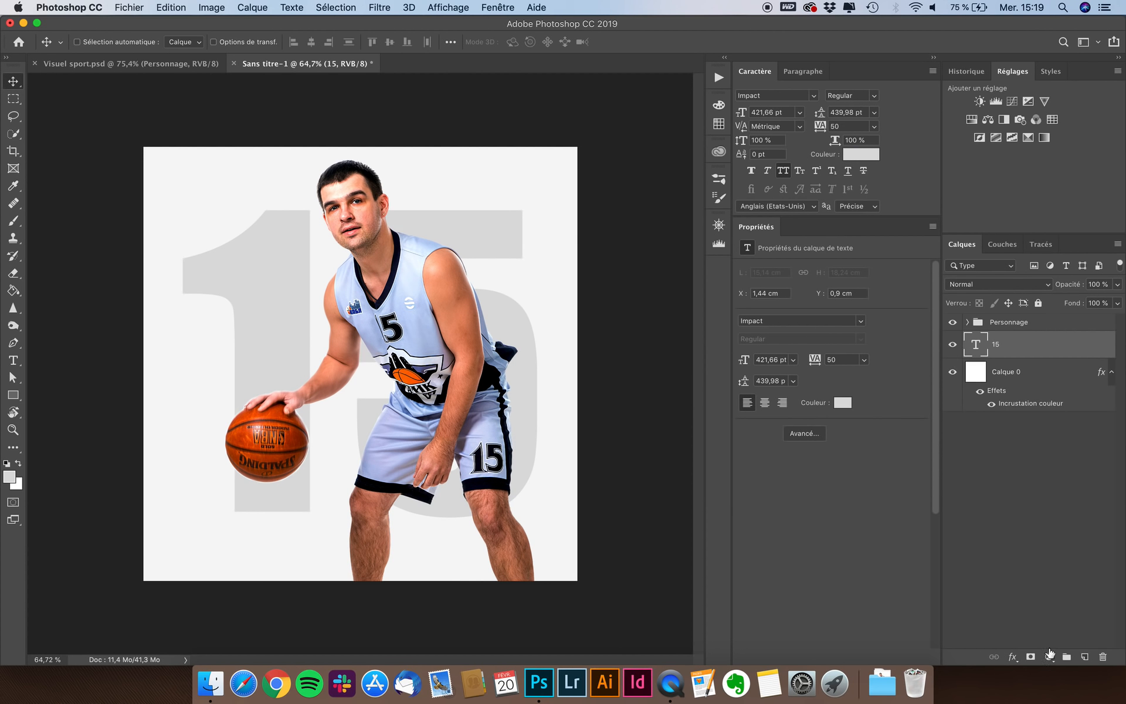
left_click(1012, 657)
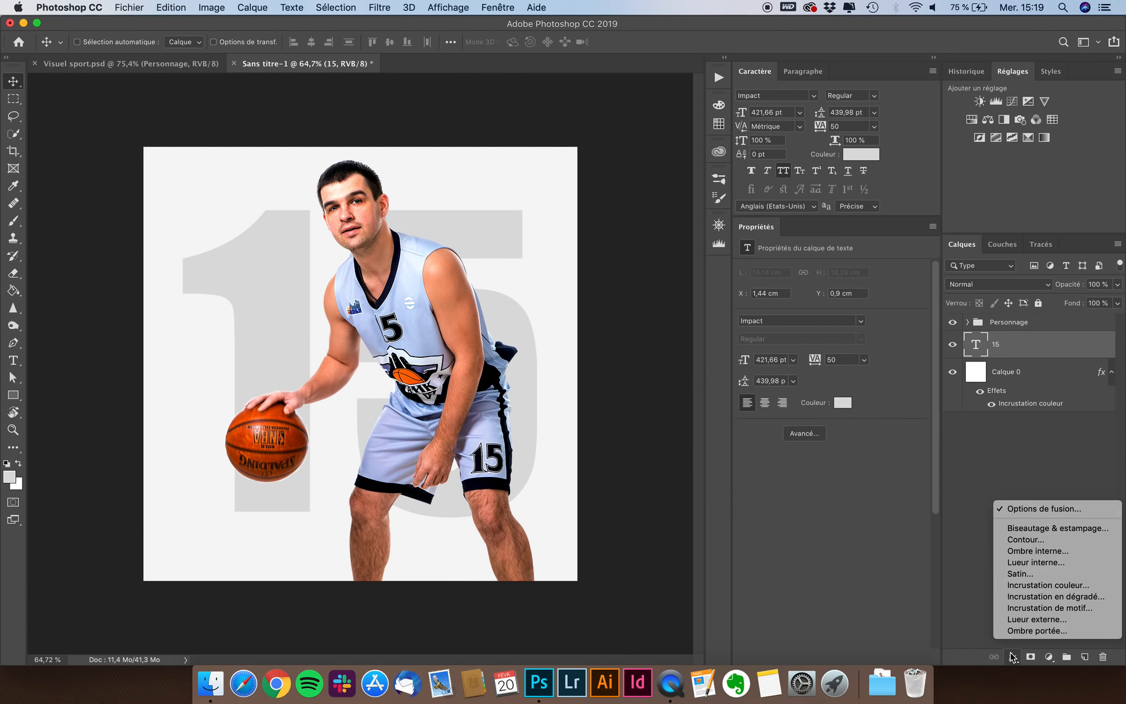
left_click(1054, 515)
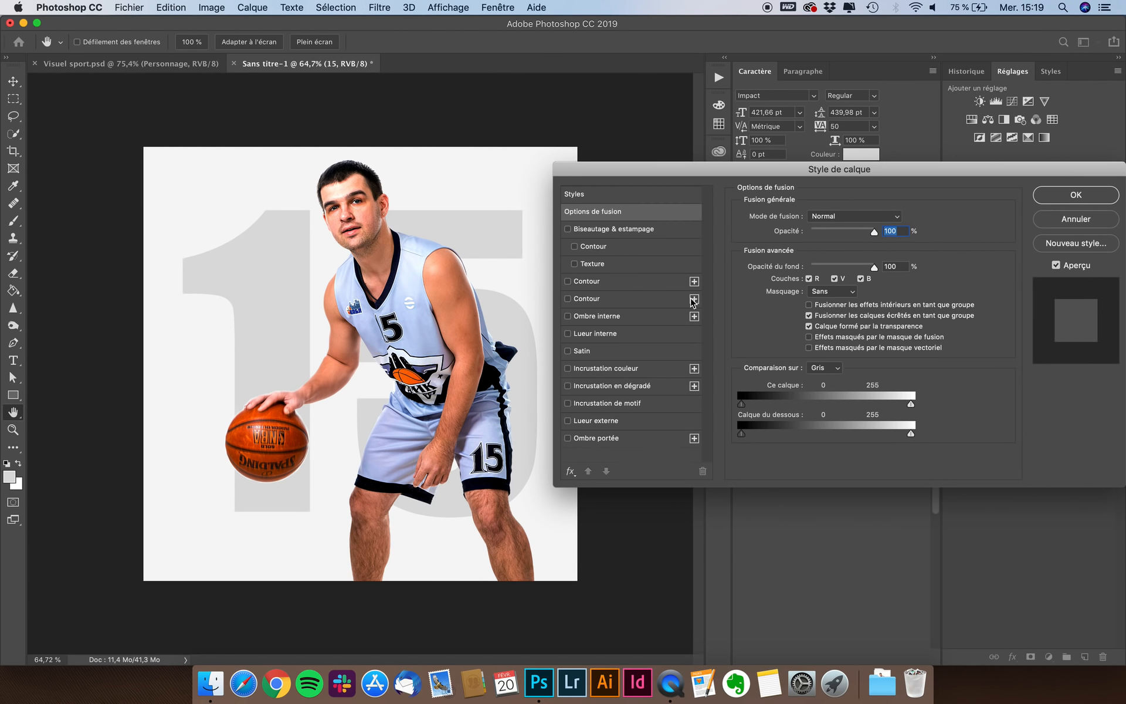
left_click(664, 299)
left_click(703, 472)
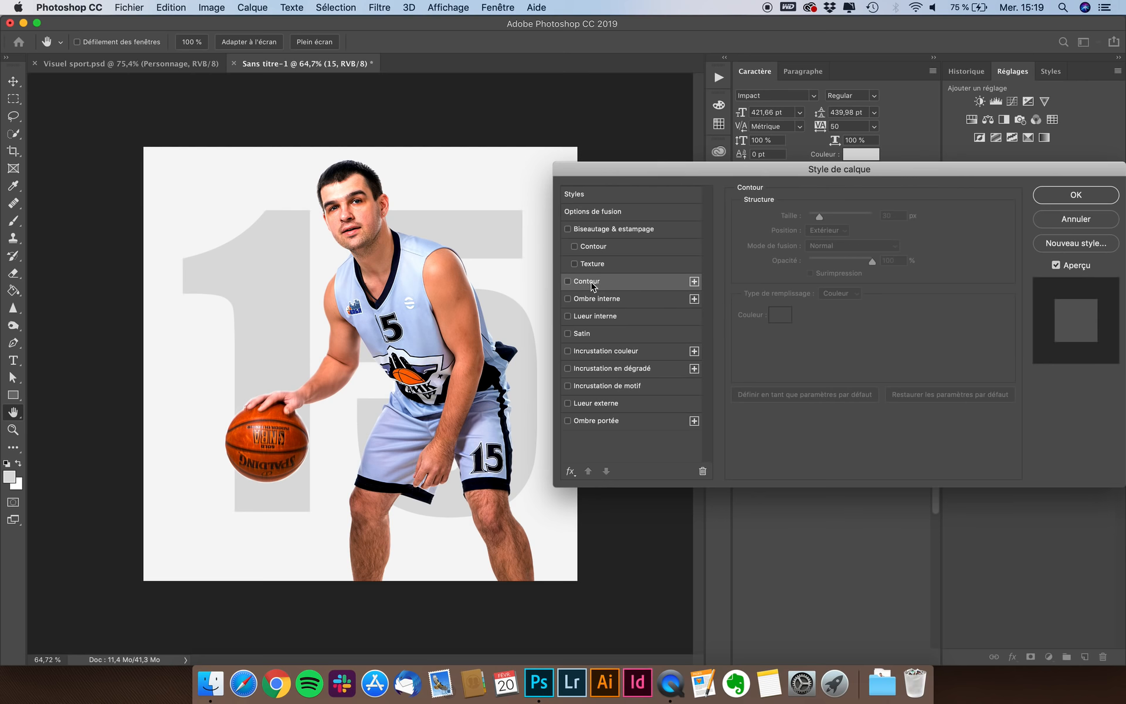
left_click(591, 282)
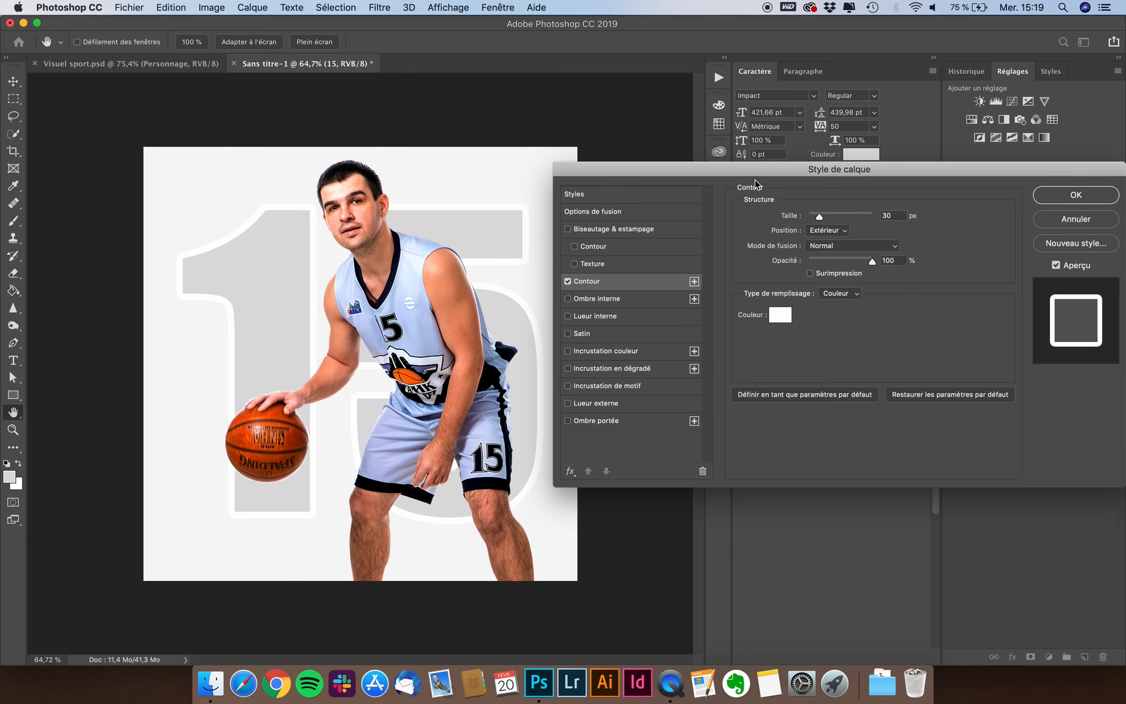
left_click_drag(756, 183, 709, 184)
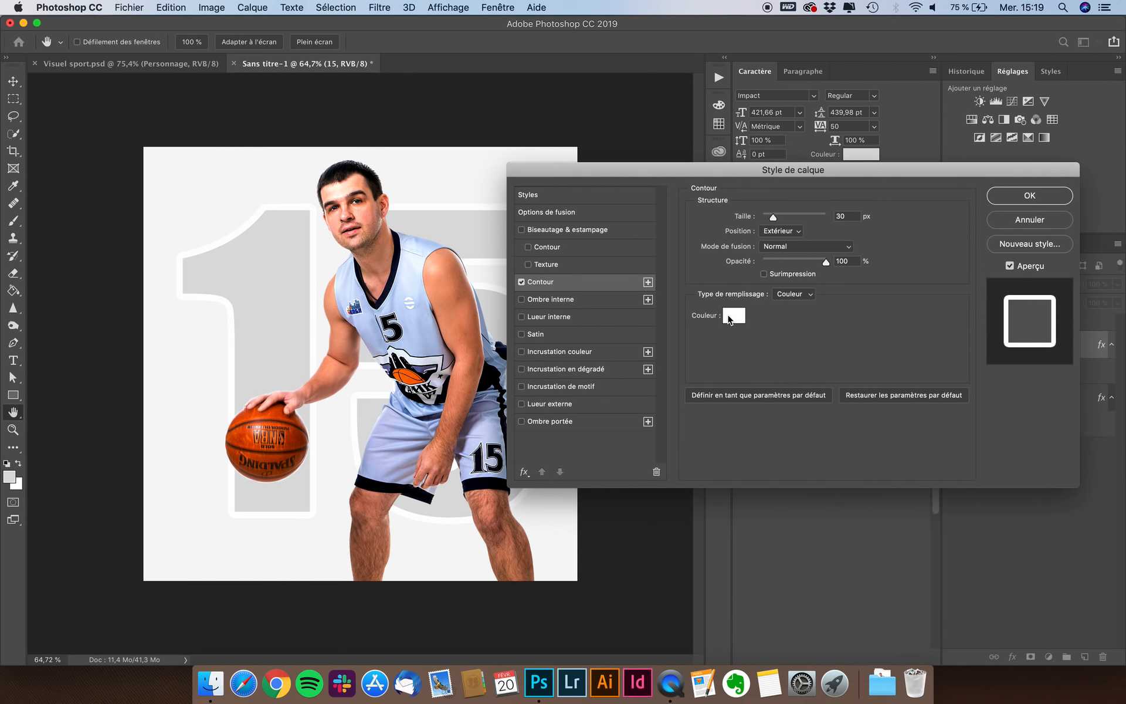
left_click(1020, 195)
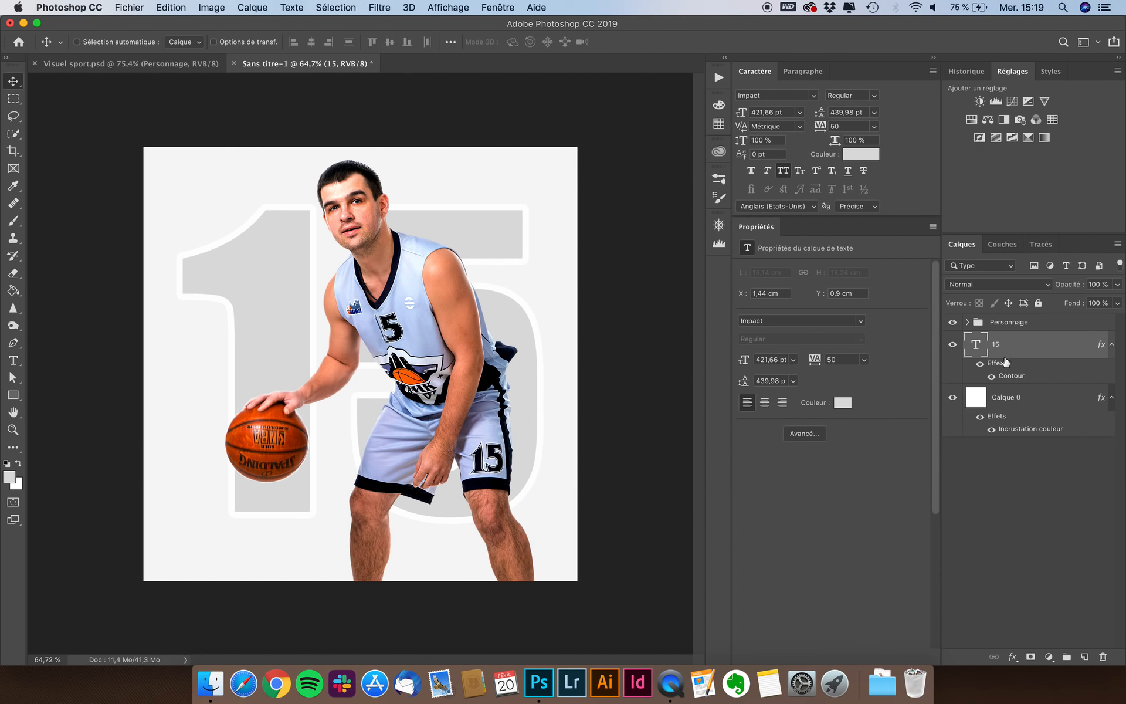
- Set the 15 text's stroke colour to #f5f5f5 sampled from the canvas background, keeping the size at 30 px and the position Extérieur
double_click(1009, 375)
left_click_drag(628, 181, 717, 180)
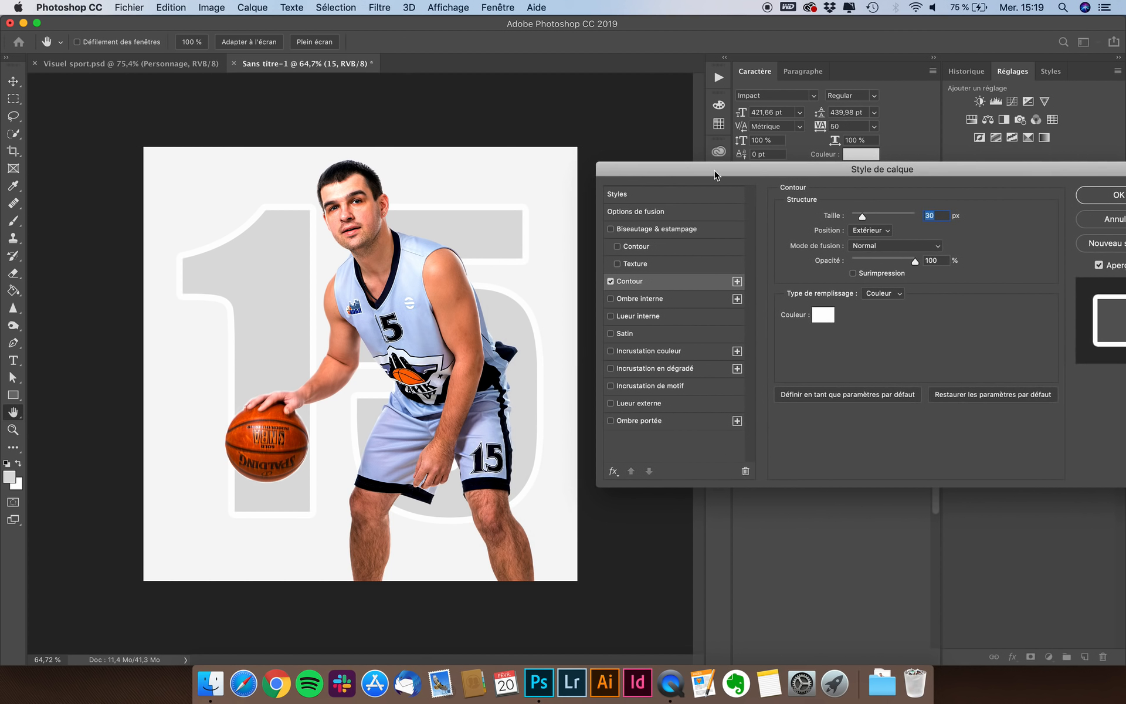
left_click(822, 315)
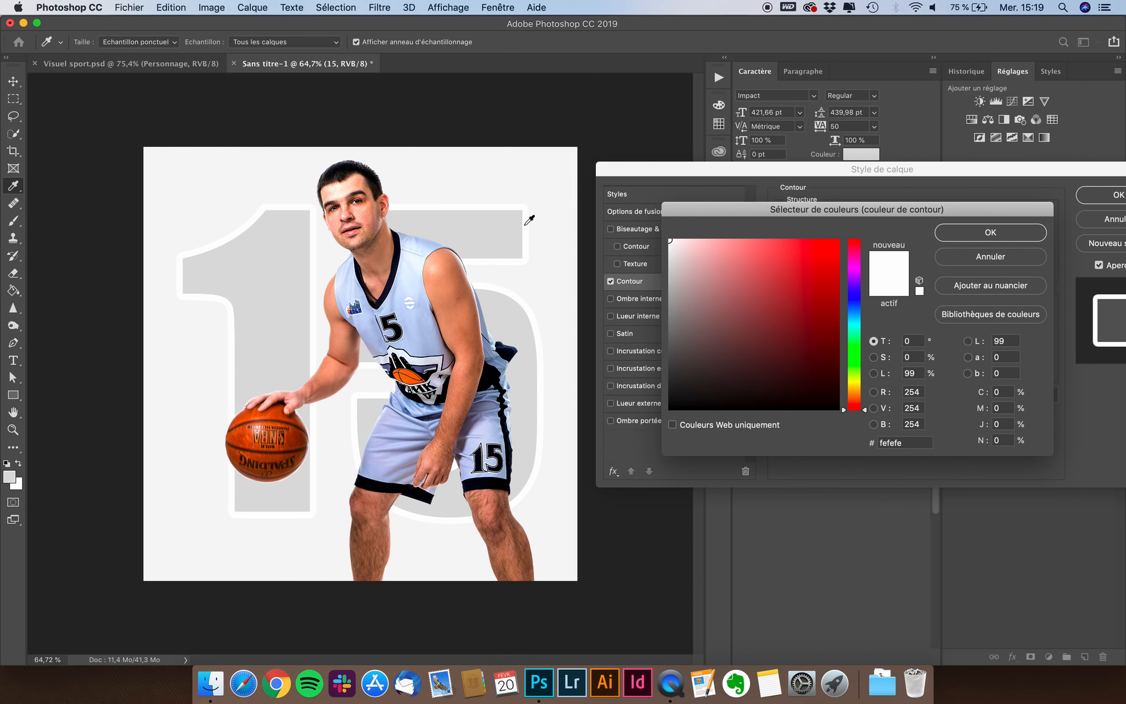
left_click_drag(815, 211, 753, 304)
left_click_drag(727, 346, 784, 260)
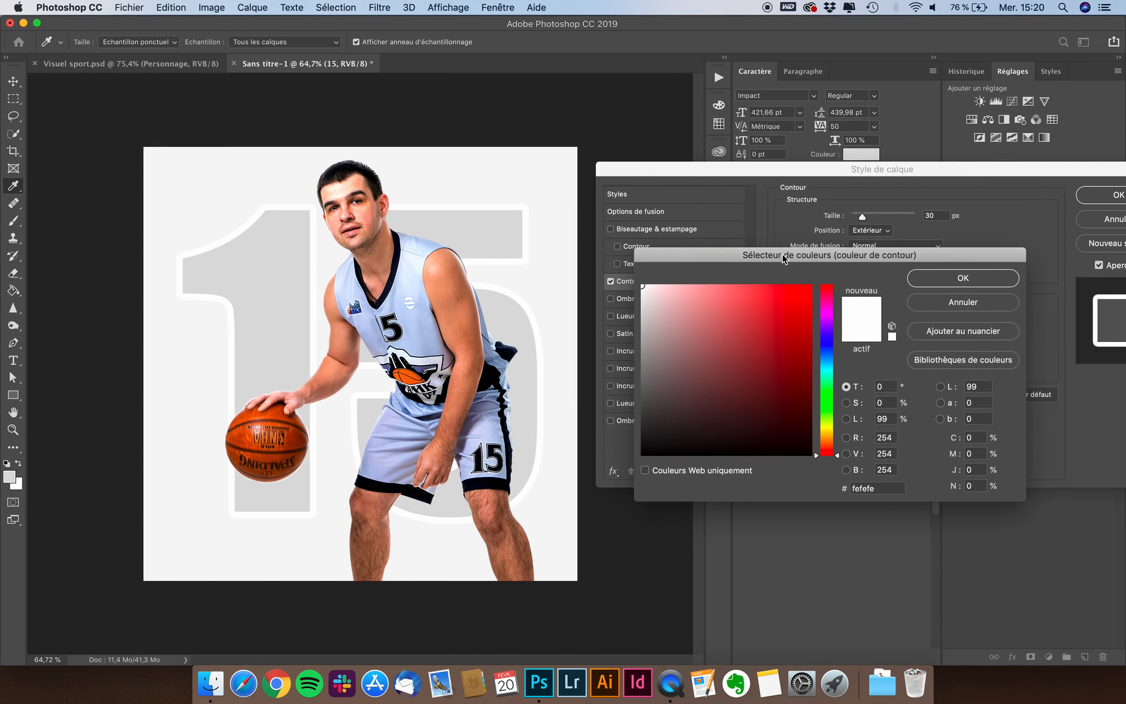
left_click(487, 167)
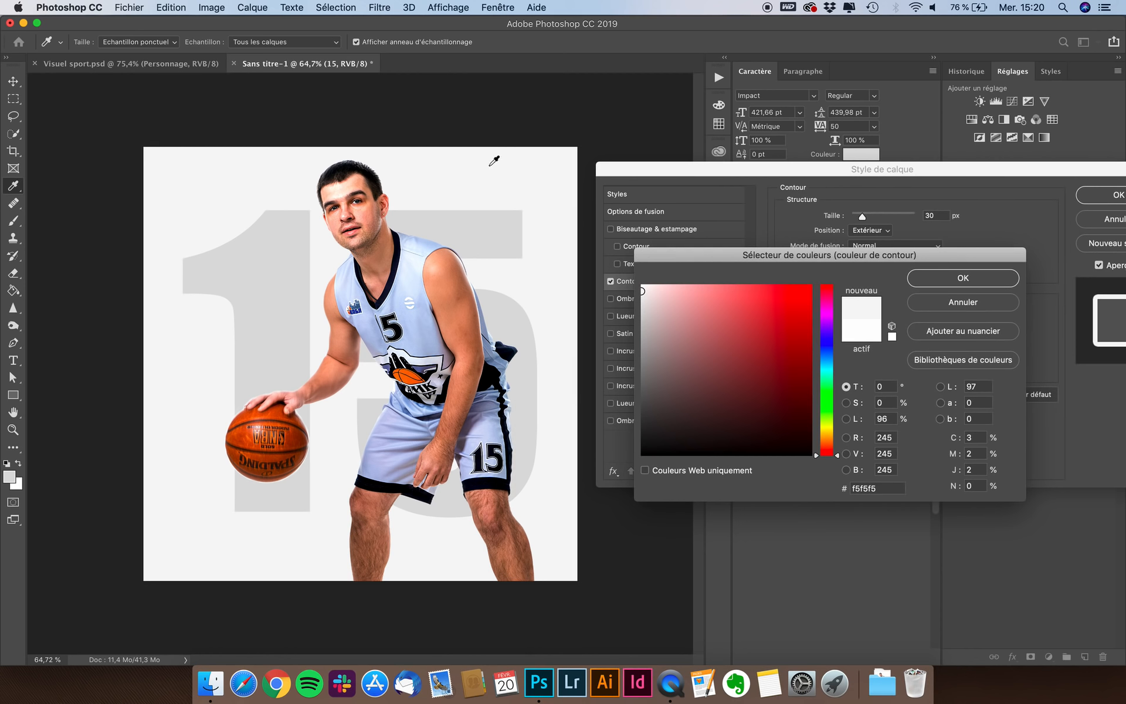
left_click(963, 279)
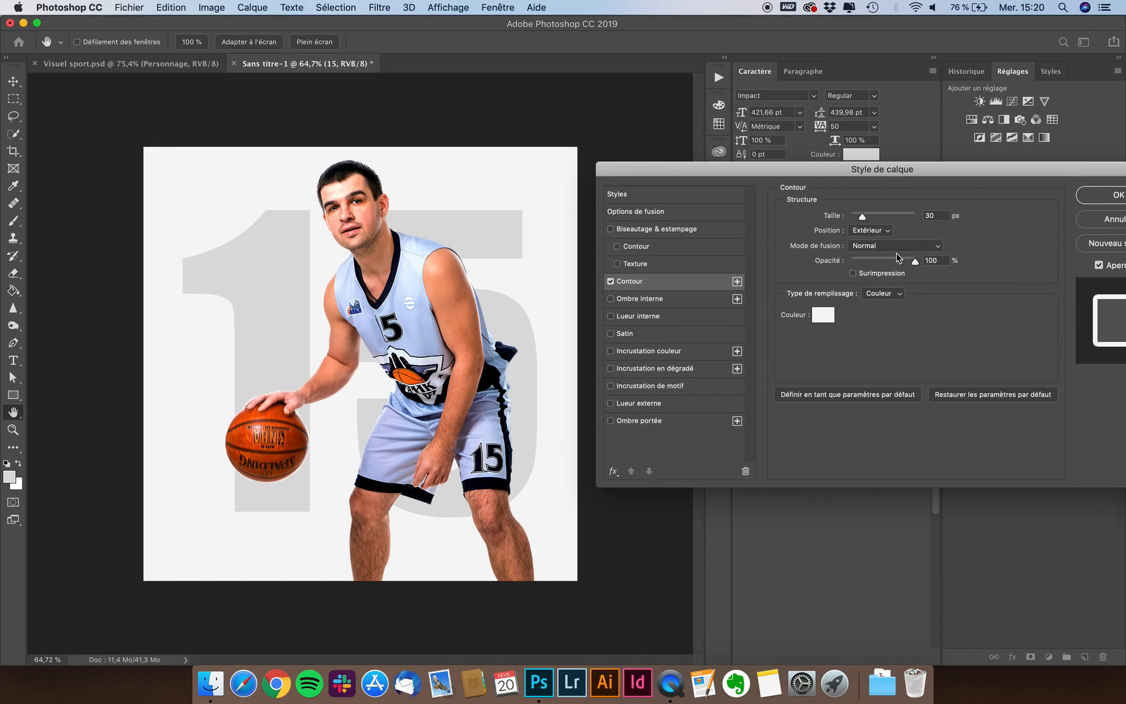
left_click_drag(946, 217, 849, 218)
left_click(871, 232)
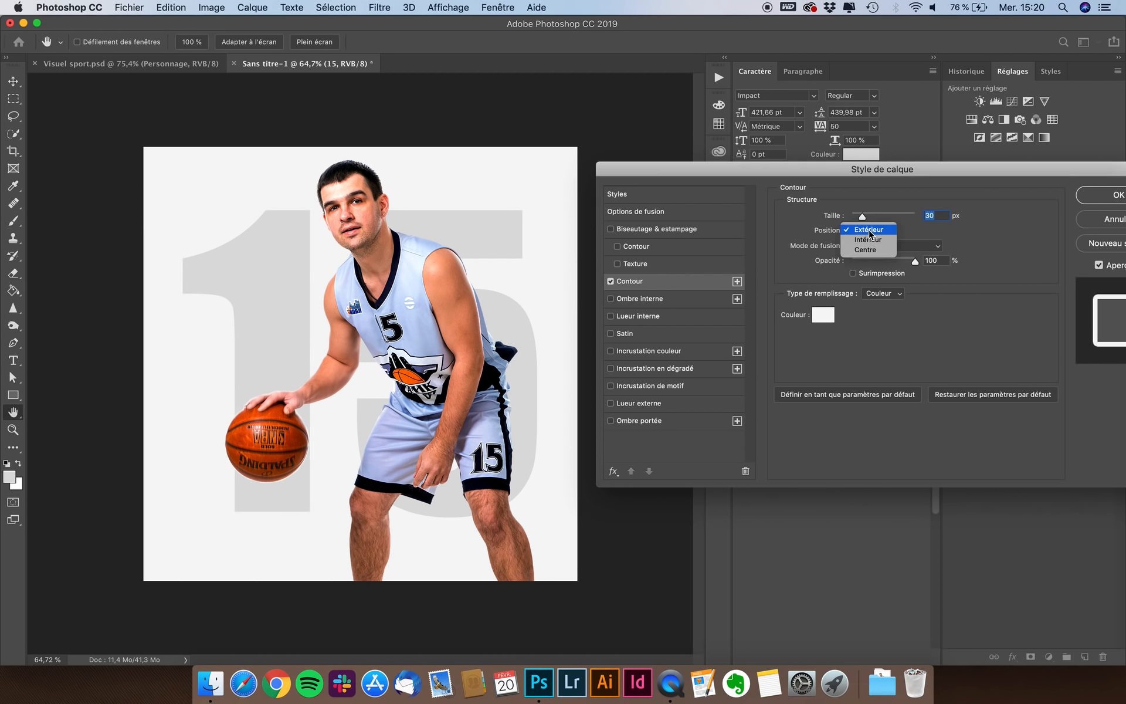
left_click(870, 231)
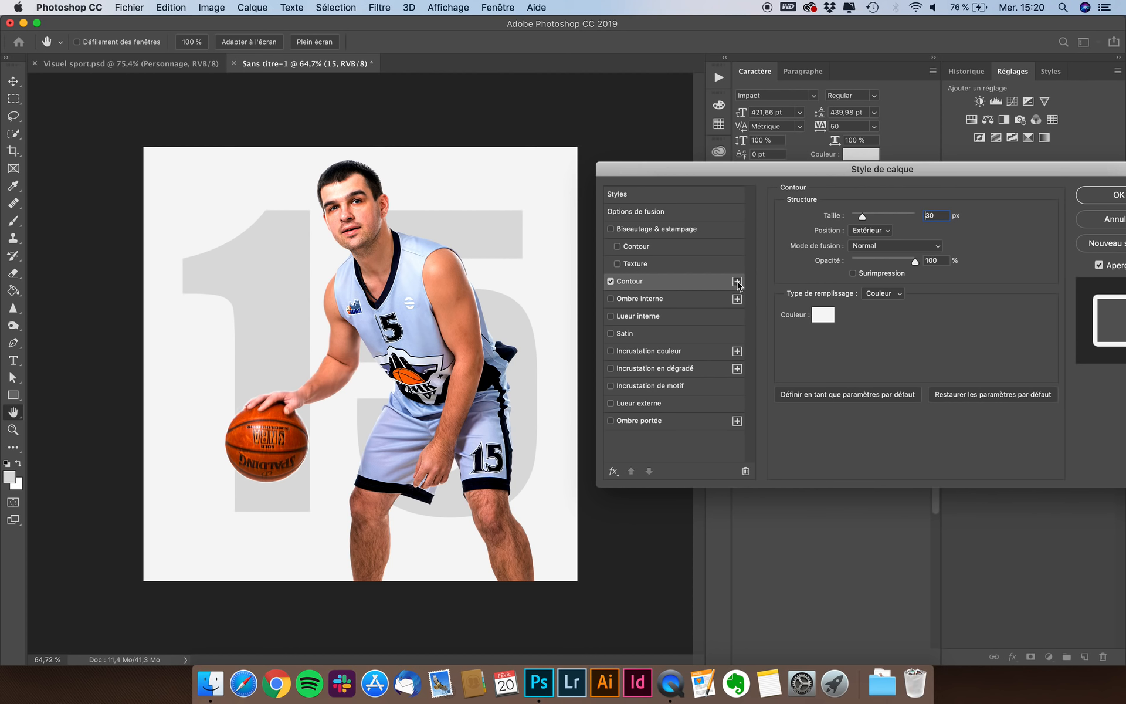
- Add a second outside stroke of 60 px to the 15 text, coloured #dcdcdc as sampled from the number, and apply the style
left_click(737, 281)
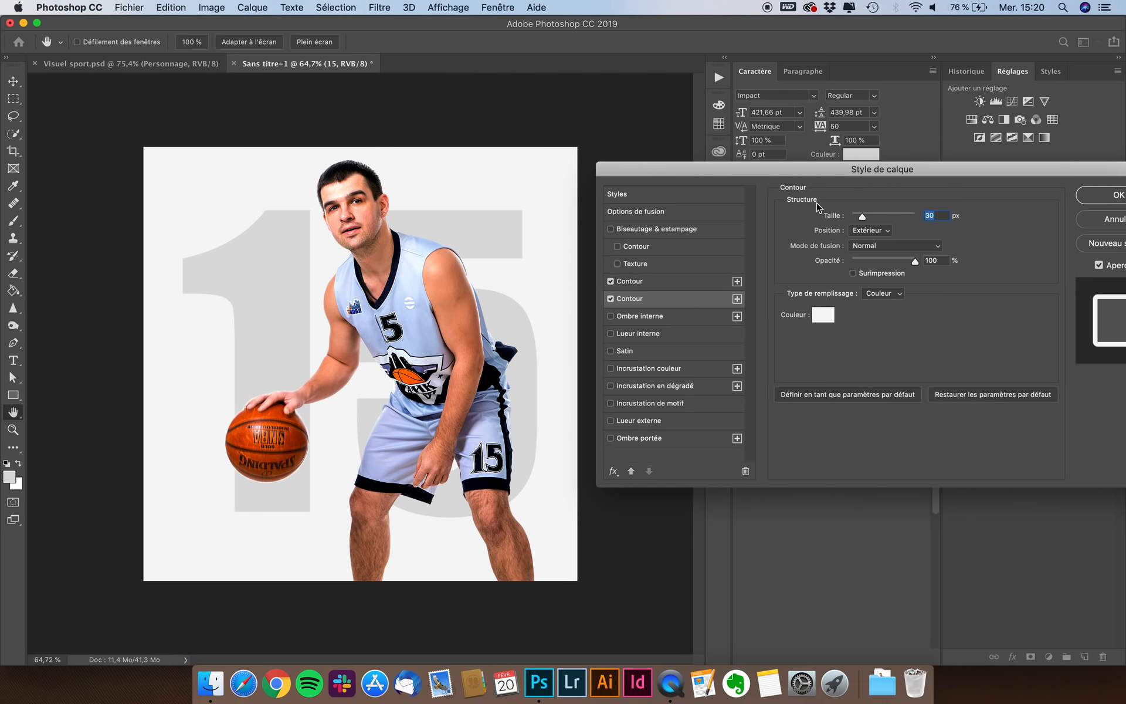
type("60")
left_click(821, 317)
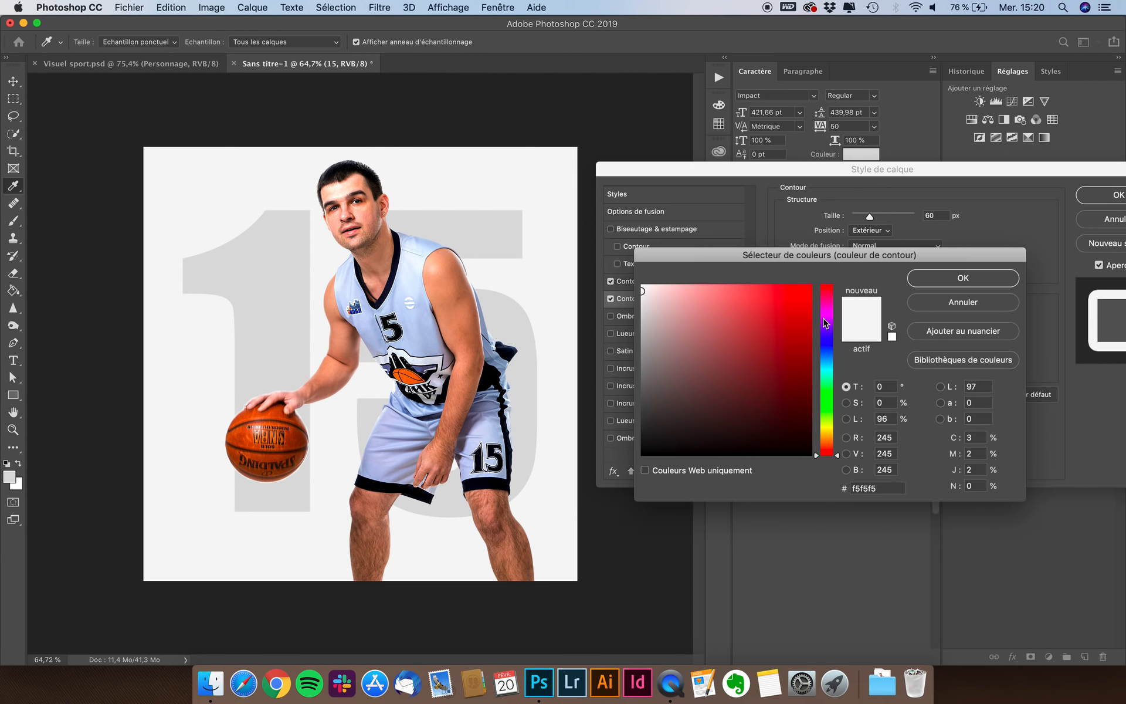
left_click(492, 222)
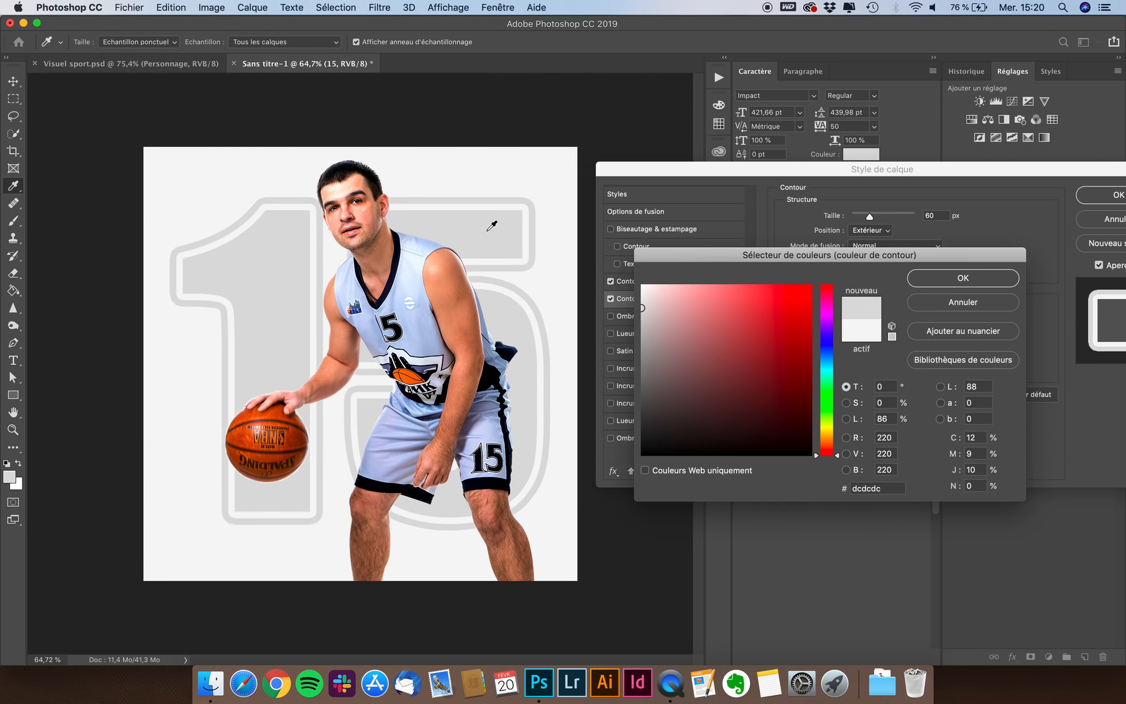
left_click(951, 280)
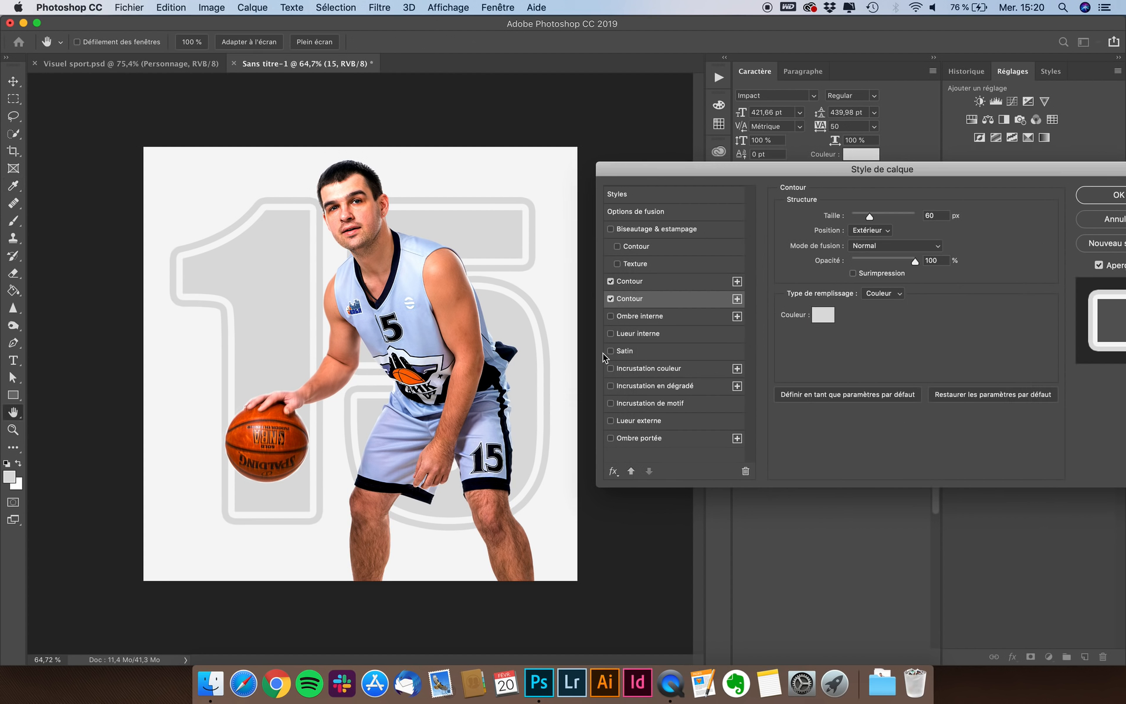
key("Return")
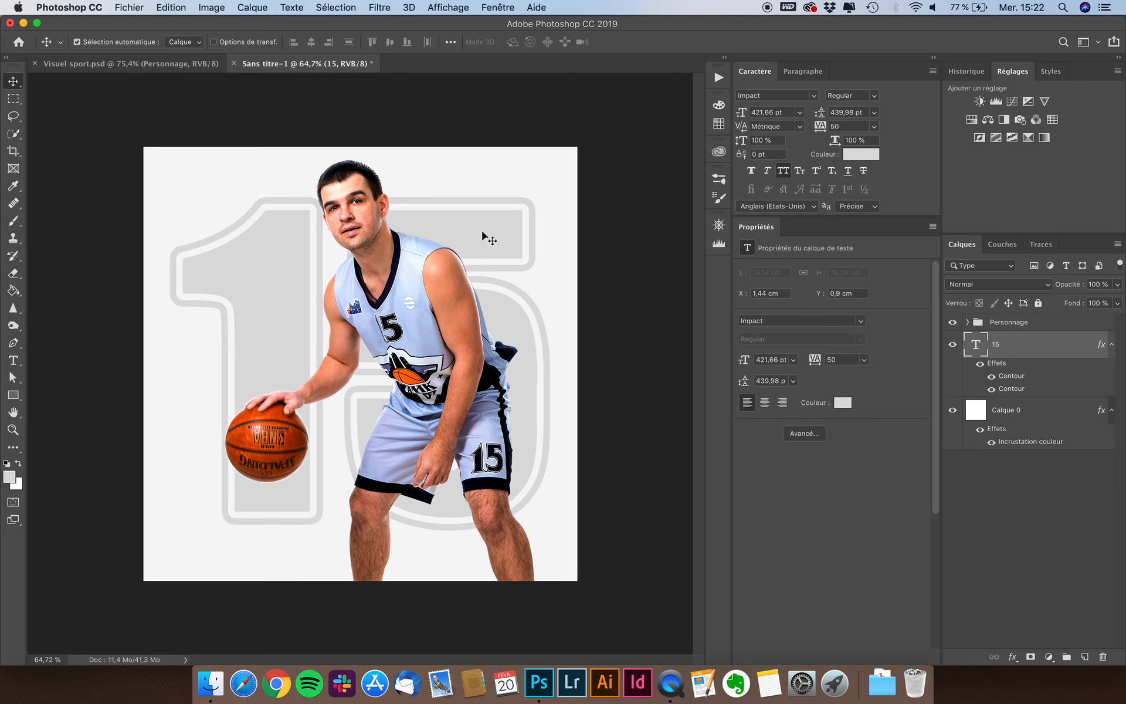
- Scale the outlined 15 text down proportionally around its centre to a font size of about 386 pt
key("super+t")
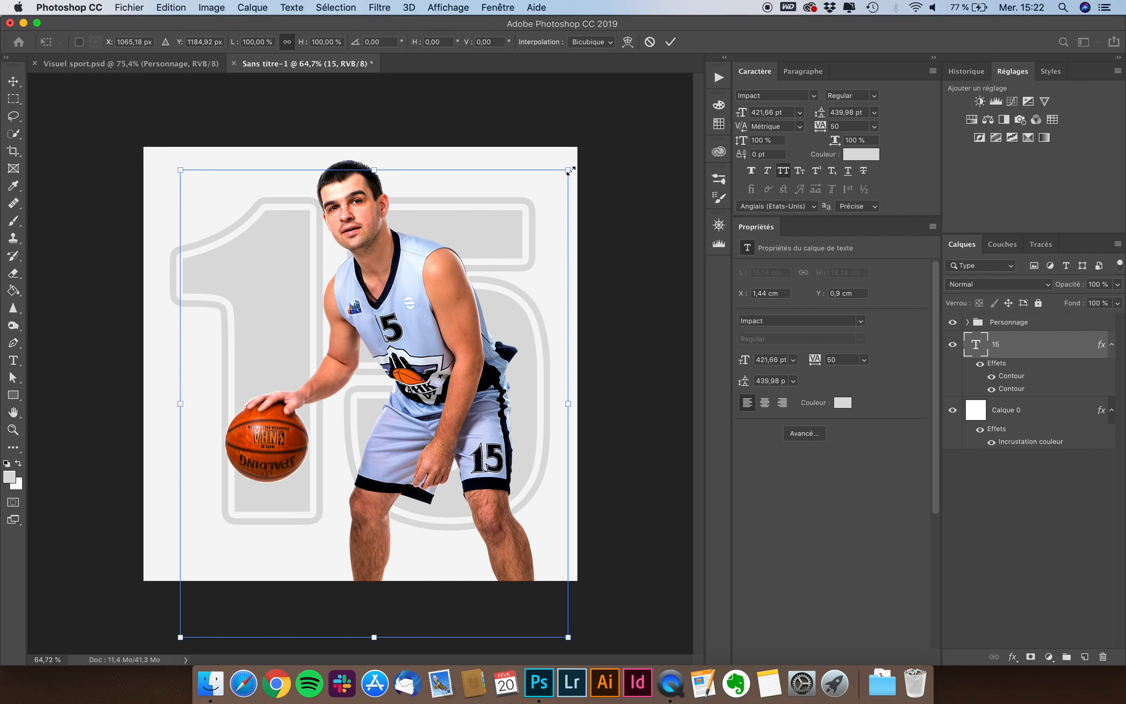
left_click_drag(569, 170, 550, 187)
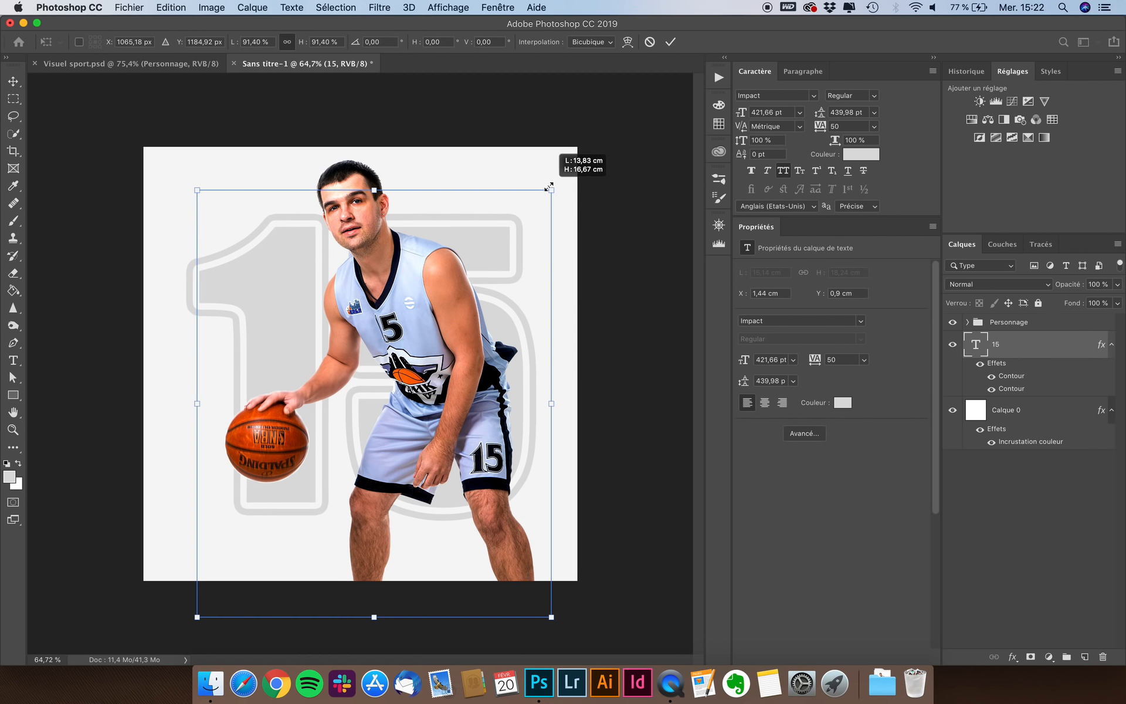
left_click_drag(549, 187, 552, 185)
key("Return")
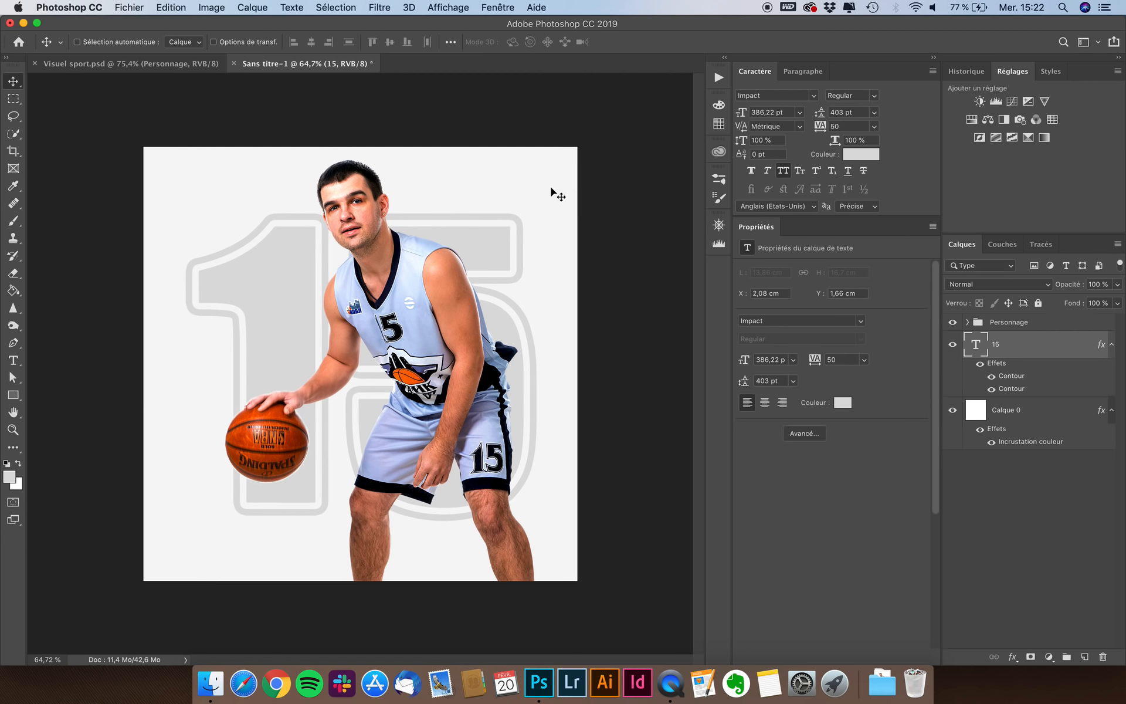
- Centre the resized 15 text horizontally and vertically on the whole canvas and clear the selection
key("super")
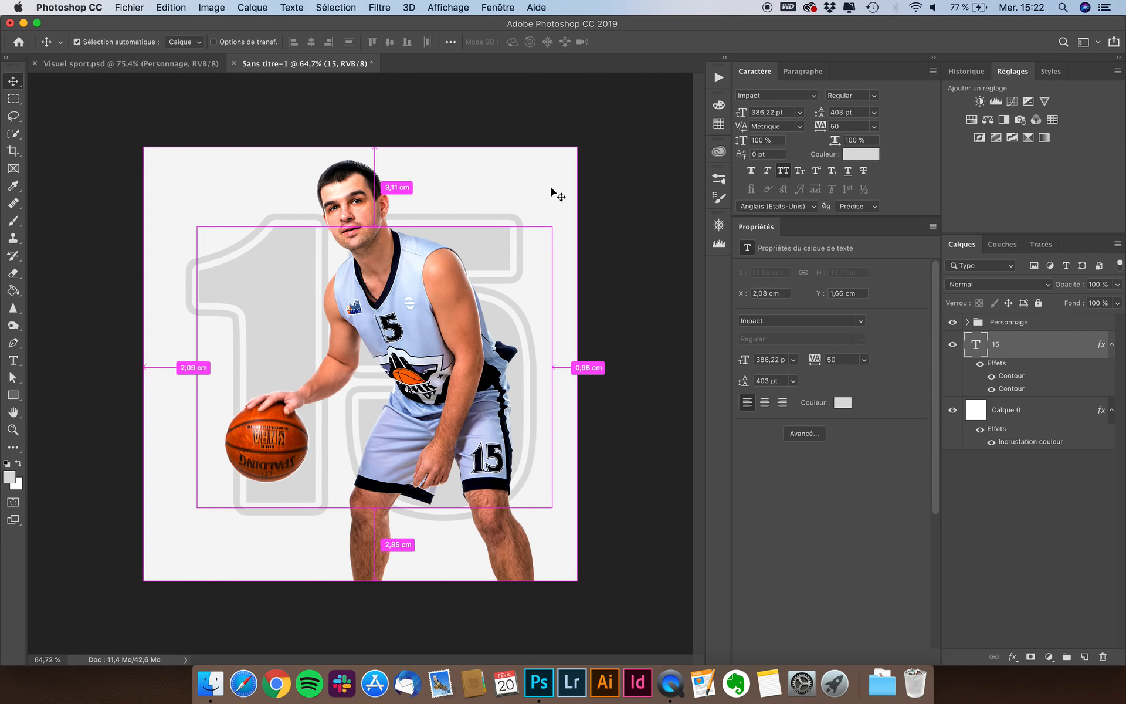
key("super+a")
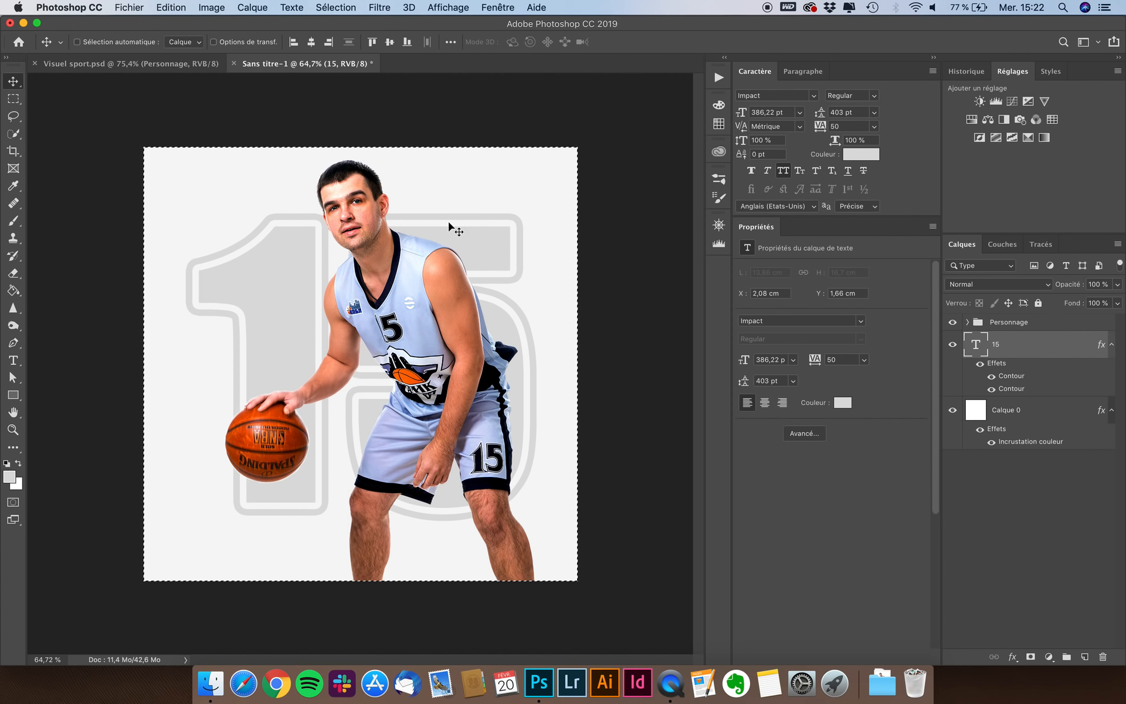
left_click(311, 41)
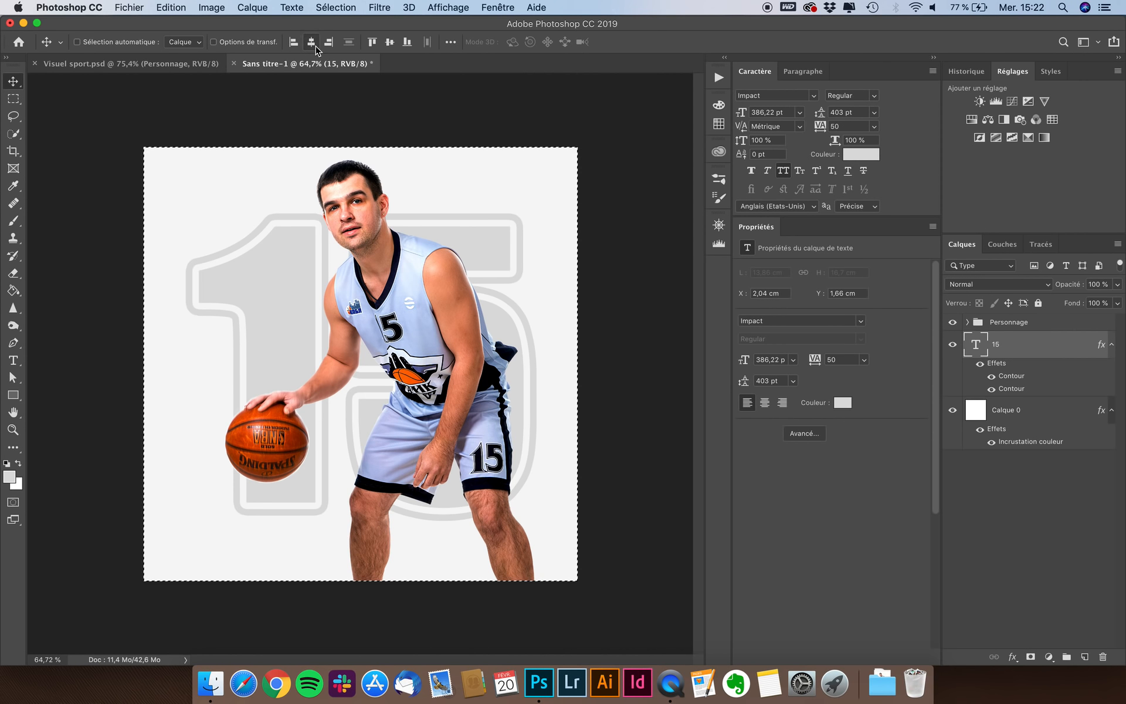
left_click(390, 44)
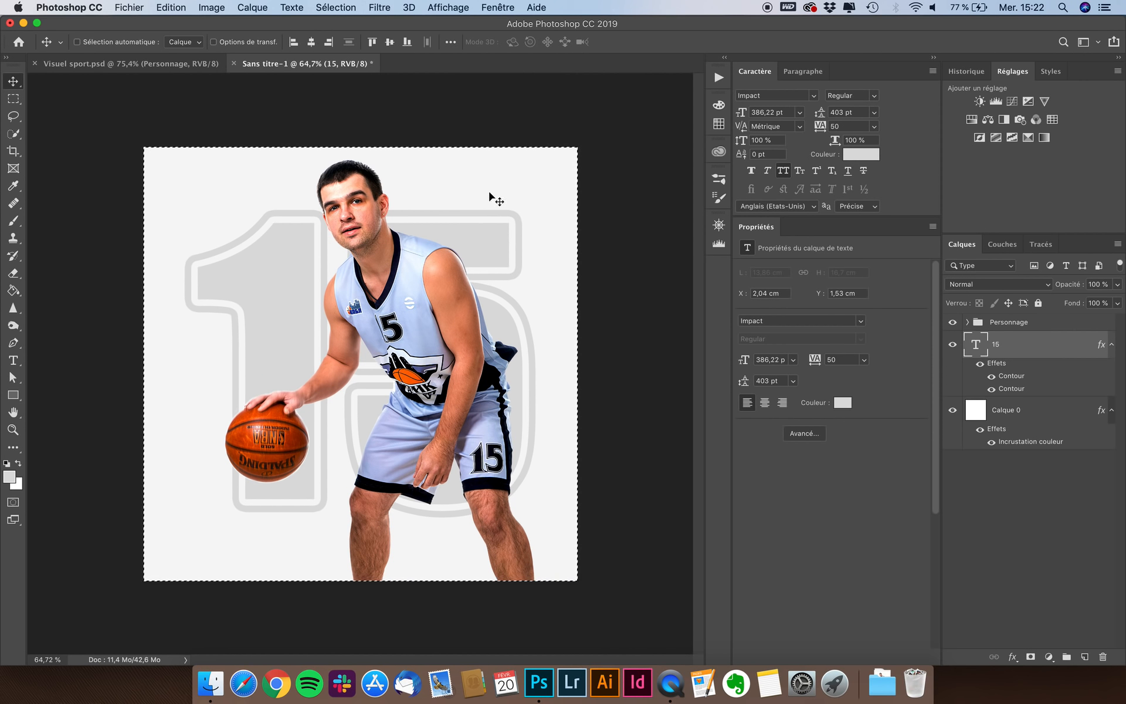
key("super+d")
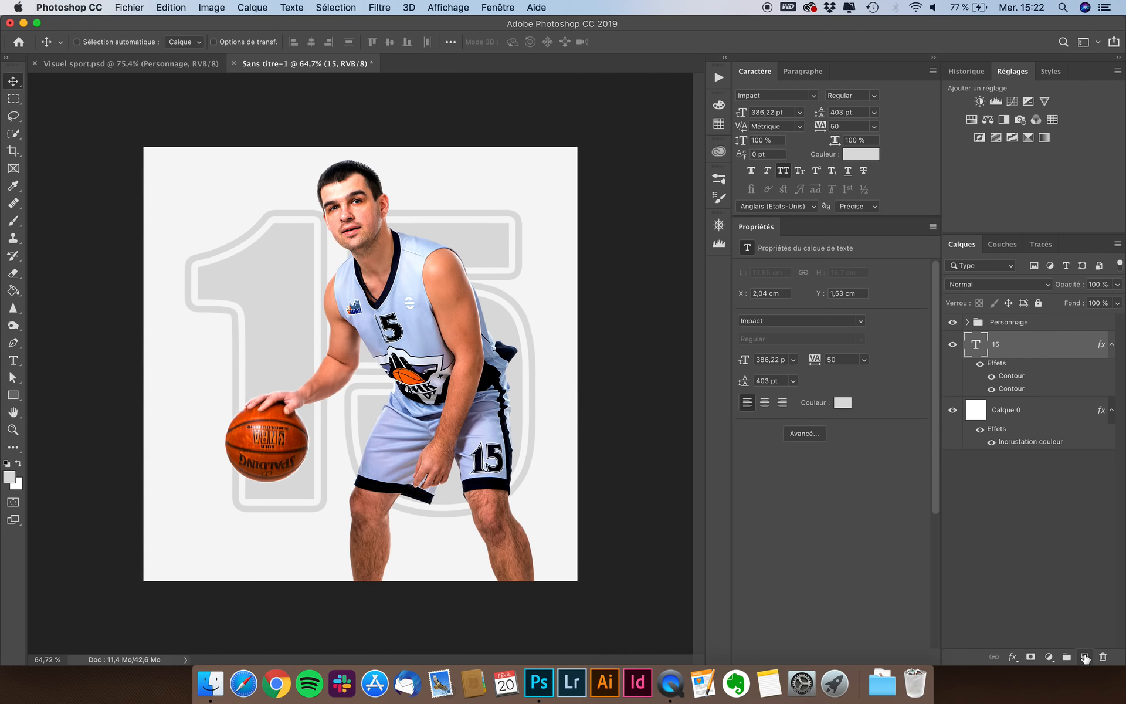
- Create a new layer above the 15 text and choose the Ethnic Border 1 brush from DD Ethnic Border Brushes 33423 for painting
left_click(1085, 656)
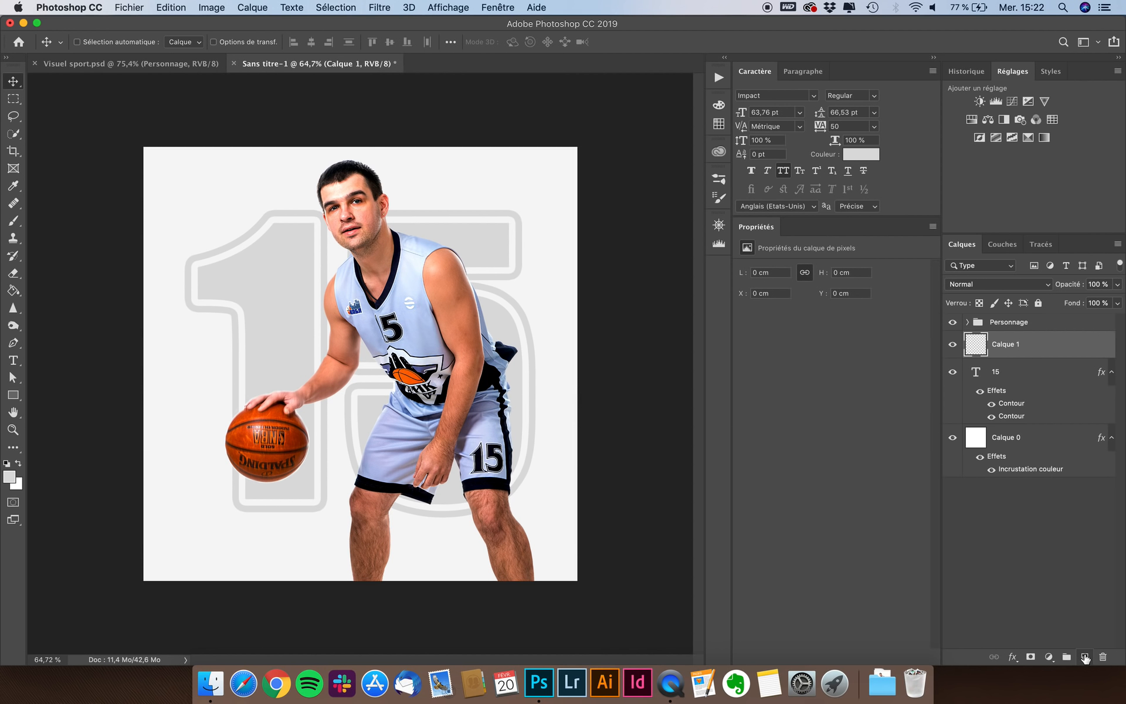
left_click(15, 221)
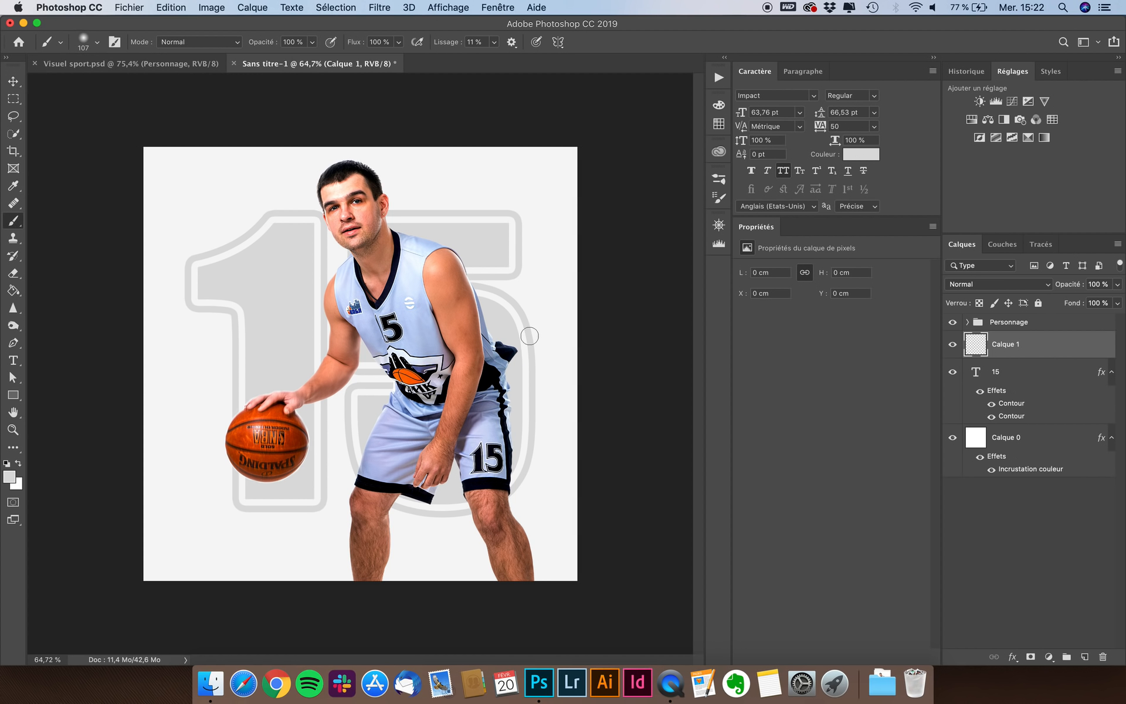
left_click(91, 38)
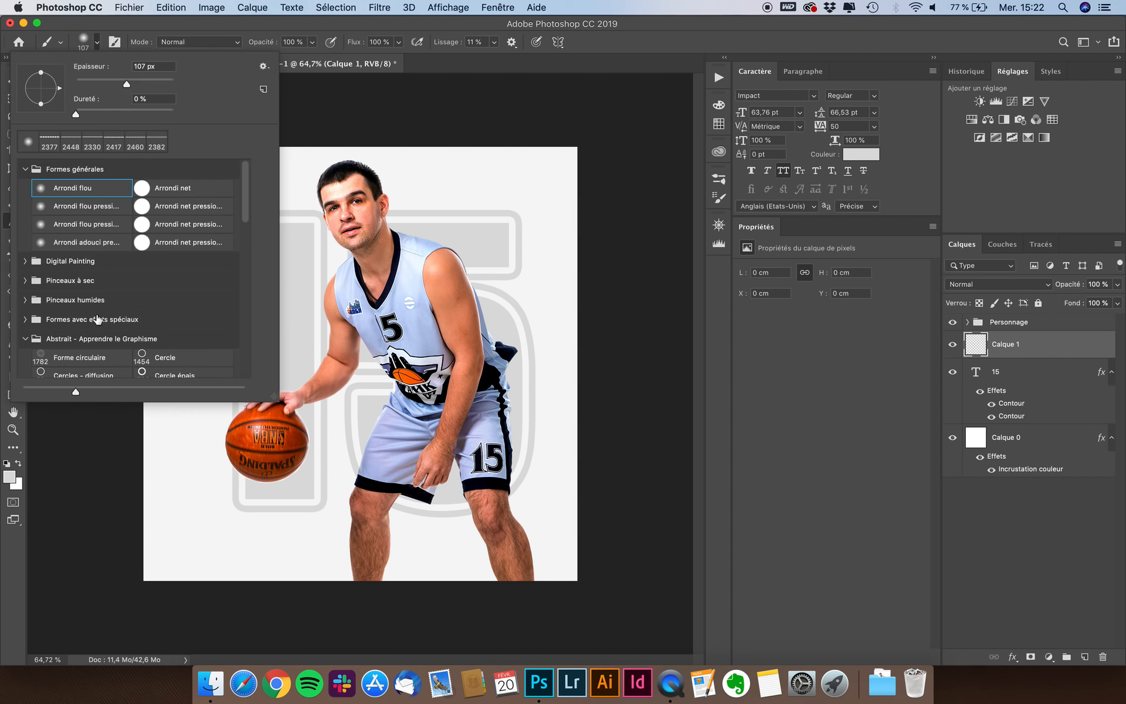
scroll(98, 319, "down", 15)
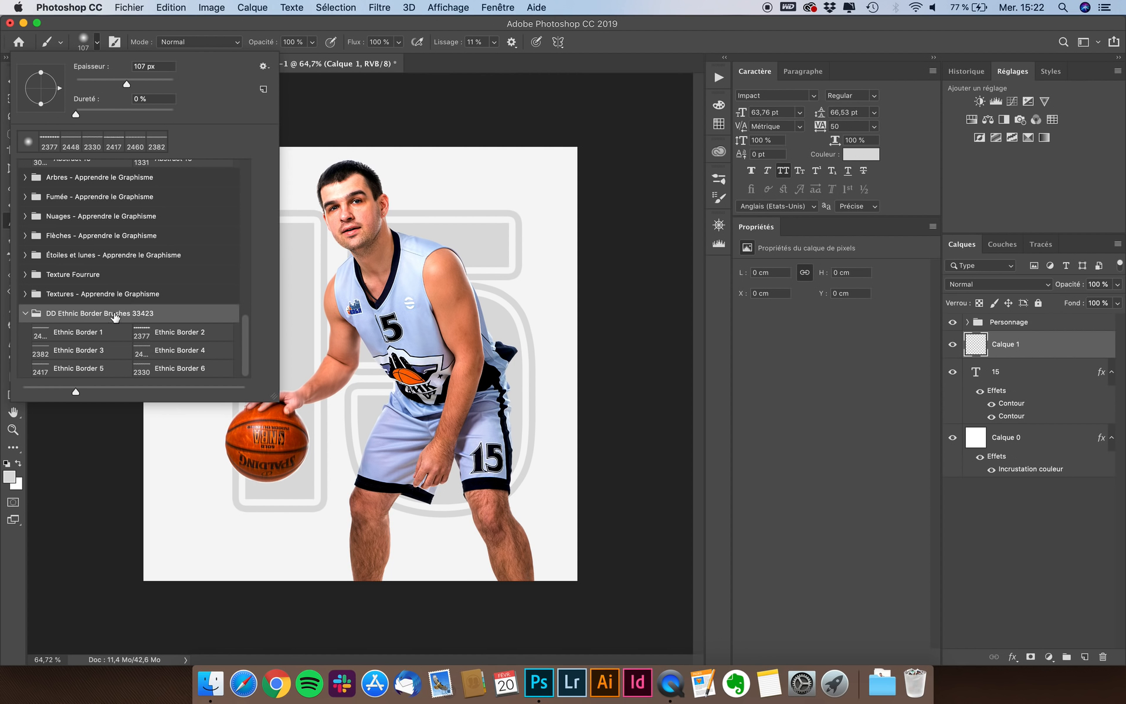
left_click(76, 332)
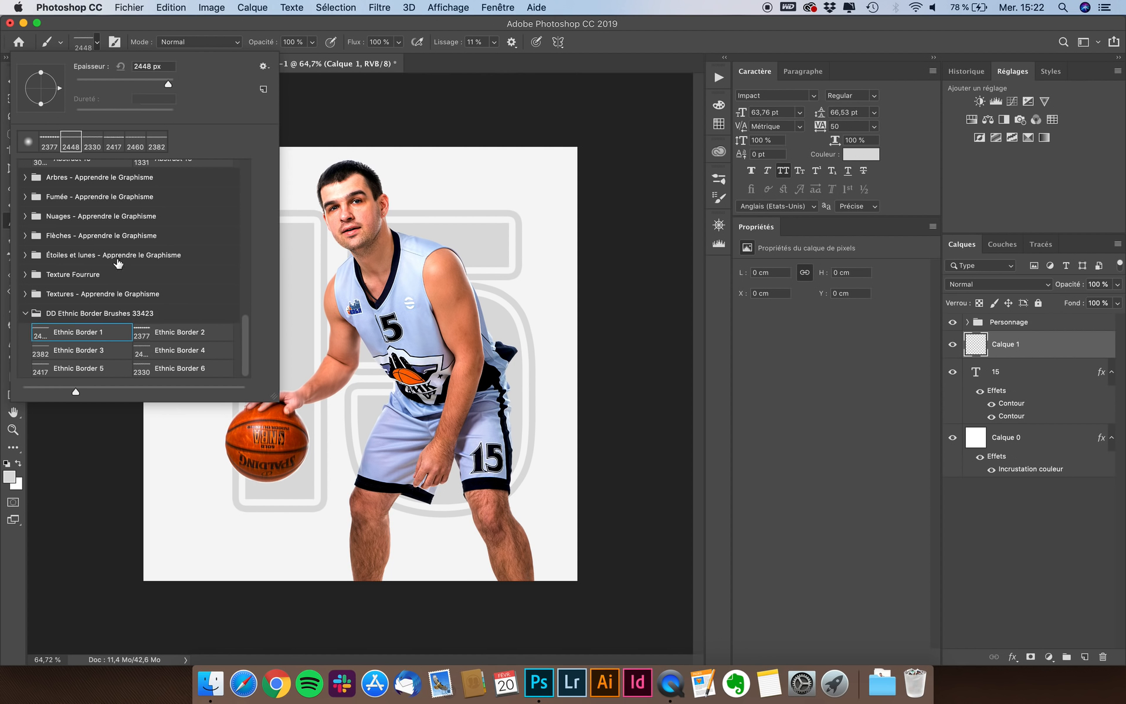
left_click(238, 22)
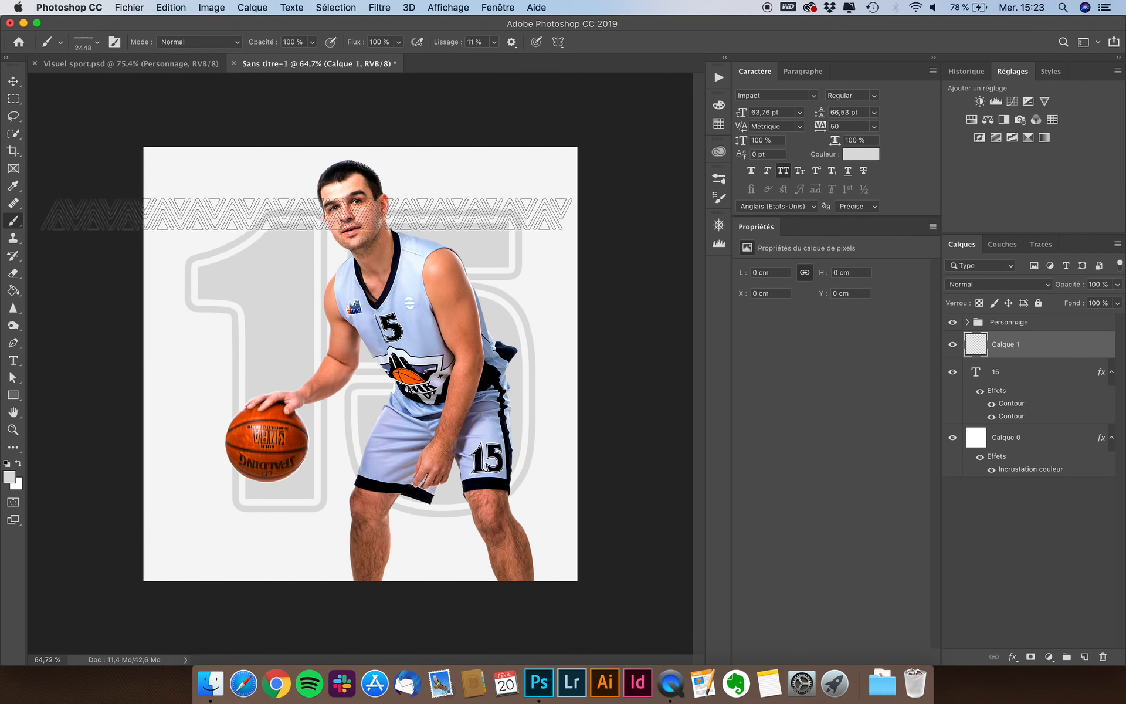
- Stamp the Ethnic Border 1 pattern once across the upper edge of the canvas in the grey foreground colour #dcdcdc
left_click(8, 477)
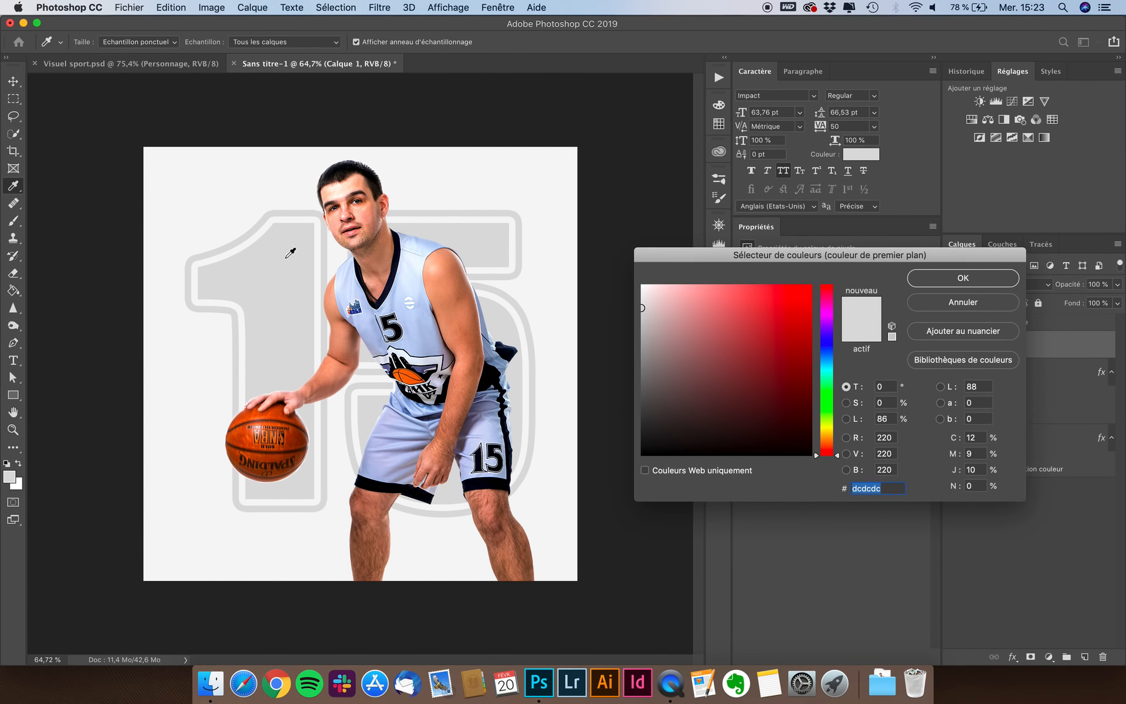
left_click(942, 285)
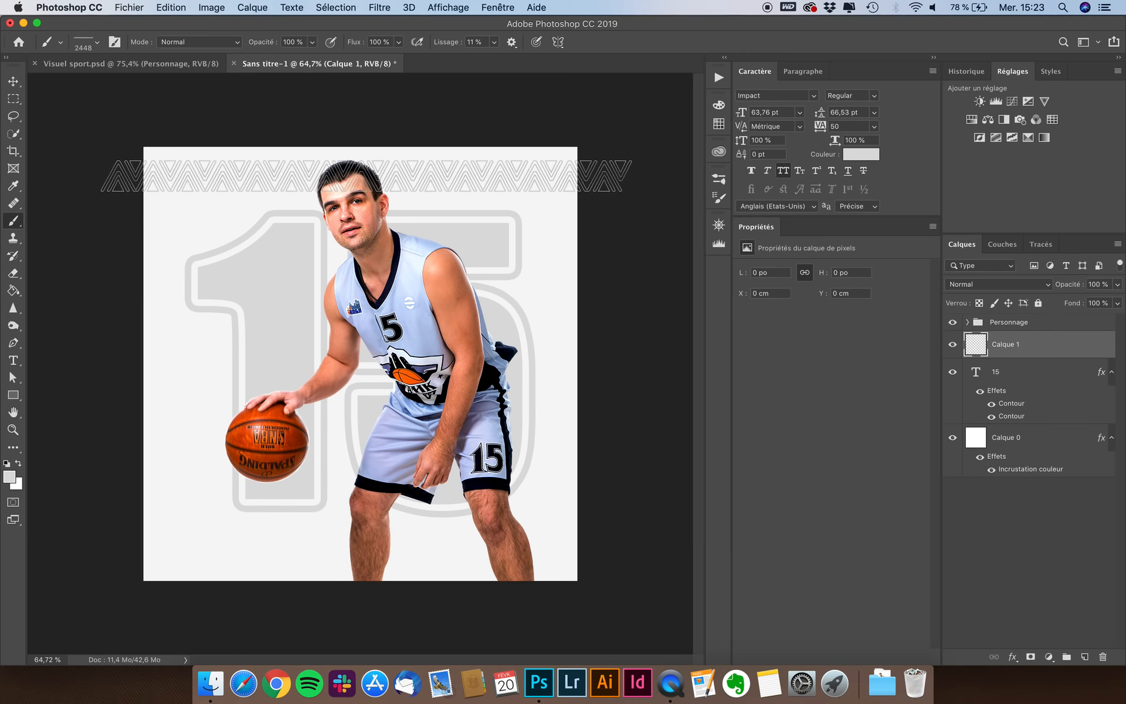
left_click(367, 178)
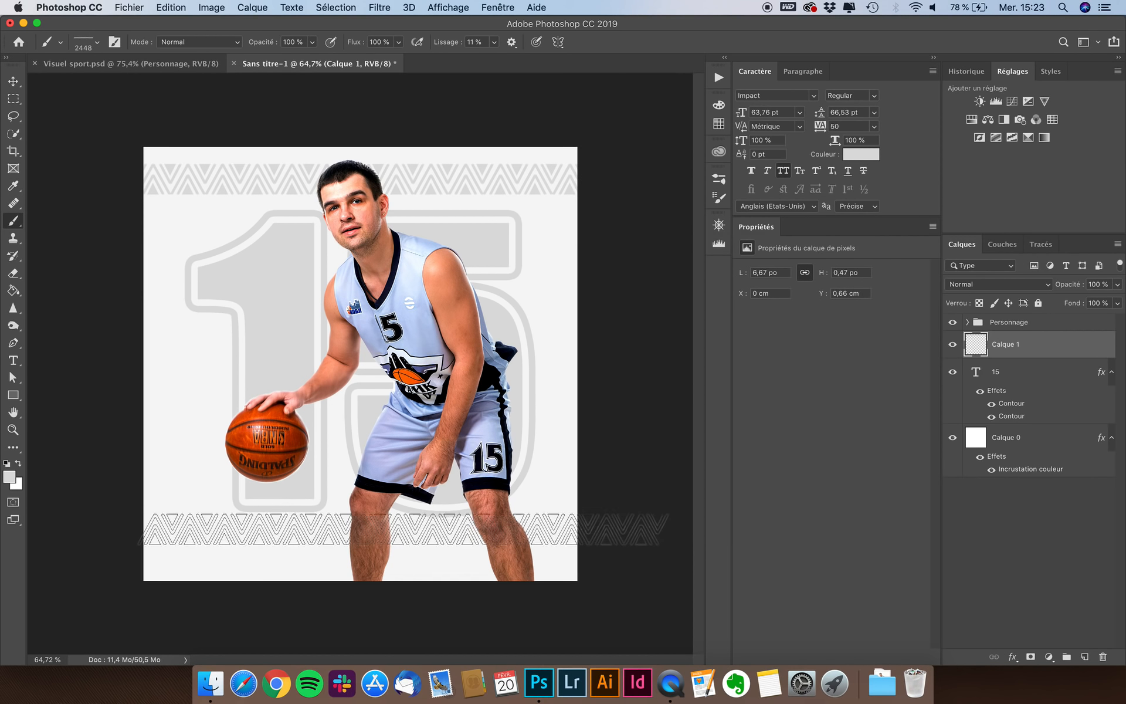
left_click(18, 84)
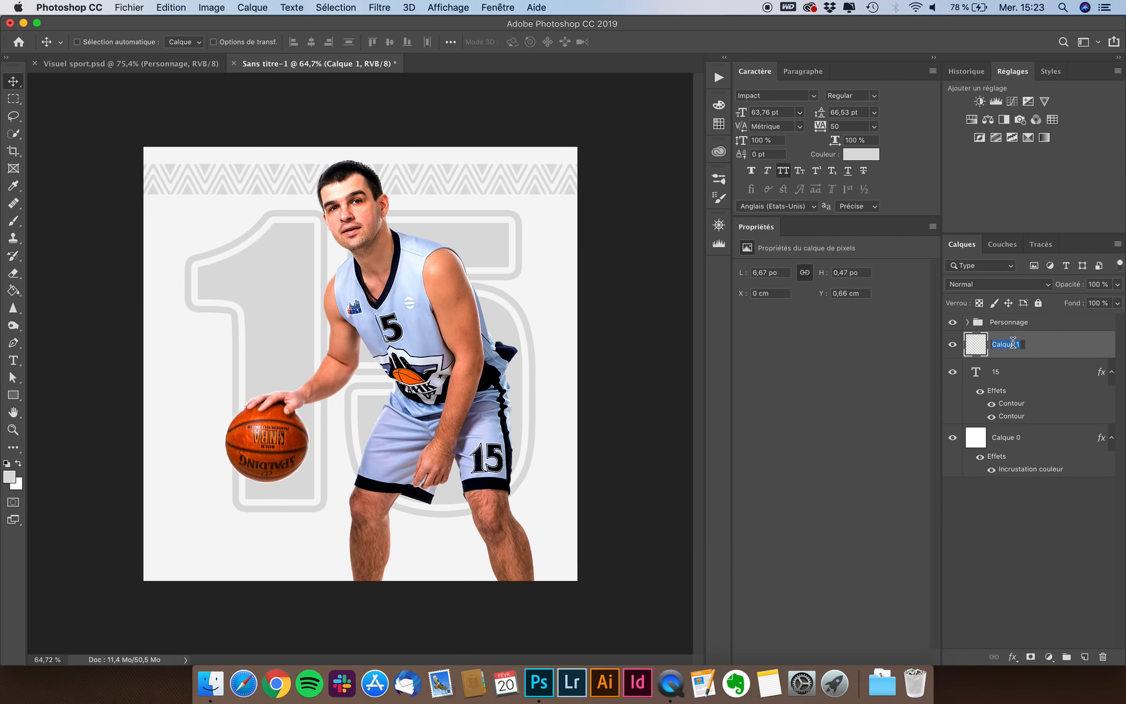
- Rename the layer holding the upper border pattern Bande haut
type("Bande hau")
key("BackSpace")
key("BackSpace")
key("BackSpace")
type("haut")
key("Return")
- Duplicate the Bande haut layer and rename the copy Bande du bas
key("super+j")
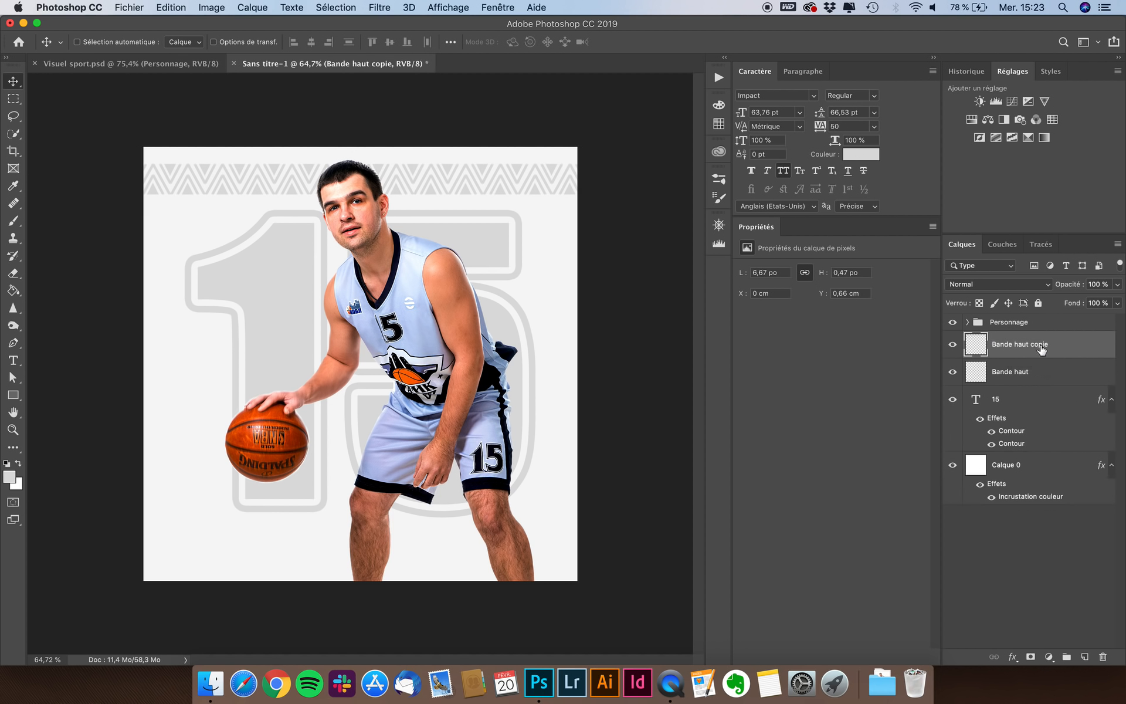
double_click(1036, 346)
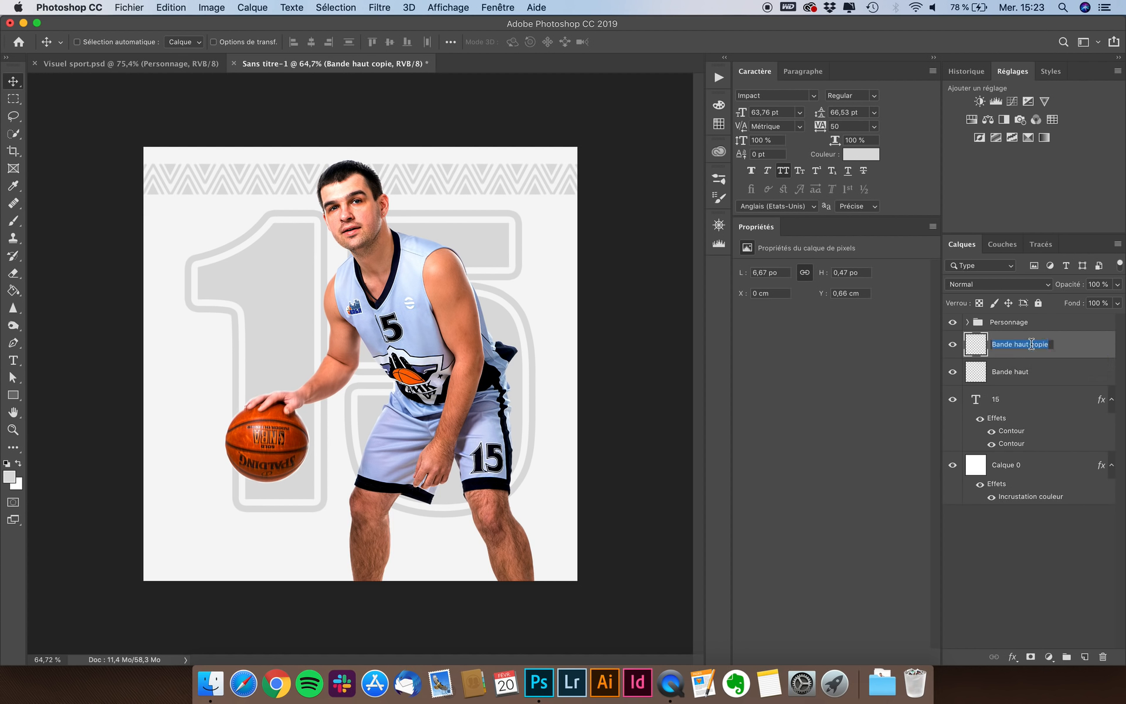
left_click(1022, 344)
left_click_drag(1017, 345, 1119, 349)
type("du bas")
key("Return")
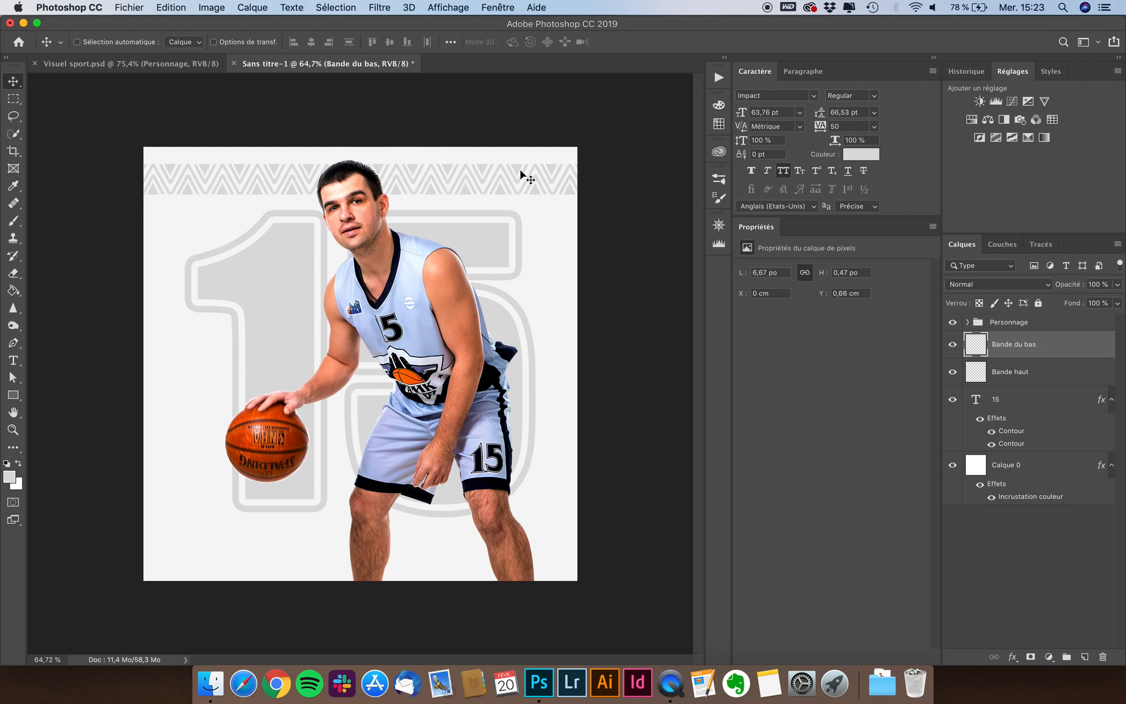
- Move the Bande du bas pattern straight down near the canvas's lower edge, at Y about 15.06 cm, and place its layer below Bande haut
left_click_drag(527, 176, 531, 543)
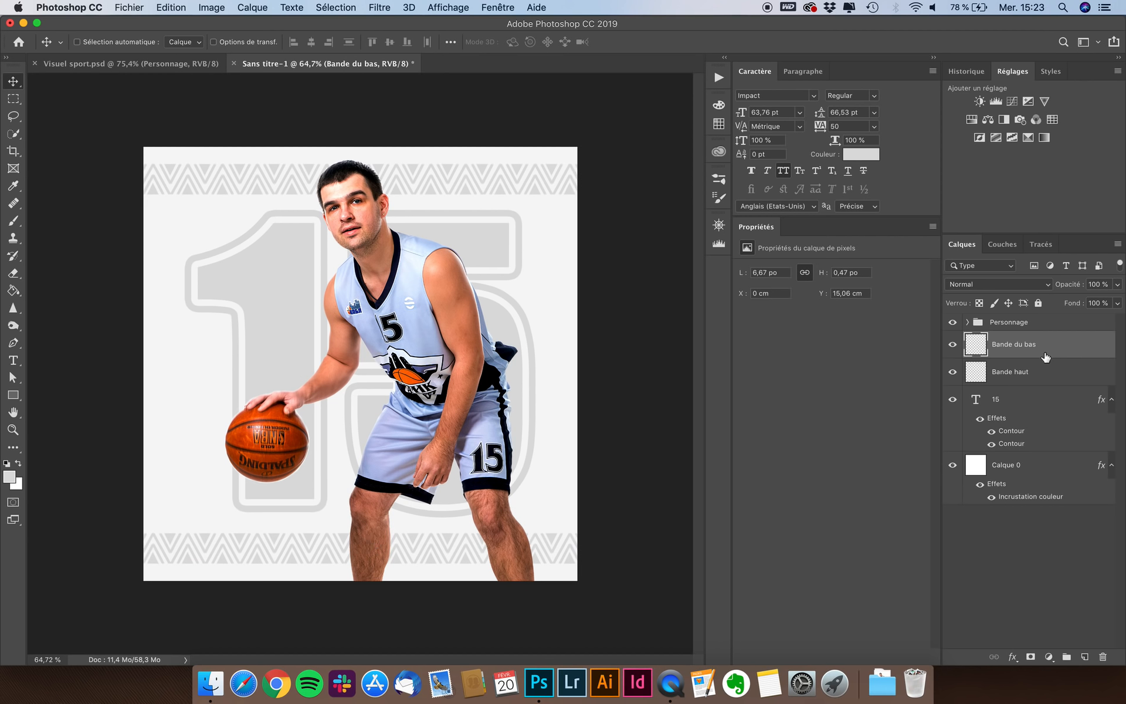
left_click_drag(1045, 355, 1045, 380)
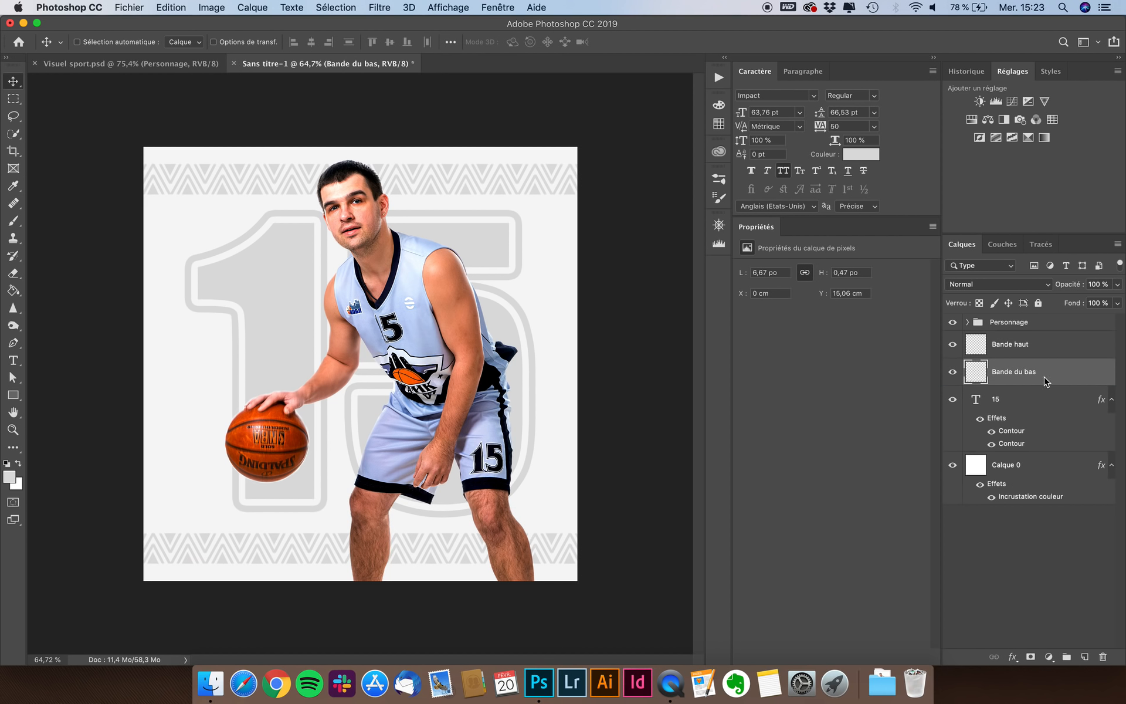
- Rename the background layer Calque 0 as Fond
double_click(1008, 465)
type("F")
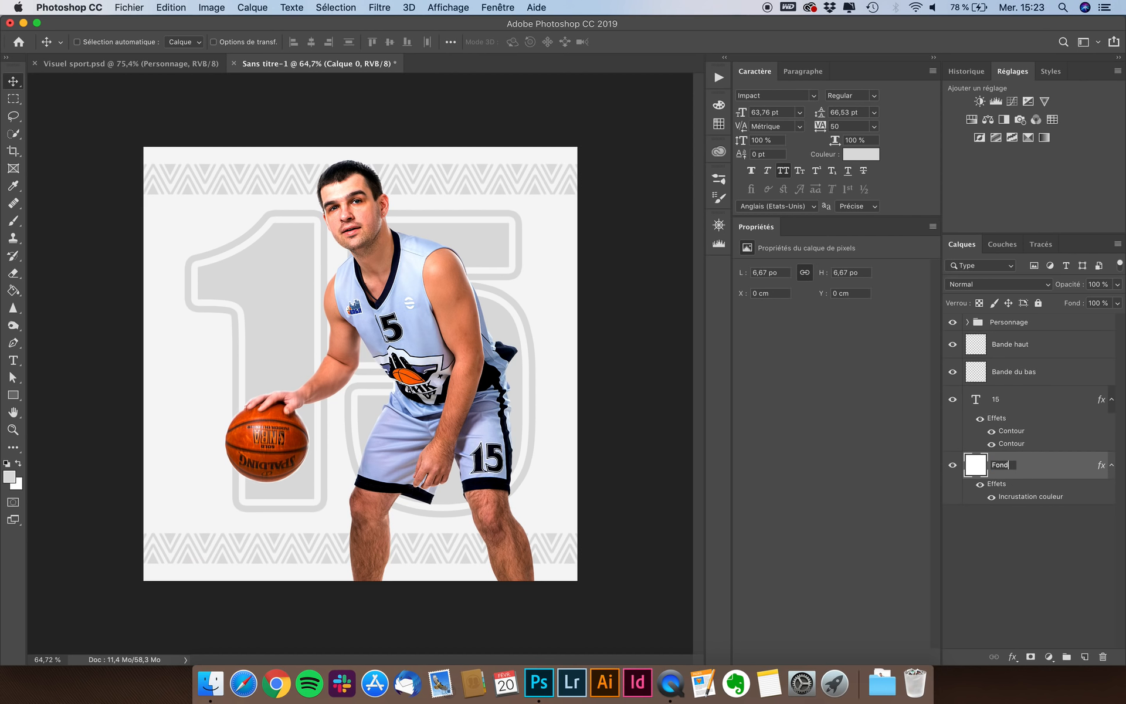
type("ond")
key("Return")
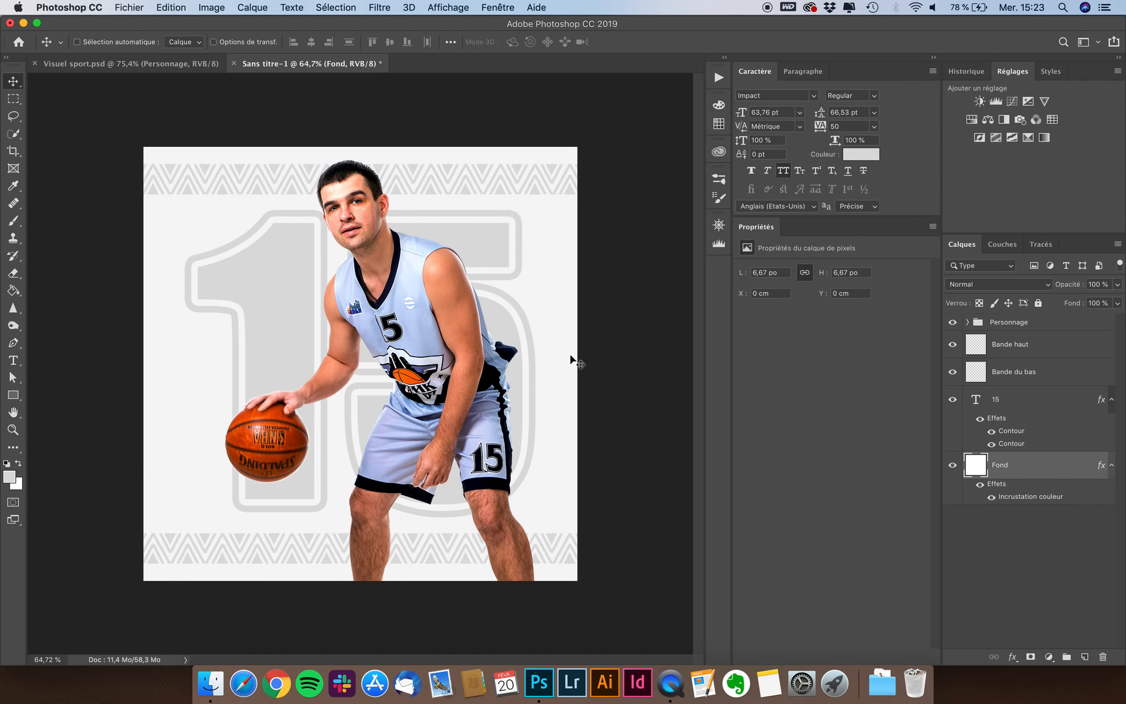
- Check the reference Visuel sport.psd, return to the untitled poster and add a new layer named + Sombre above Bande haut
left_click(158, 66)
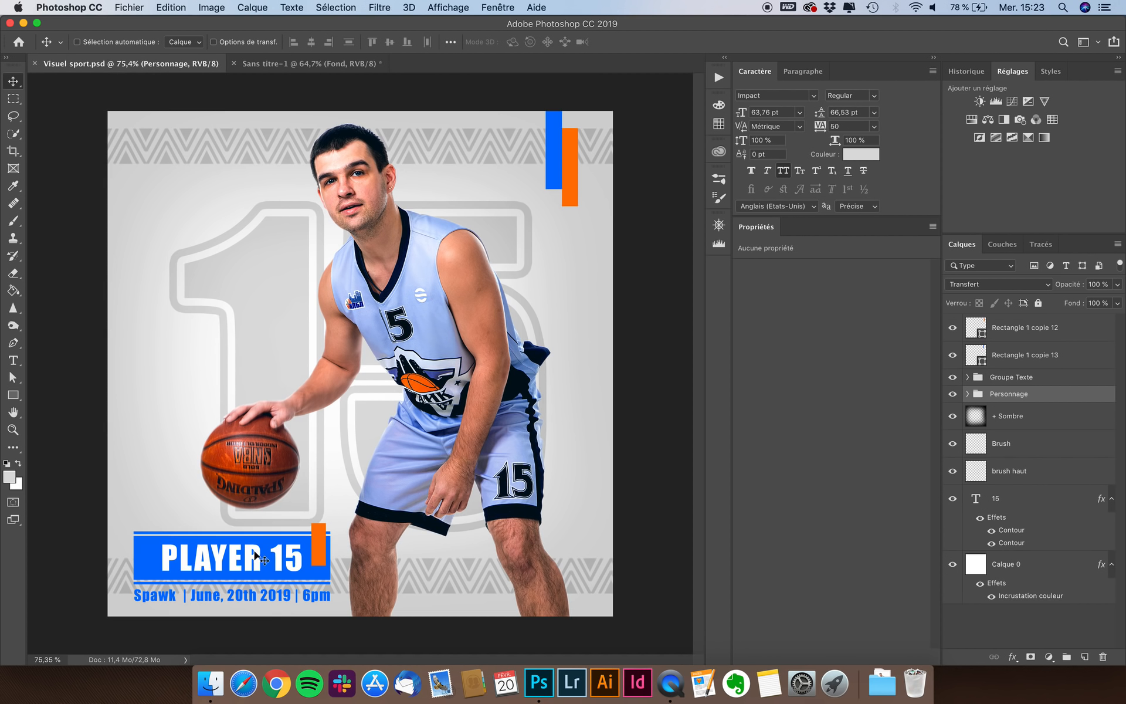
left_click(296, 66)
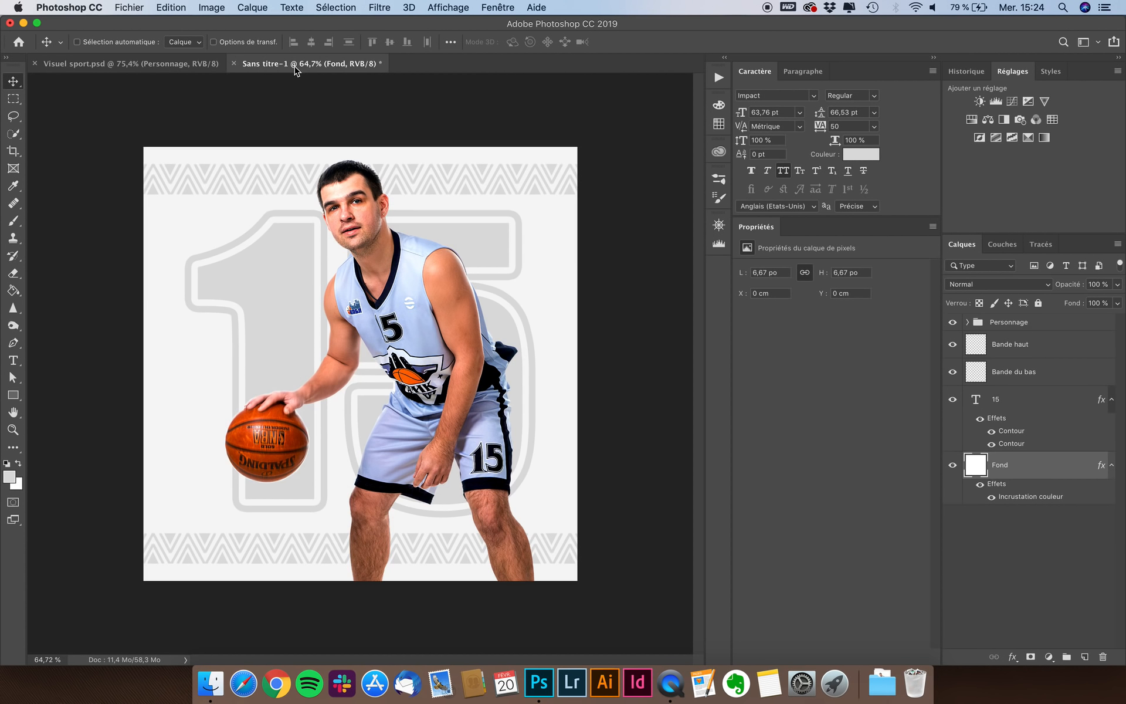
left_click(1019, 352)
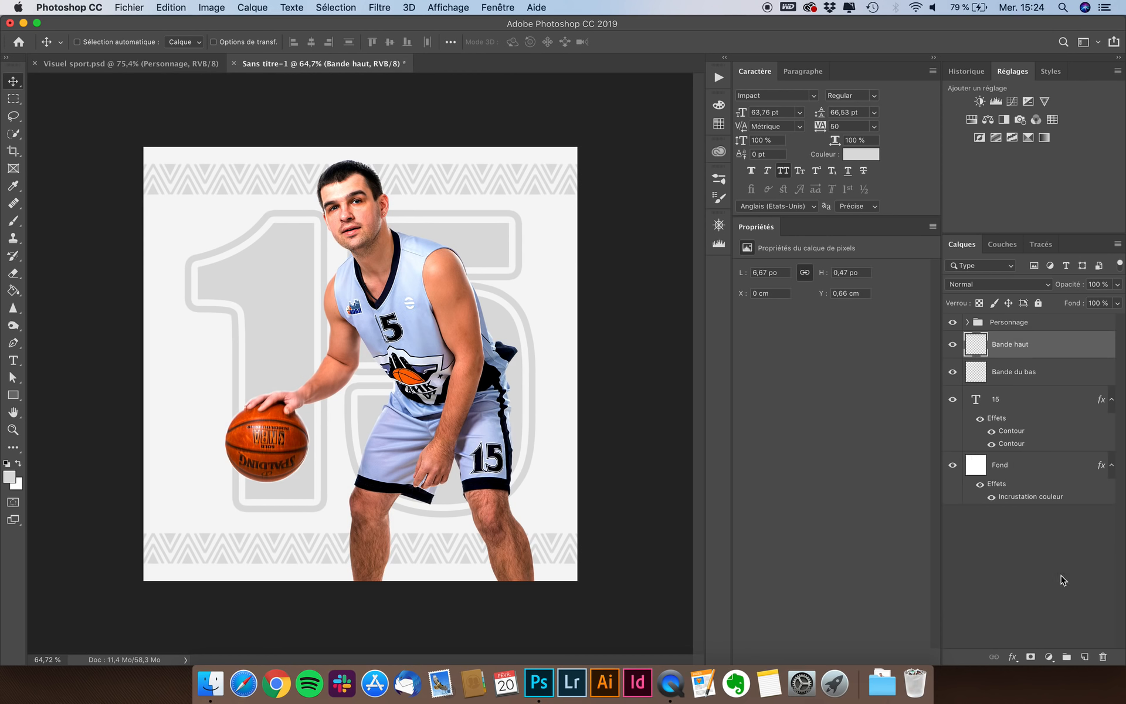
left_click(1085, 658)
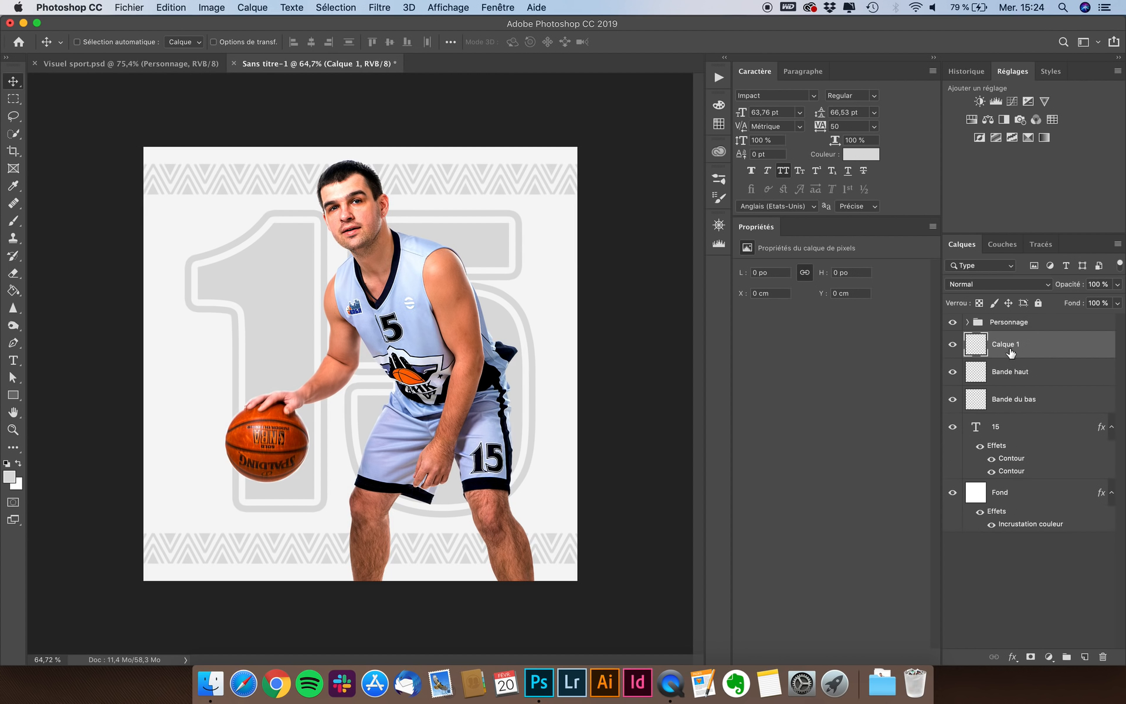
key("BackSpace")
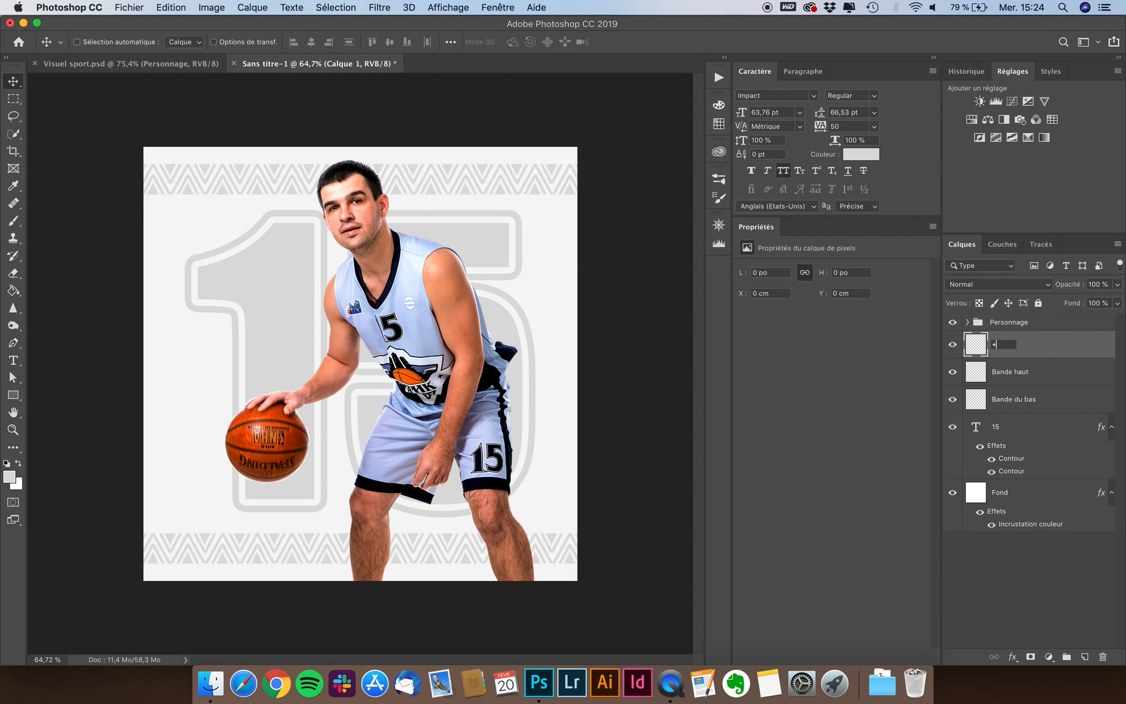
type("+ Sombre")
key("Return")
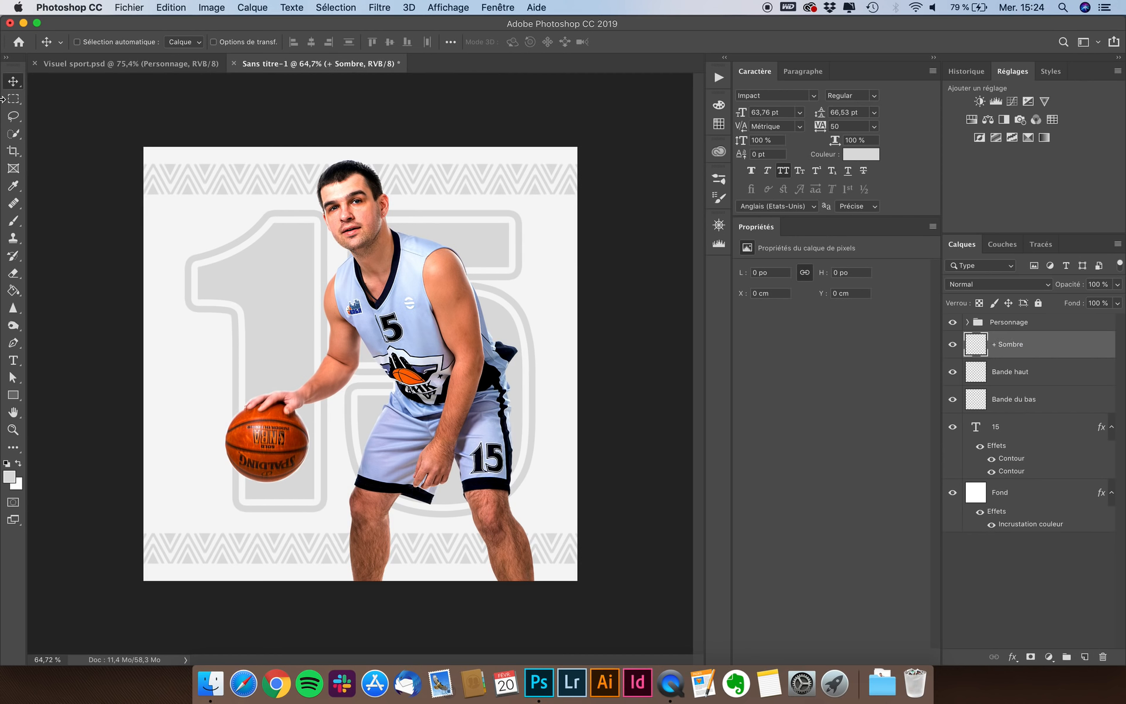
- Choose the soft round Arrondi flou brush with 0% hardness for painting on the + Sombre layer
left_click(13, 221)
left_click(87, 42)
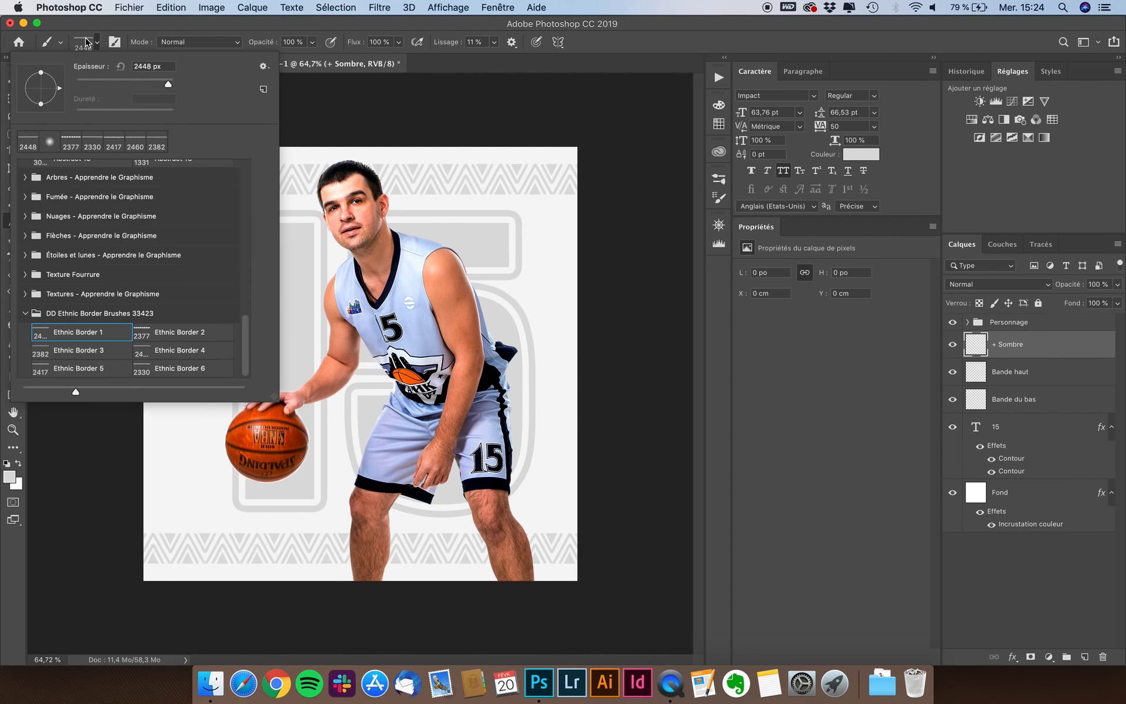
scroll(82, 194, "up", 10)
left_click(75, 188)
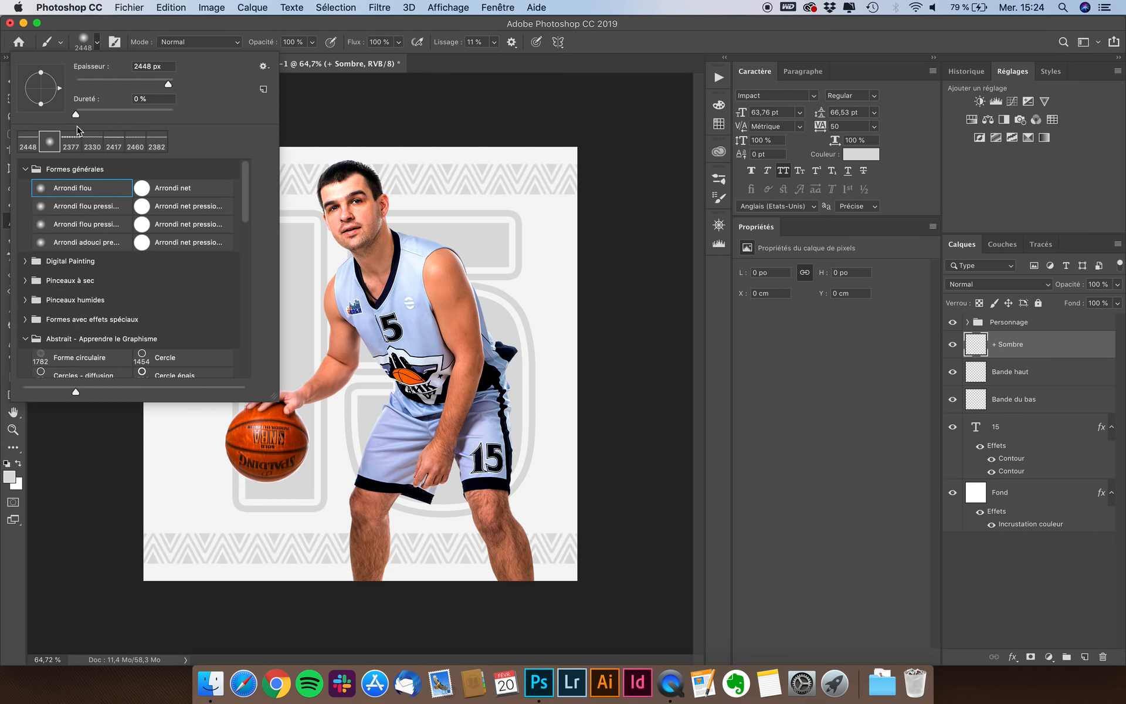
left_click_drag(78, 115, 58, 116)
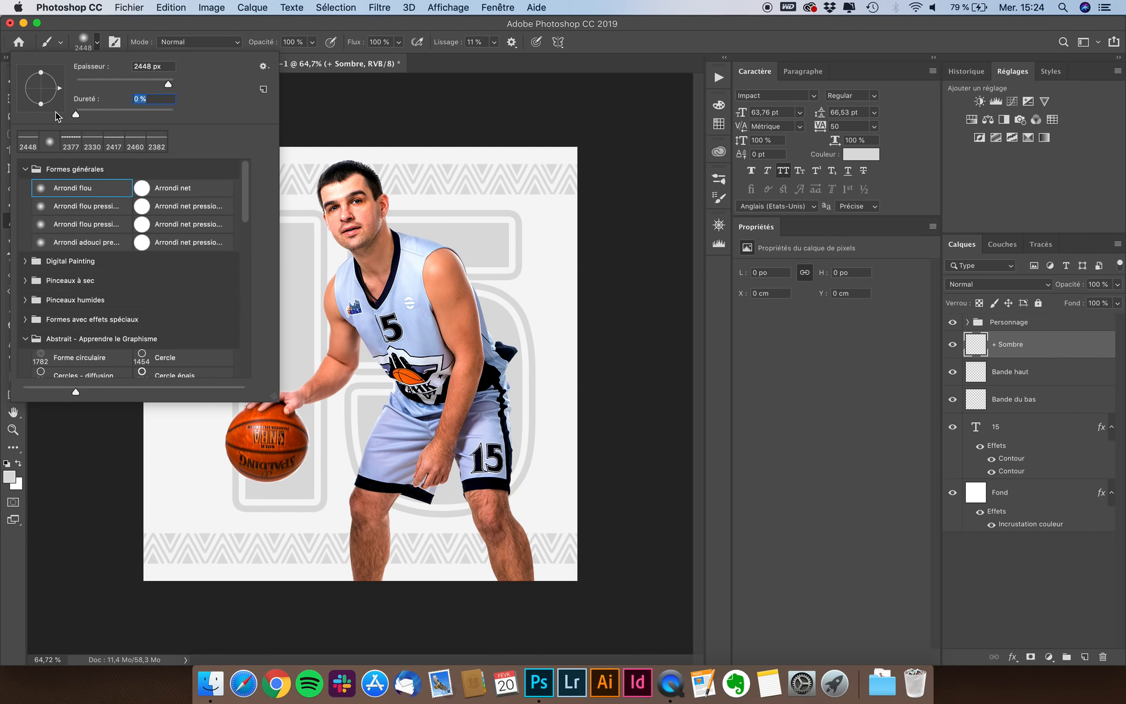
left_click(149, 81)
left_click(162, 26)
- Enlarge the brush to about 1396 px and paint a soft black vignette around the canvas edges on the + Sombre layer
scroll(343, 282, "down", 5)
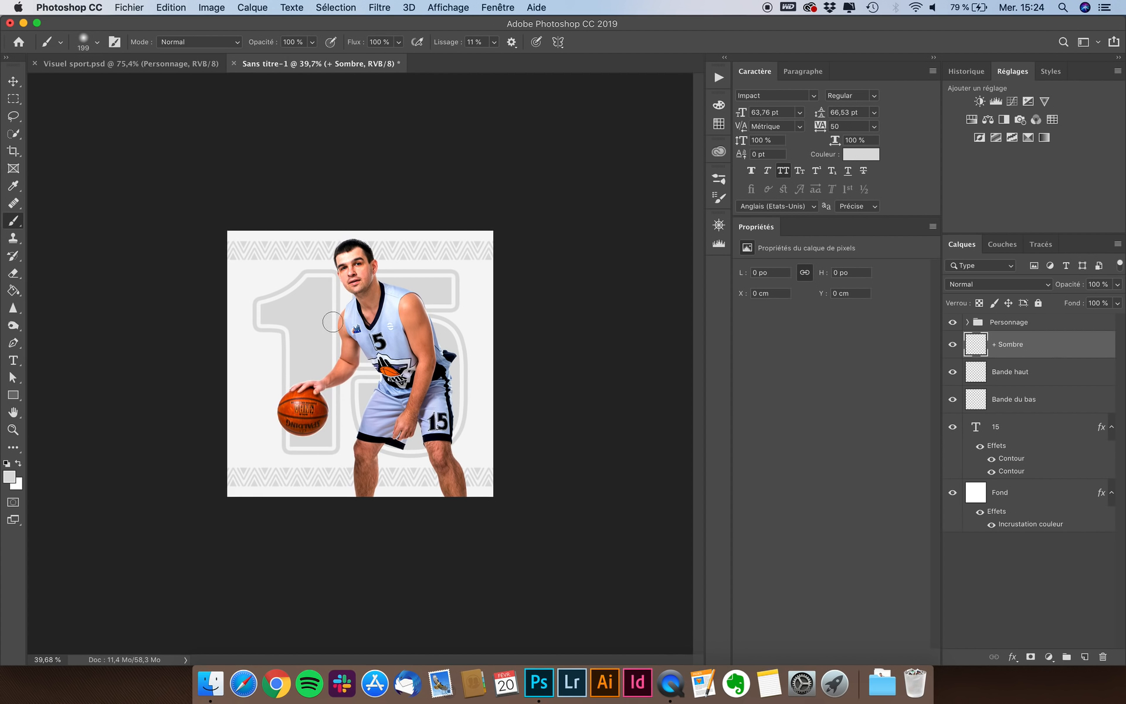
left_click_drag(335, 324, 486, 316, "ctrl+alt")
left_click(7, 464)
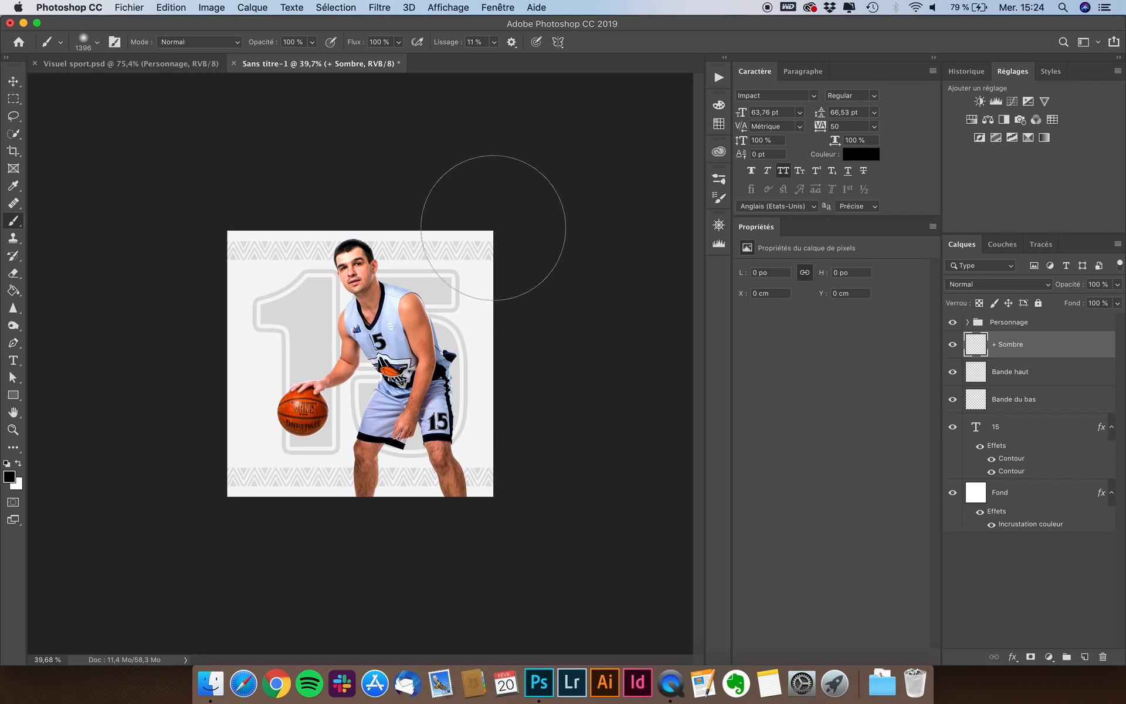
mouse_move(510, 191)
left_mouse_down()
mouse_move(518, 201)
mouse_move(266, 164)
mouse_move(154, 271)
mouse_move(194, 232)
mouse_move(160, 473)
mouse_move(156, 303)
mouse_move(201, 534)
mouse_move(442, 554)
mouse_move(548, 544)
mouse_move(548, 254)
mouse_move(542, 539)
mouse_move(487, 196)
mouse_move(201, 207)
mouse_move(221, 206)
mouse_move(158, 427)
mouse_move(167, 329)
left_mouse_up()
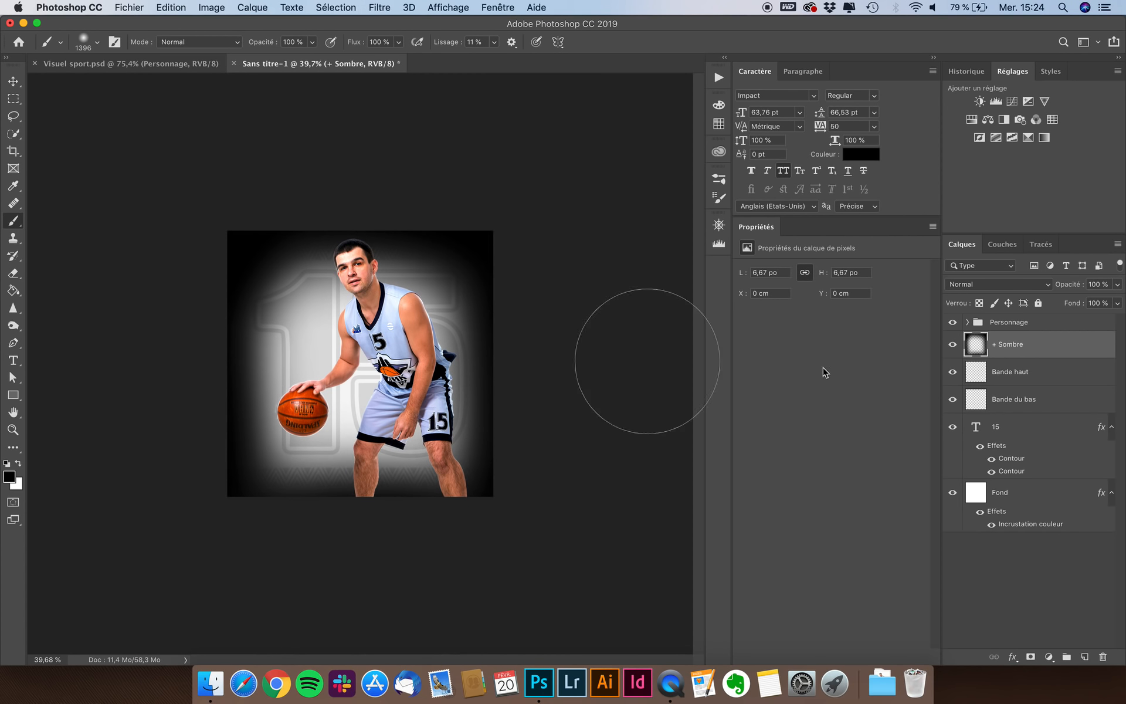
- Lower the opacity of the + Sombre vignette layer to 16%, comparing the poster with and without it
left_click(1118, 284)
left_click_drag(1077, 305, 1066, 300)
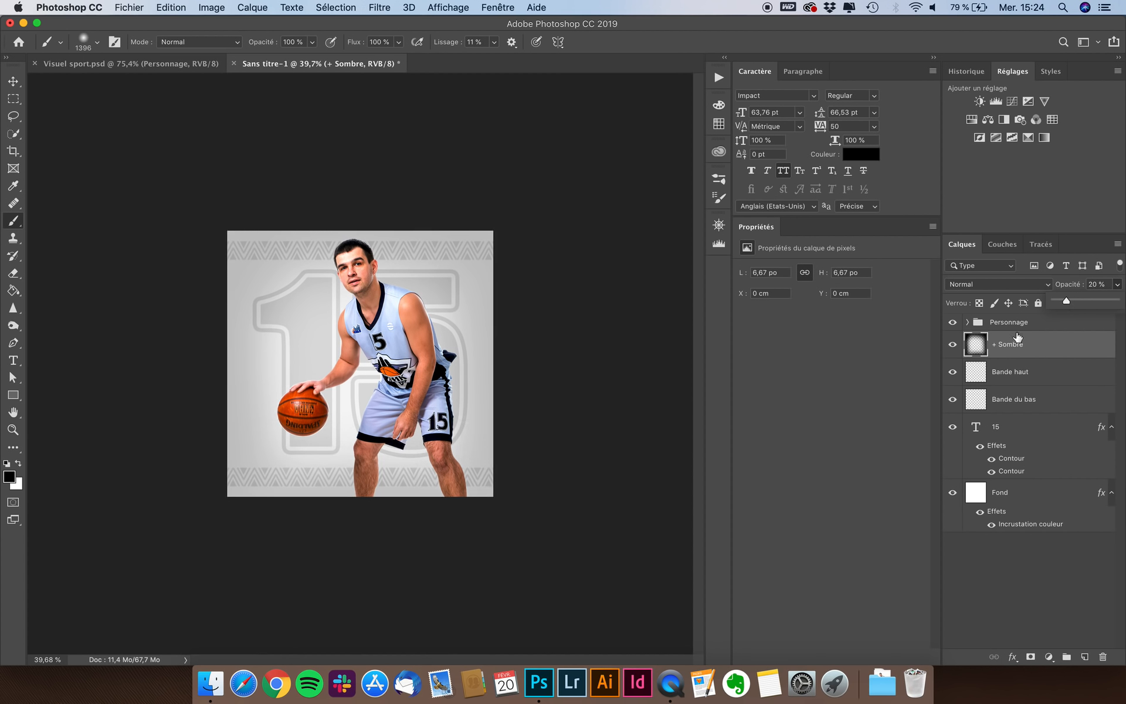
left_click(951, 346)
left_click(953, 346)
left_click(1118, 283)
left_click_drag(1067, 303, 1065, 303)
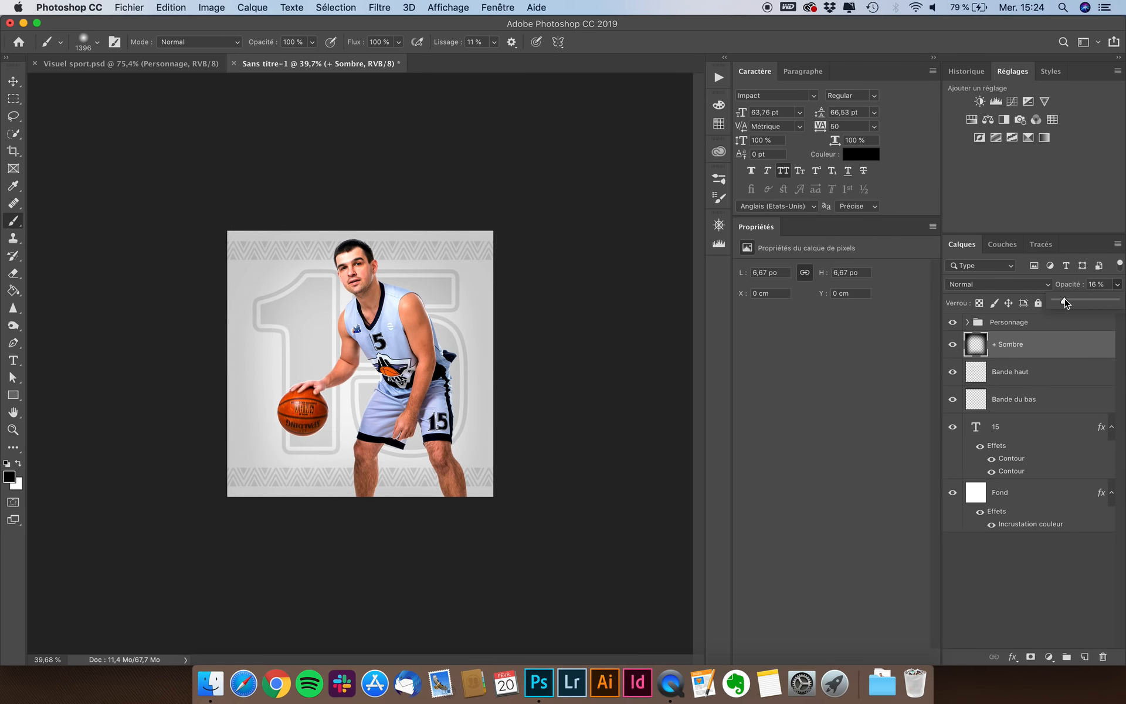
left_click(1068, 351)
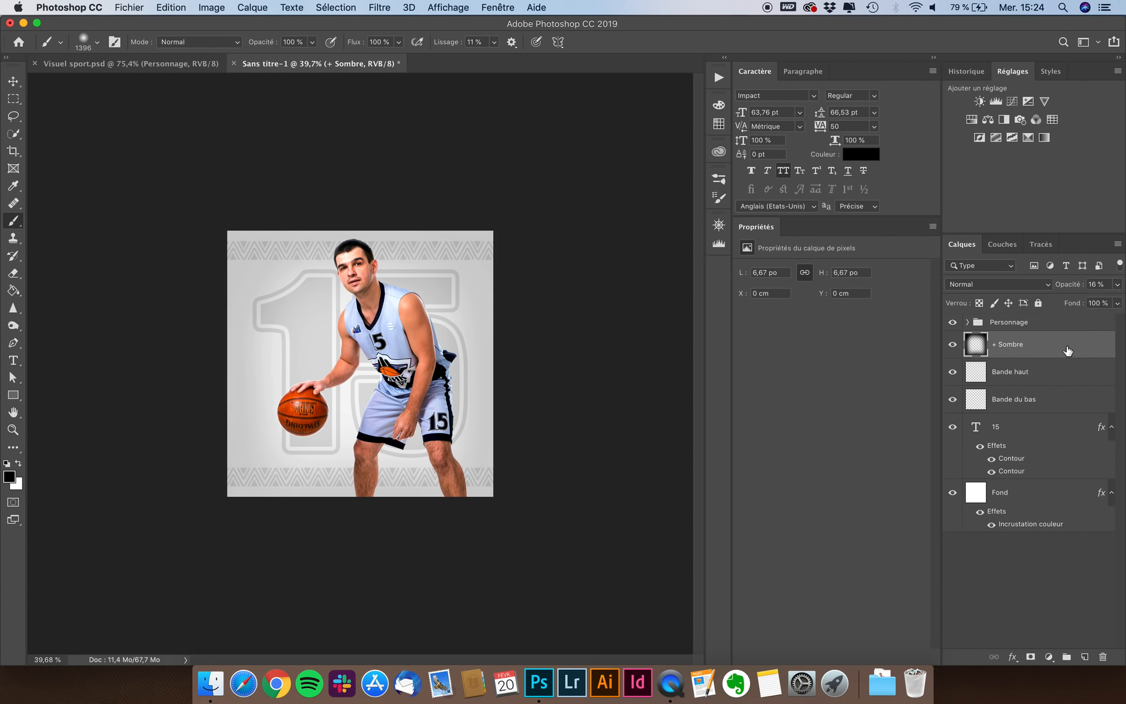
left_click(1055, 327)
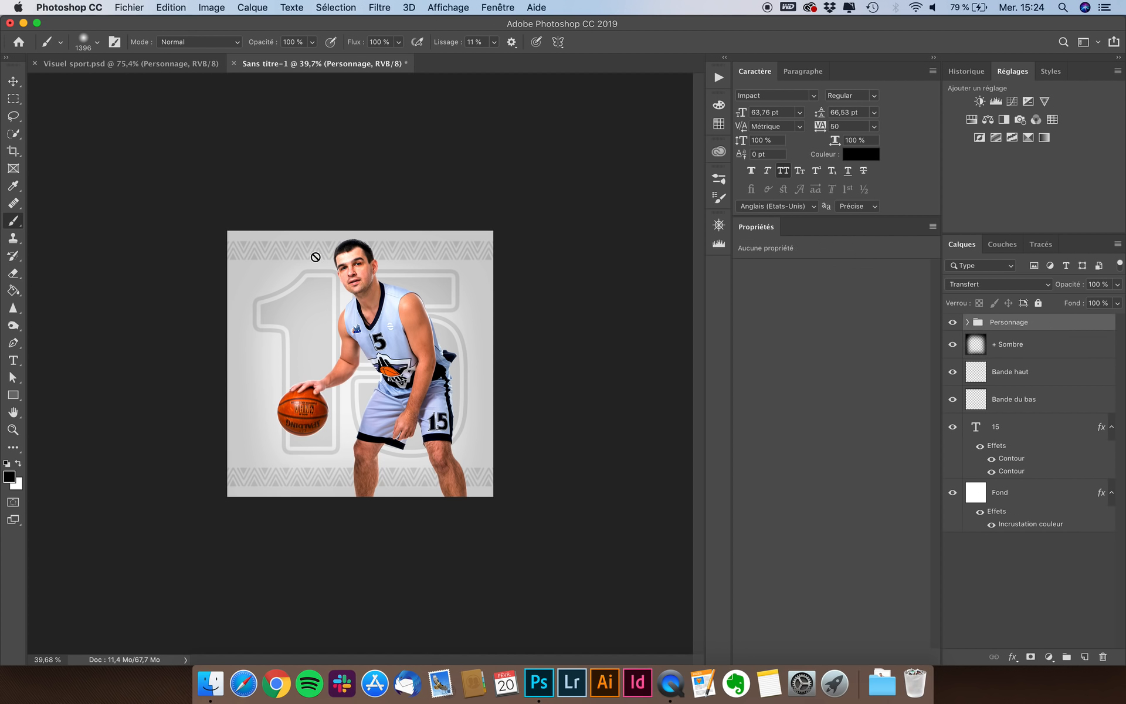
scroll(316, 257, "up", 3)
left_click(13, 81)
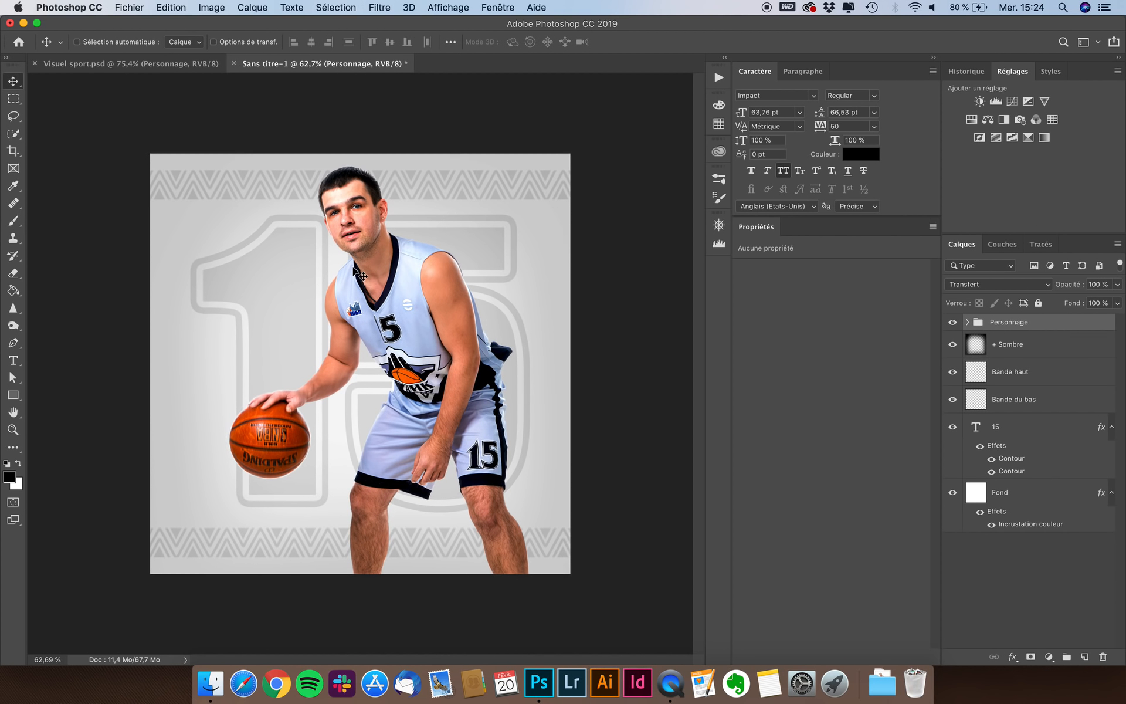
left_click(13, 361)
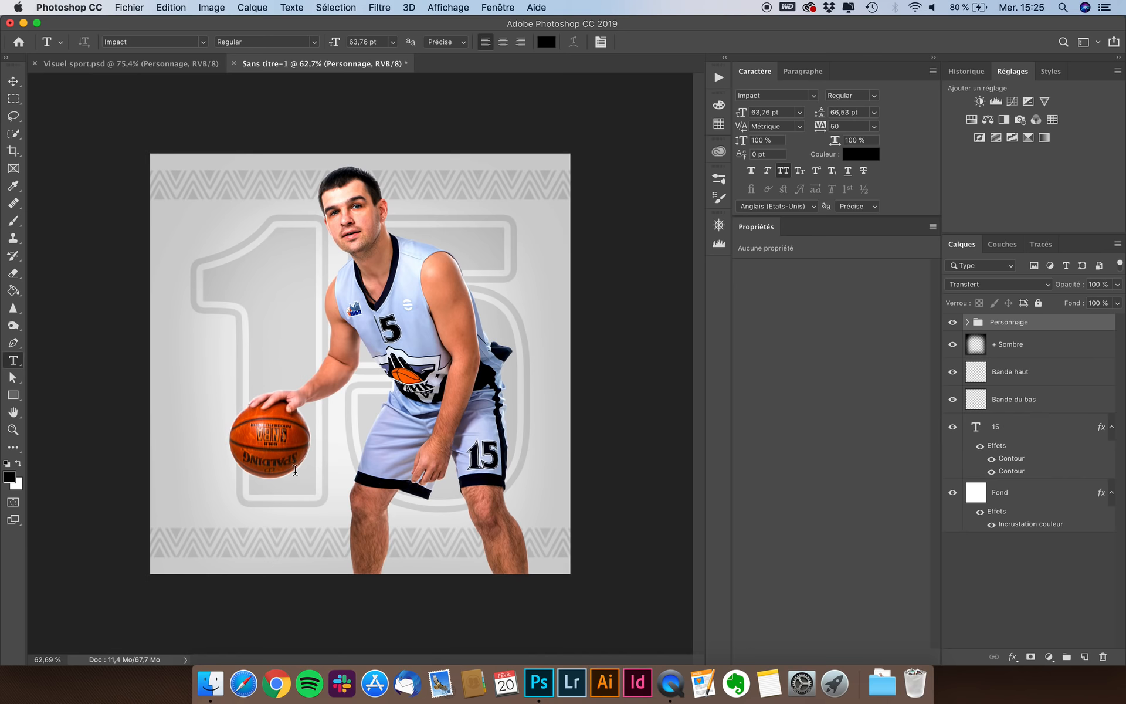
left_click(248, 506)
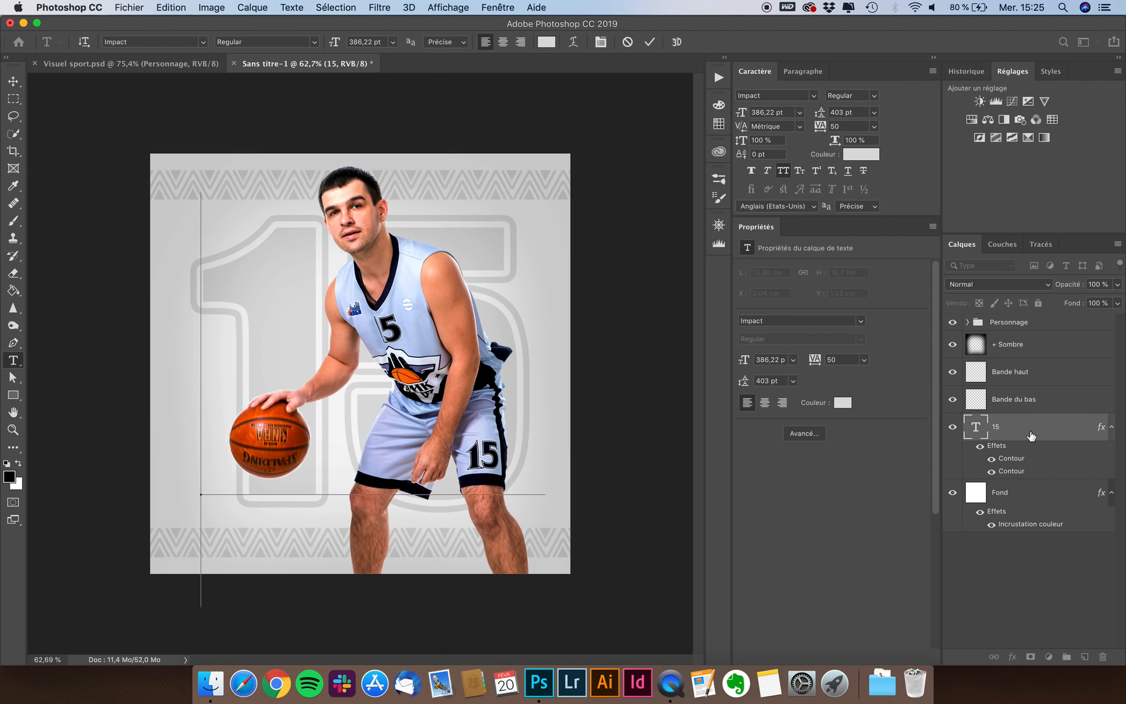
left_click(13, 81)
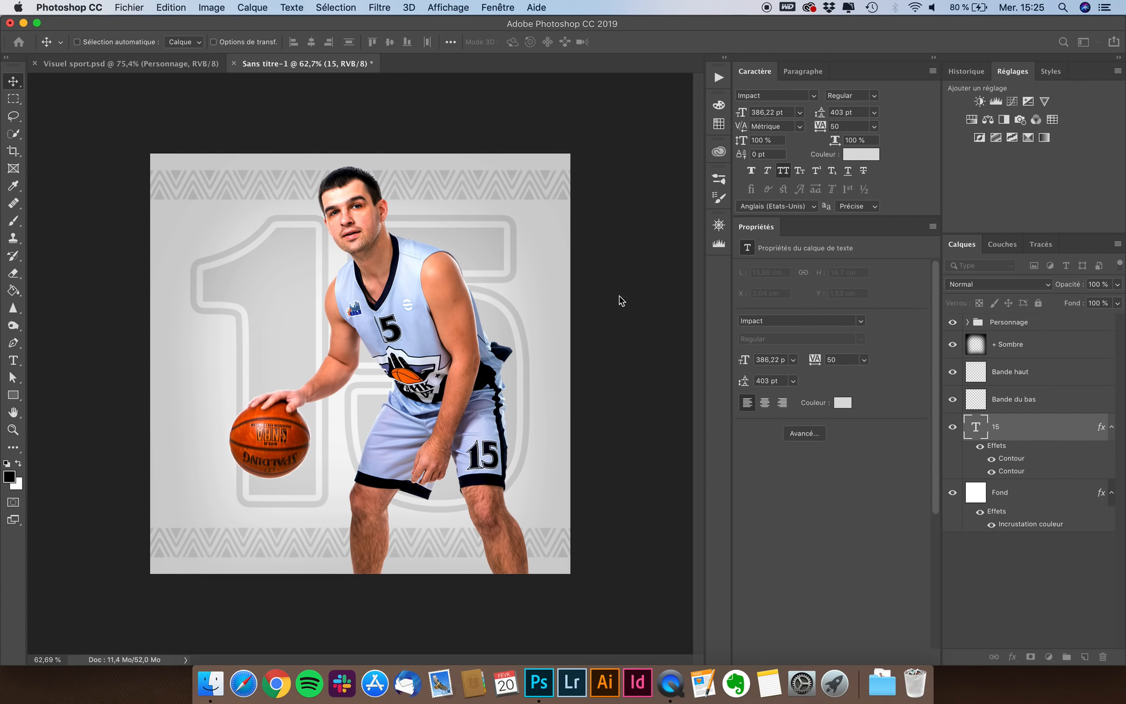
- Hide the 15 layer and add a PLAYER 15 title in Impact at 63,76 pt above the Personnage group
left_click(952, 427)
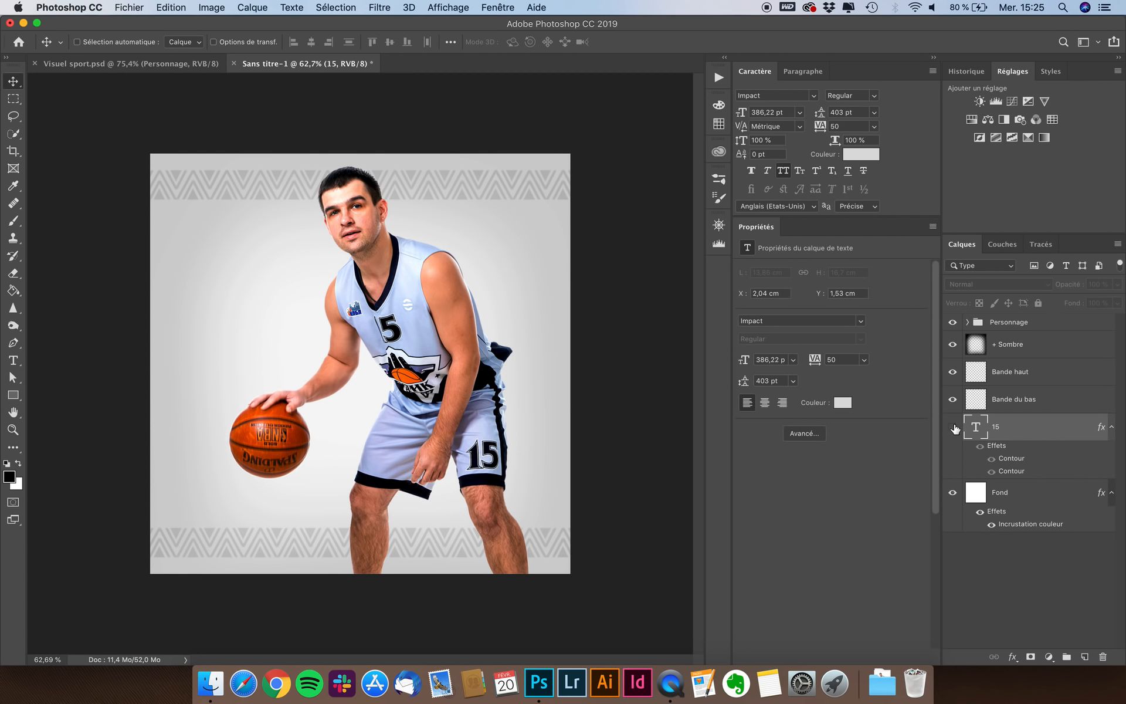
left_click(1026, 325)
key("t")
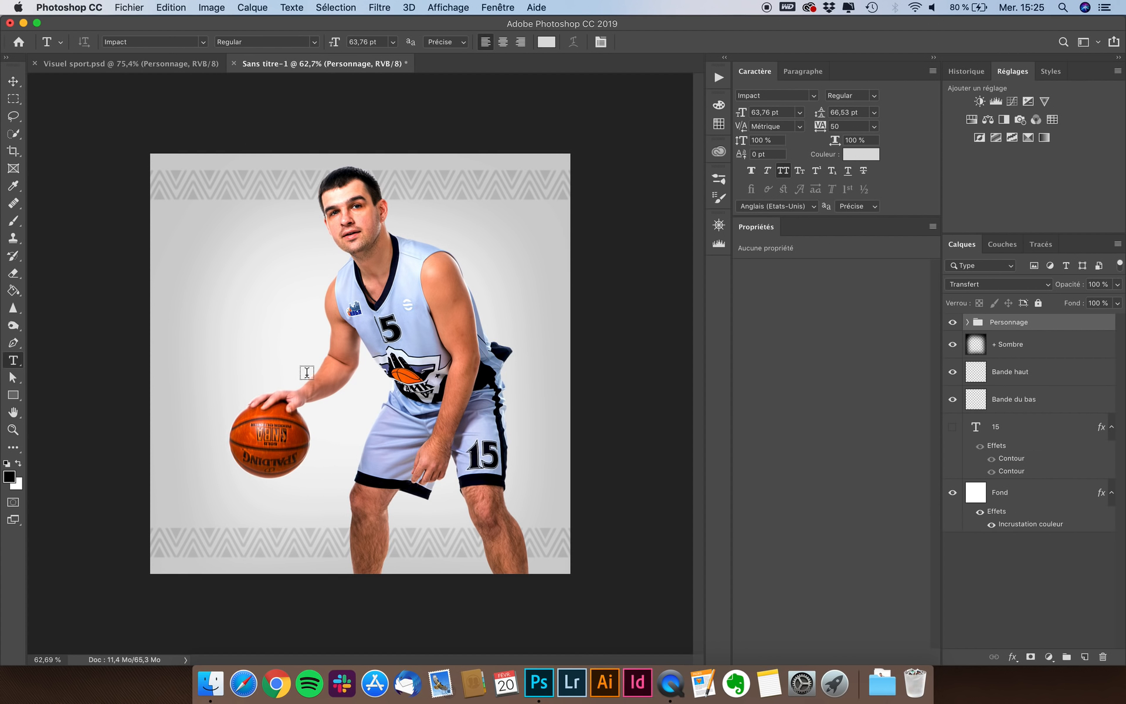
left_click(232, 489)
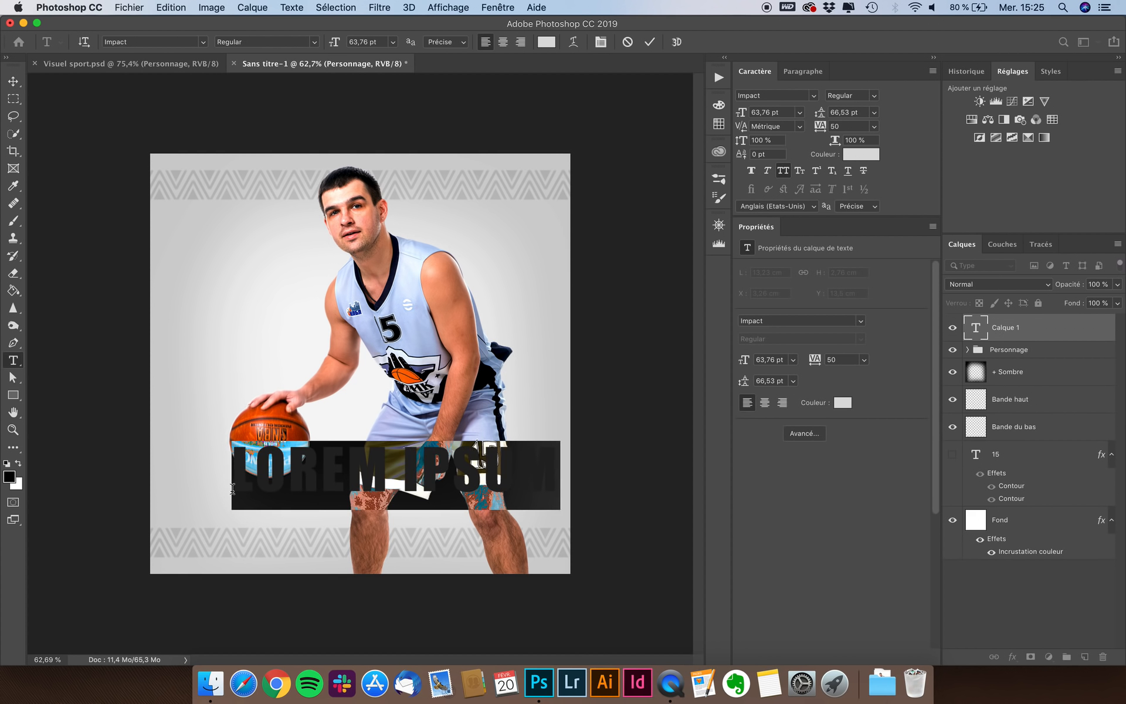
type("PLAY")
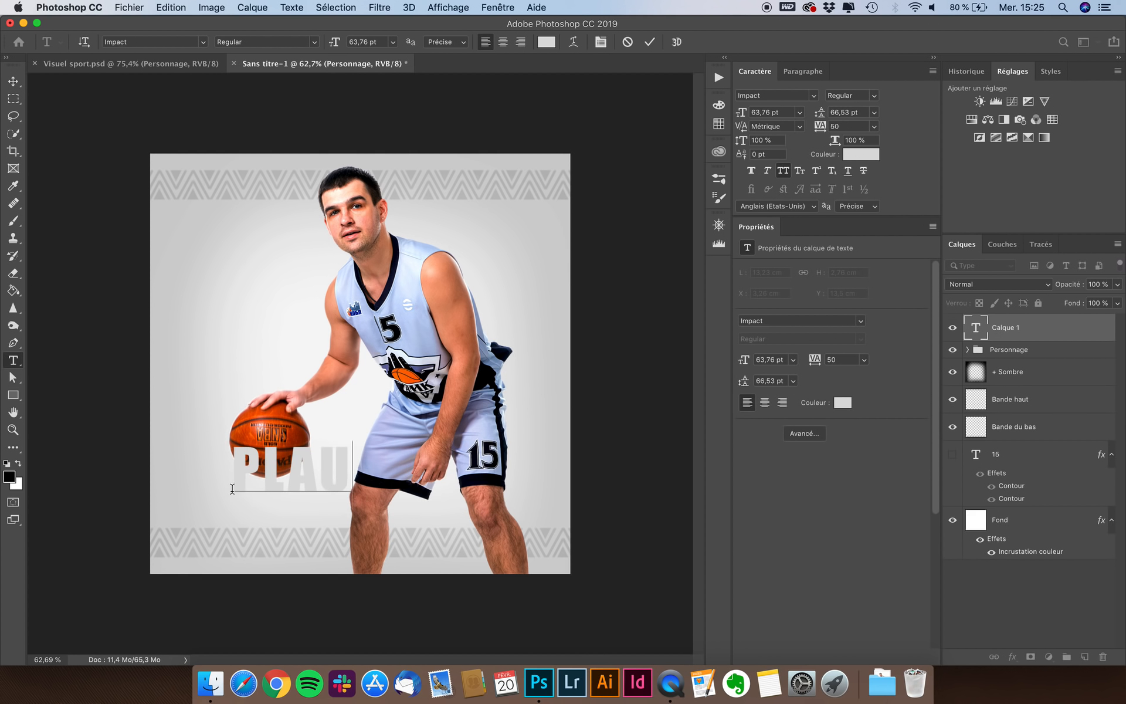
type("ER 15")
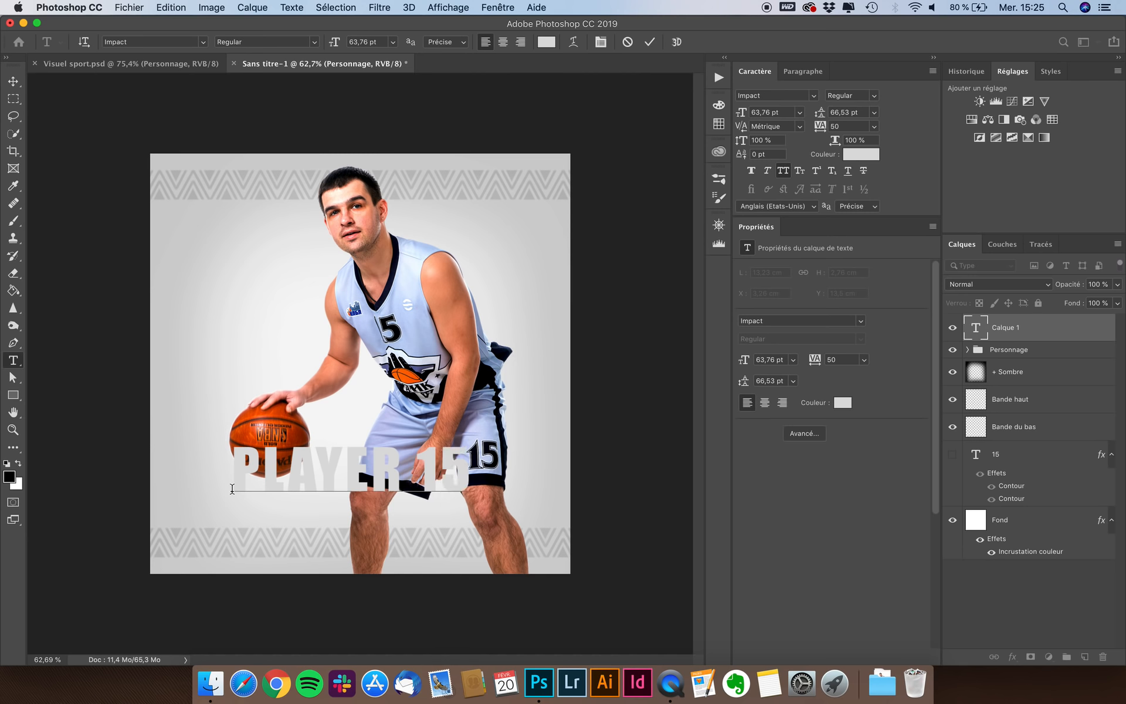
left_click(13, 81)
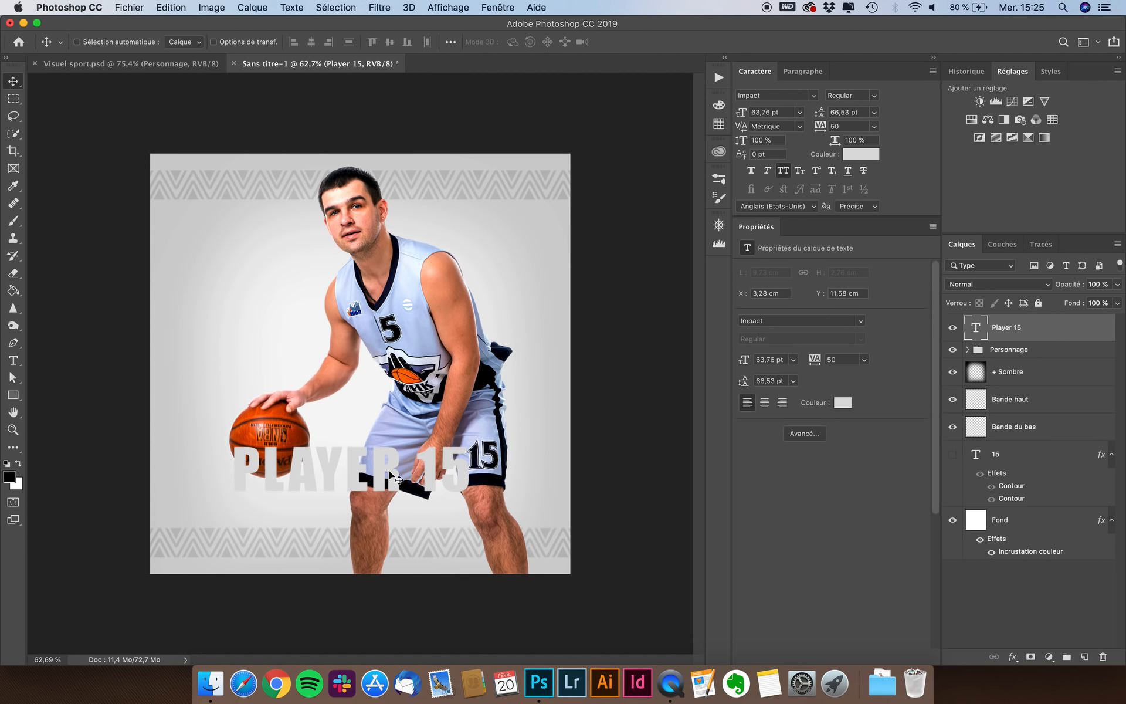
- Nudge the PLAYER 15 title slightly down and left and set its text colour to white (ffffff)
mouse_move(395, 476)
left_mouse_down()
mouse_move(341, 497)
mouse_move(396, 482)
left_mouse_up()
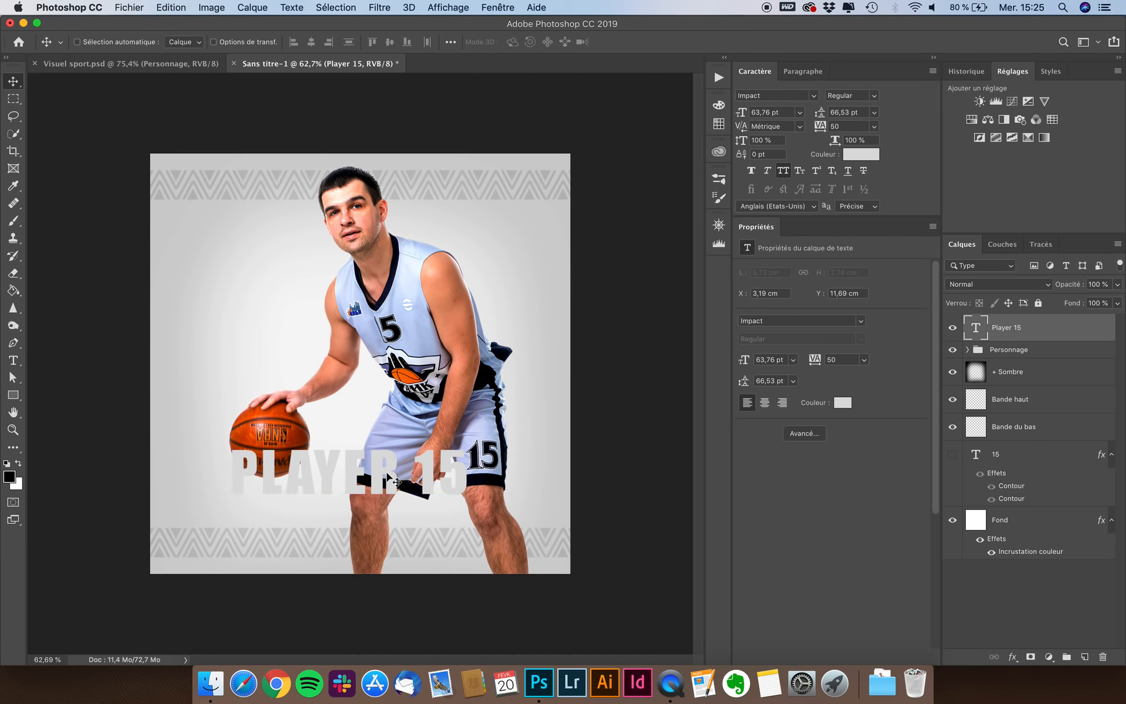
left_click_drag(375, 468, 374, 472)
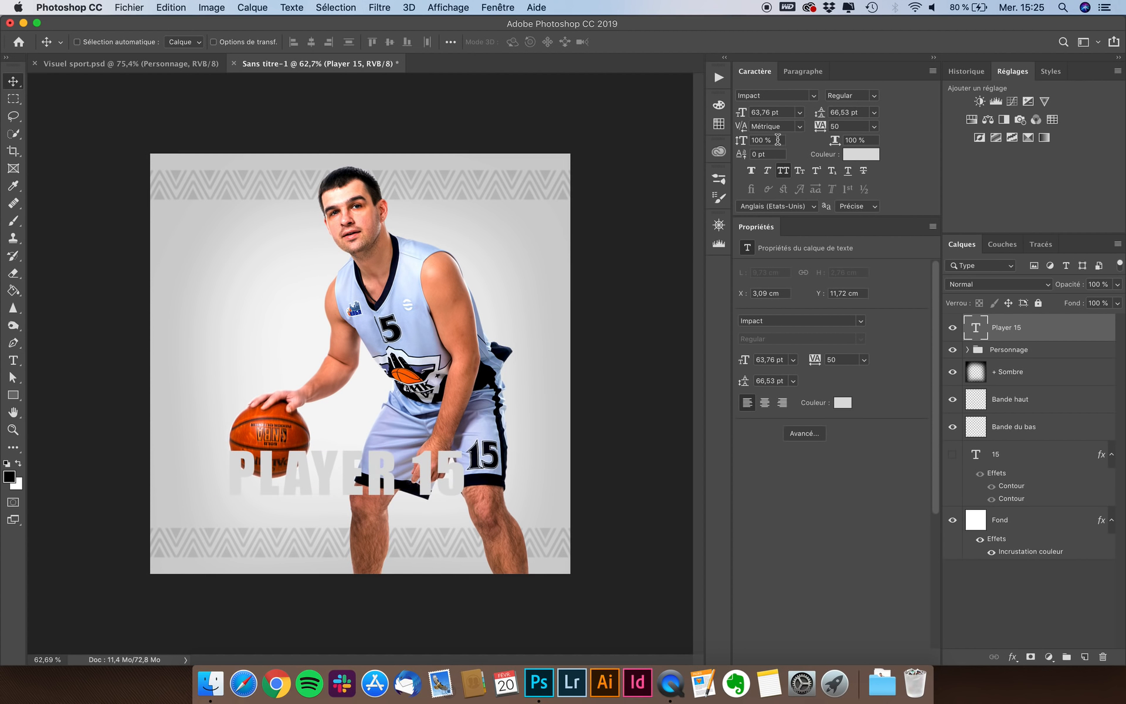
left_click(858, 156)
left_click_drag(709, 327, 636, 259)
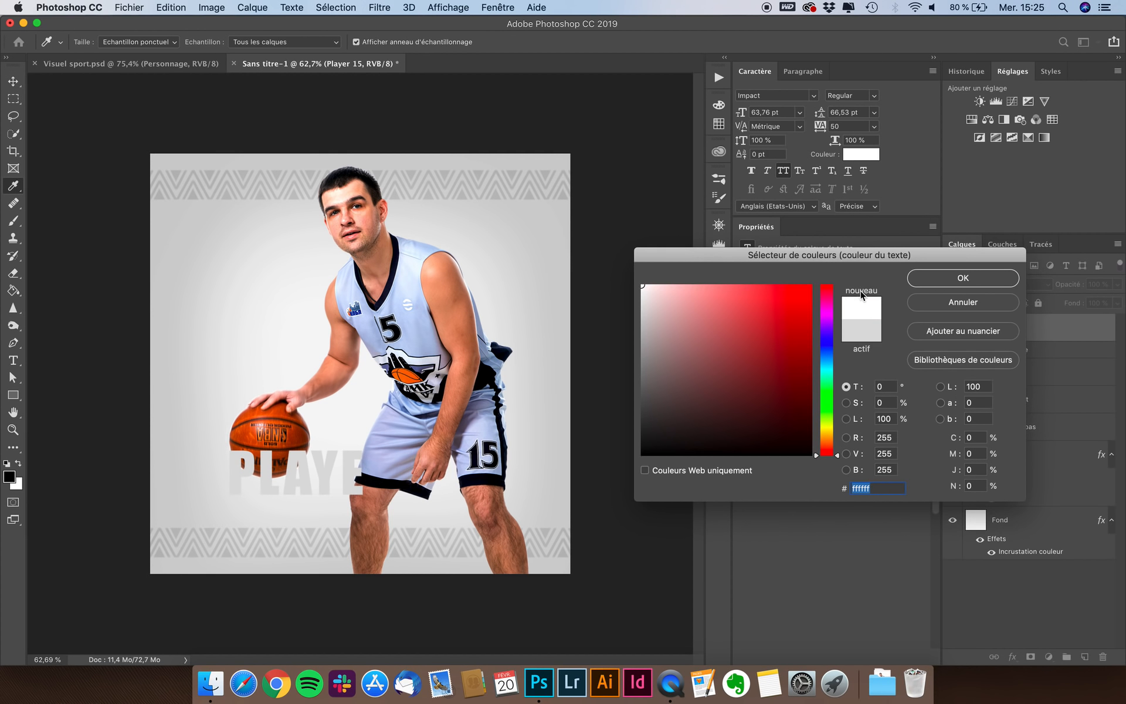
left_click(949, 274)
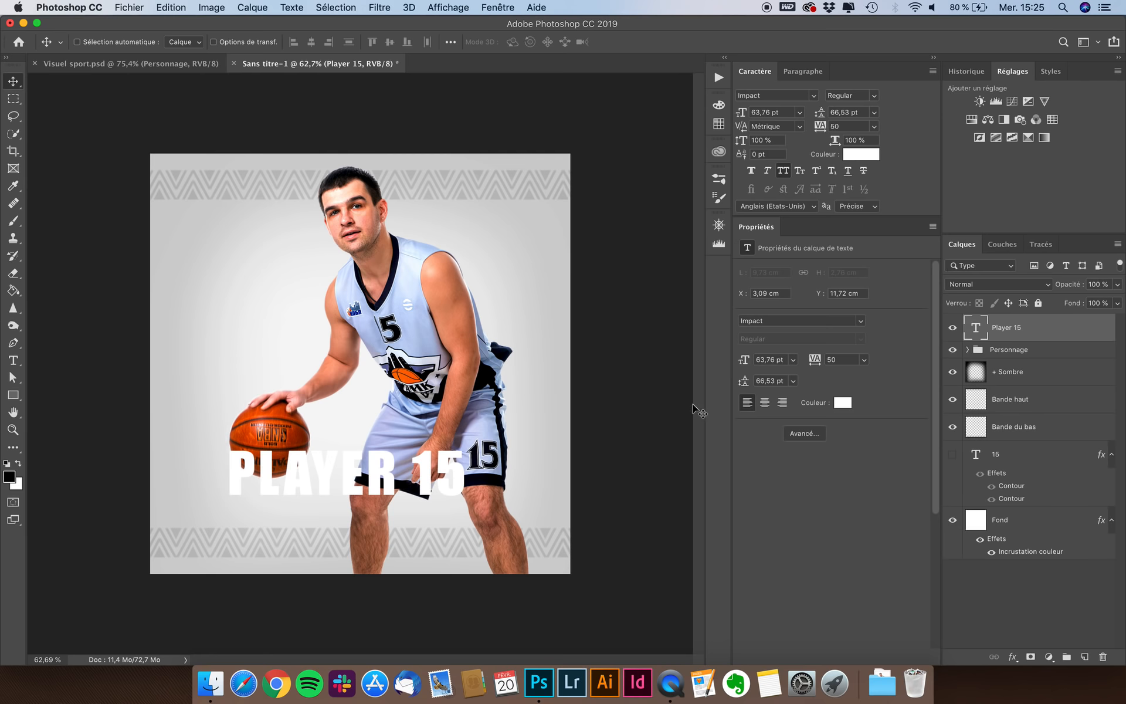
- Scale the PLAYER 15 title down to about 41,73 pt and place it below the ball, just above the lower band
key("super+t")
left_click_drag(469, 446, 384, 468)
key("Return")
left_click_drag(297, 496, 252, 516)
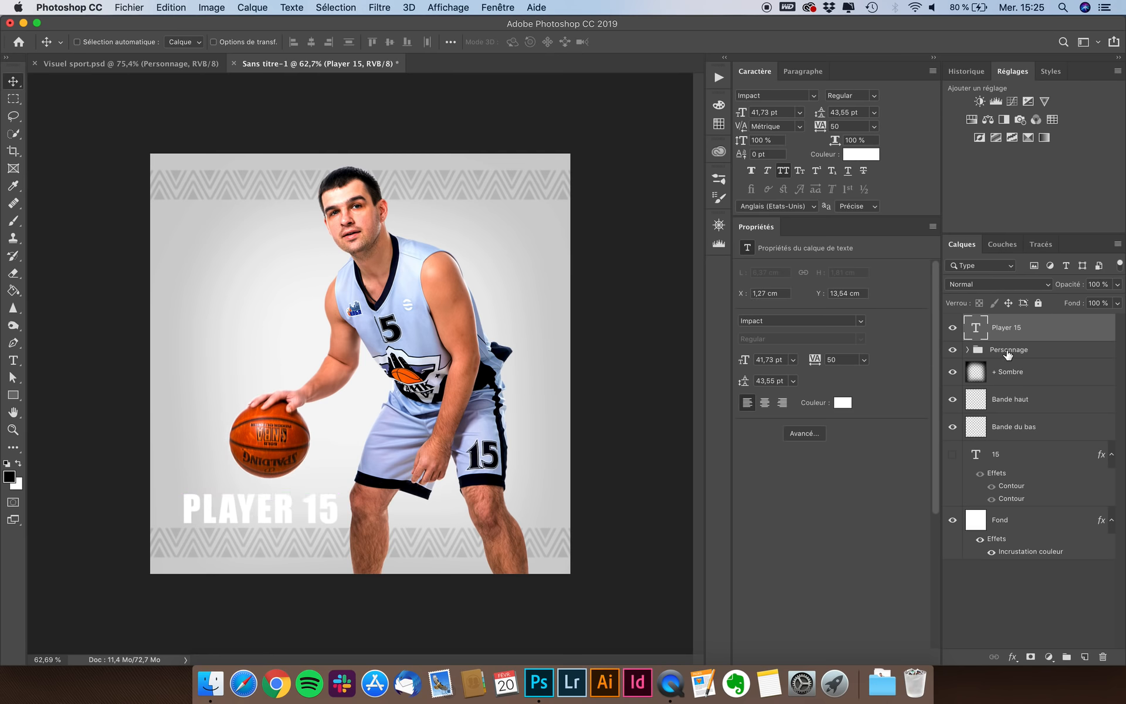
- Select the Personnage group and set up the Rectangle tool in shape mode with a blue 0072ff fill
left_click(1007, 350)
left_click(13, 396)
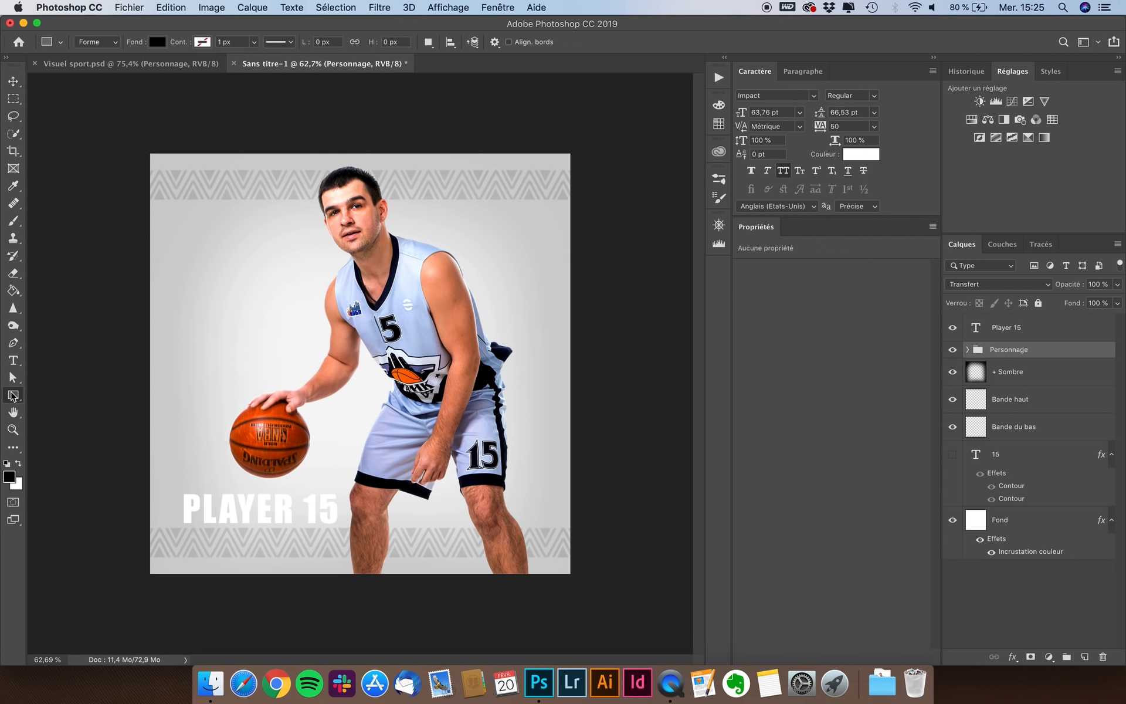
left_click(13, 396)
left_click(64, 394)
left_click(158, 42)
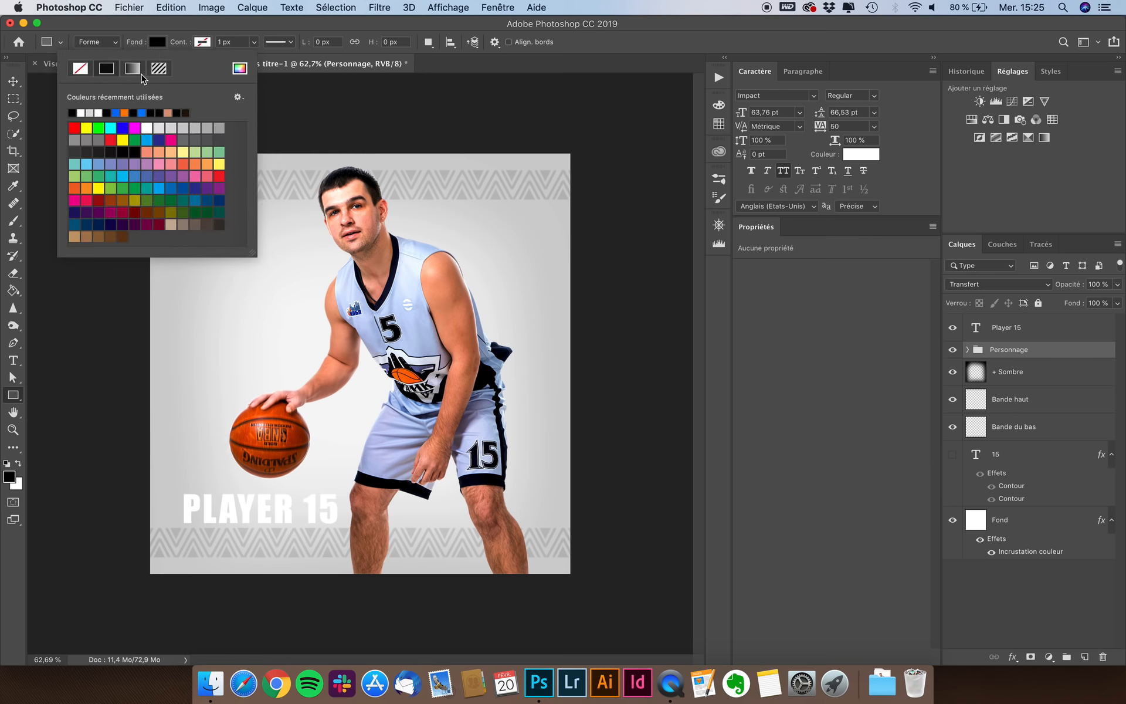
left_click(116, 112)
left_click(239, 69)
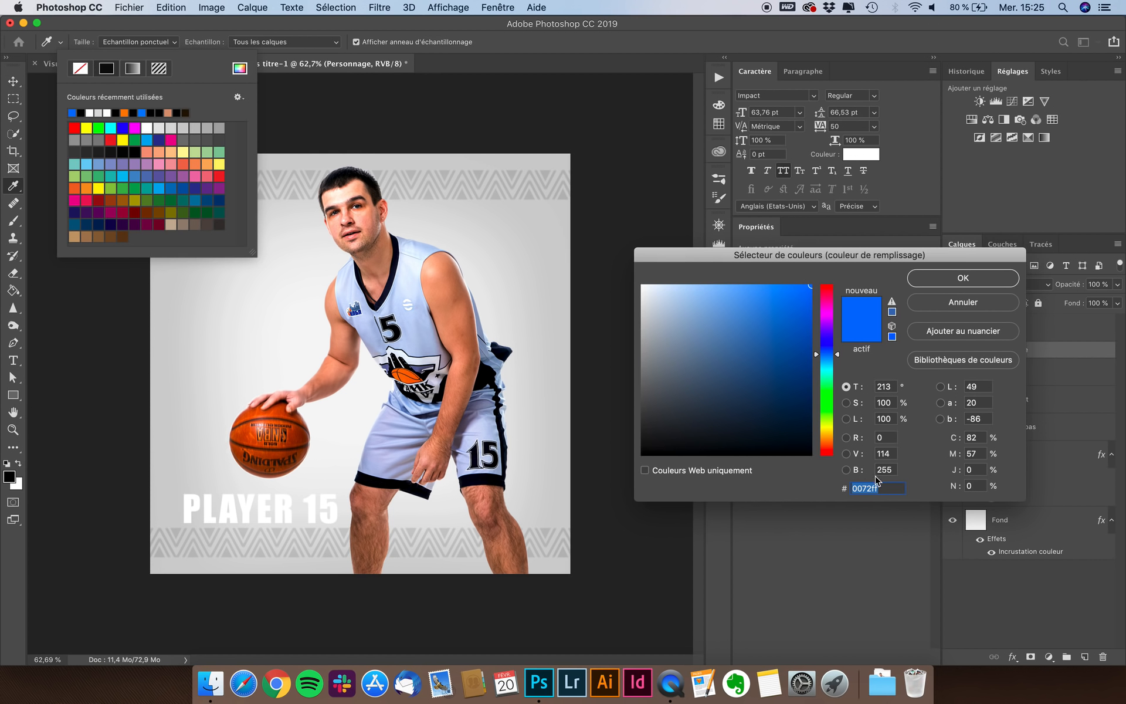
left_click(888, 488)
left_click(955, 286)
- Draw a rectangle about 875 by 211 px behind the PLAYER 15 title and widen it to about 944 px
left_click(171, 488)
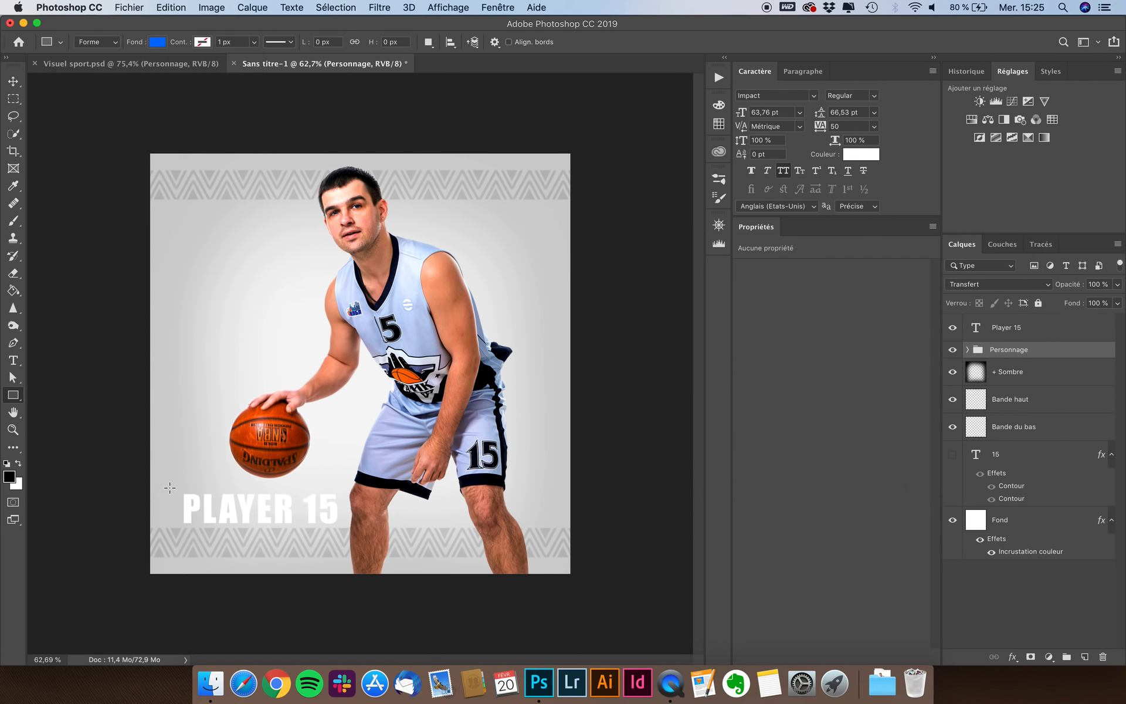
left_click_drag(169, 488, 354, 531)
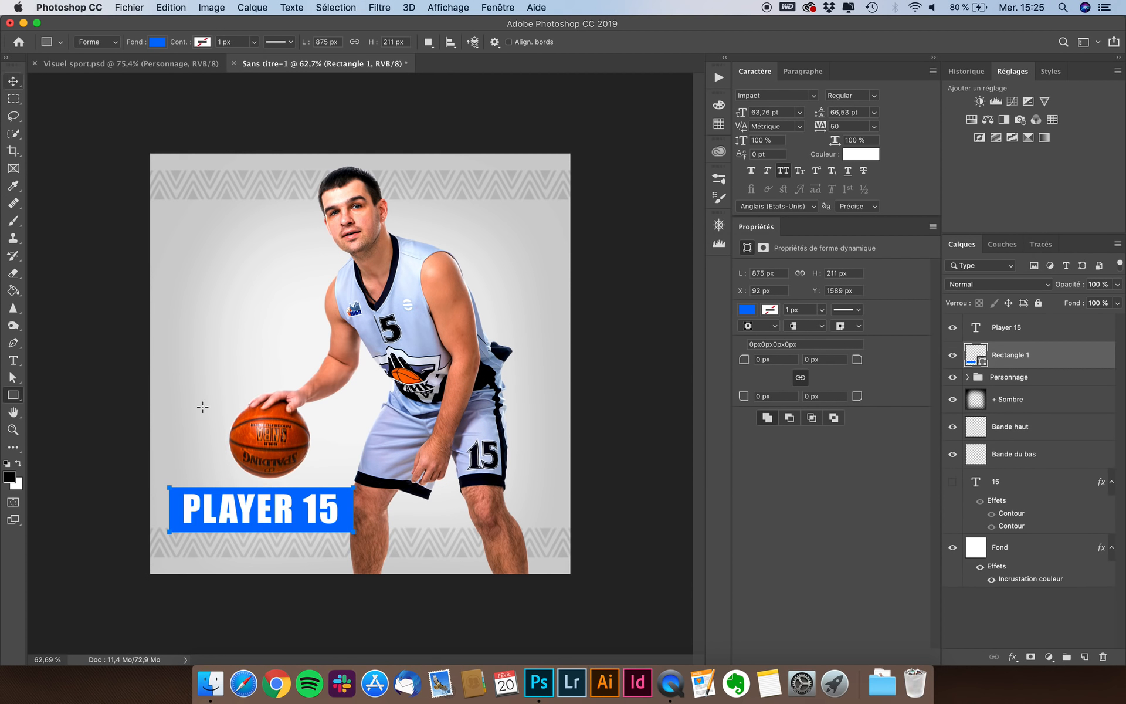
scroll(74, 352, "up", 5)
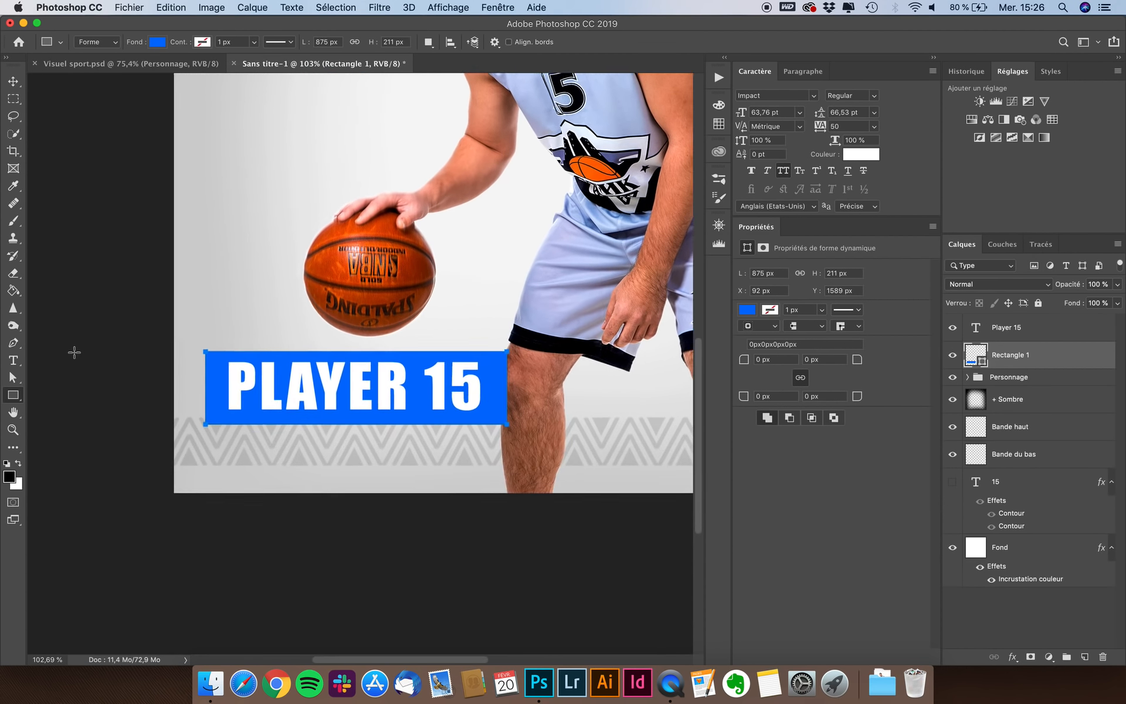
key("super+t")
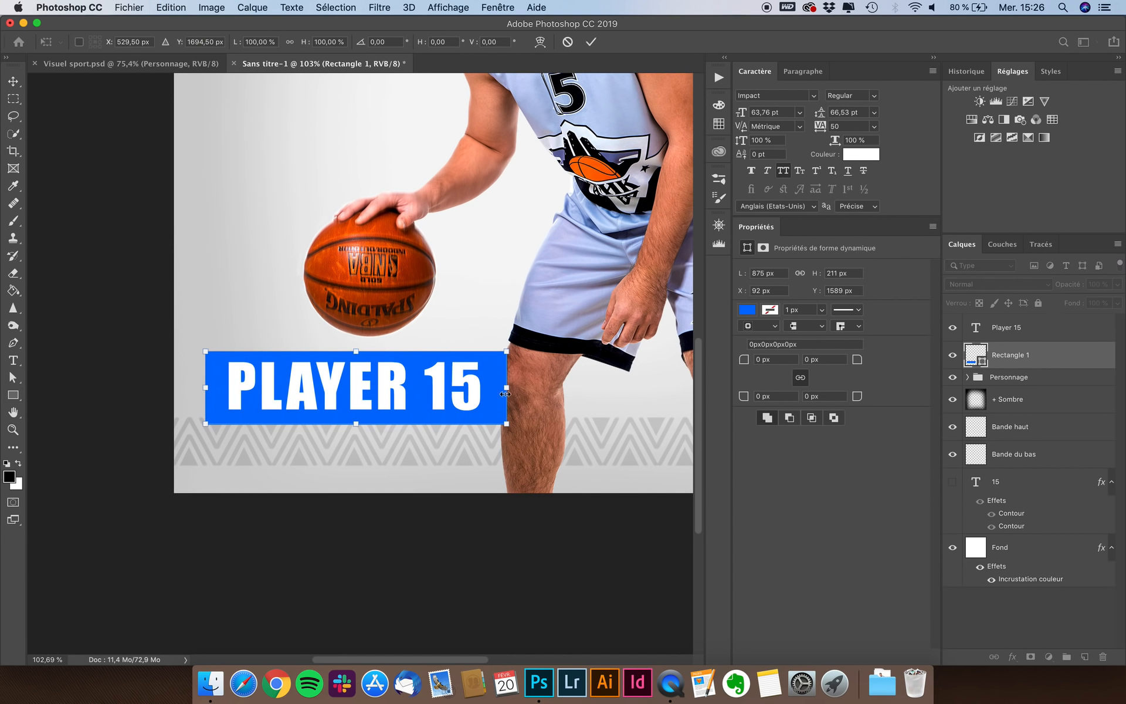
left_click_drag(508, 387, 531, 388)
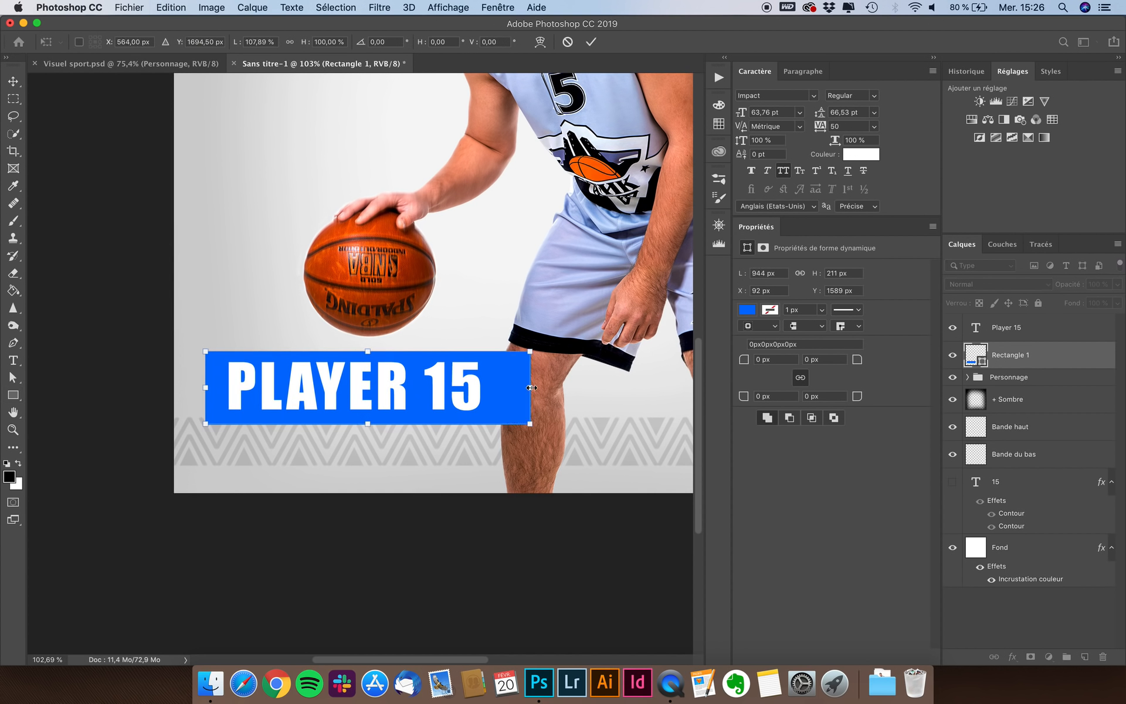
key("Return")
- Move the PLAYER 15 title toward the middle of the blue rectangle and scale it down to about 35,67 pt
left_click(10, 84)
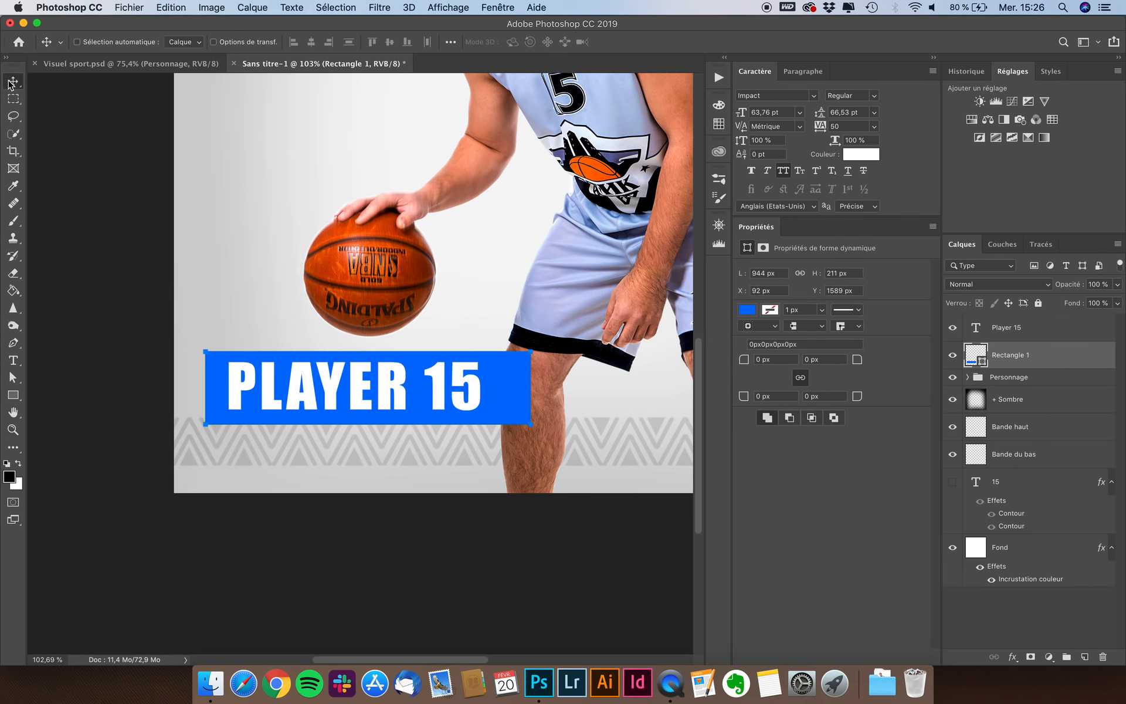
left_click(1038, 333)
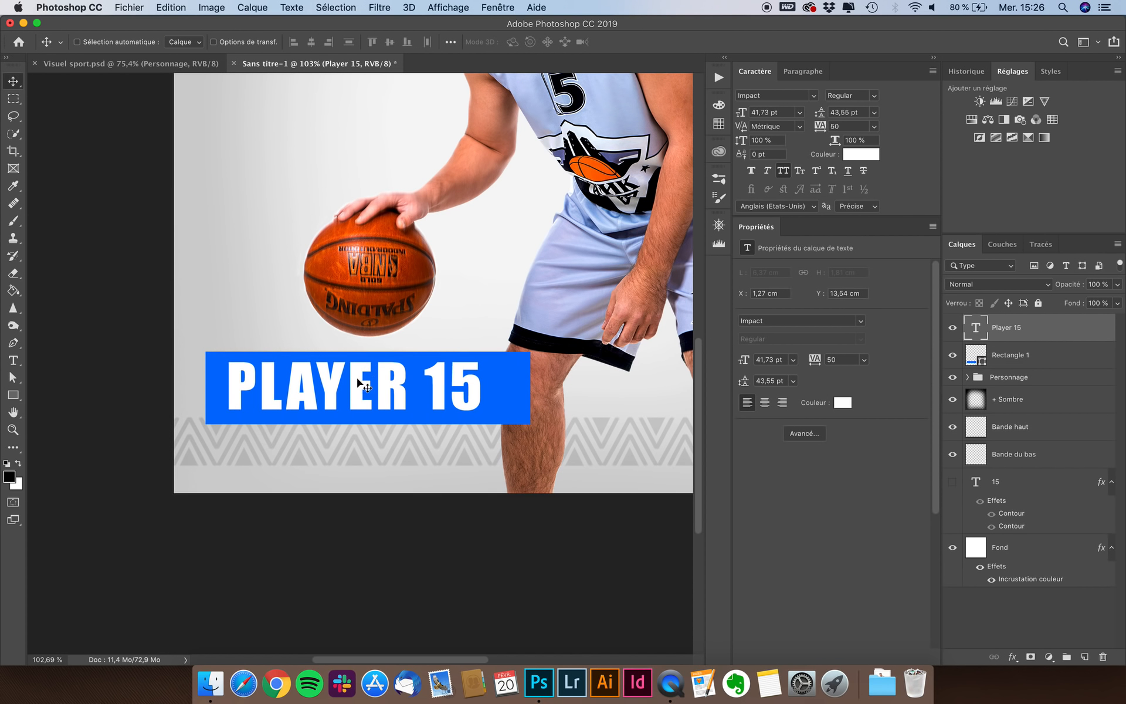
left_click_drag(362, 382, 378, 384)
key("super+t")
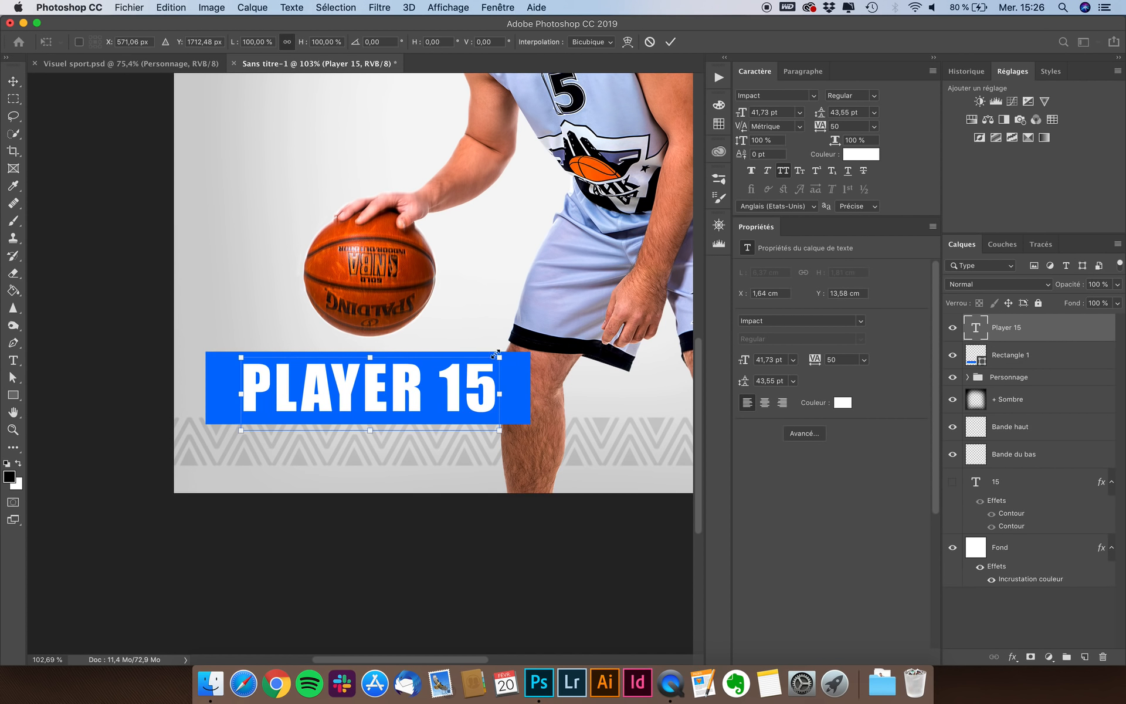
left_click_drag(498, 355, 441, 394)
key("Return")
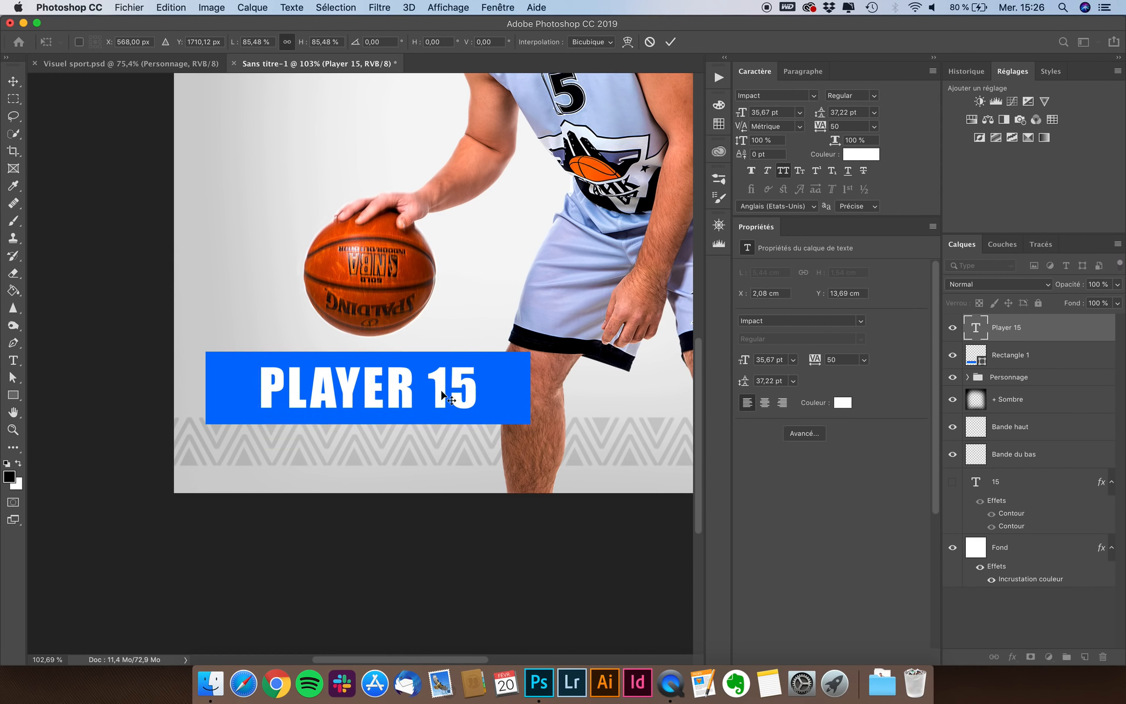
- Align the PLAYER 15 title and the blue rectangle on their vertical and horizontal centres
left_click(1024, 356)
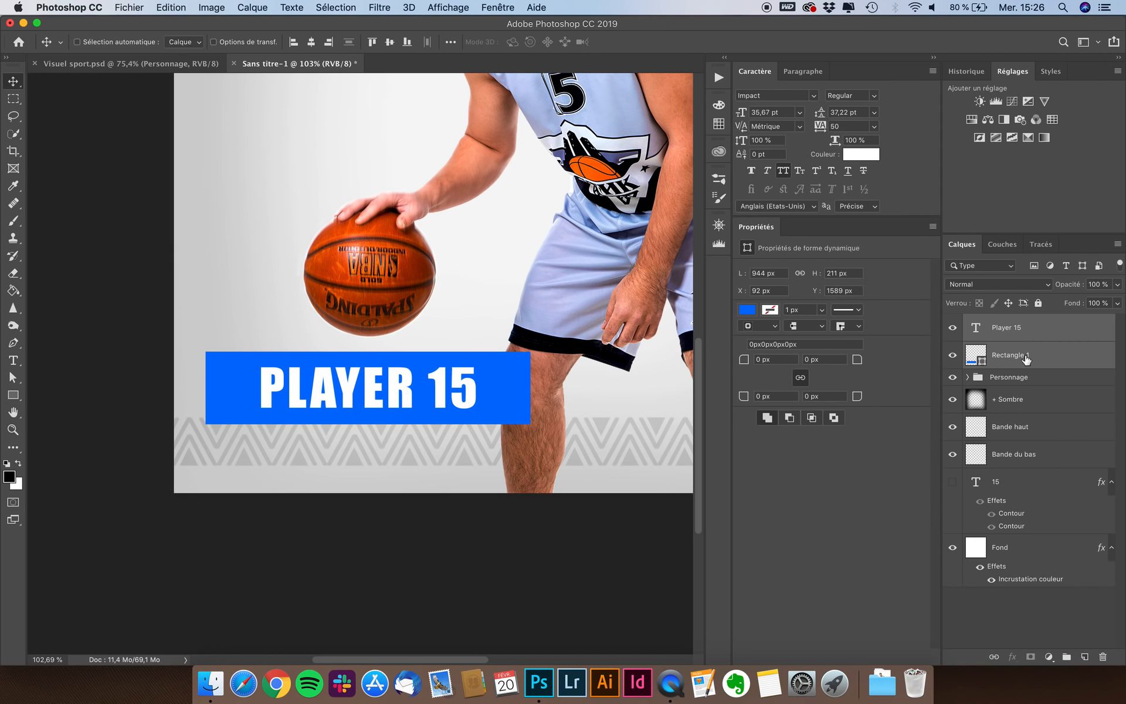
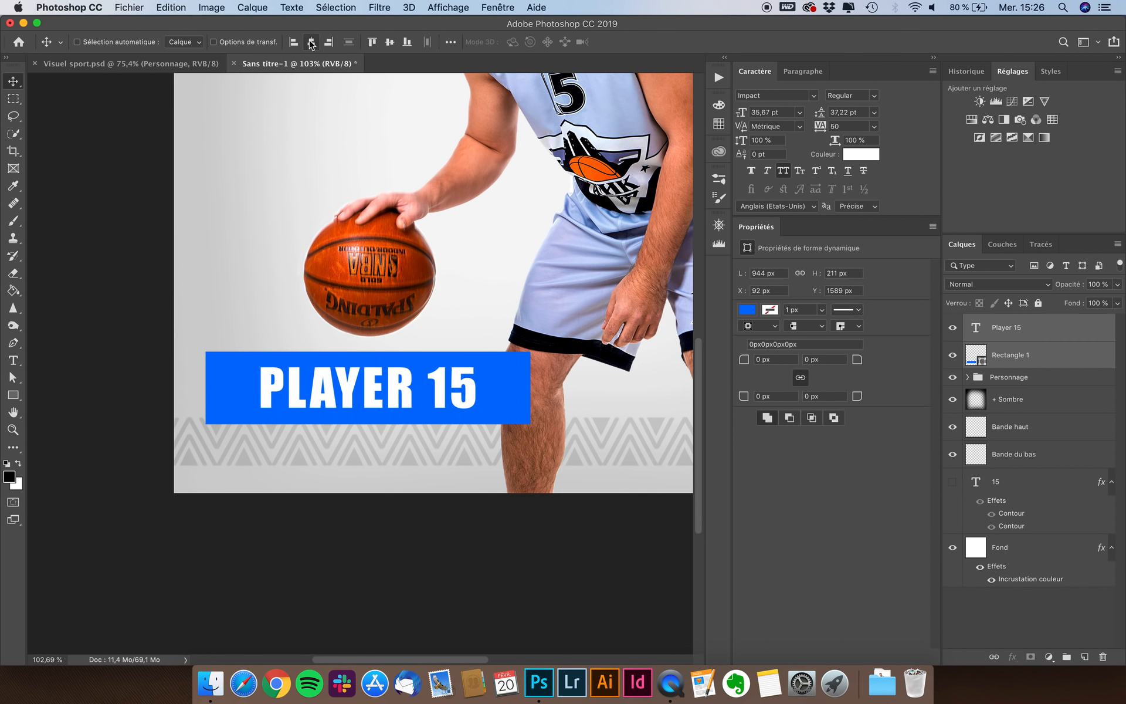
left_click(388, 46)
left_click(406, 45)
left_click(390, 46)
left_click(294, 44)
left_click(312, 44)
- Scale the title and blue rectangle together to a banner about 811 by 181 px and shift it right to about X 132 px
left_click(1019, 357)
key("super+0")
scroll(335, 375, "down", 2)
scroll(334, 375, "up", 3)
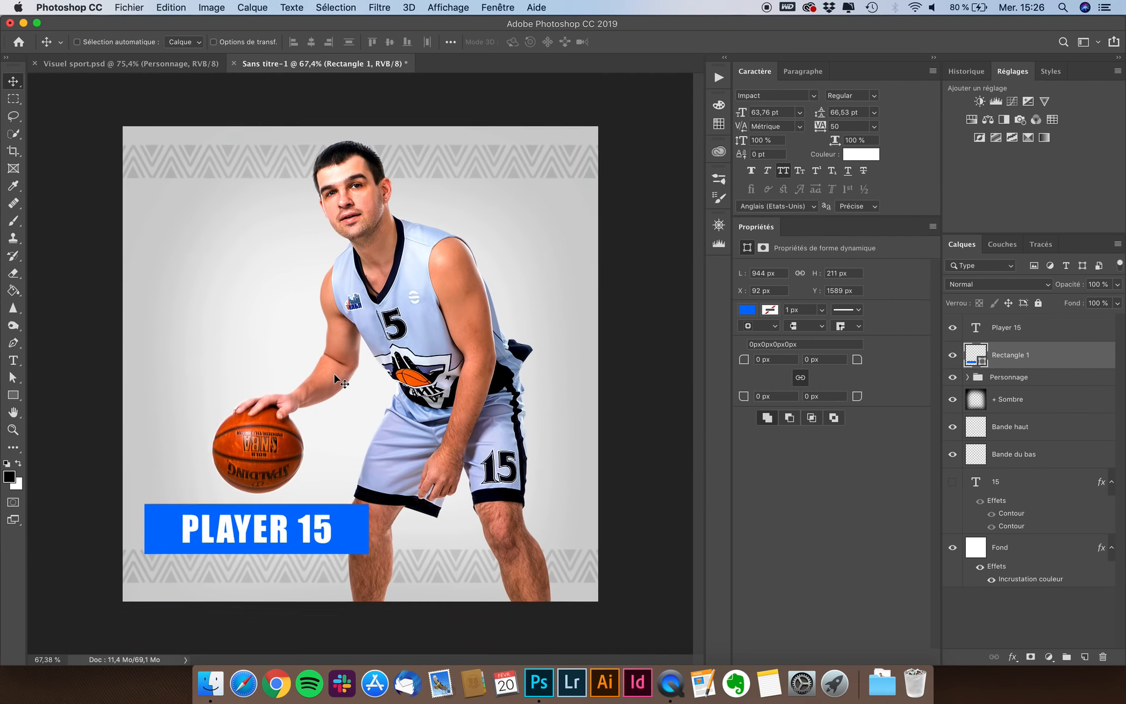
left_click(1025, 333, "shift")
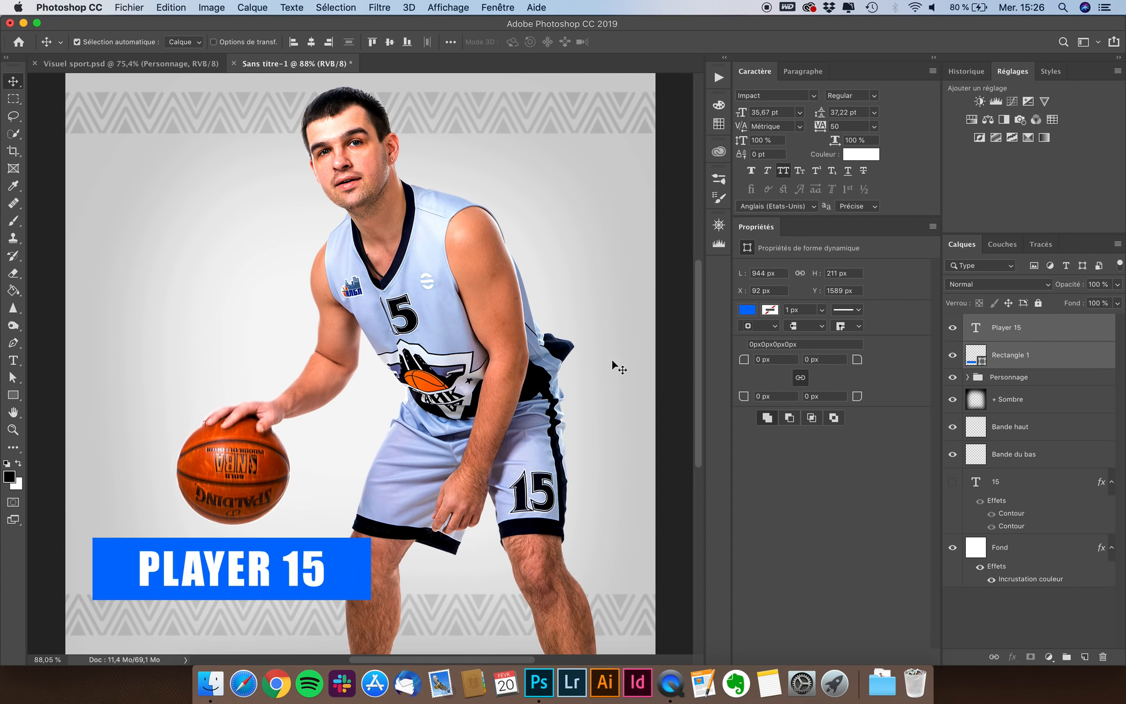
key("super+t")
left_click_drag(368, 534, 281, 568)
key("Return")
key("super+0")
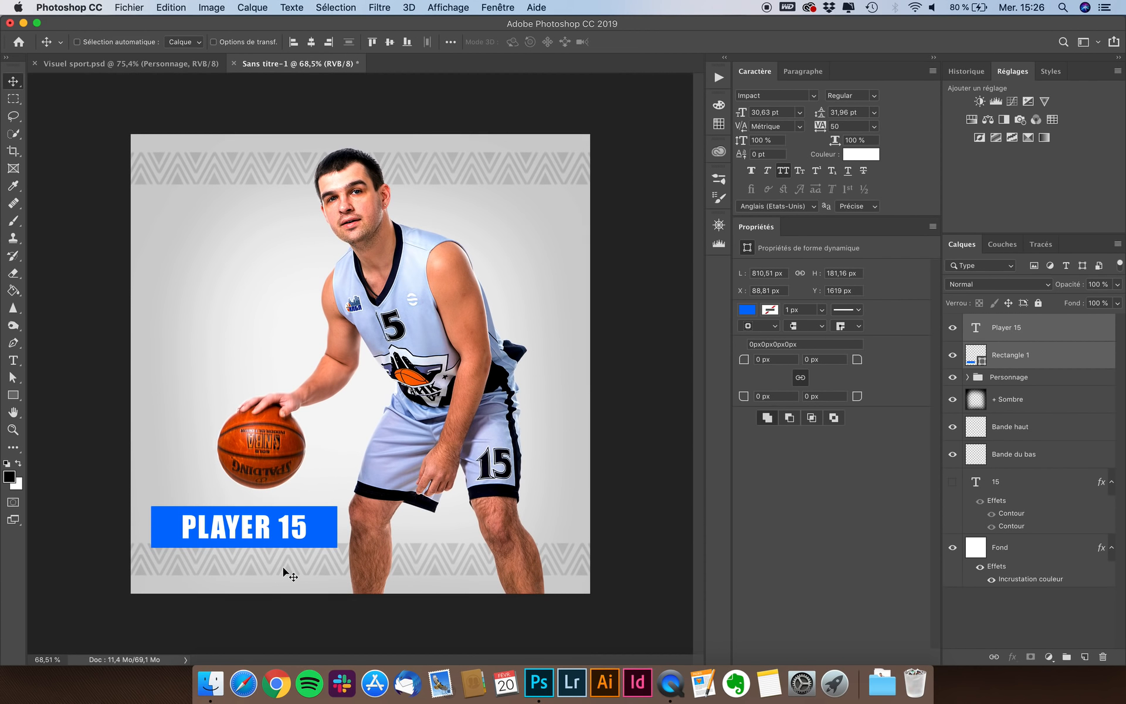
scroll(288, 574, "up", 6)
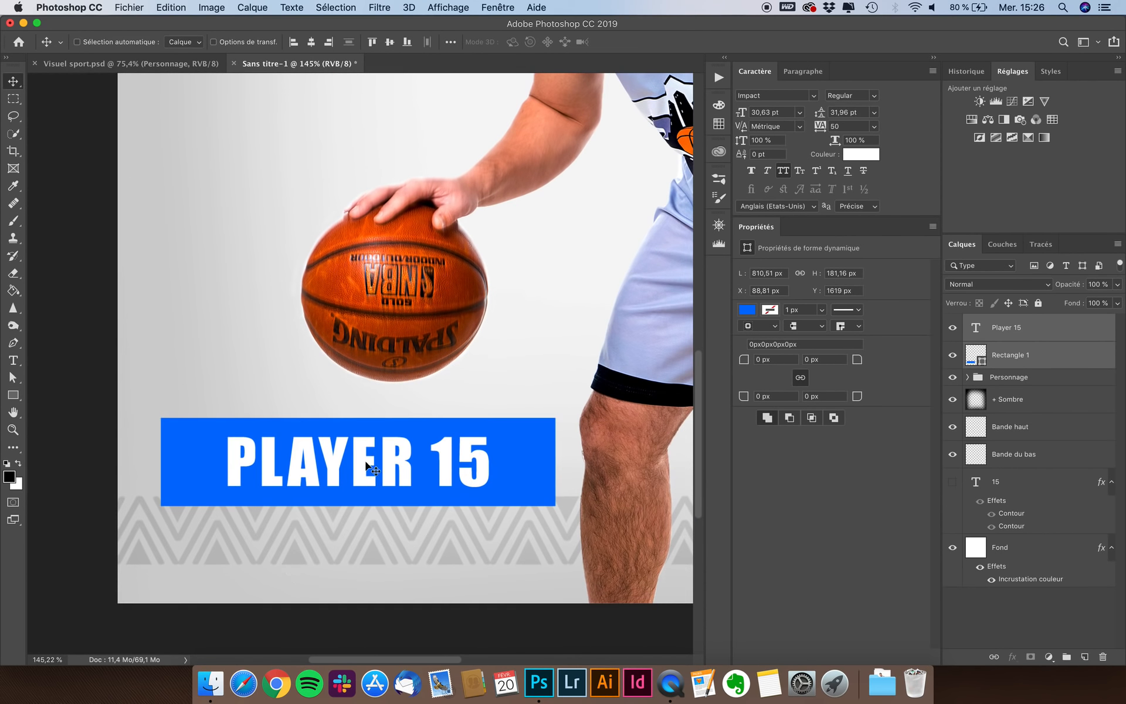
left_click_drag(366, 468, 387, 468)
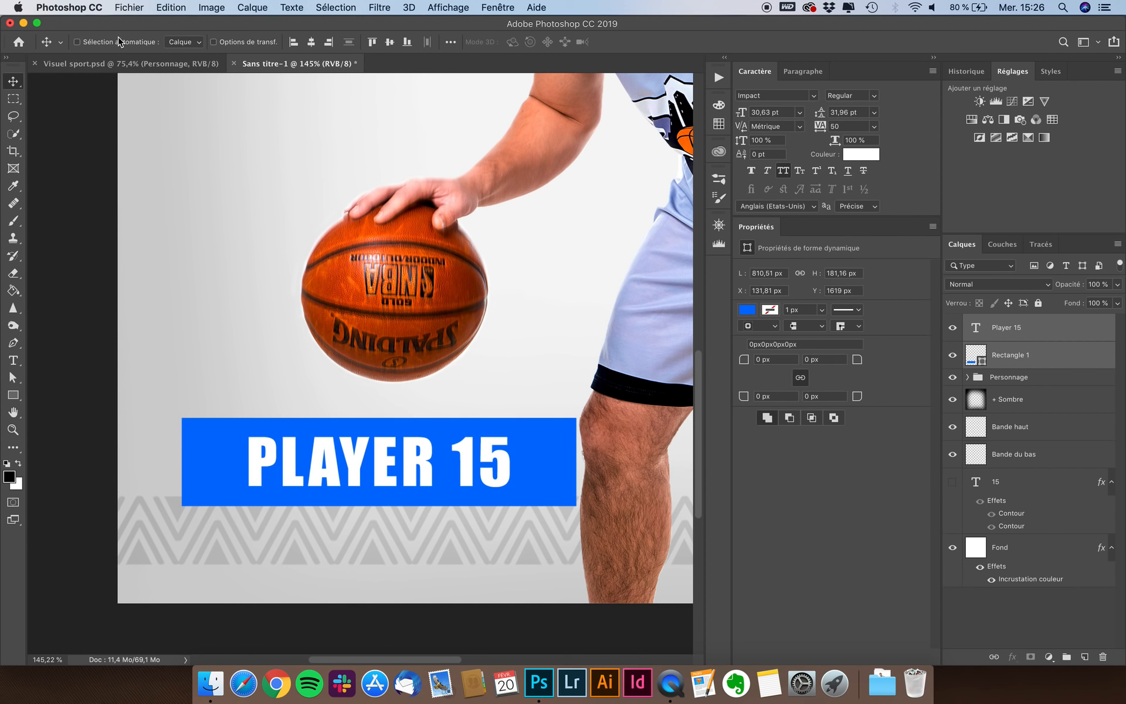
- Check the banner in the reference Visuel sport.psd, then extend the blue rectangle upward to a height of about 196 px
left_click(127, 64)
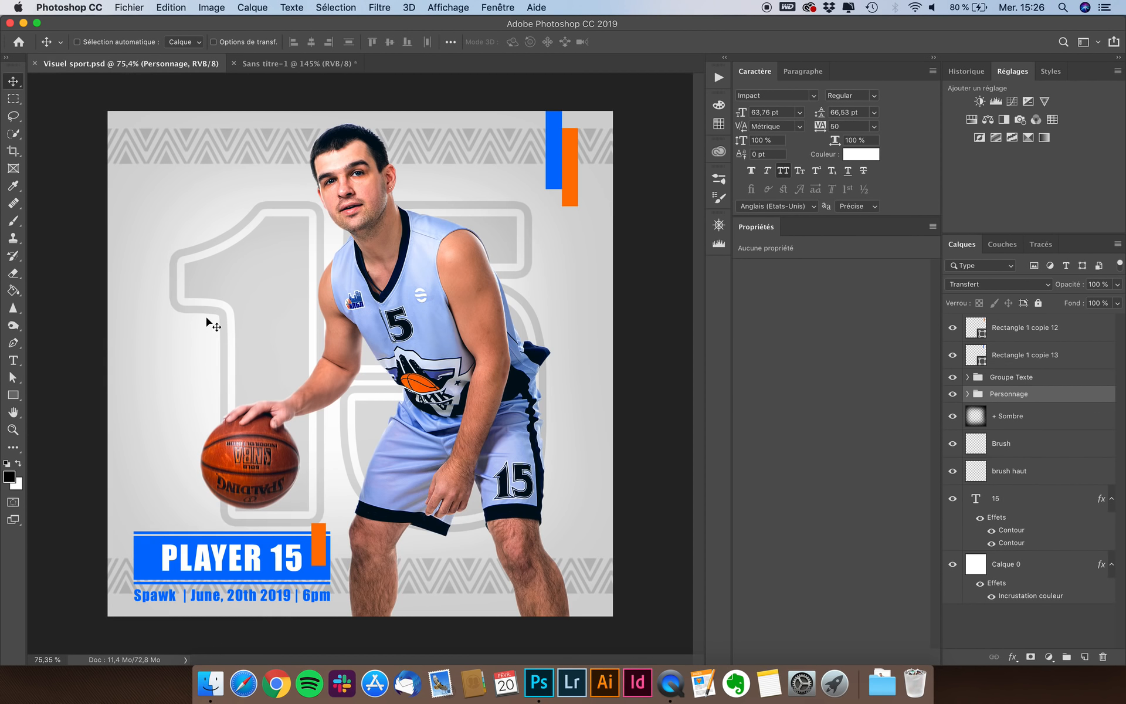
left_click(282, 65)
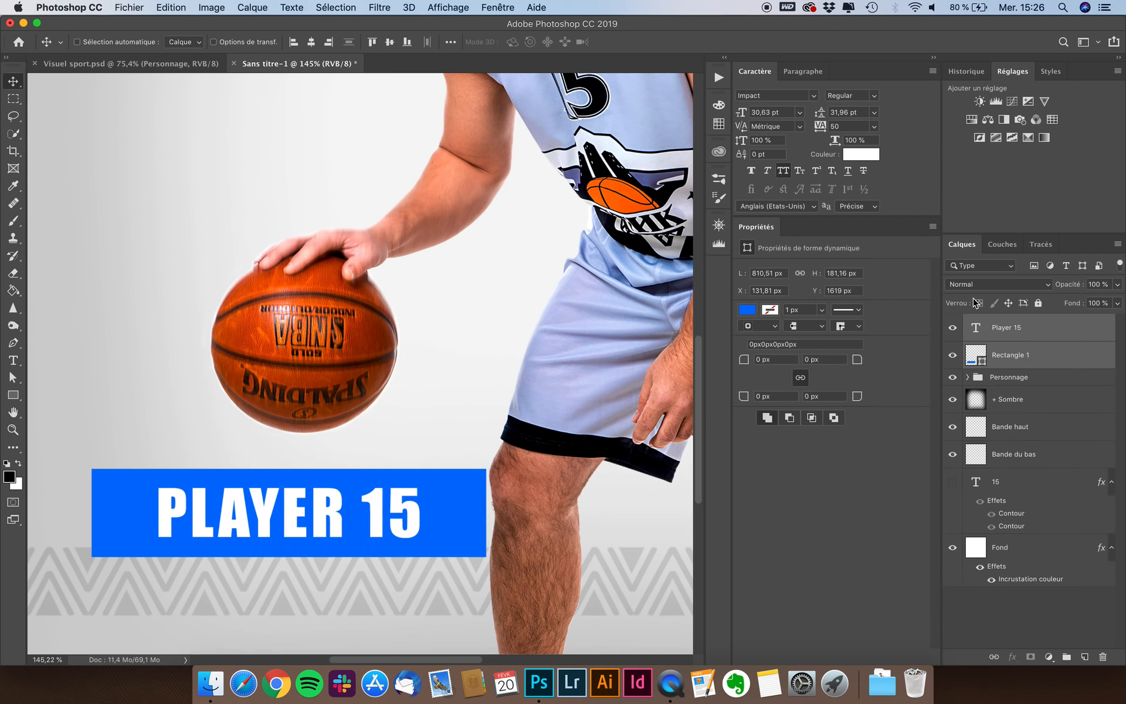
left_click(1023, 359)
key("super+t")
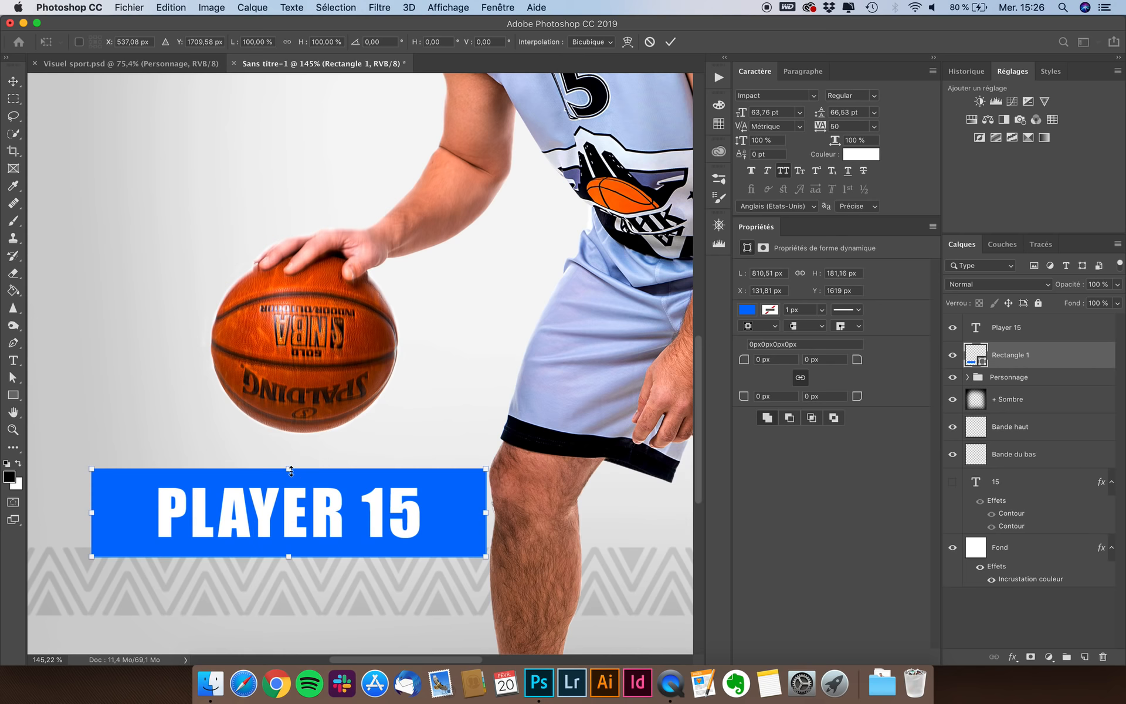
left_click_drag(290, 469, 291, 462)
key("Return")
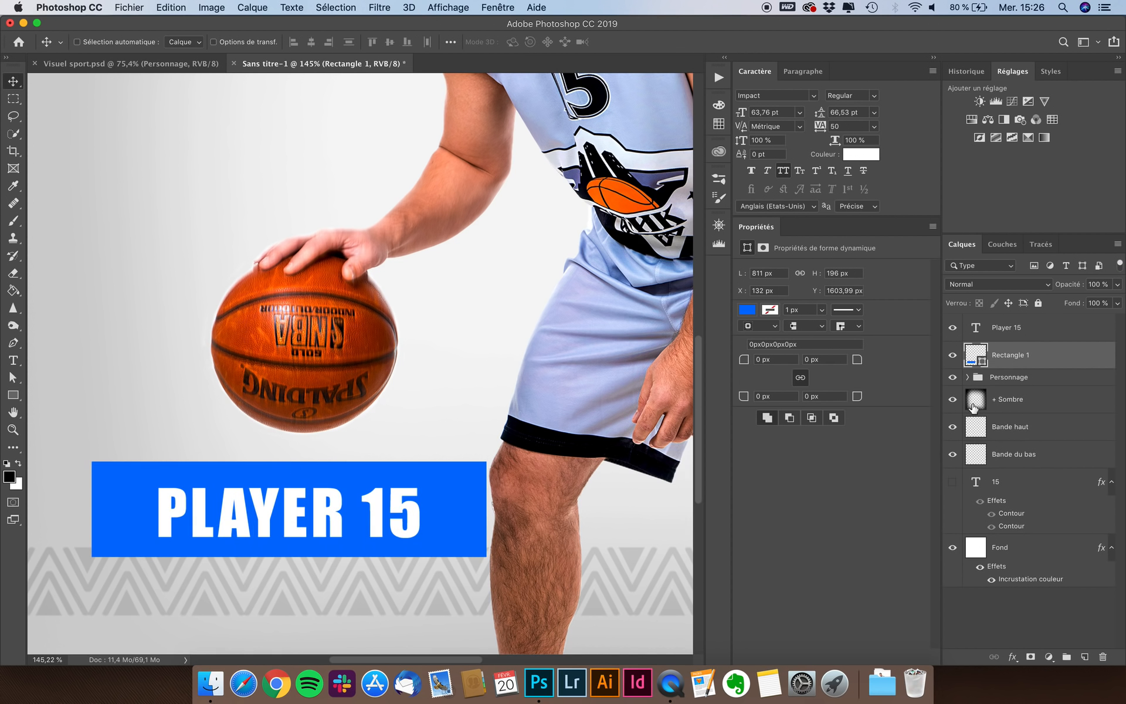
- Align the PLAYER 15 title and the blue rectangle on their vertical centres
left_click(1023, 330, "shift")
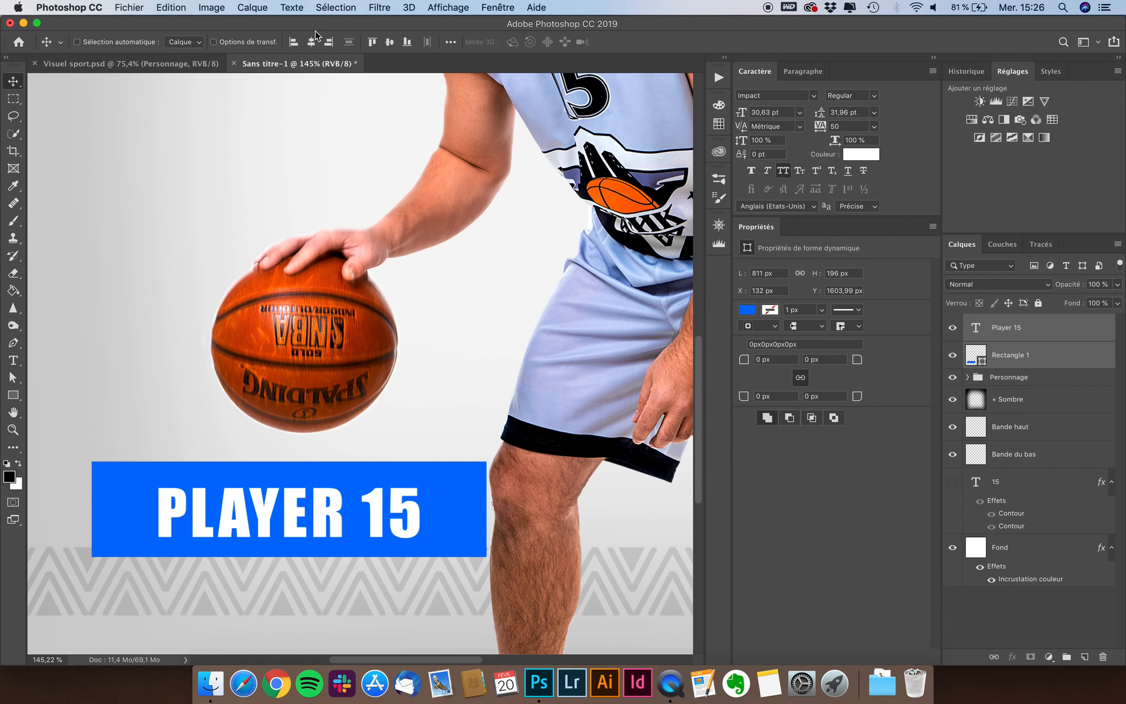
left_click(388, 43)
left_click(1027, 352, "super")
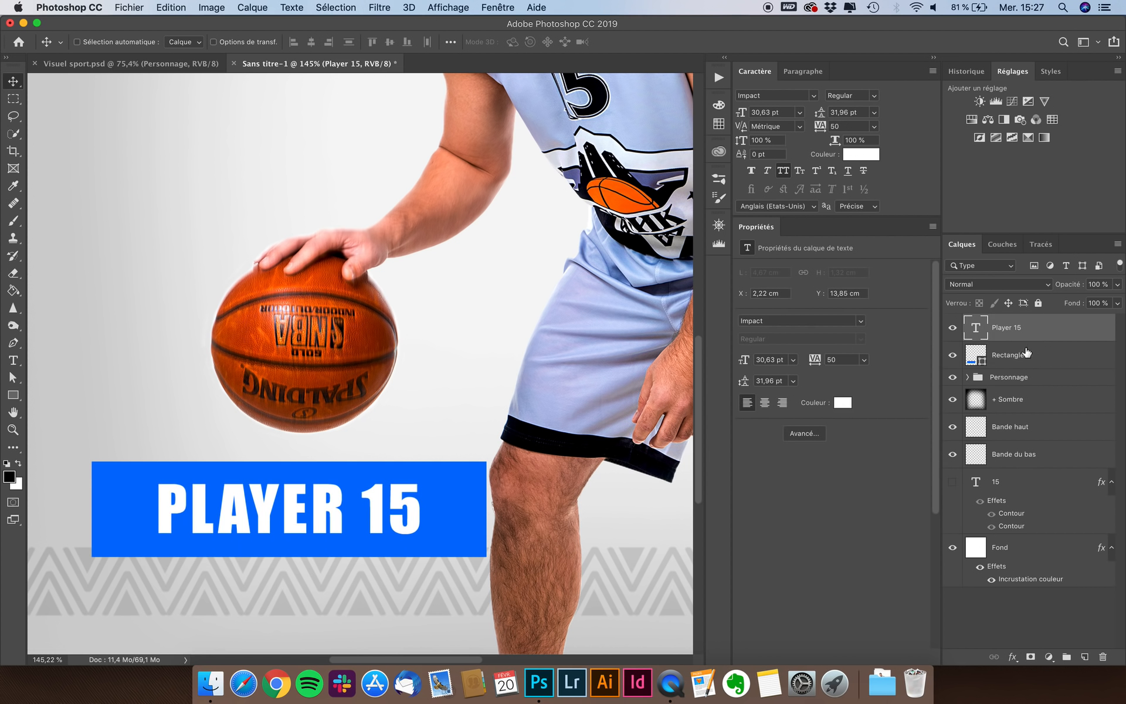
- Duplicate the blue rectangle and place the copy beneath the original in the layer stack
left_click(1026, 356)
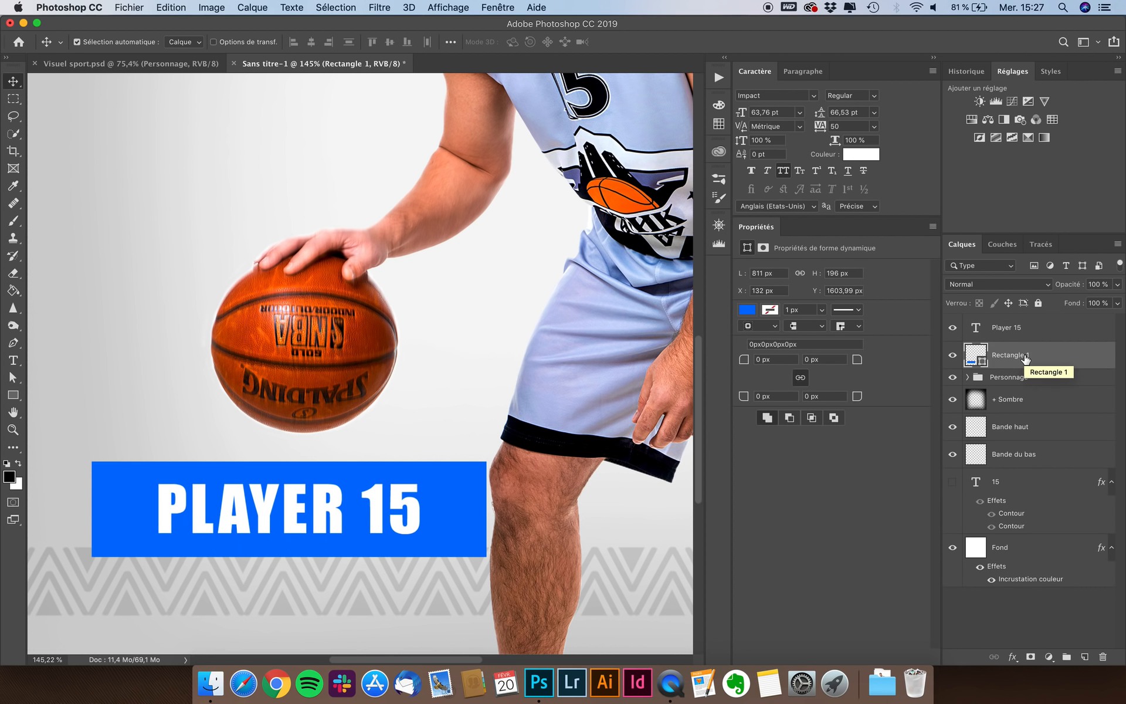
key("super+j")
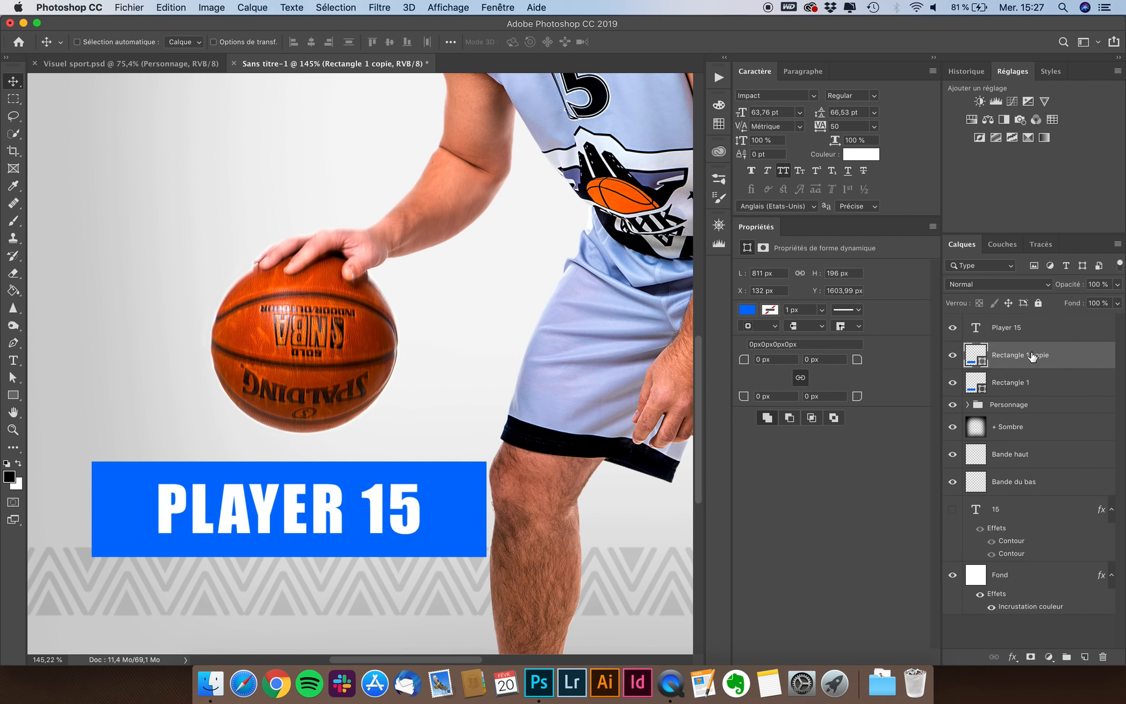
left_click_drag(1033, 356, 1039, 382)
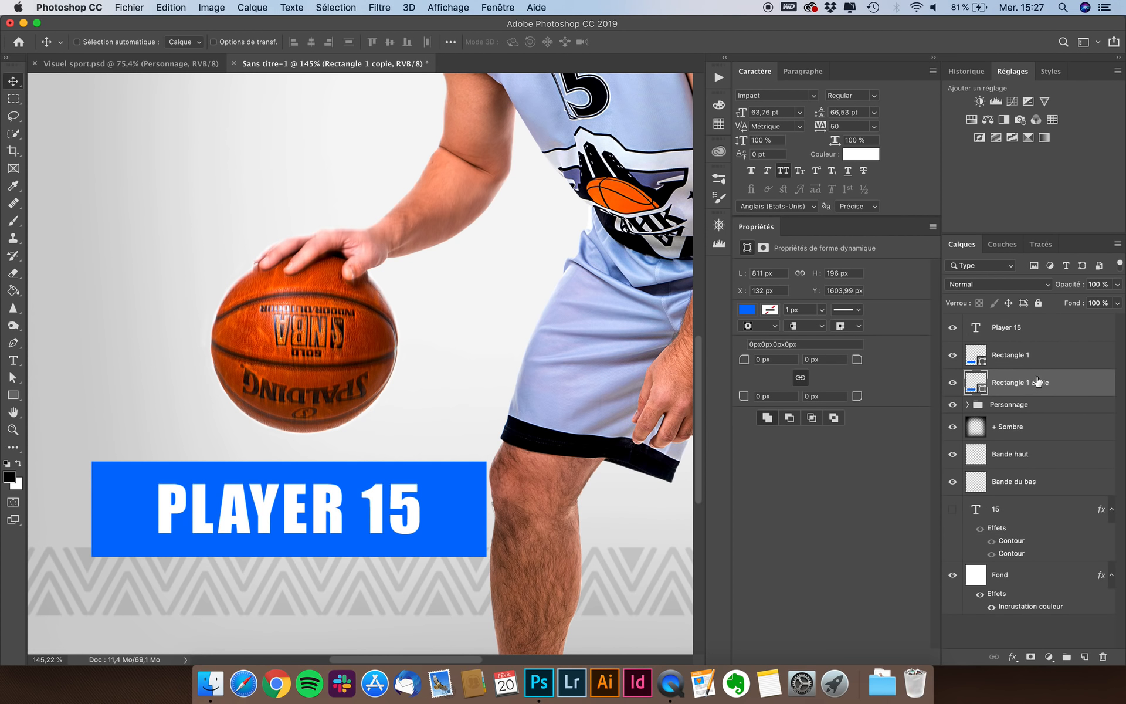
- Flatten the rectangle copy into a bar about 15 px high and set it just above the banner at about Y 1575 px
key("super+t")
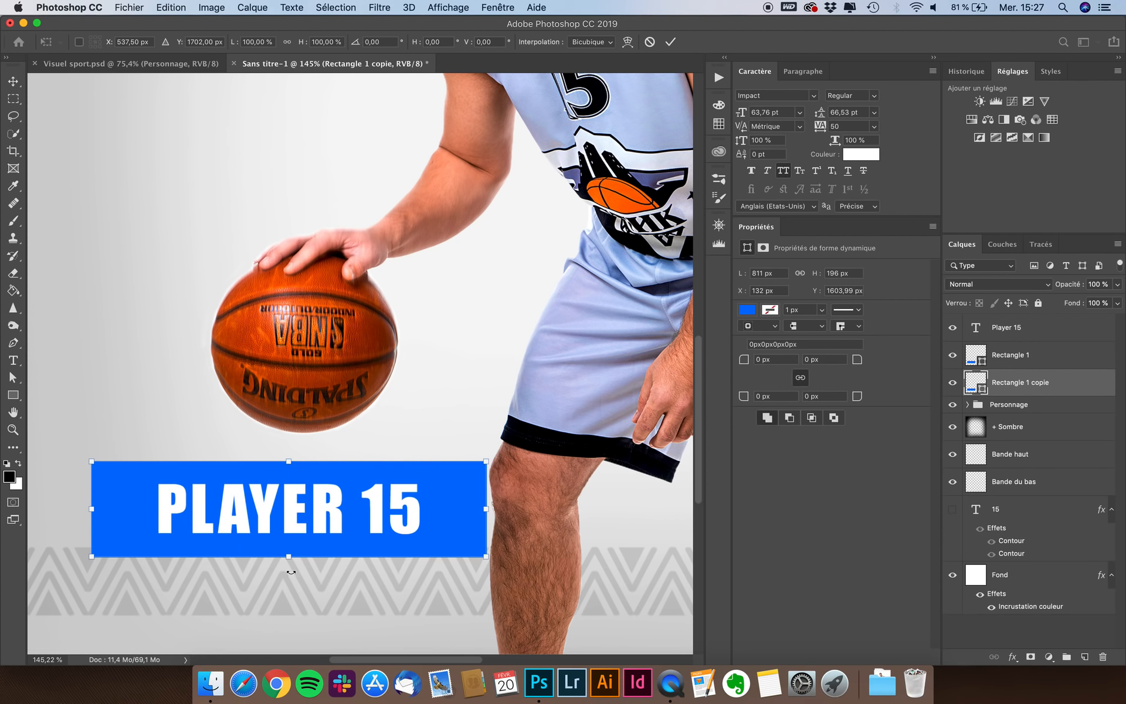
left_click_drag(289, 558, 313, 455)
key("Up")
key("Up")
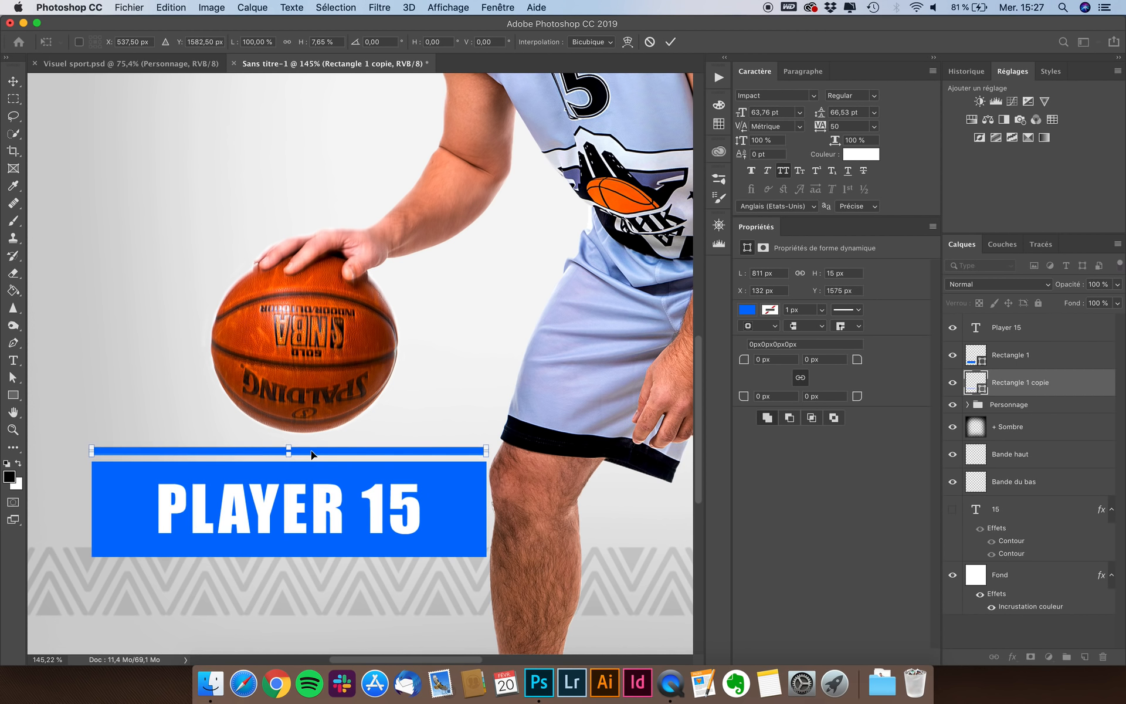
key("Return")
- Nudge the thin blue bar down toward the banner to about Y 1581 px
key("super+minus")
key("super+minus")
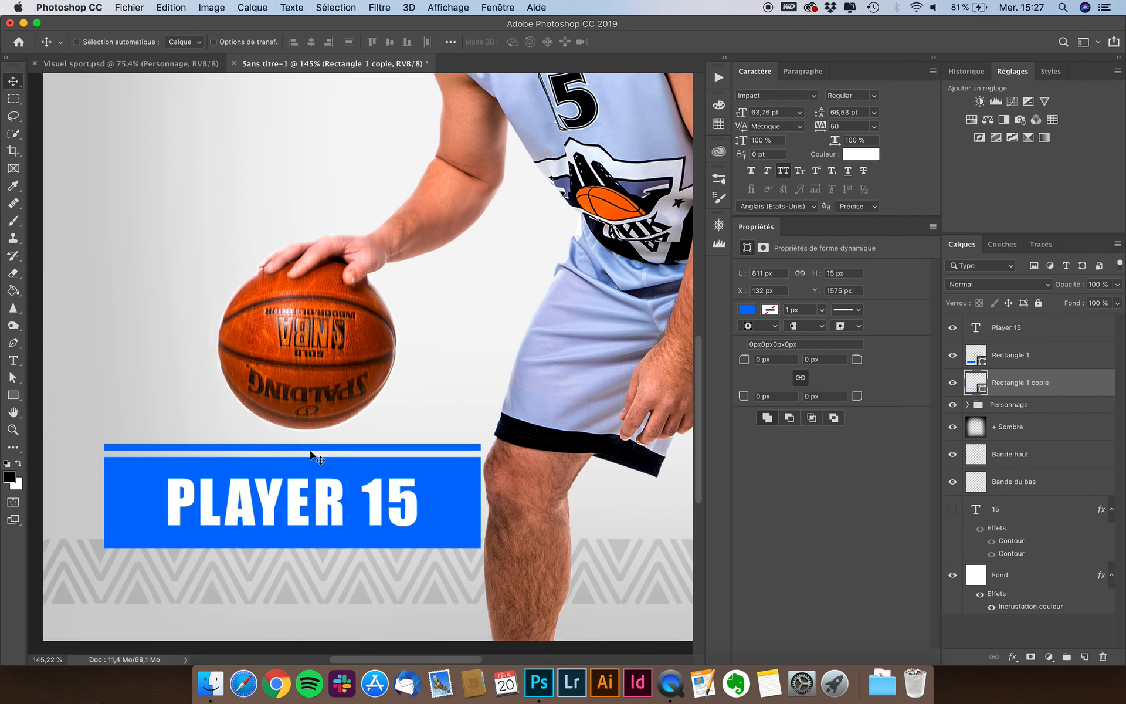
key("Down")
key("Down")
key("Down")
key("Down")
key("Down")
key("Down")
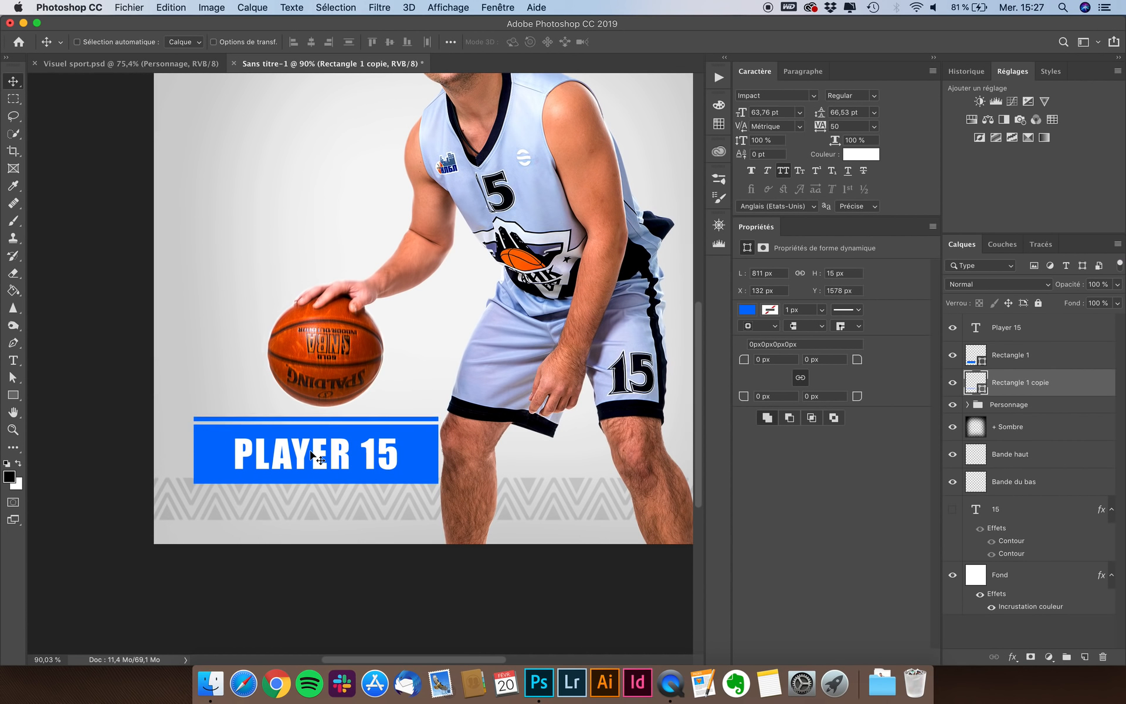
- Reduce the thin bar above the banner to a height of 11 px, with its upper edge at Y 1584 px
key("super+plus")
key("super+t")
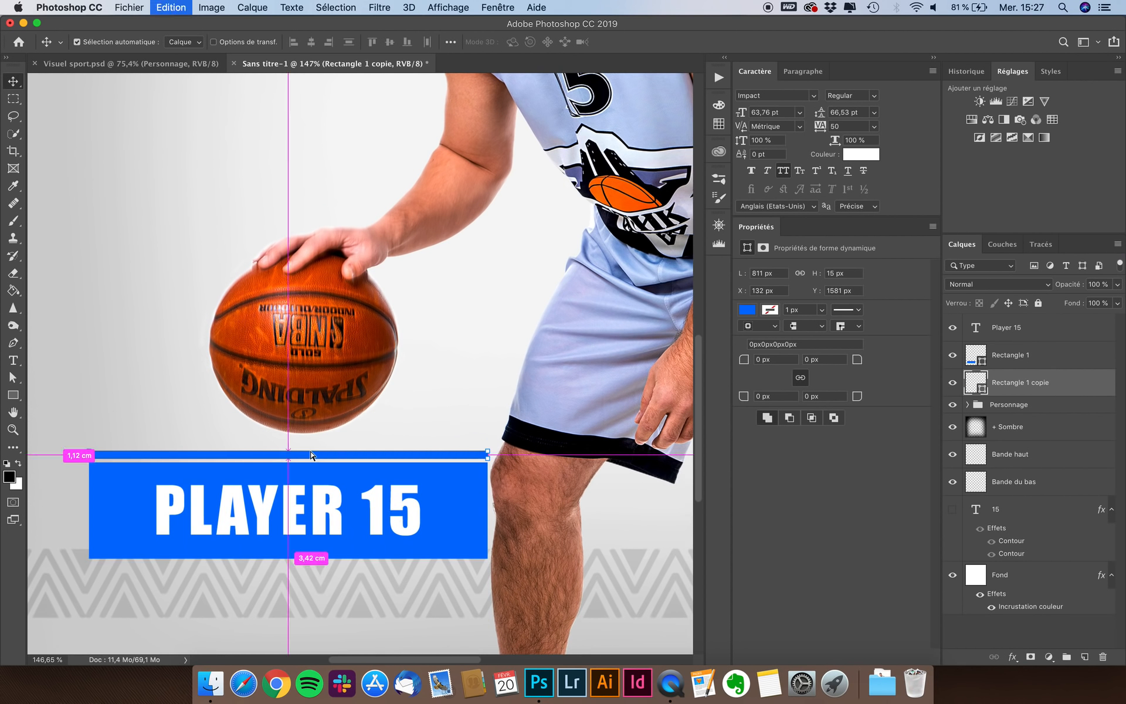
key("super+plus")
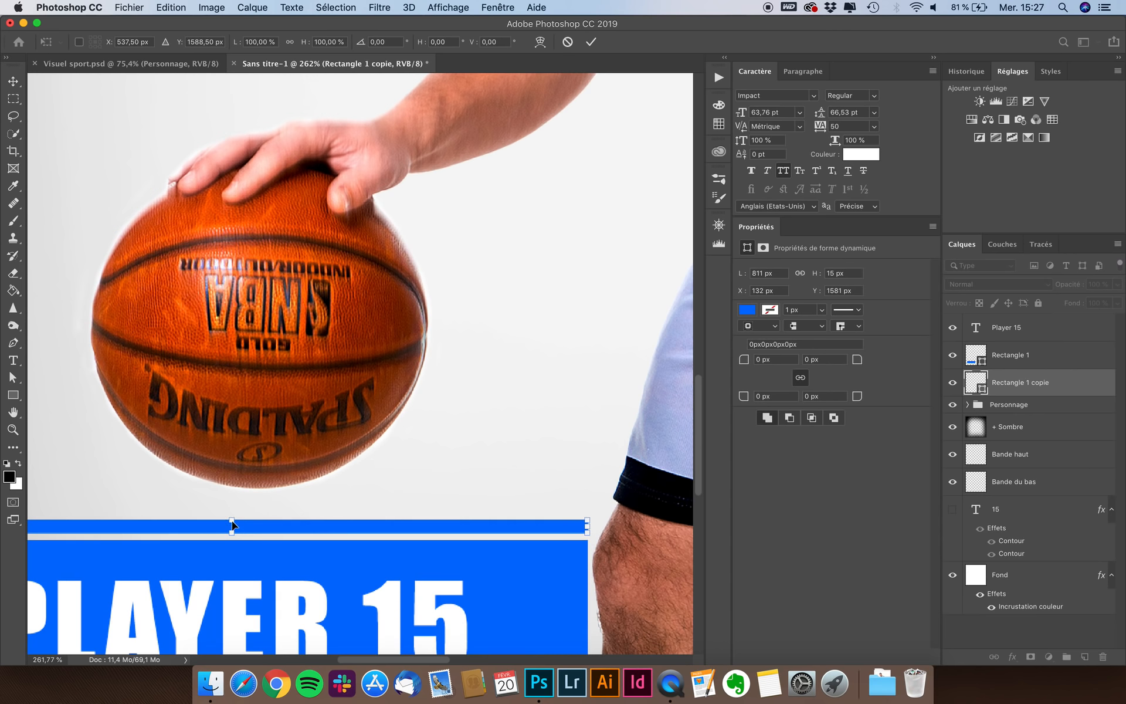
left_click_drag(231, 519, 232, 517)
key("super+plus")
scroll(232, 517, "down", 6)
scroll(232, 517, "left", 7)
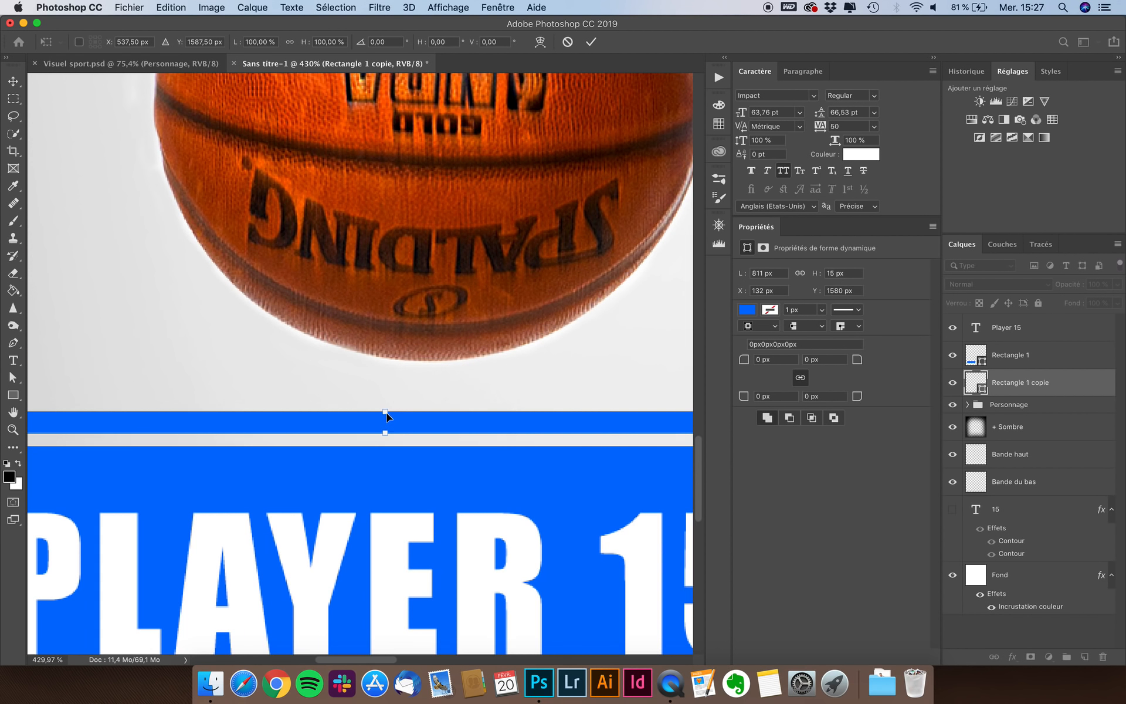
left_click_drag(386, 411, 386, 421)
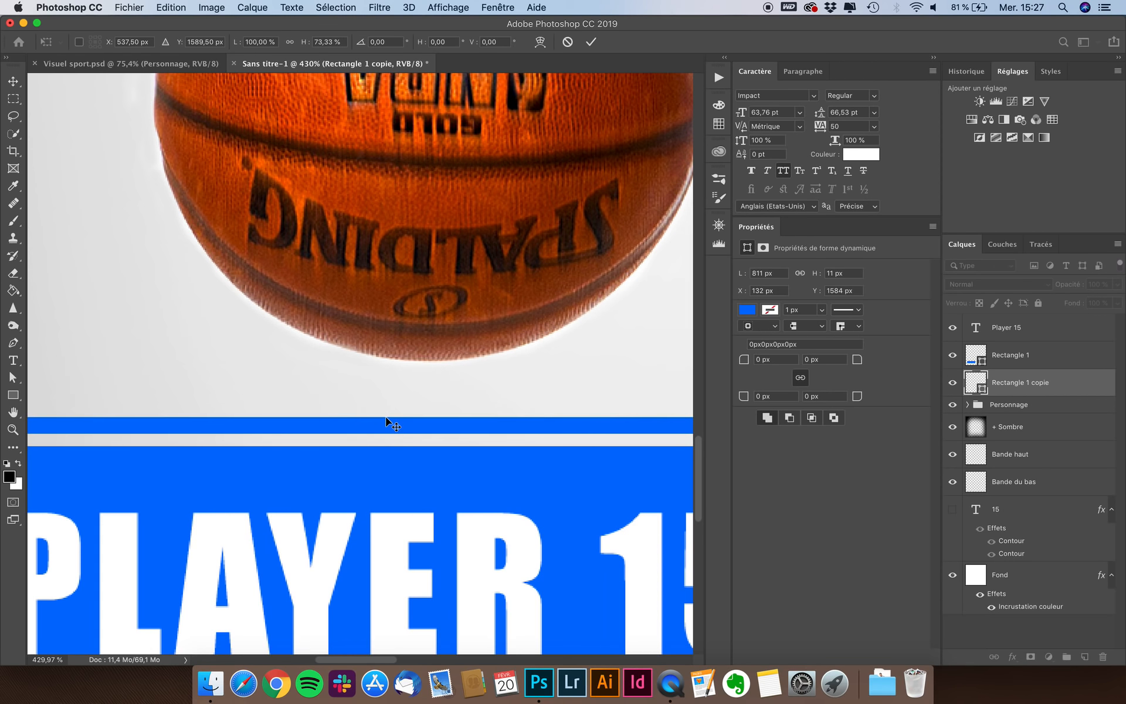
key("Return")
- Duplicate the thin blue bar and move the copy straight down to just below the banner, at Y 1809 px
key("super+minus")
key("super+minus")
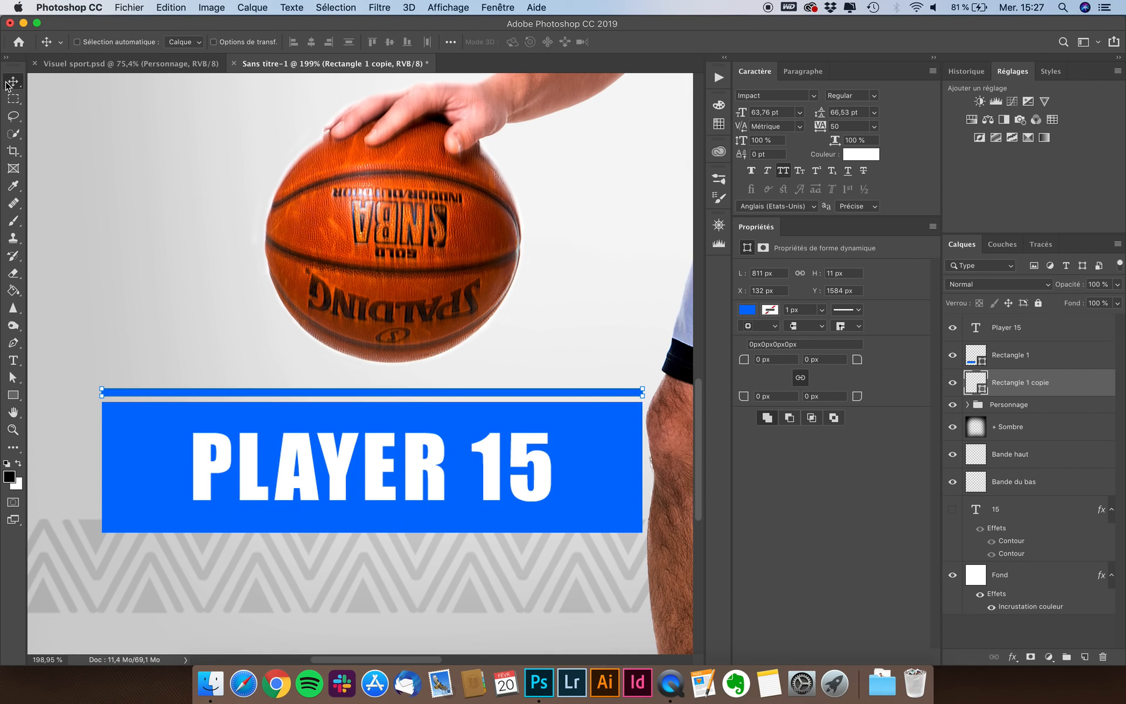
key("super+j")
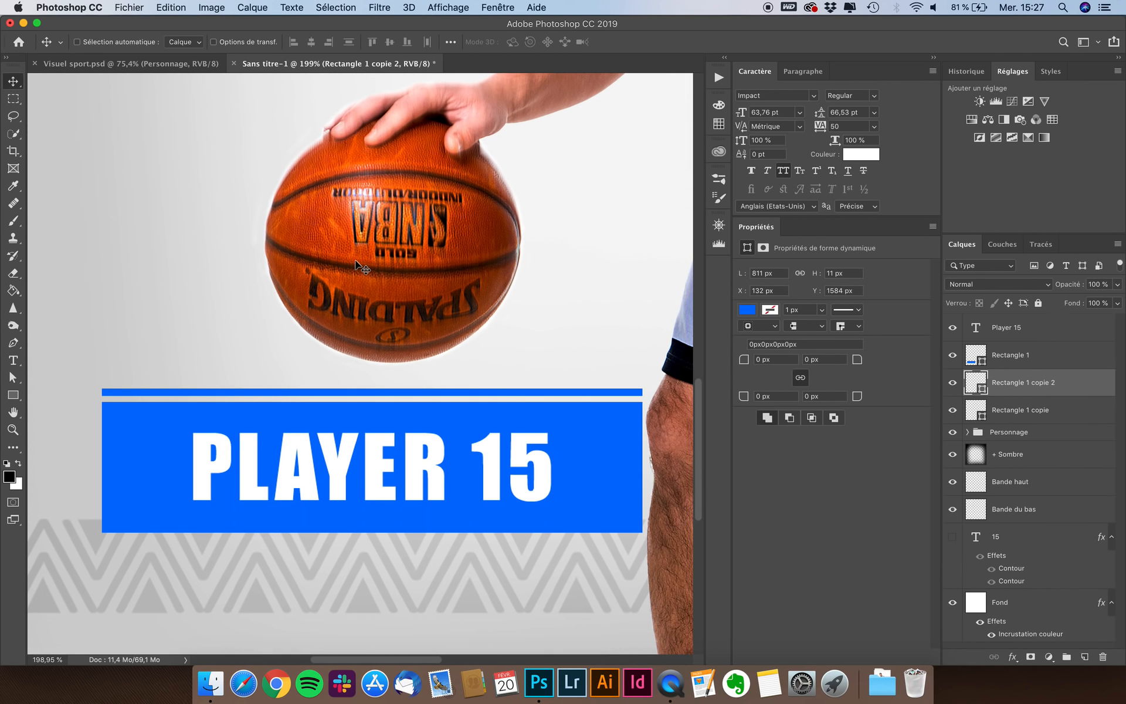
key("super+minus")
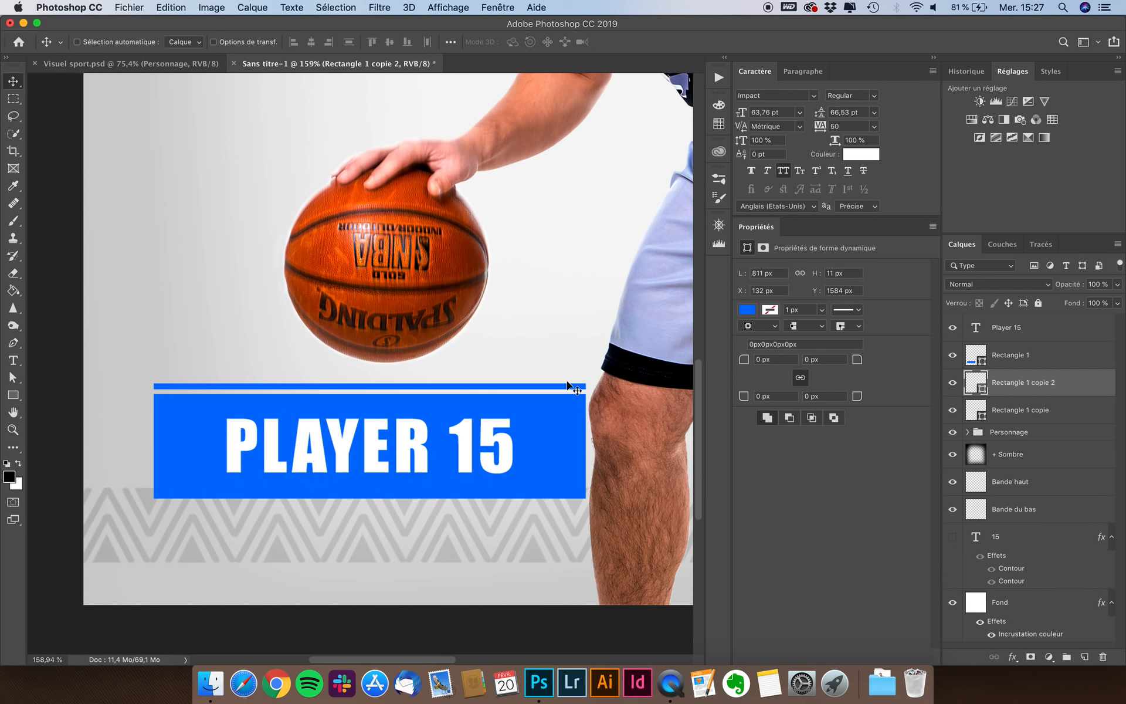
left_click_drag(567, 383, 561, 504)
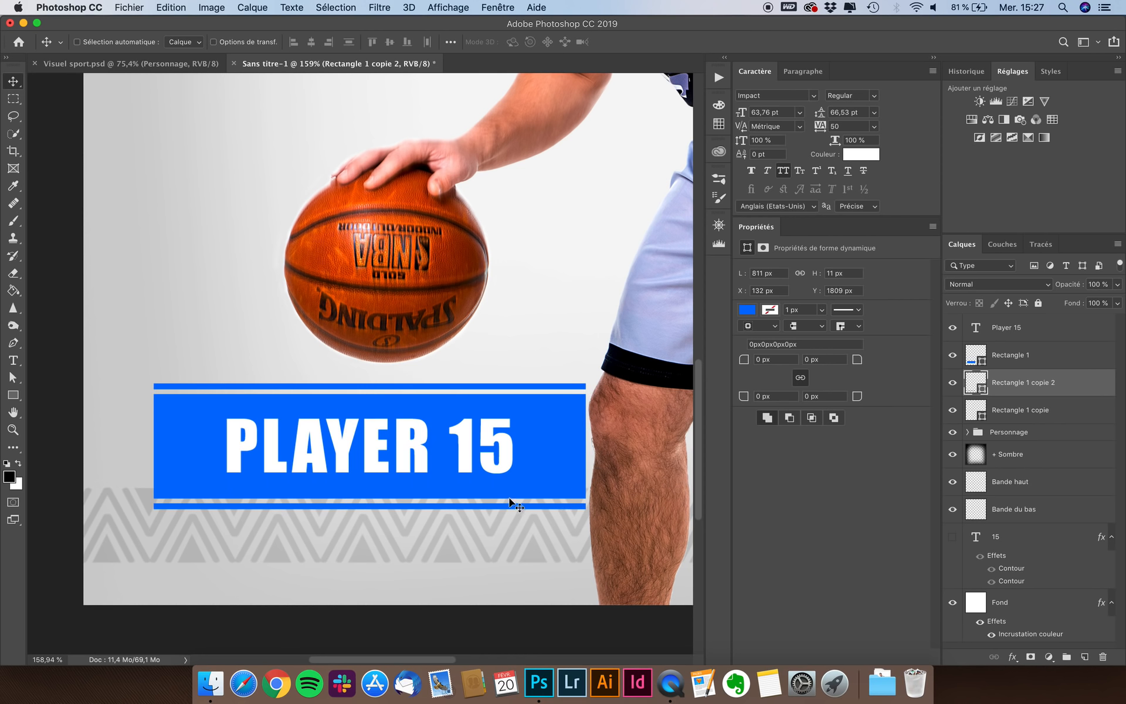
key("super+z")
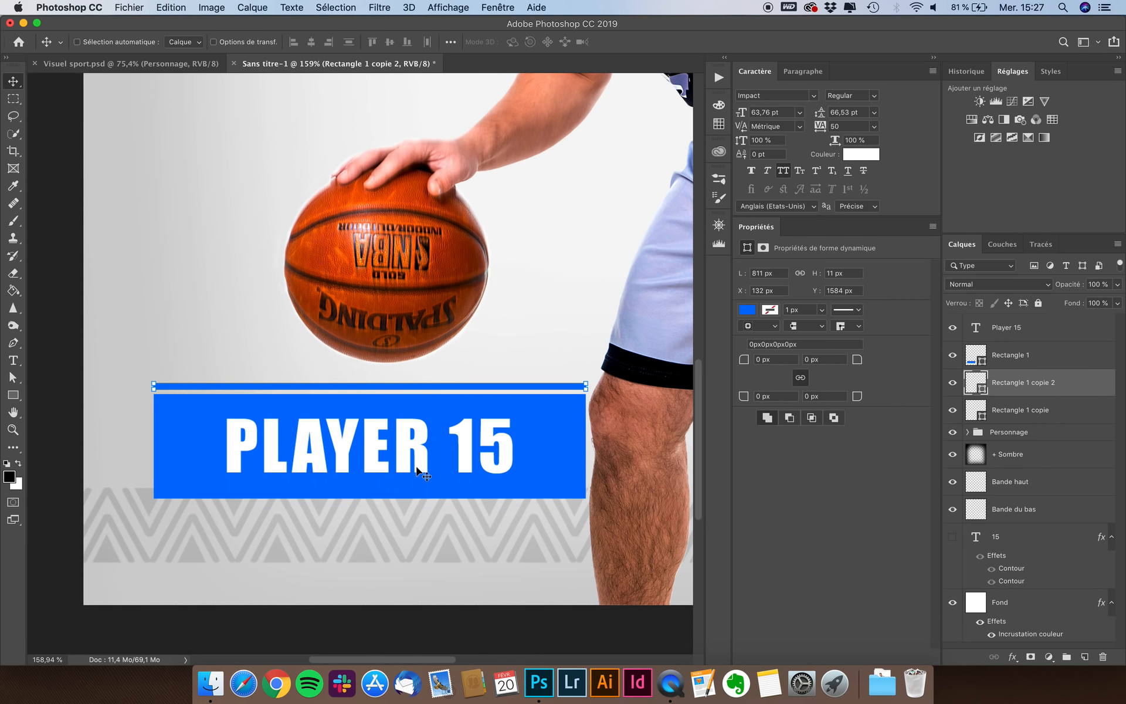
left_click_drag(443, 393, 437, 513)
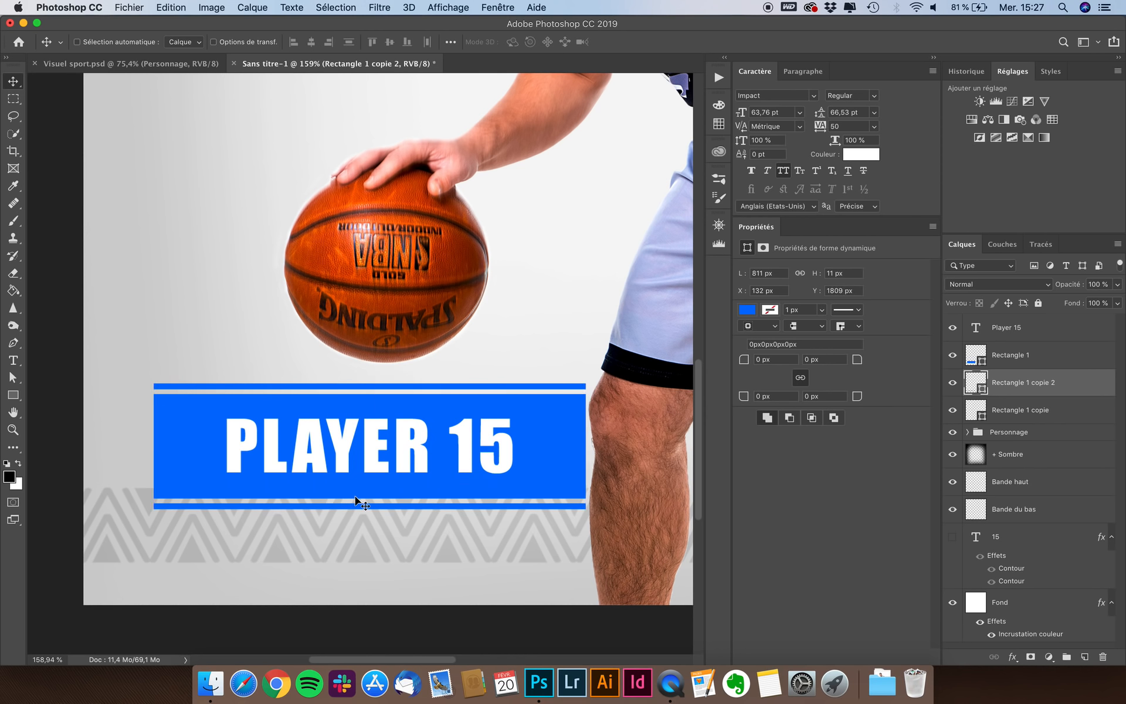
- Duplicate the PLAYER 15 title and move the copy below the banner, flush with the banner's left edge
scroll(355, 495, "up", 5)
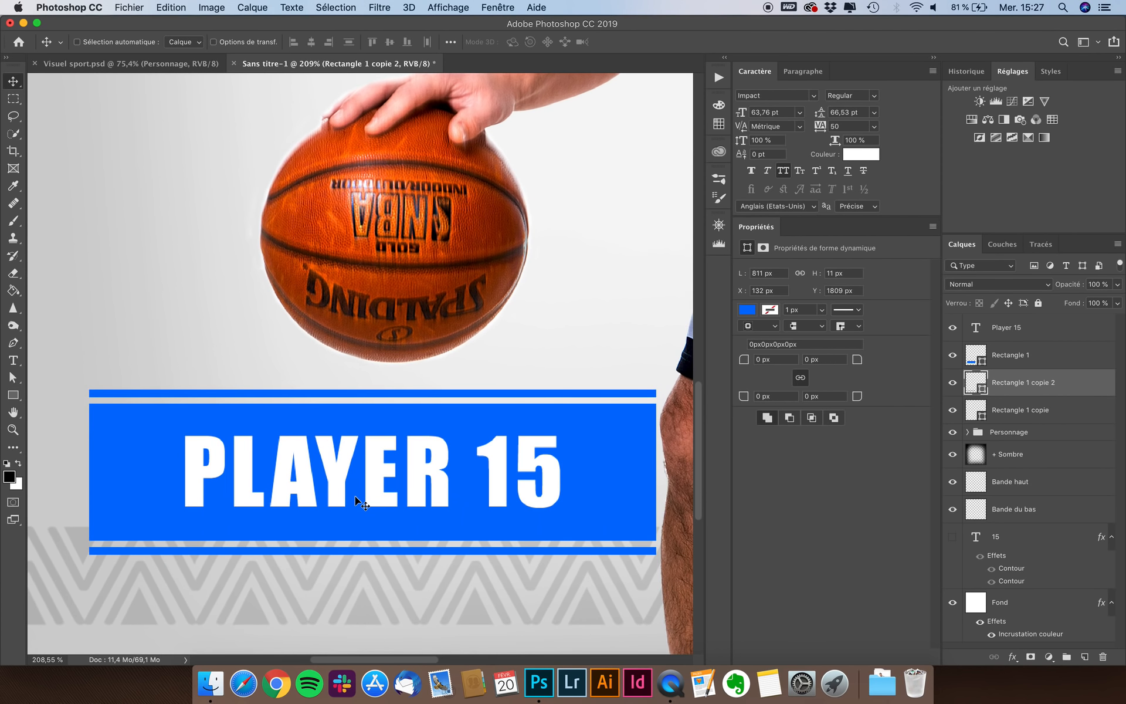
scroll(357, 501, "down", 2)
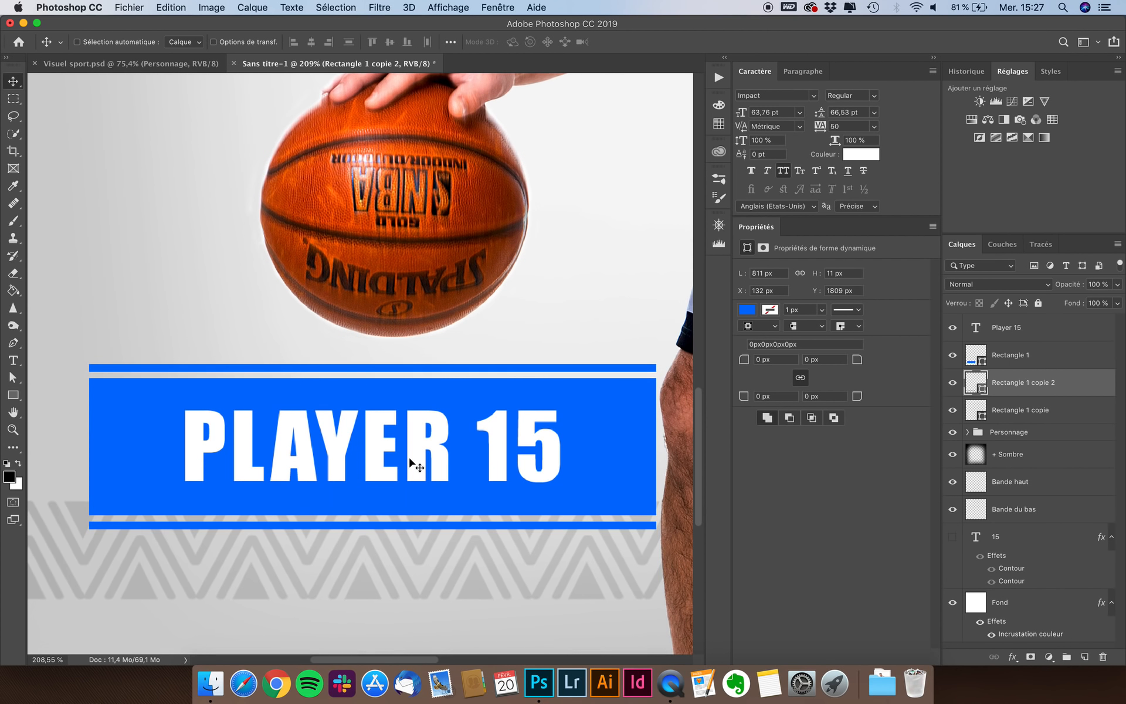
scroll(416, 467, "down", 8)
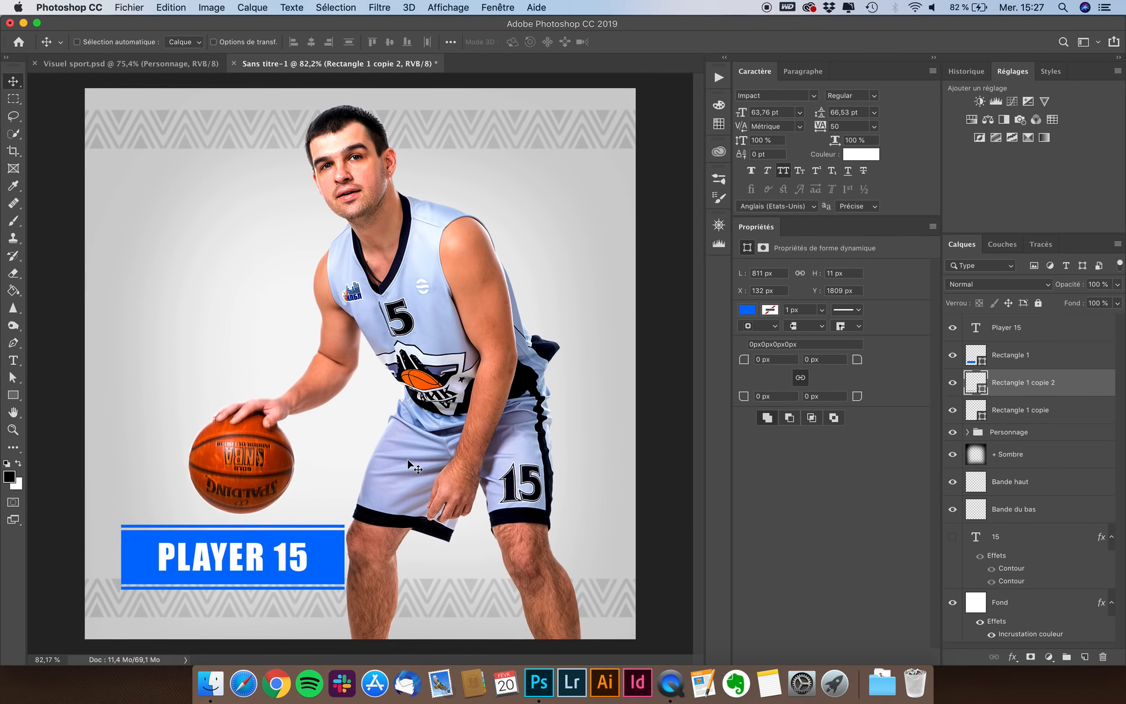
left_click(1024, 335)
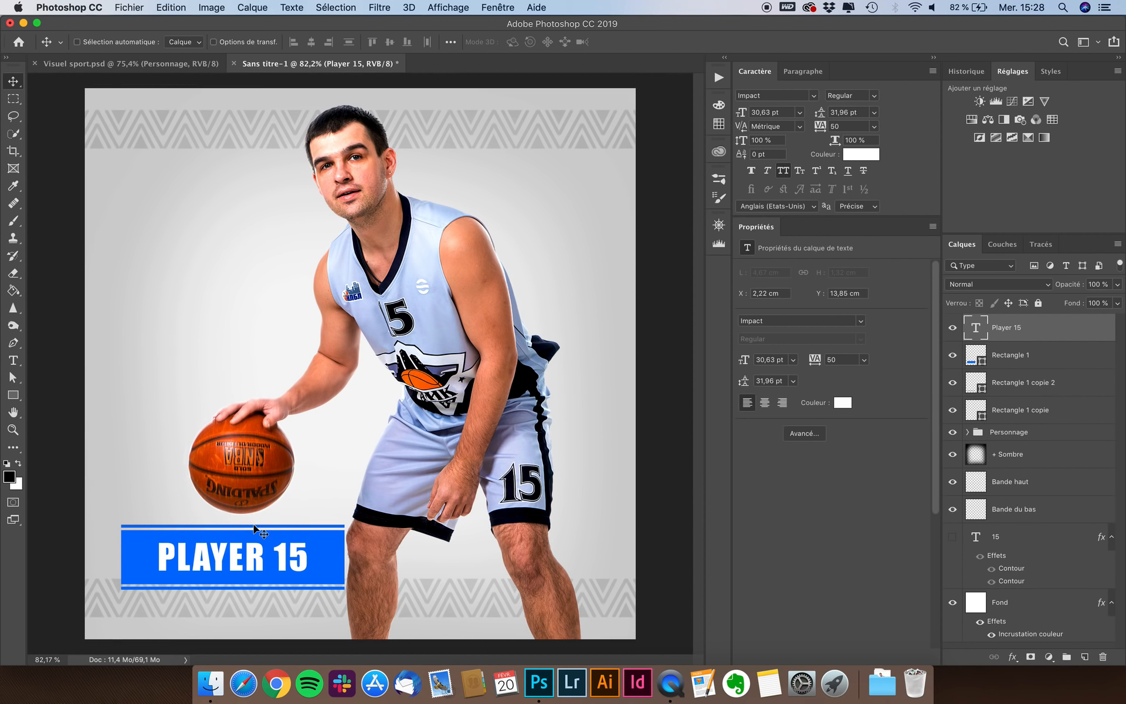
scroll(259, 527, "up", 4)
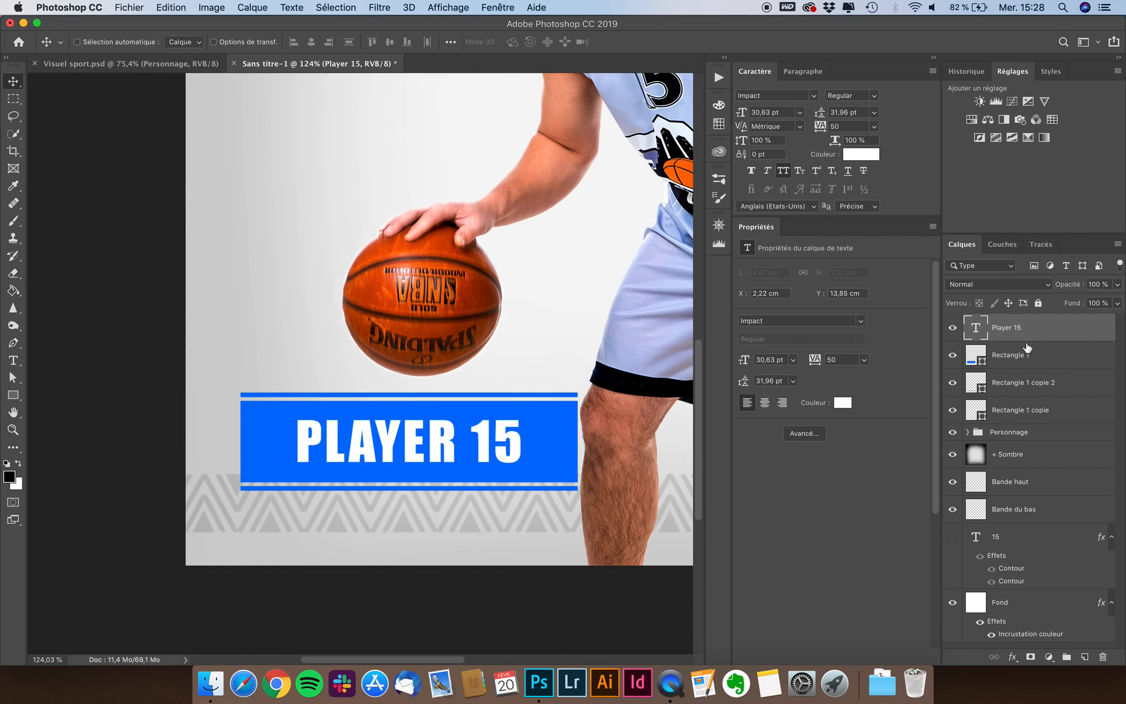
key("super+j")
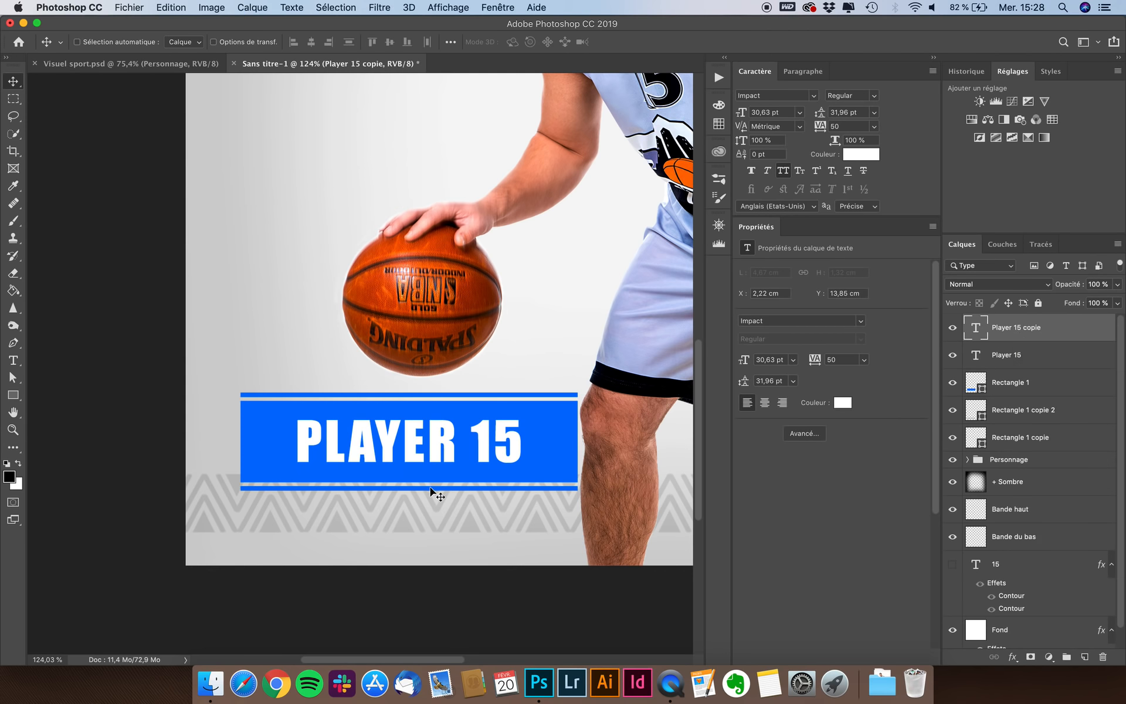
left_click_drag(448, 421, 394, 501)
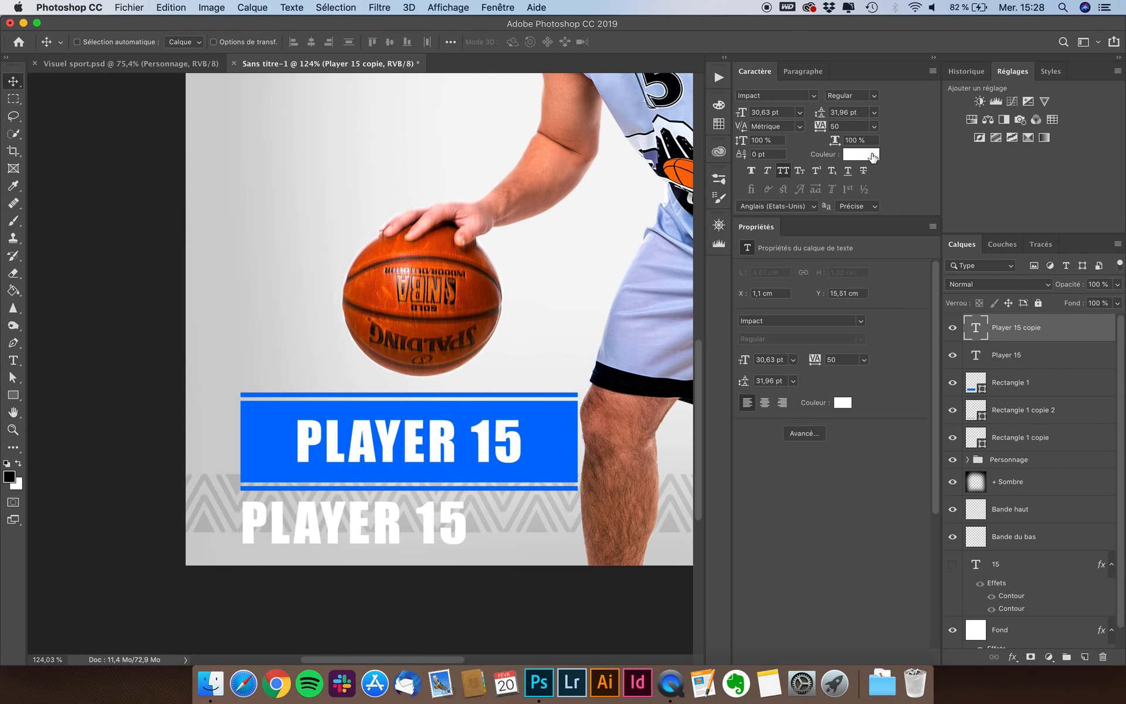
- Scale the lower PLAYER 15 copy down to about 12,96 pt and colour it with the banner's sampled blue, 0072ff
key("super+t")
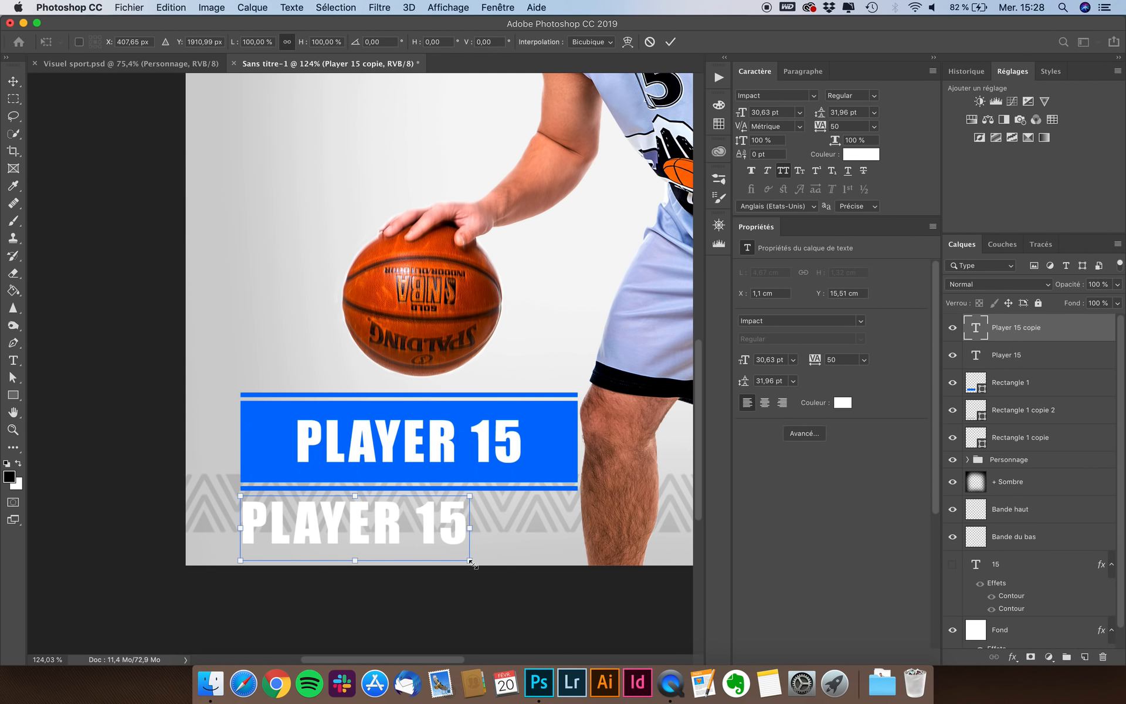
left_click_drag(471, 561, 339, 518)
key("Return")
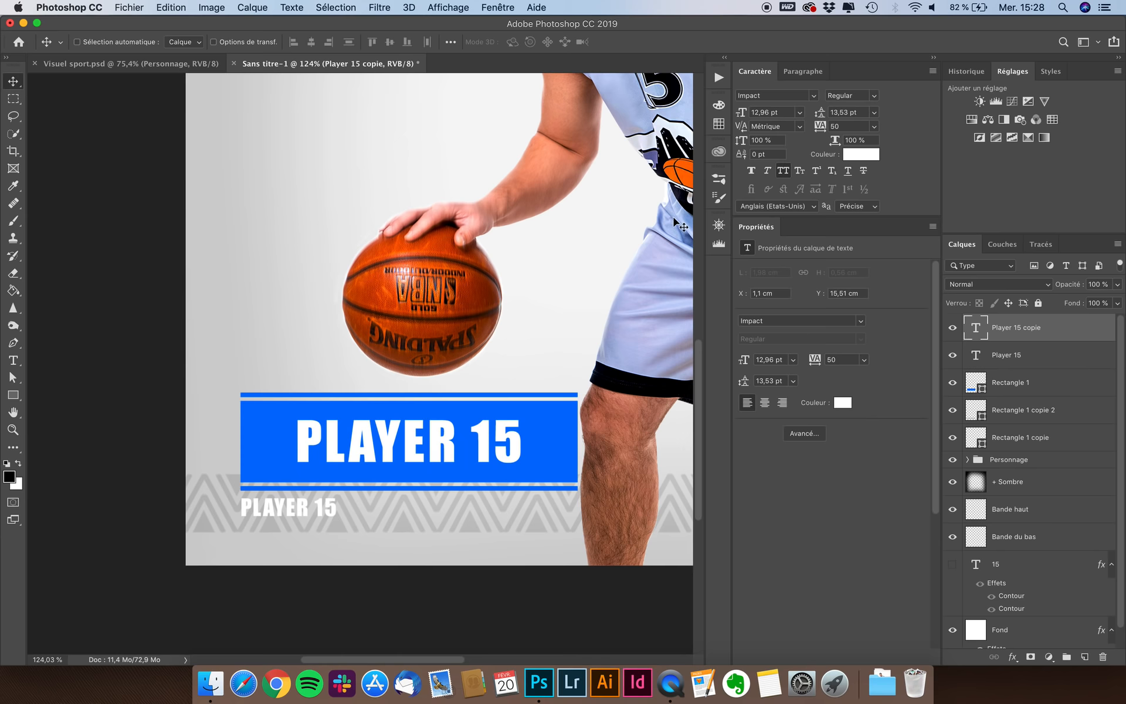
left_click(875, 155)
left_click(557, 457)
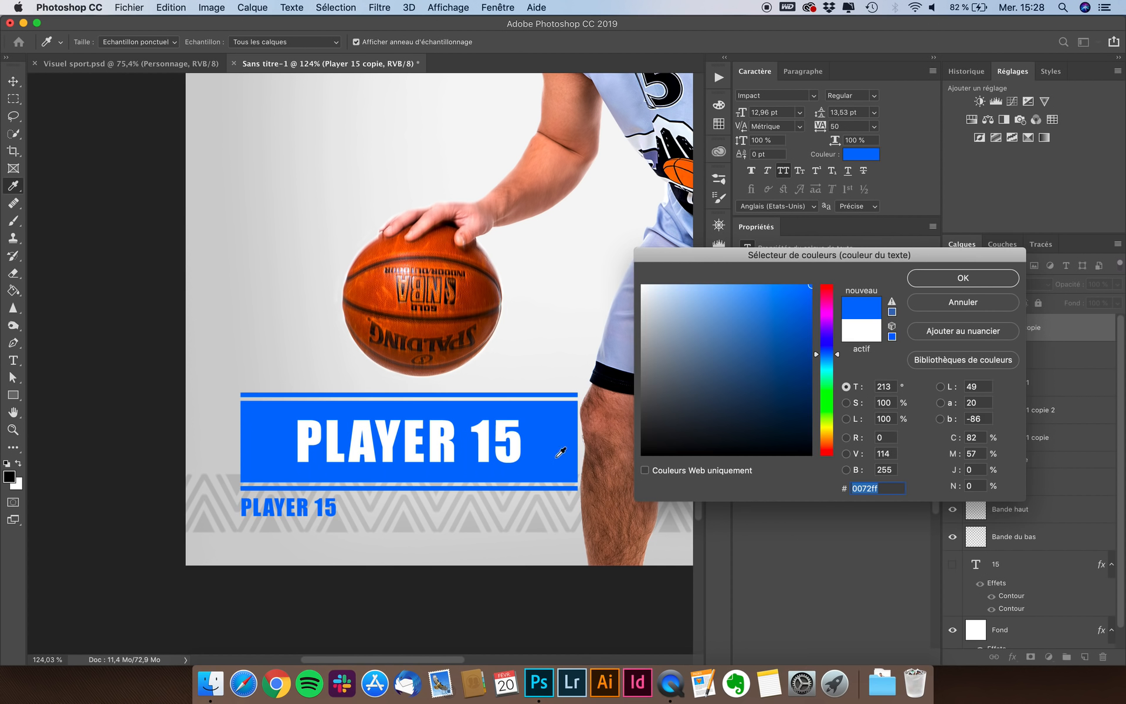
left_click(972, 286)
- Reorder the layers so the small PLAYER 15 text sits just above the Personnage group and Rectangle 1 copie above Rectangle 1 copie 2
left_click_drag(1038, 328, 1037, 449)
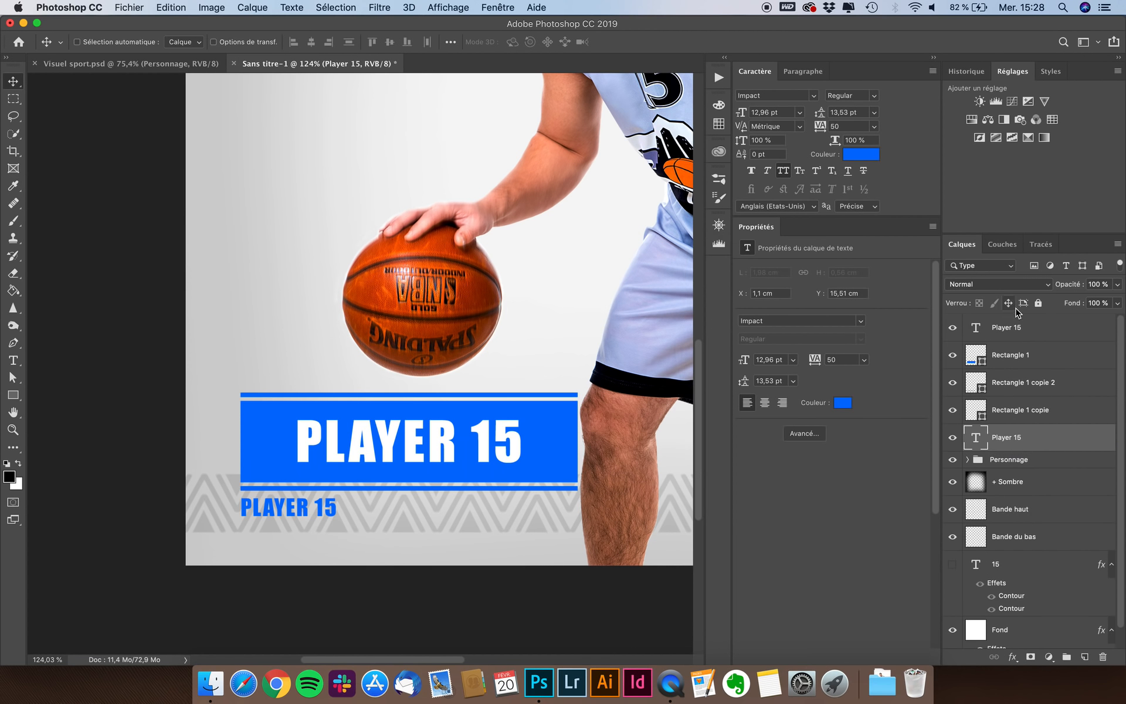
left_click(1017, 334)
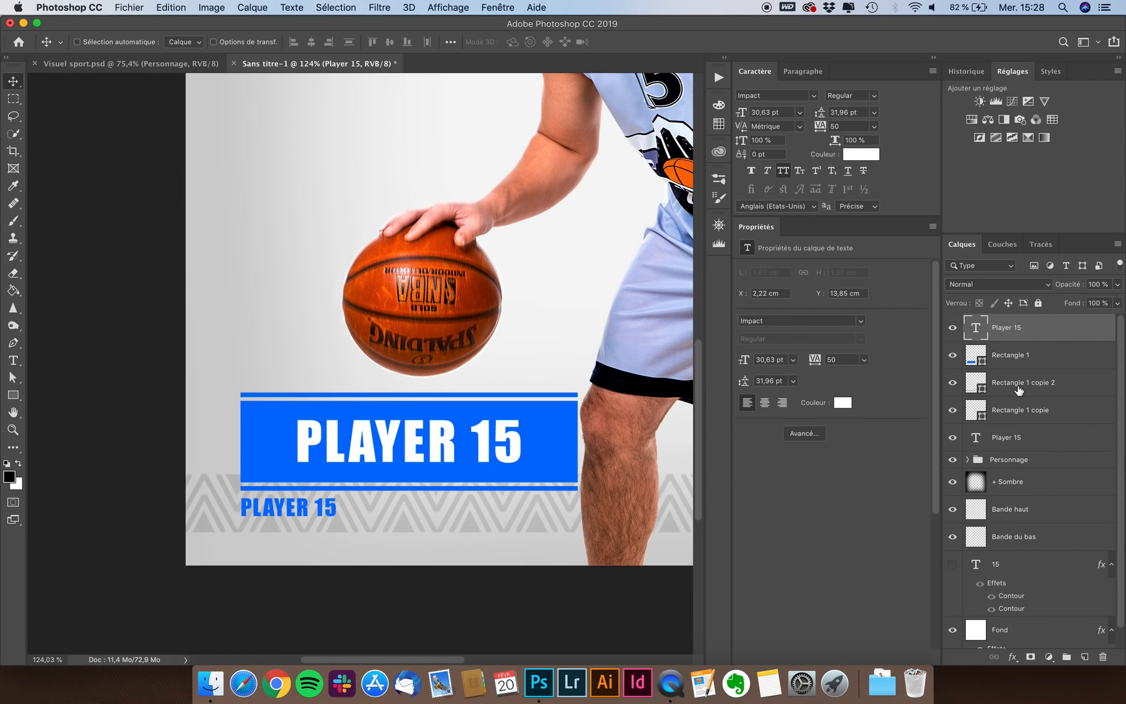
left_click(1020, 392)
left_click_drag(1026, 411, 1027, 383)
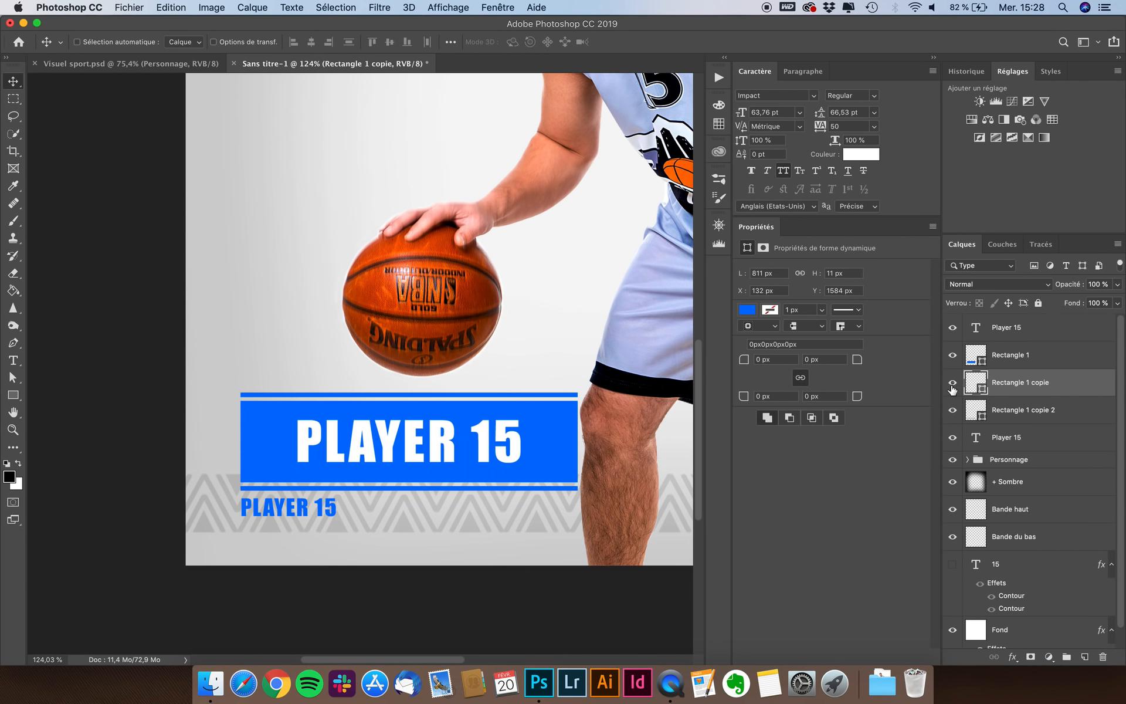
- Rename the upper bar's layer Trait haut and the lower bar's layer Trait bas
double_click(1031, 383)
type("T")
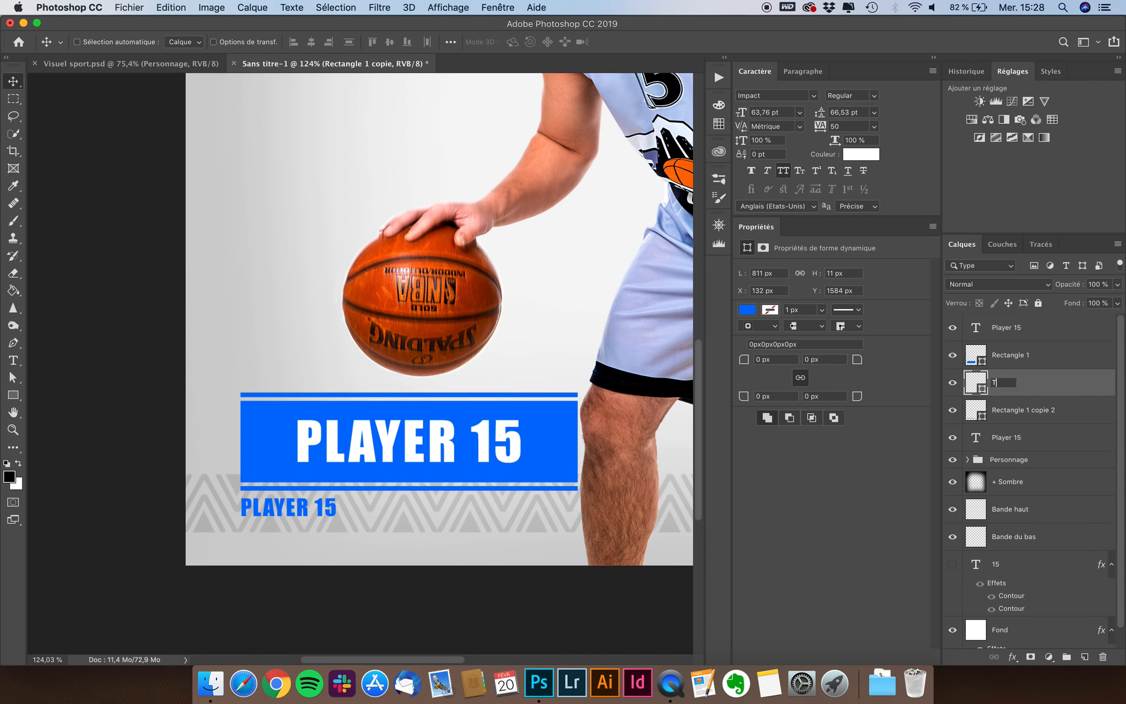
type("rait haut")
key("Return")
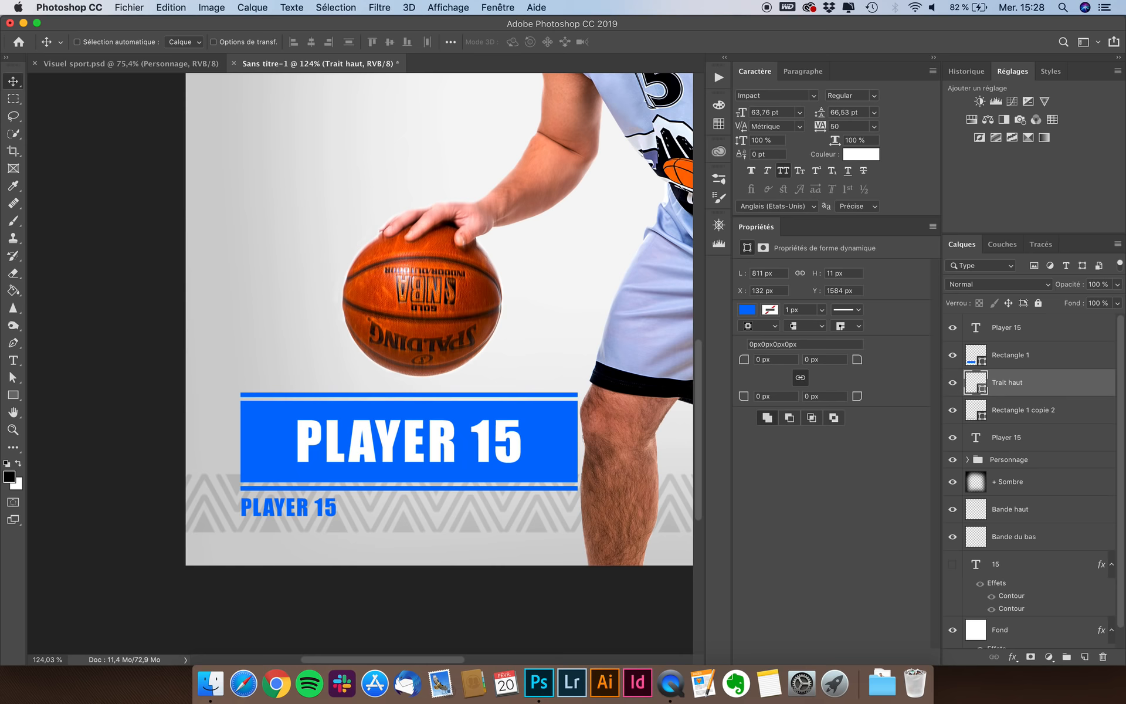
double_click(1027, 411)
type("Trait bas")
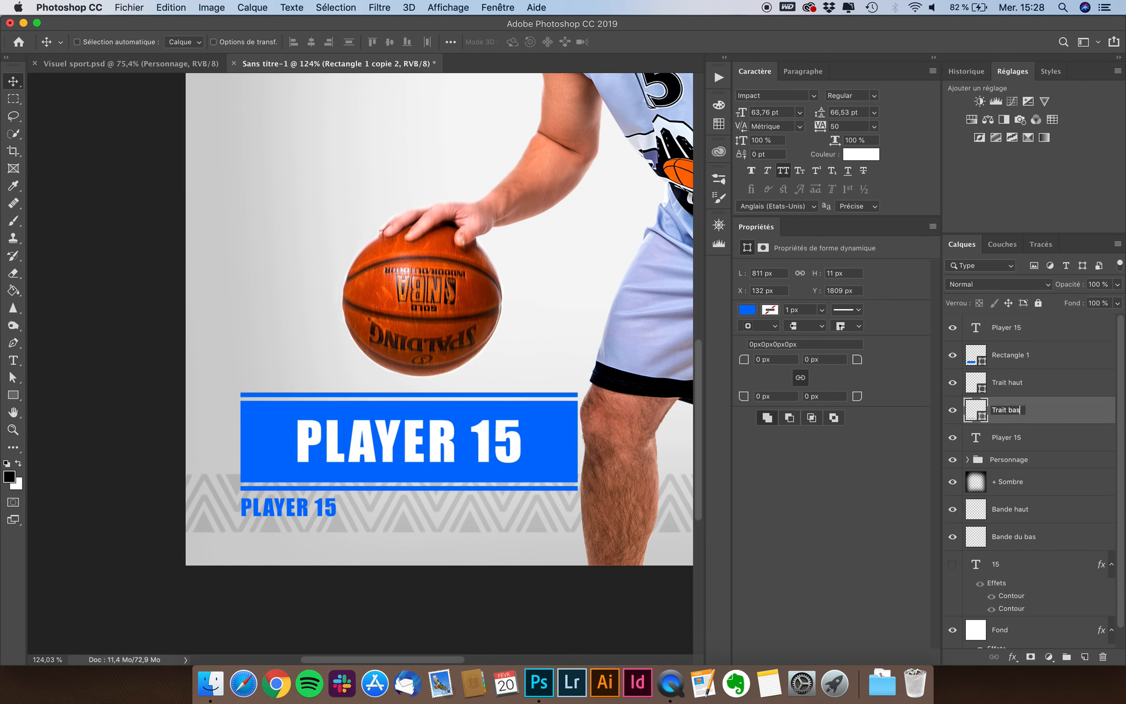
- Check the subtitle in the reference Visuel sport.psd and replace the small PLAYER 15 text below the banner with "Spawk | "
key("Return")
left_click(1016, 444)
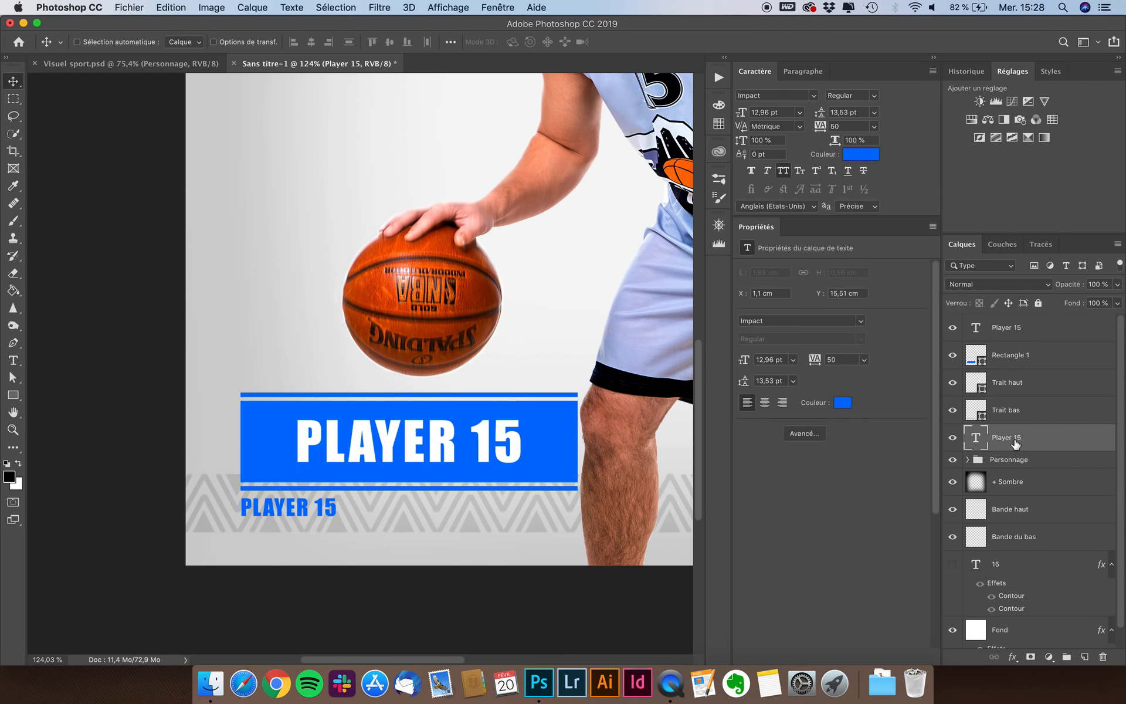
left_click(135, 64)
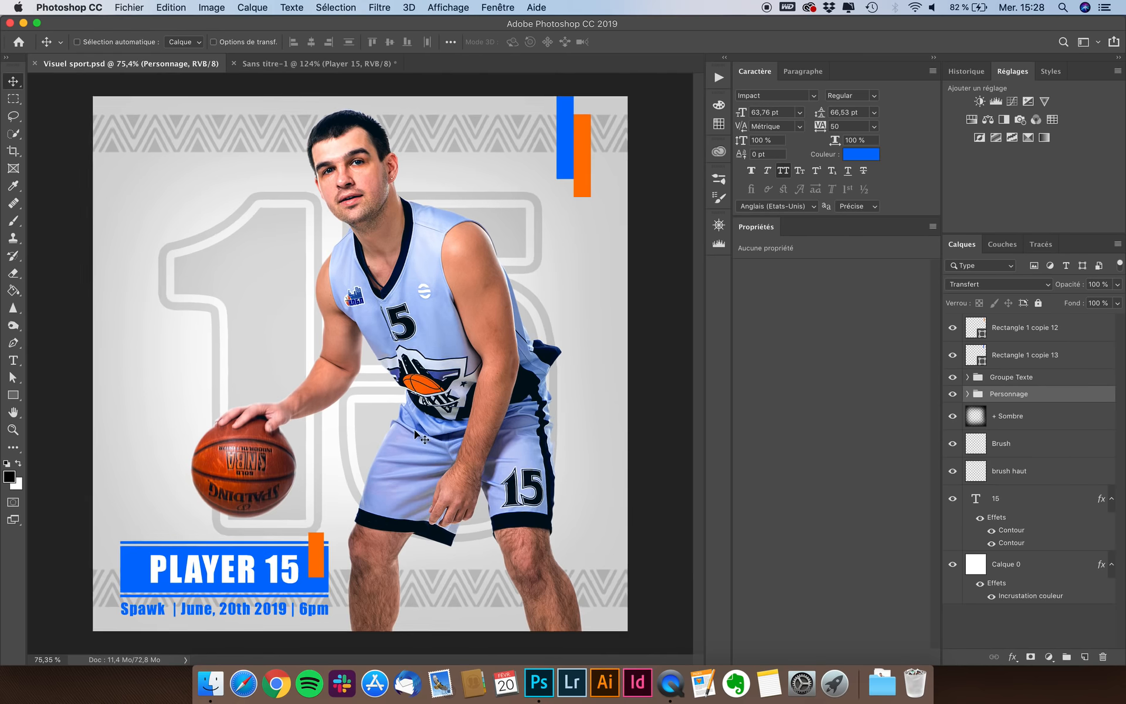
scroll(431, 433, "up", 5)
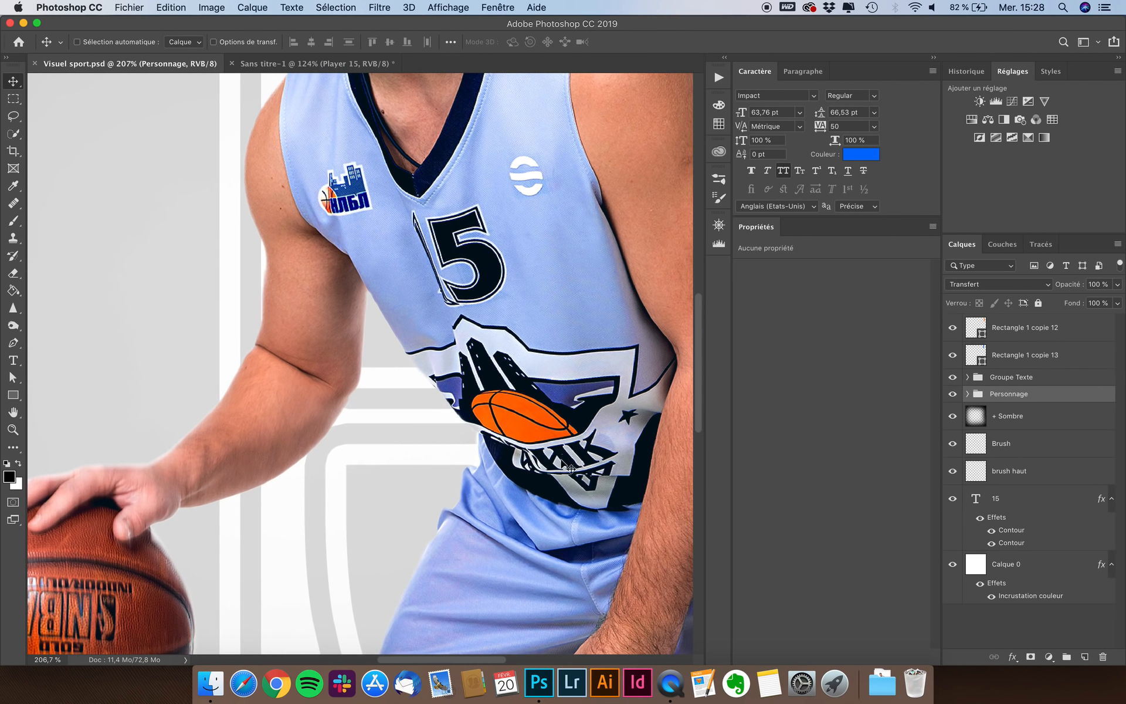
scroll(572, 455, "down", 5)
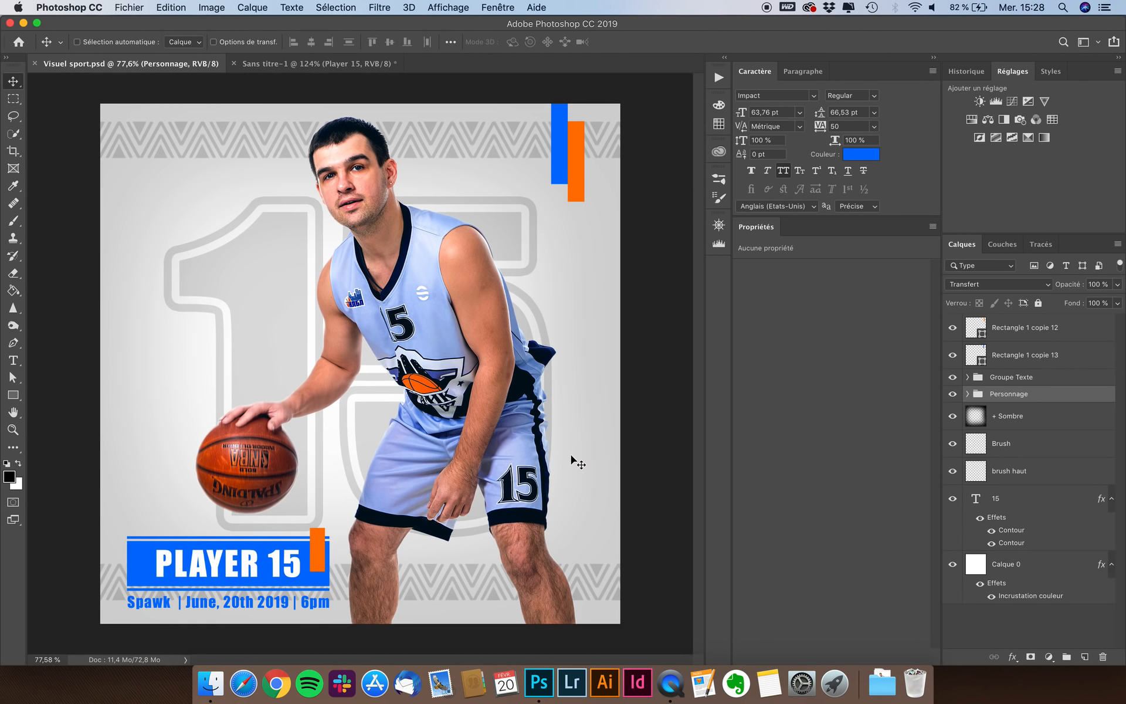
left_click(302, 63)
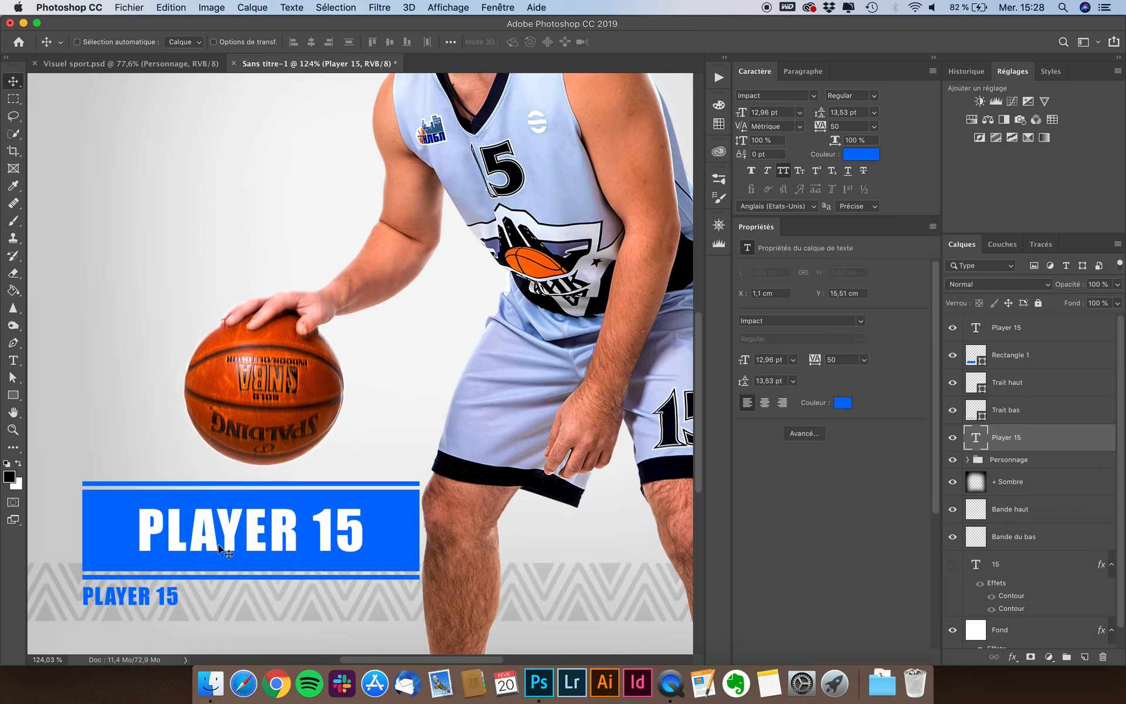
key("t")
left_click_drag(171, 592, 75, 596)
type("S")
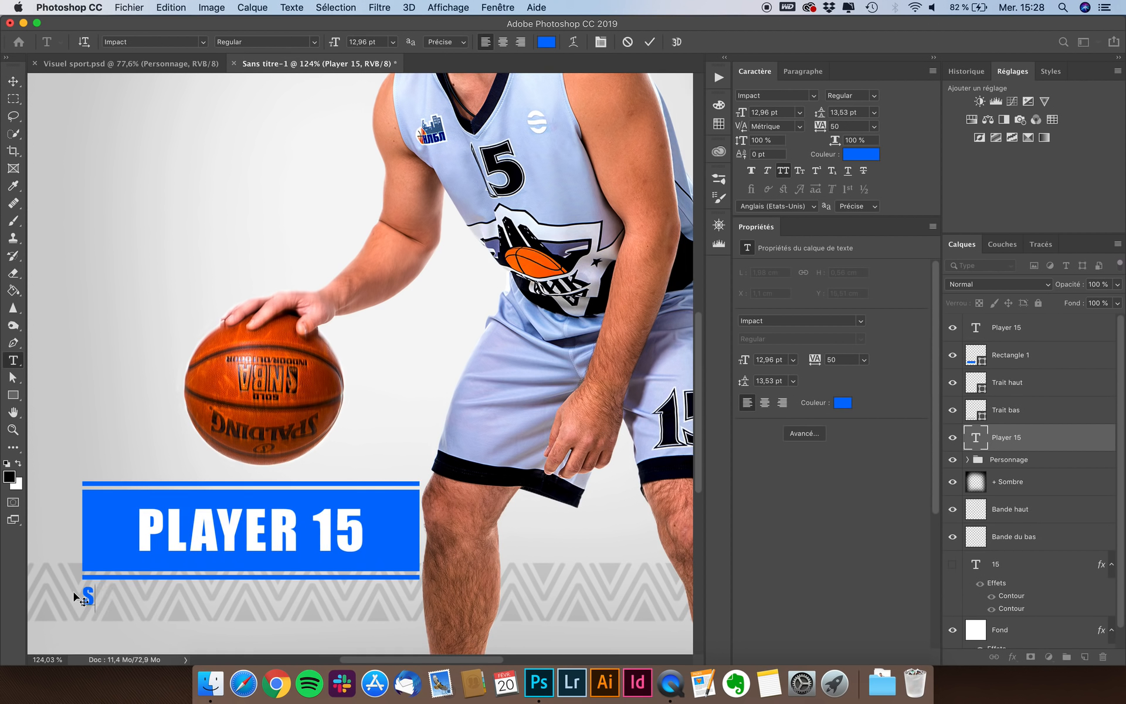
type("PAWK")
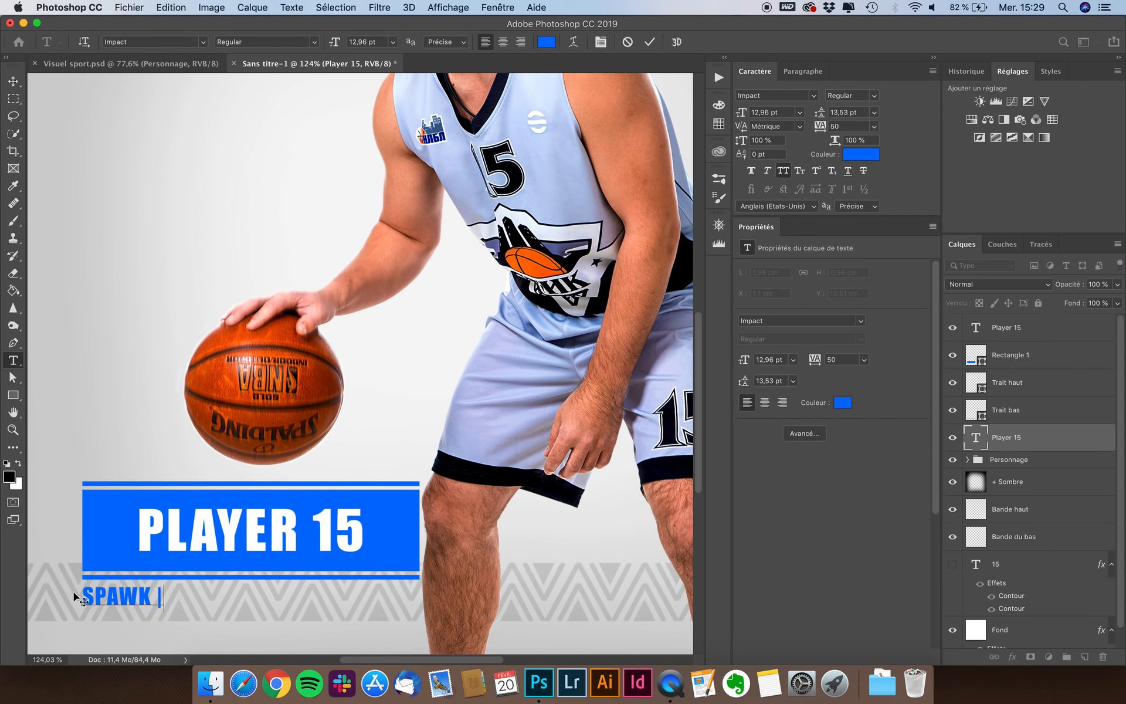
type("| -")
- Complete the subtitle after "Spawk |" with "June, 25th 2019 | 6pm", following the wording style of the reference poster
left_click(172, 64)
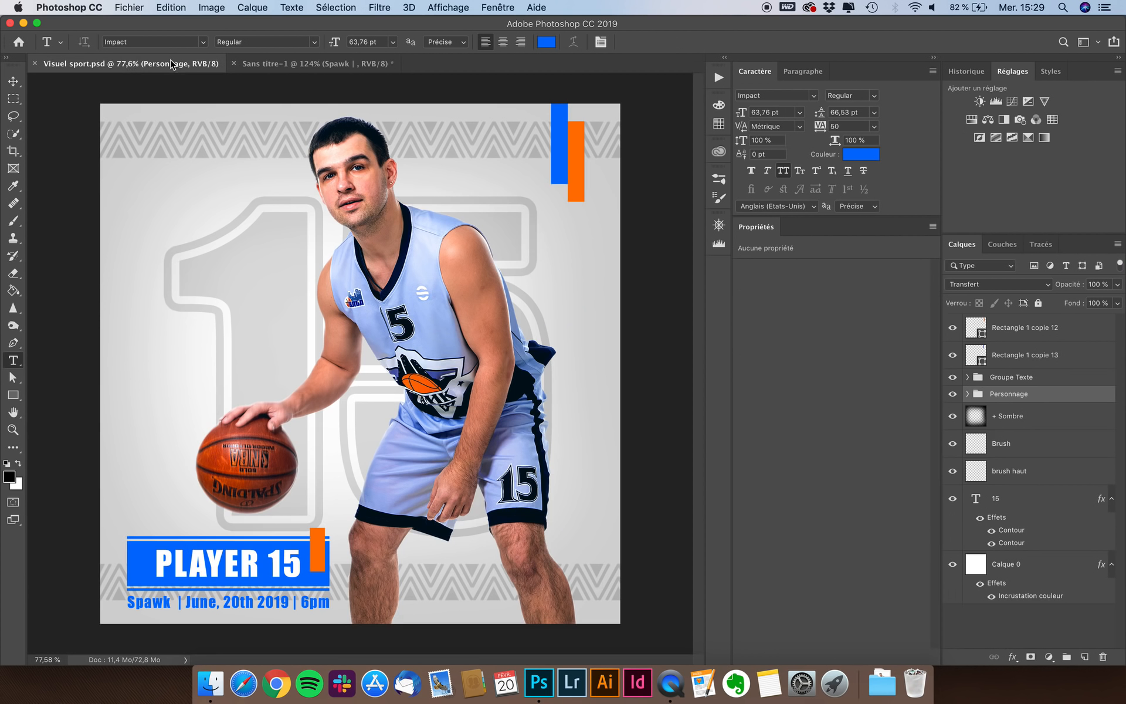
left_click(352, 63)
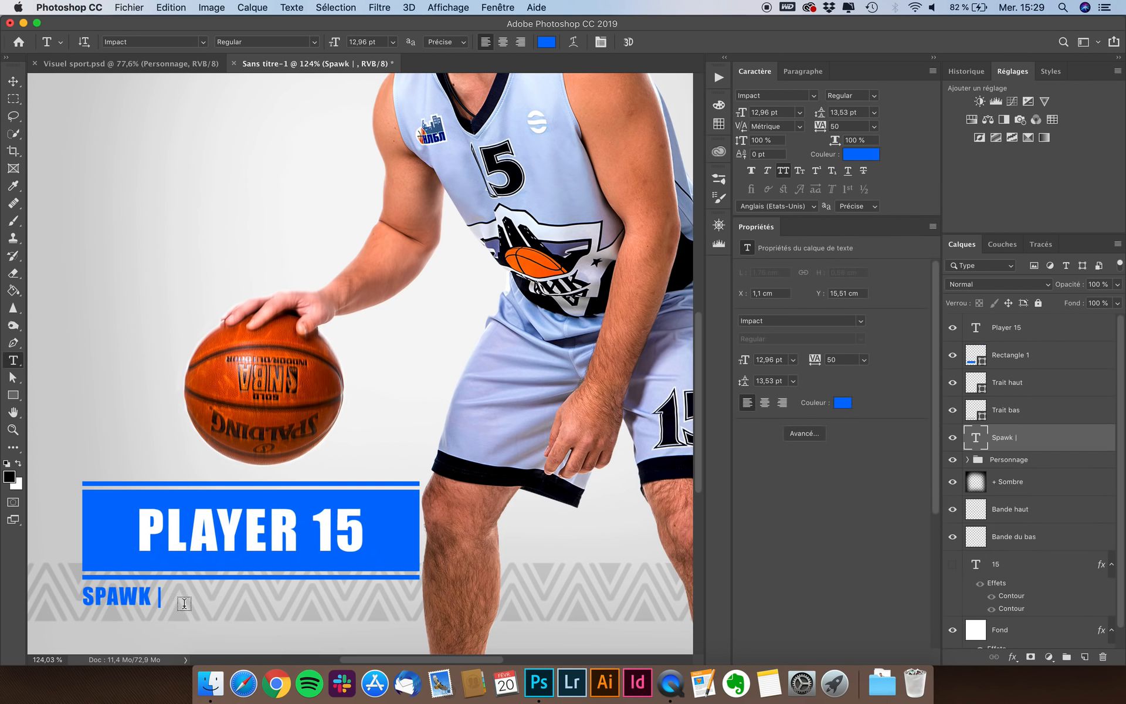
left_click(163, 595)
type("JUNE,")
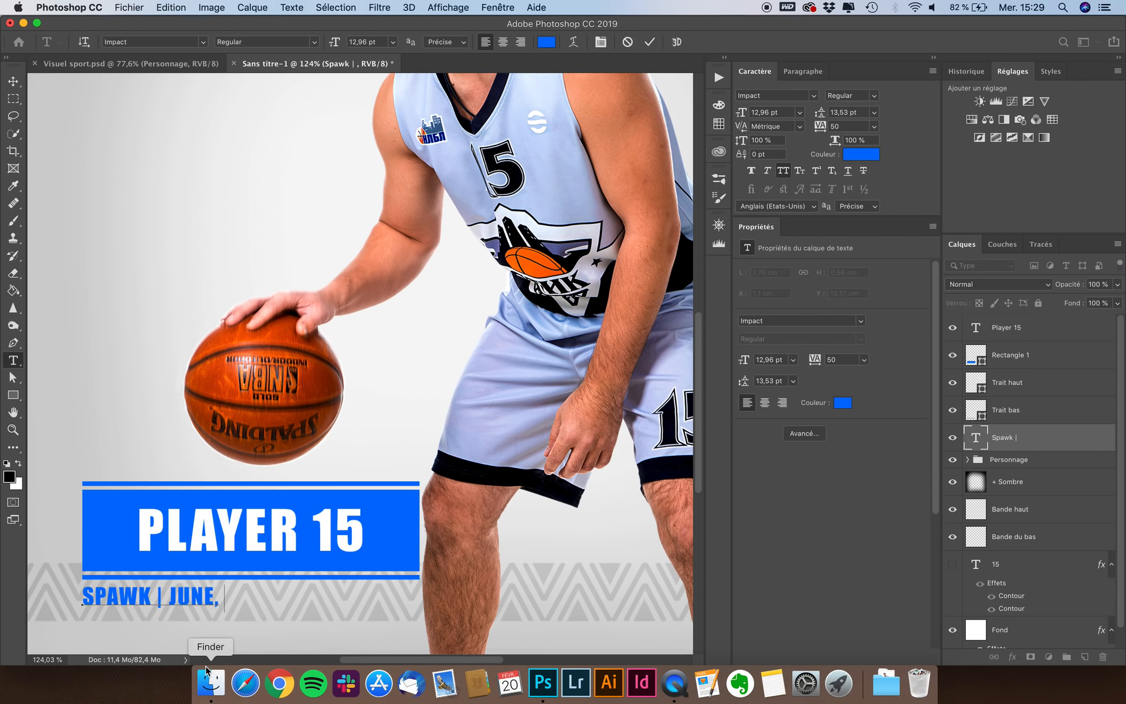
type(" 25T")
key("BackSpace")
type("TH")
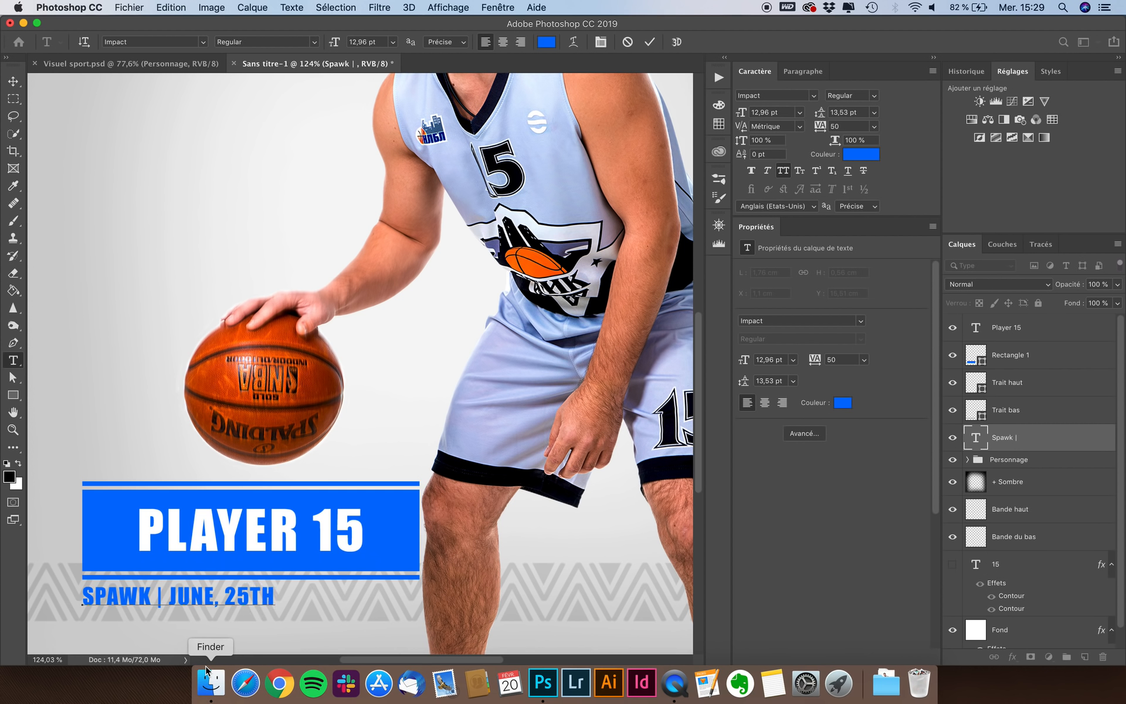
type(" 2019")
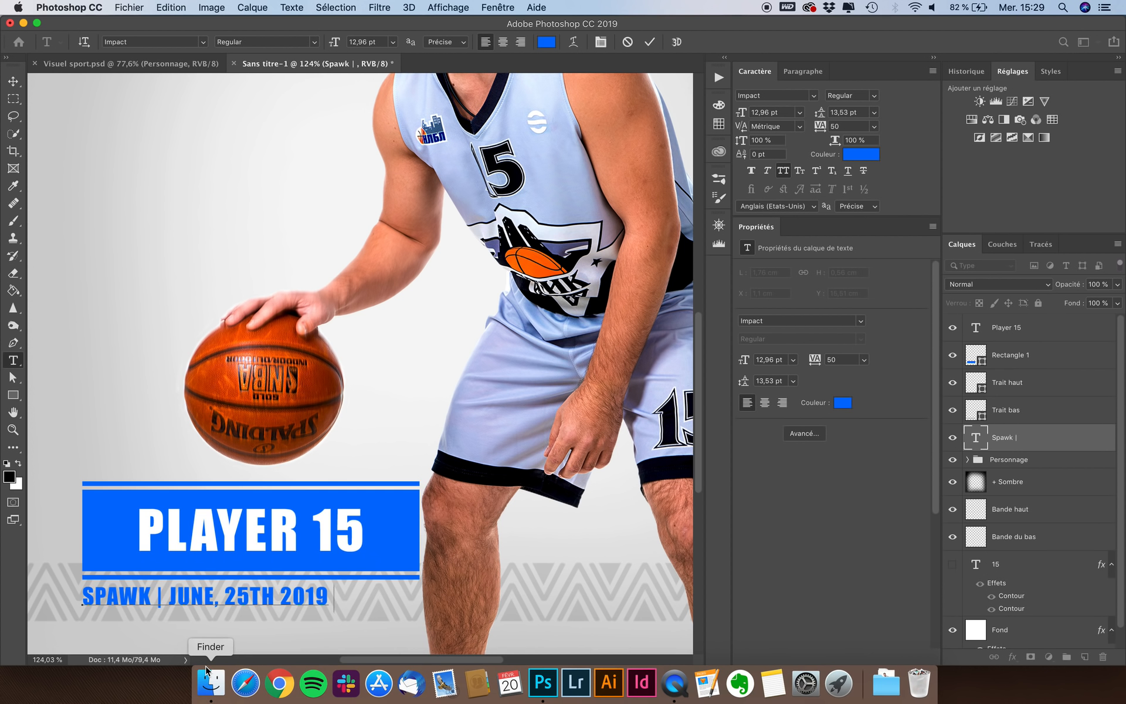
type(" | 6PM")
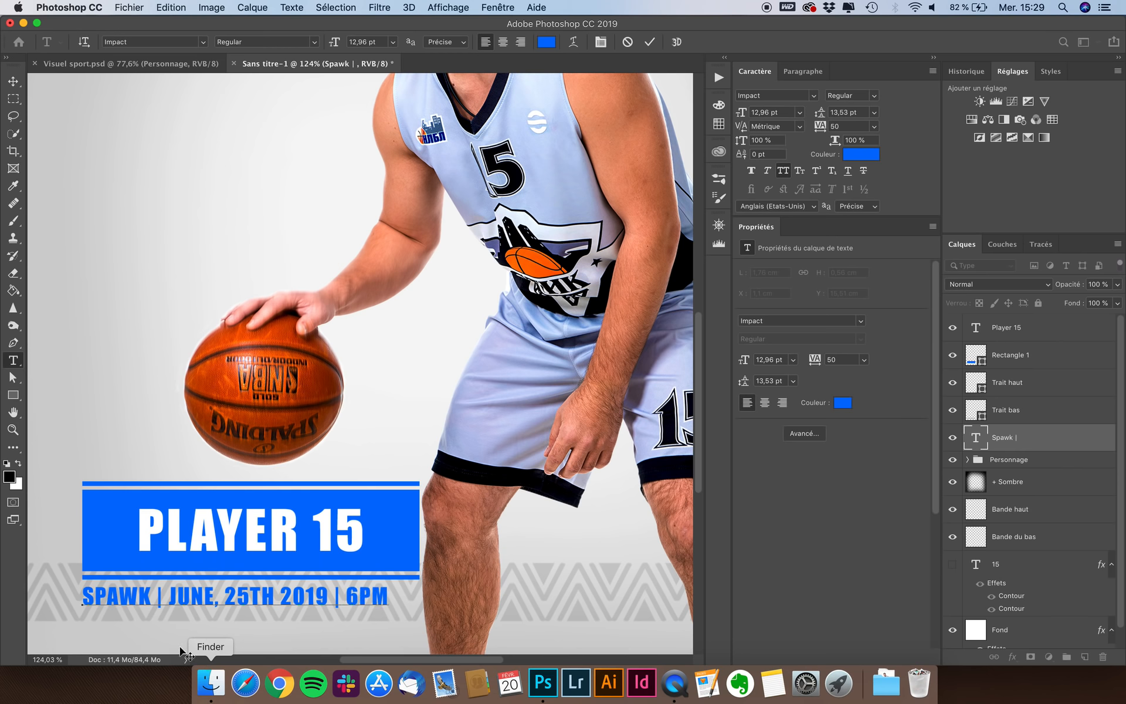
left_click(13, 80)
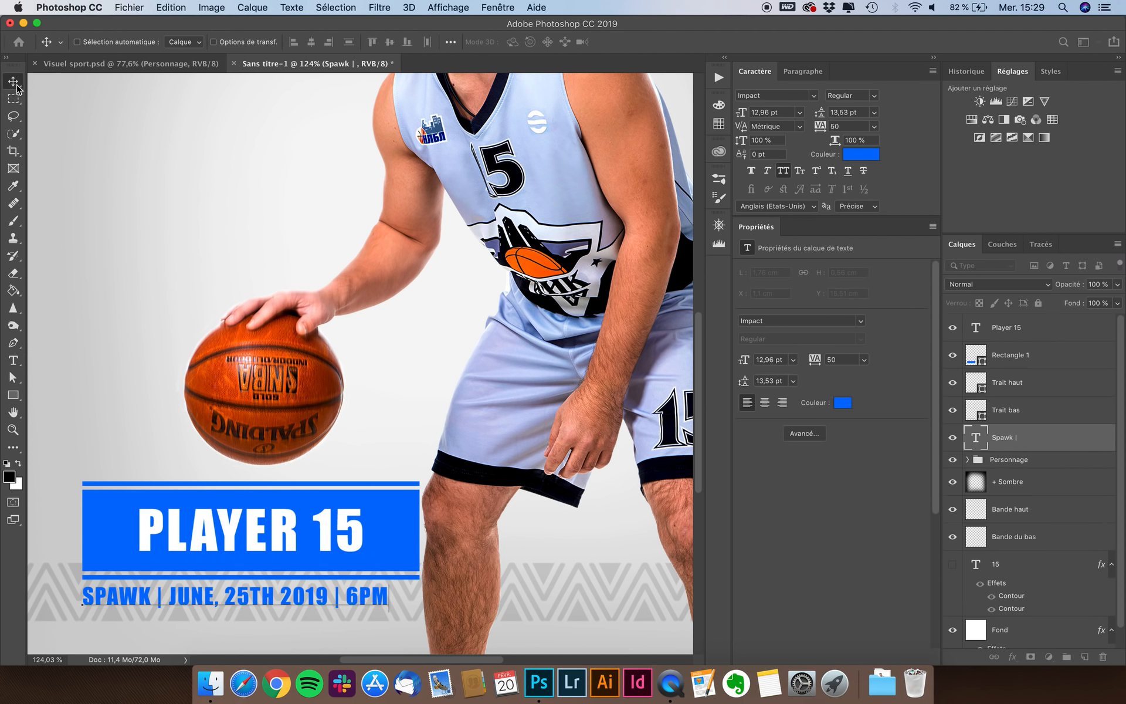
- Turn off all caps for the subtitle and scale it to about the banner's width, 14,37 pt
left_click(785, 175)
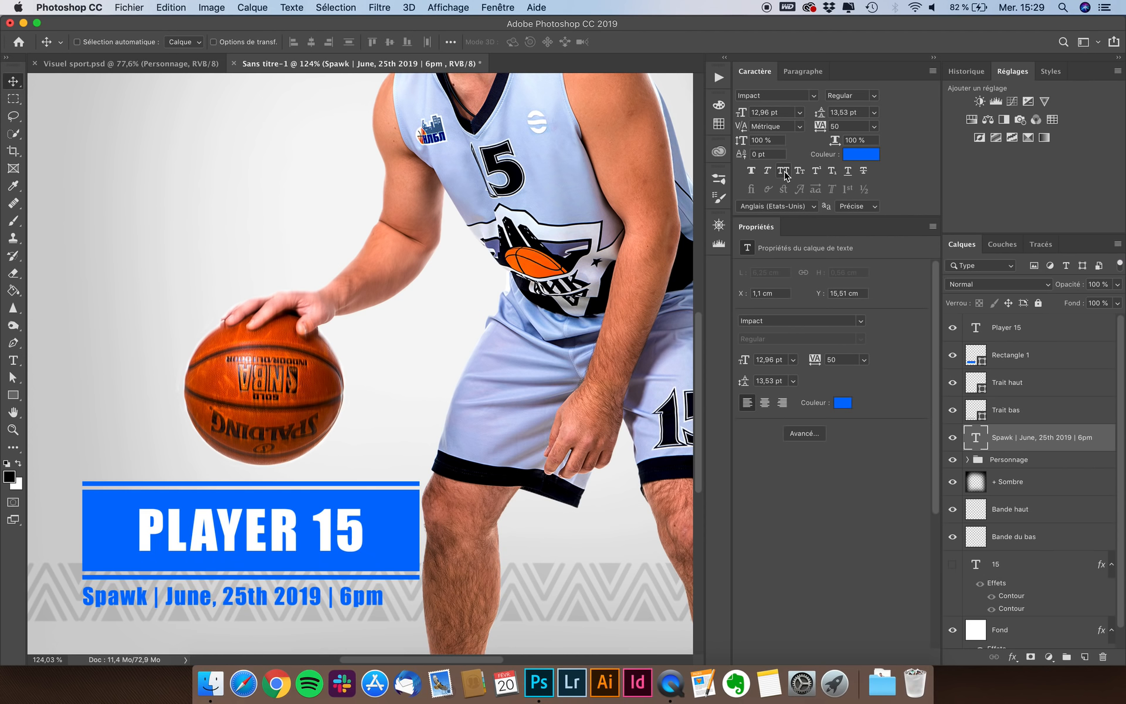
scroll(513, 523, "down", 4)
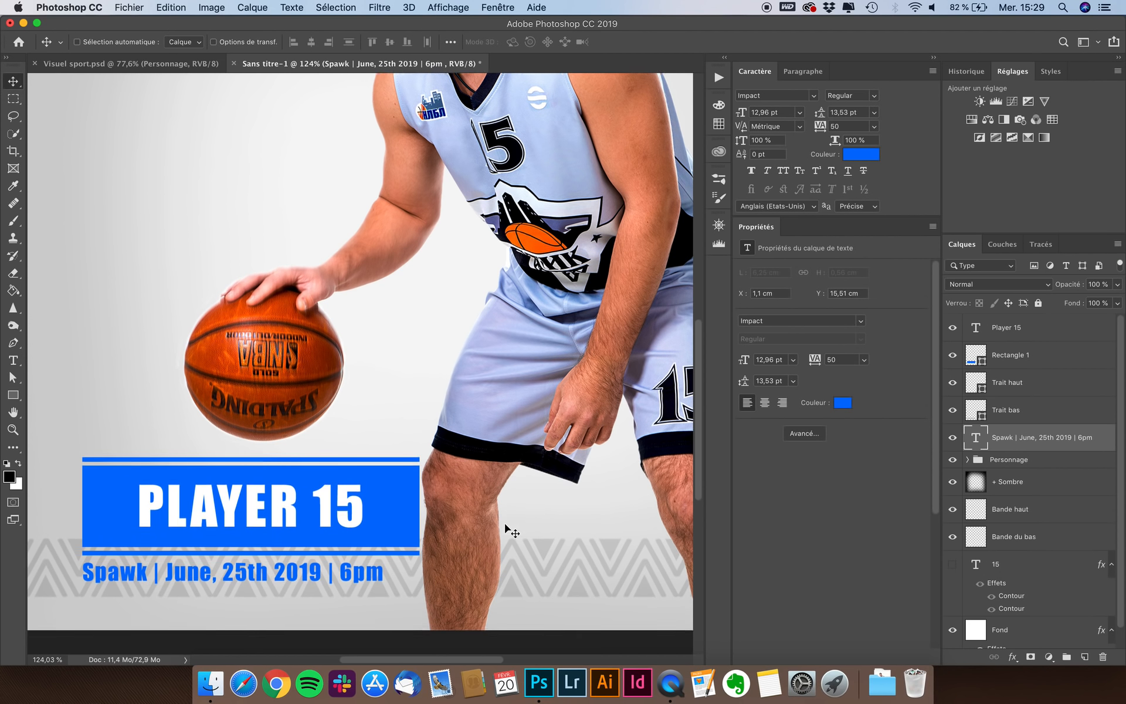
scroll(510, 527, "left", 2)
key("ctrl+t")
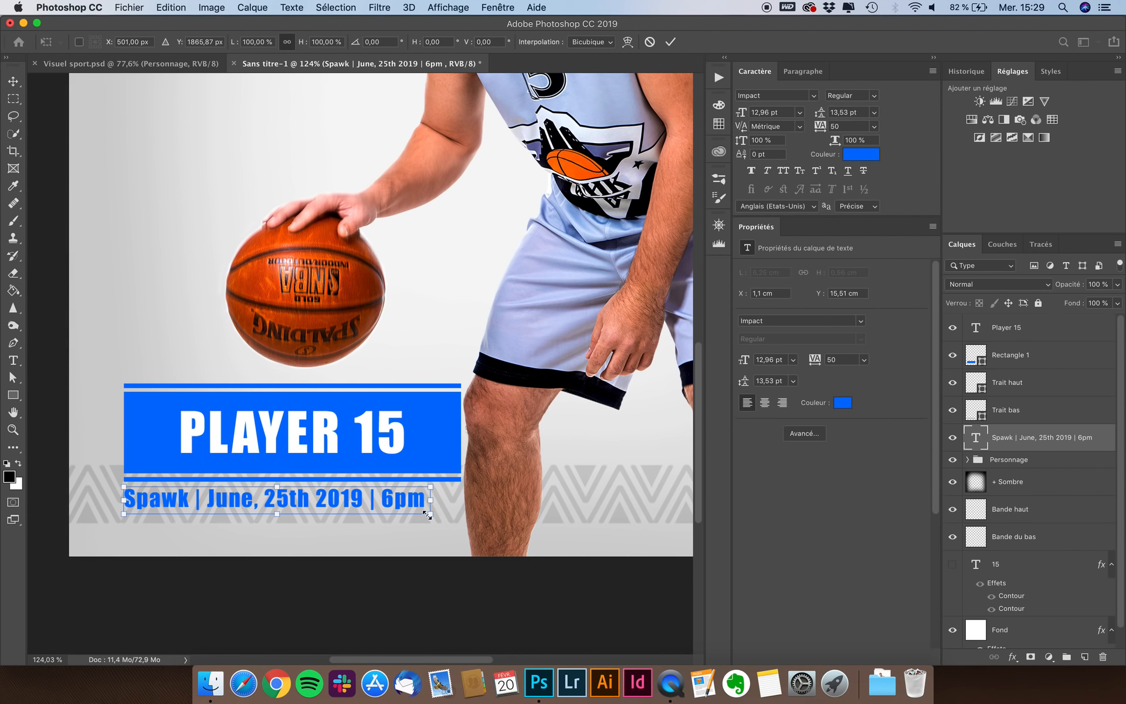
left_click_drag(427, 515, 460, 527)
key("Return")
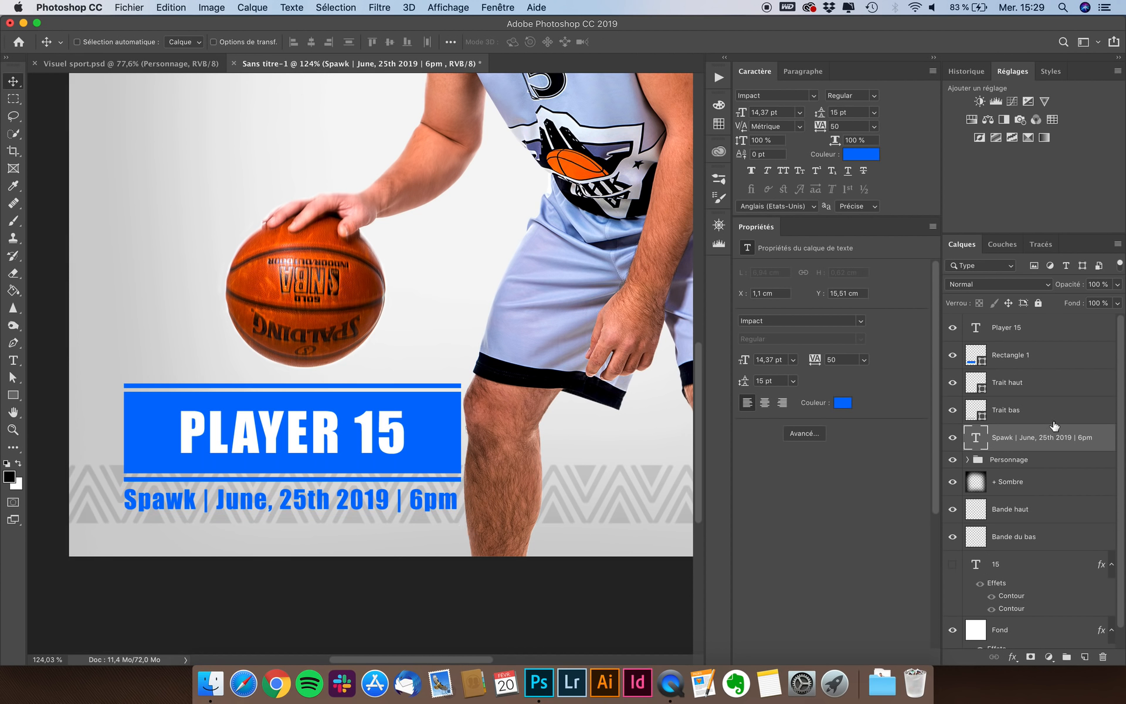
- Align the subtitle, title, banner and both thin bars on their horizontal centres
left_click(1032, 333, "shift")
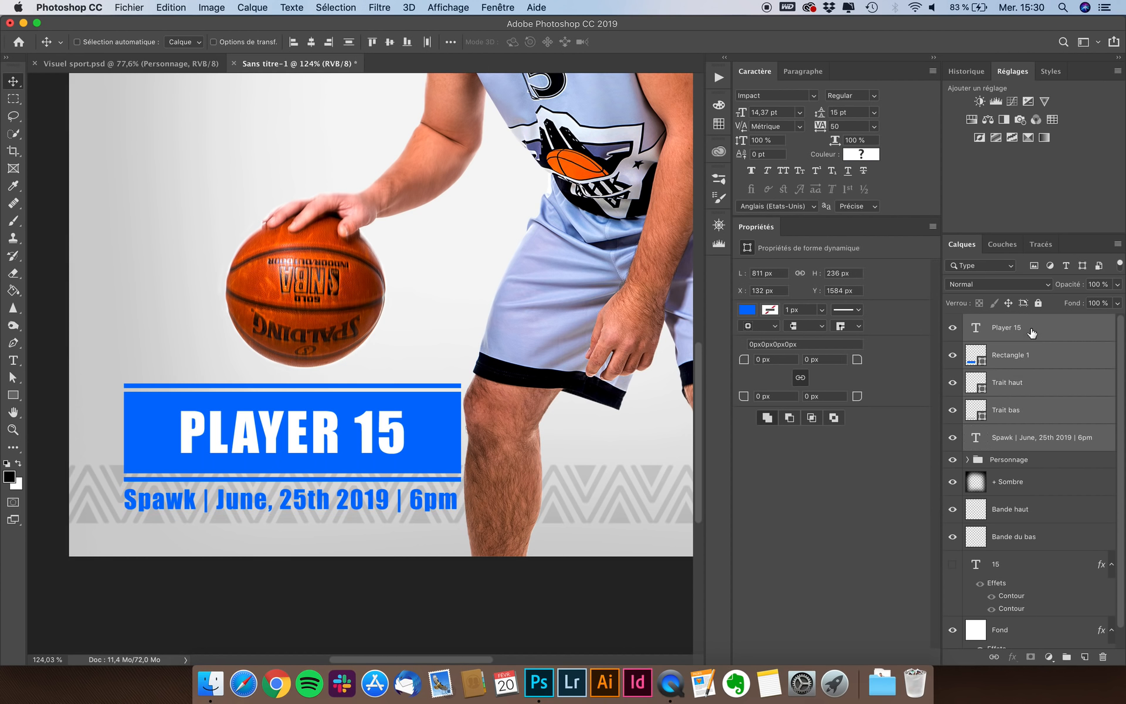
left_click(309, 45)
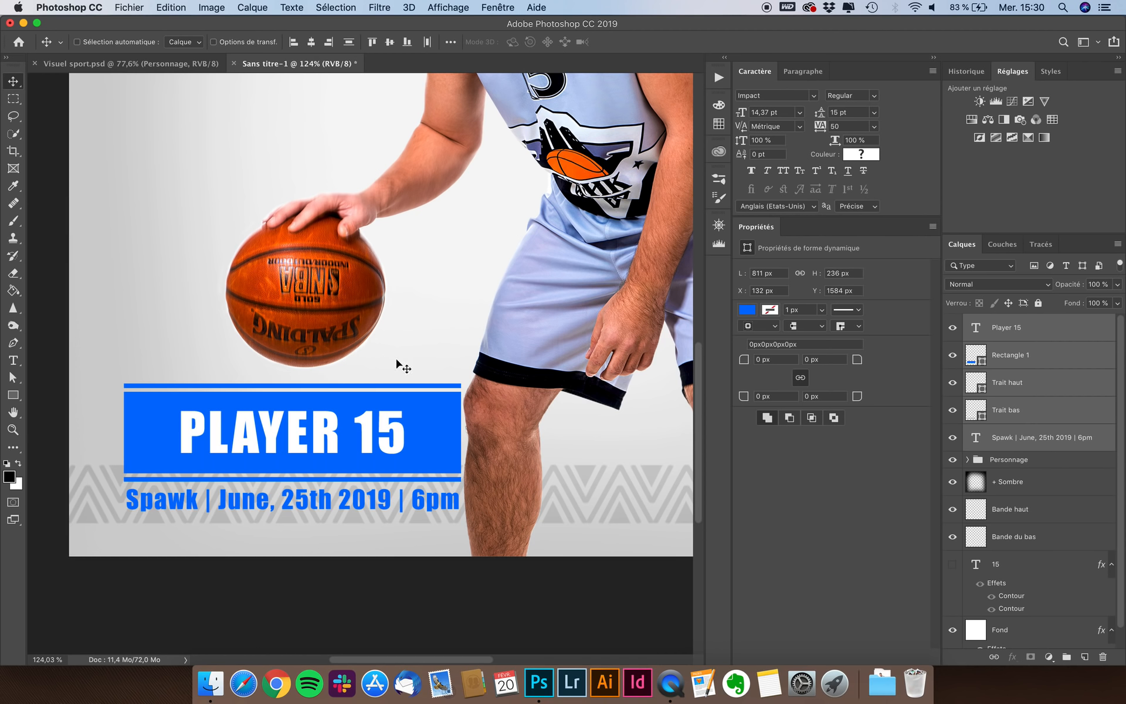
left_click(1023, 448)
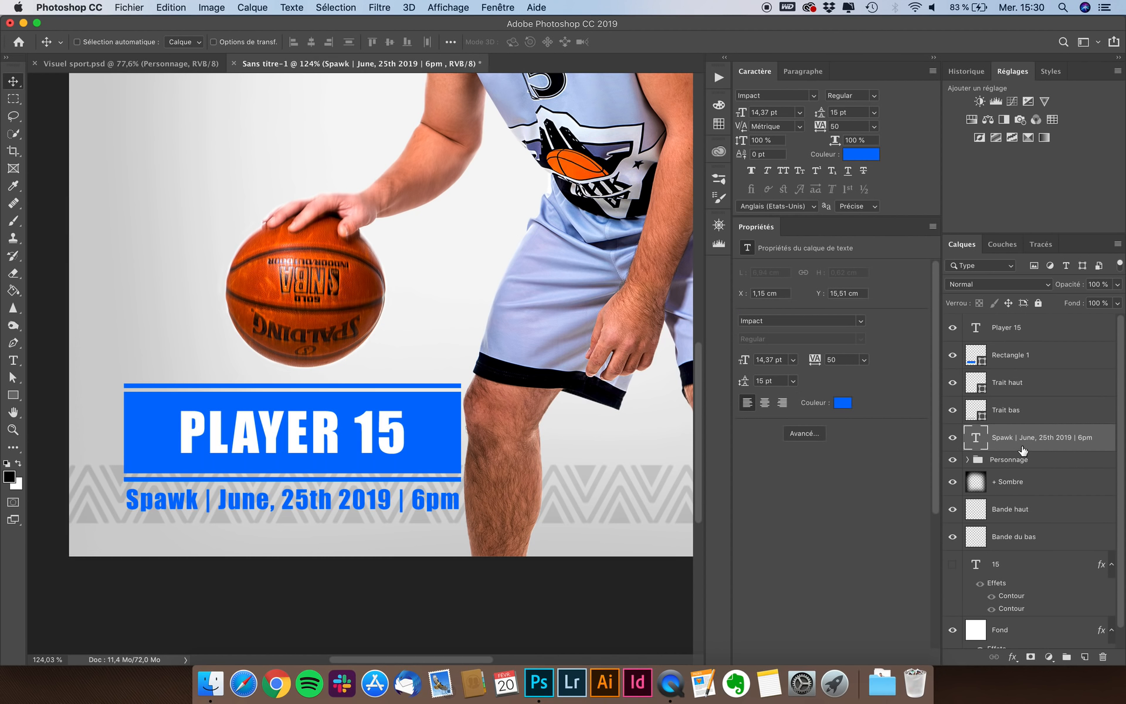
- Check the reference poster and draw a vertical rectangle about 69 × 223 px over the upper edge of the banner, near its right end
left_click(135, 64)
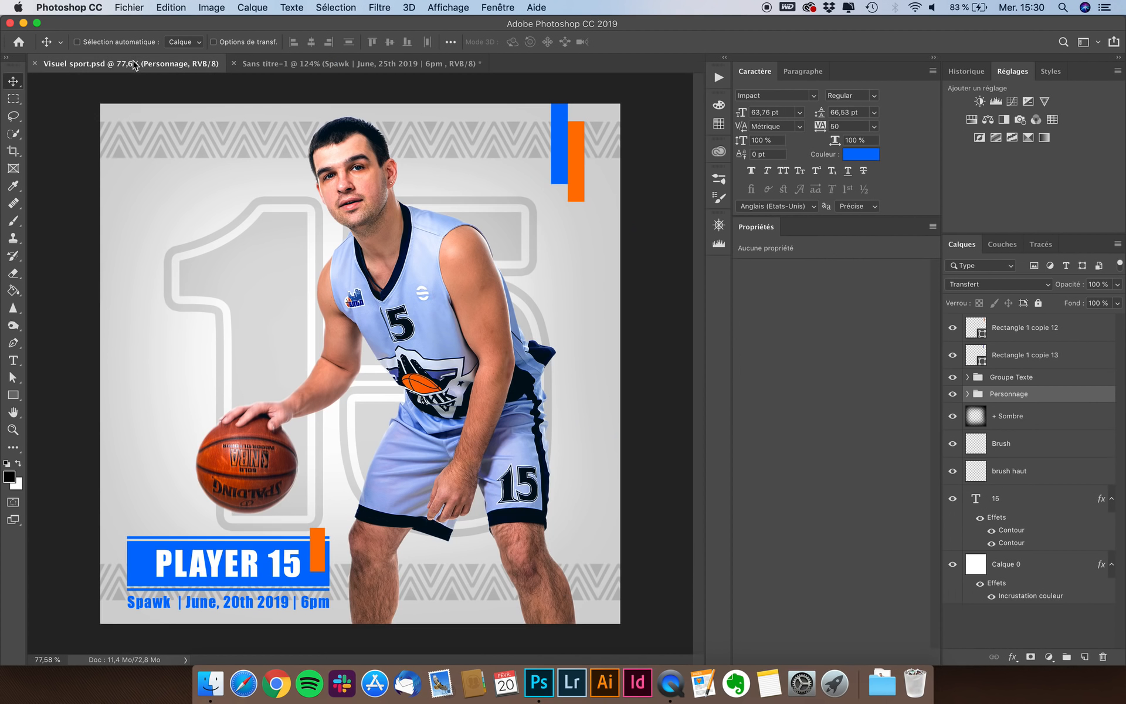
left_click(362, 64)
key("super+0")
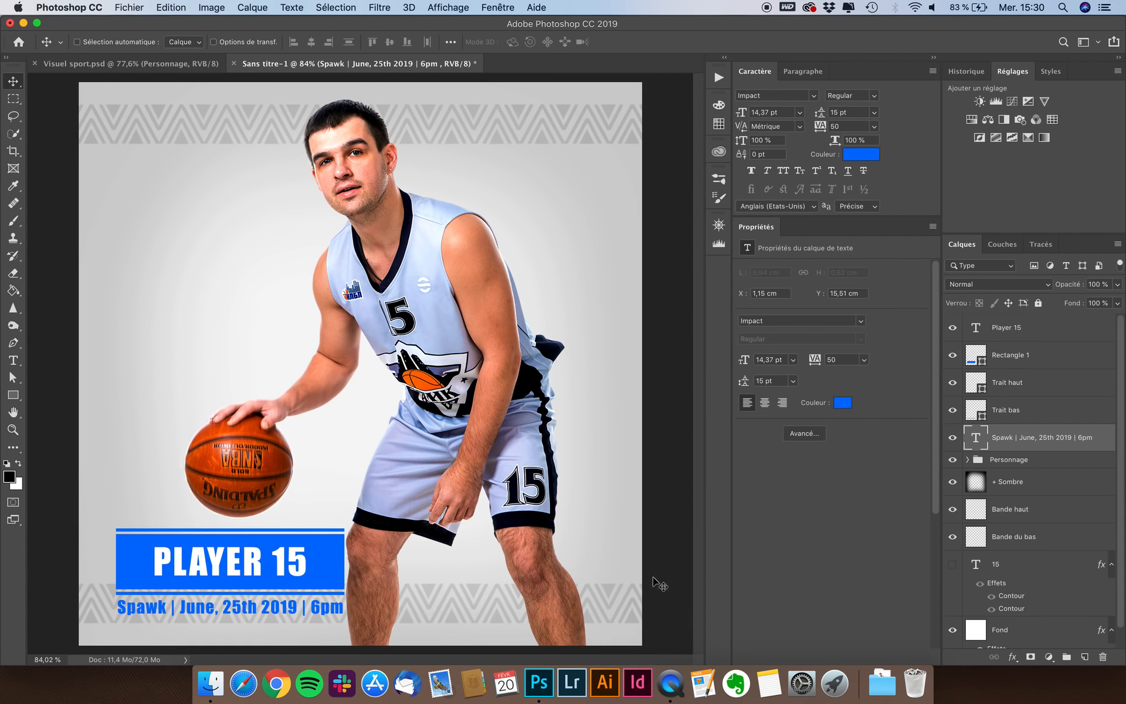
key("super+minus")
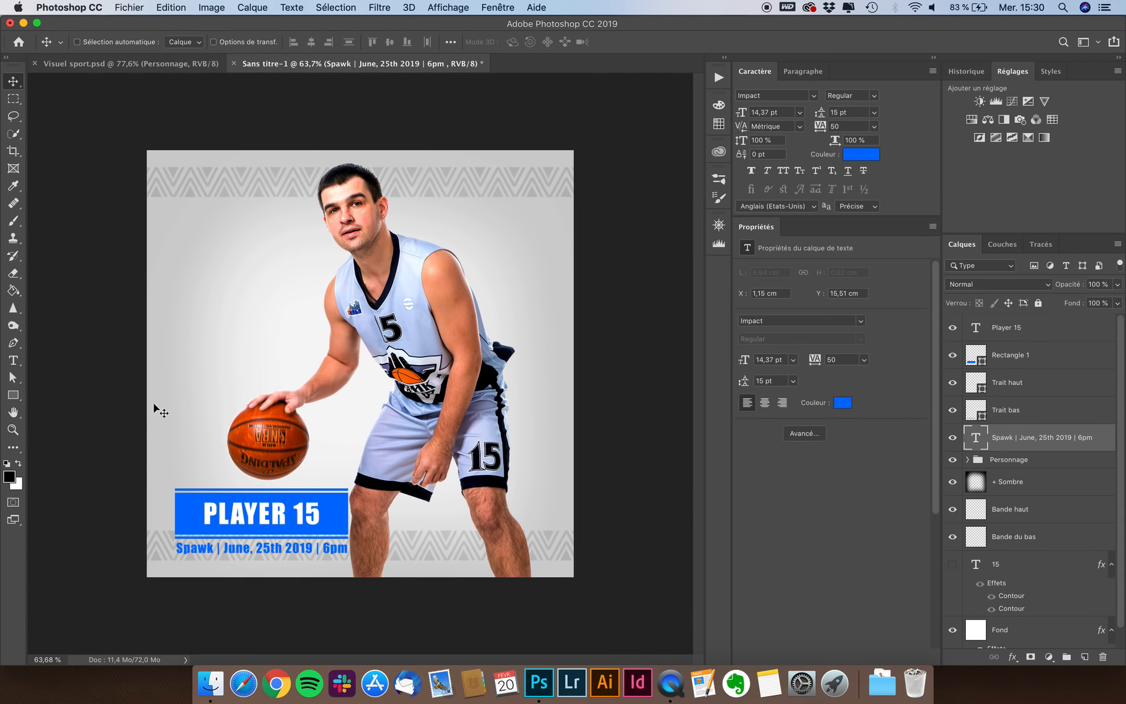
left_click(1026, 340)
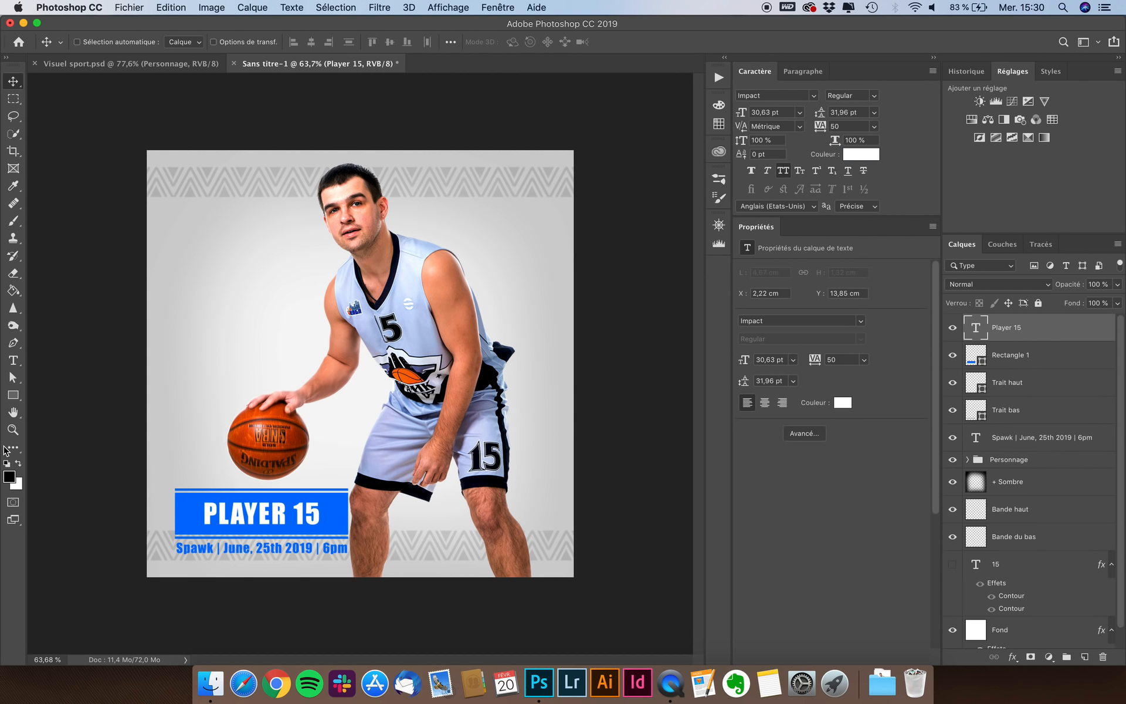
left_click(13, 394)
scroll(194, 496, "up", 3)
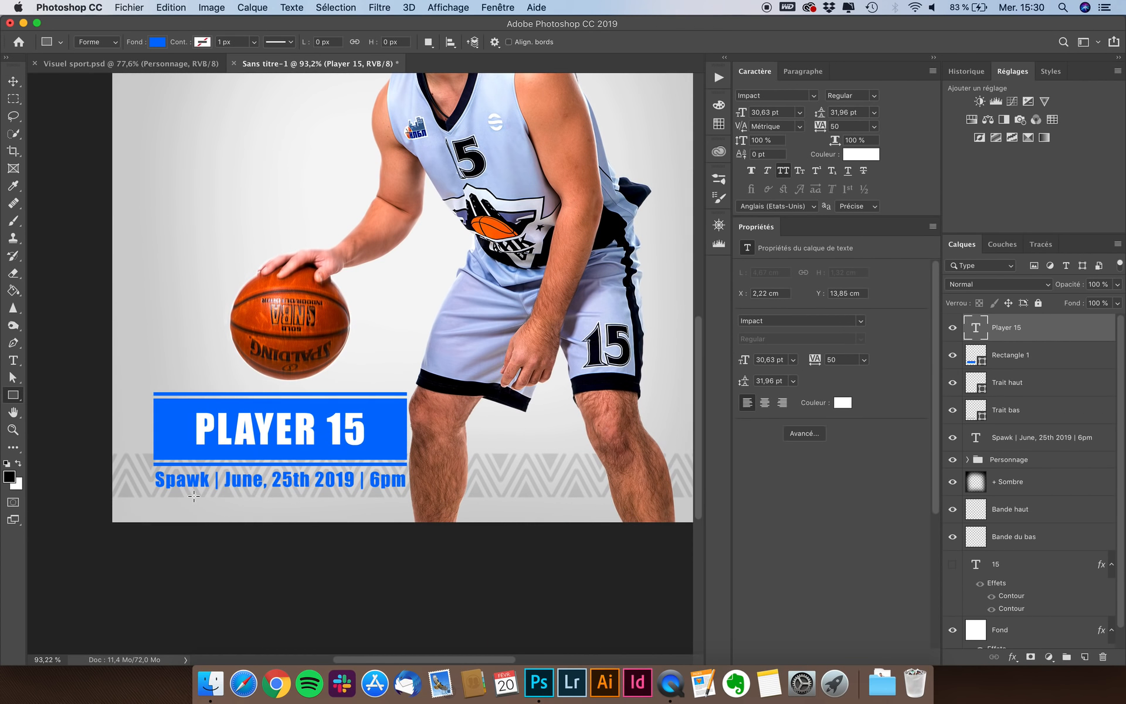
left_click_drag(378, 362, 401, 432)
- Fill the new vertical rectangle with the recently used orange, ff7e00
left_click(157, 41)
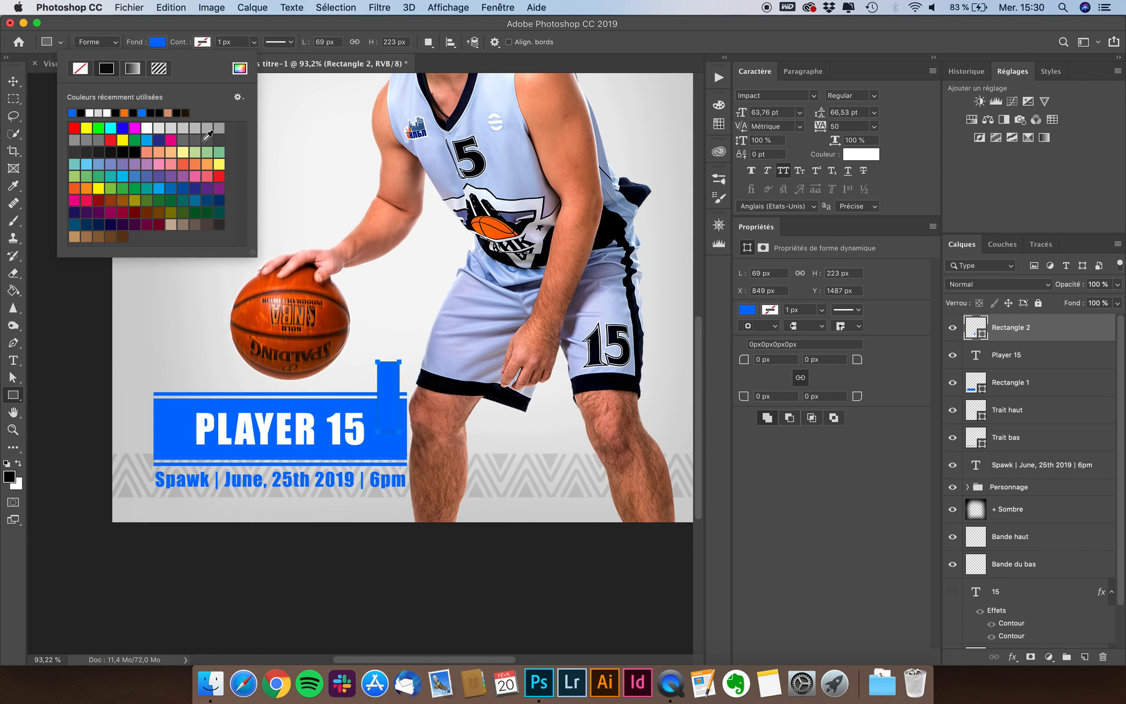
left_click(126, 112)
left_click(240, 68)
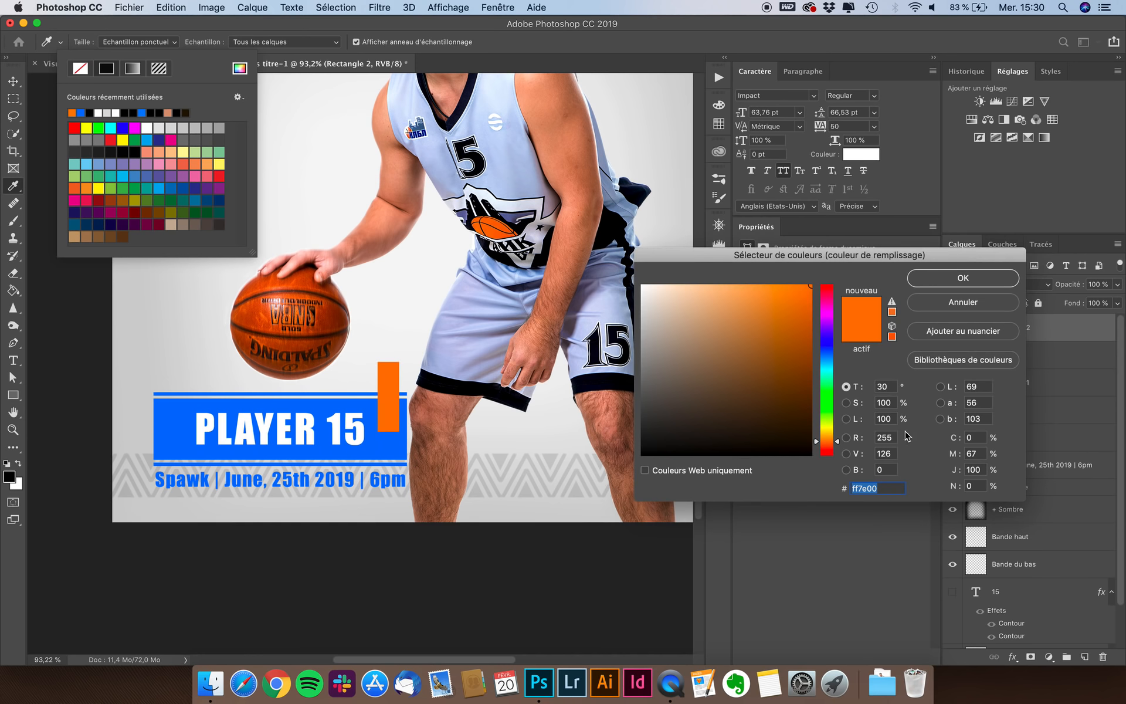
left_click(960, 284)
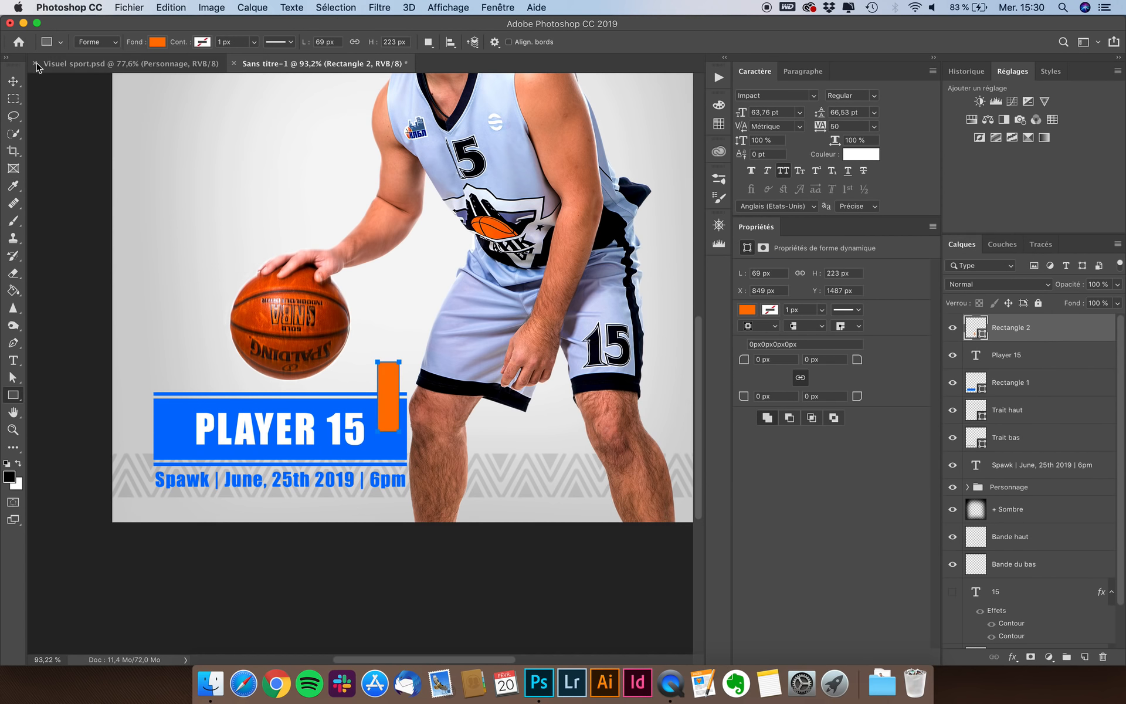
- Move the orange rectangle straight down about 41 px so it overlaps more of the banner
left_click(13, 82)
scroll(364, 367, "up", 3)
left_click_drag(399, 370, 400, 384)
scroll(358, 357, "down", 1)
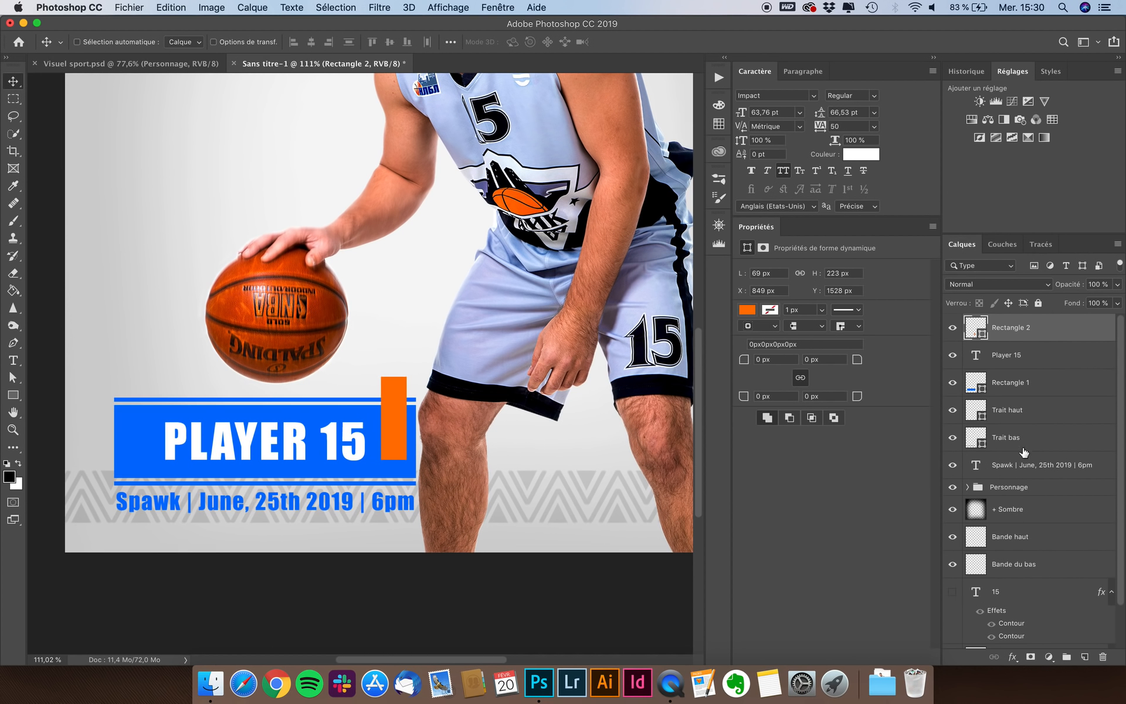
- Group the layers from Rectangle 2 down to the Spawk subtitle as Player 15 and shift the group slightly down and left
left_click(1026, 467, "shift")
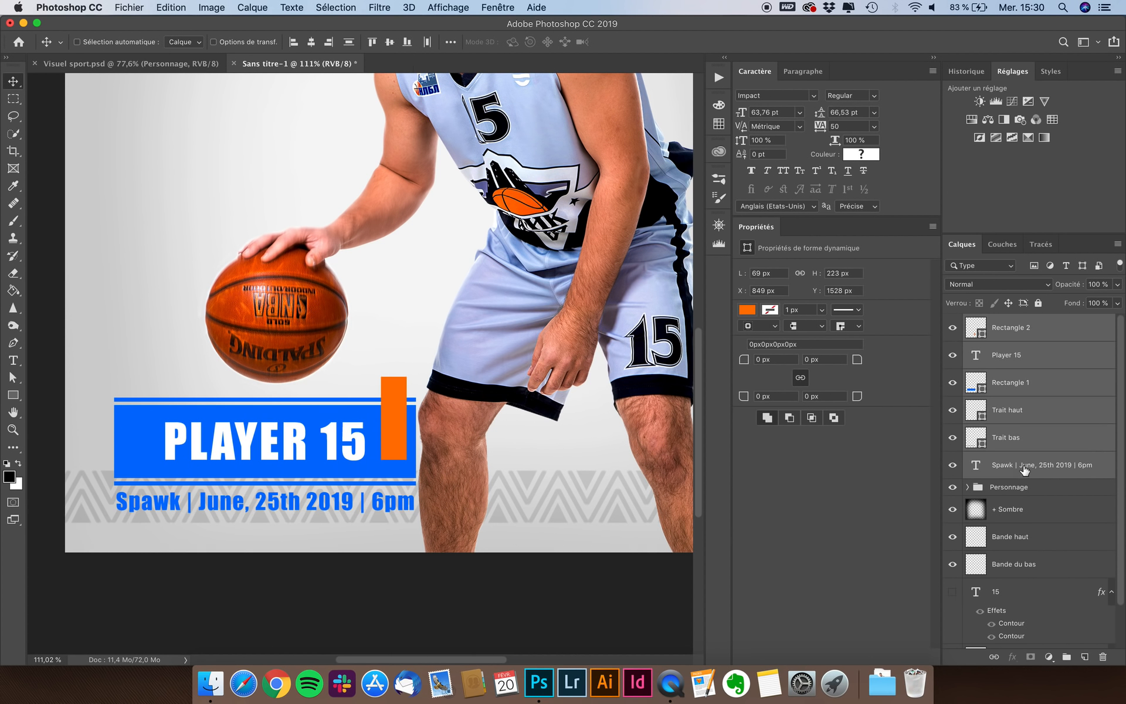
left_click(1069, 657)
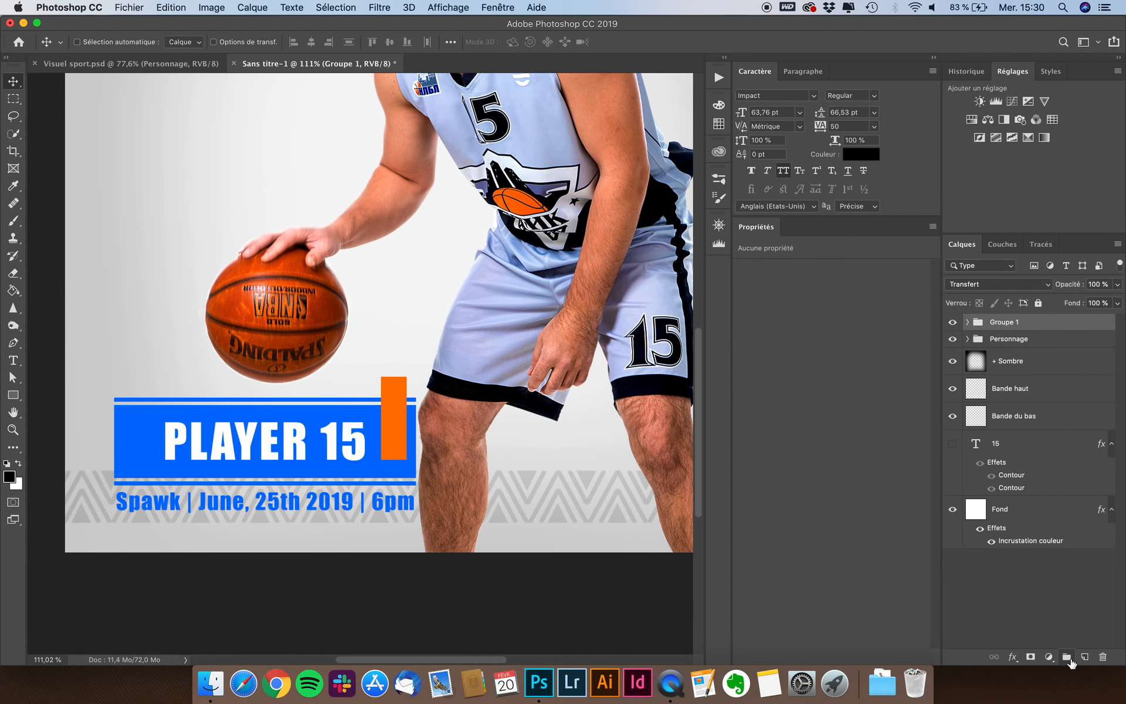
double_click(1010, 322)
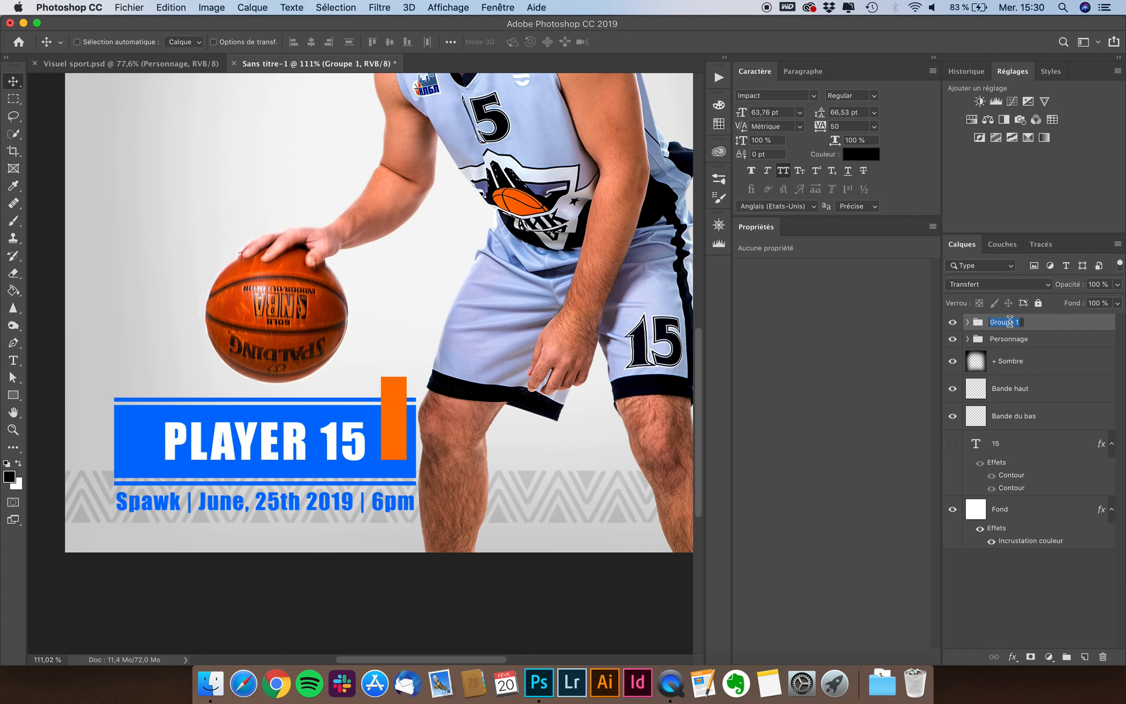
type("Player 15")
key("Return")
key("super+0")
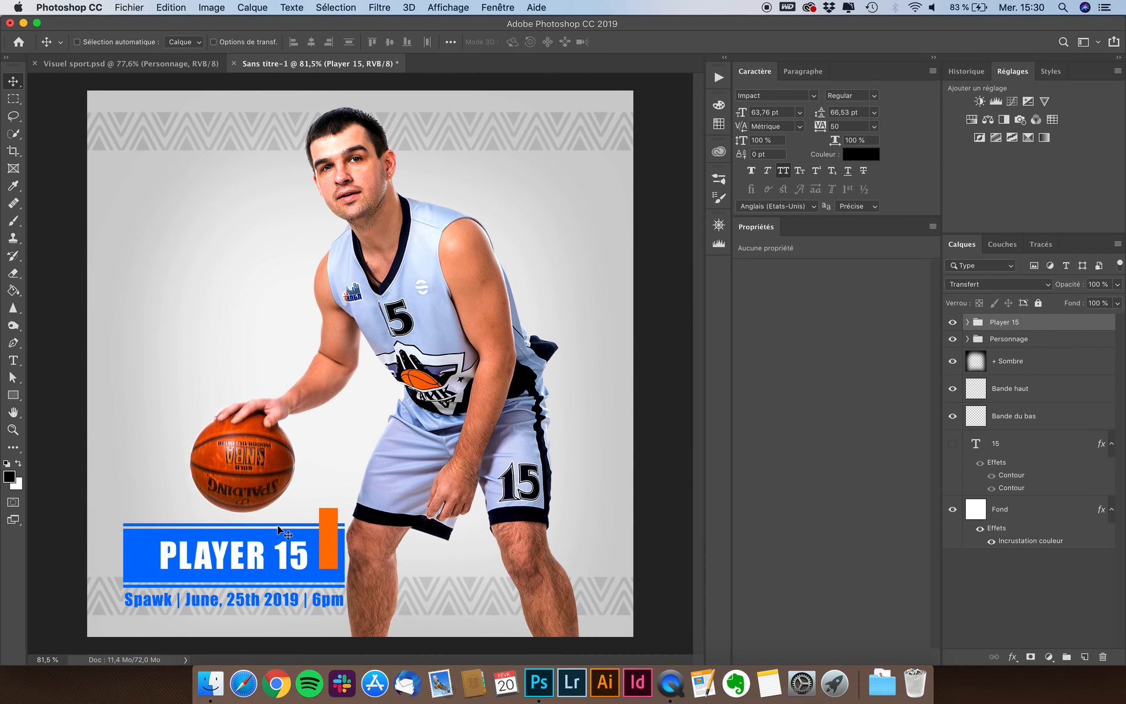
left_click_drag(271, 545, 263, 552)
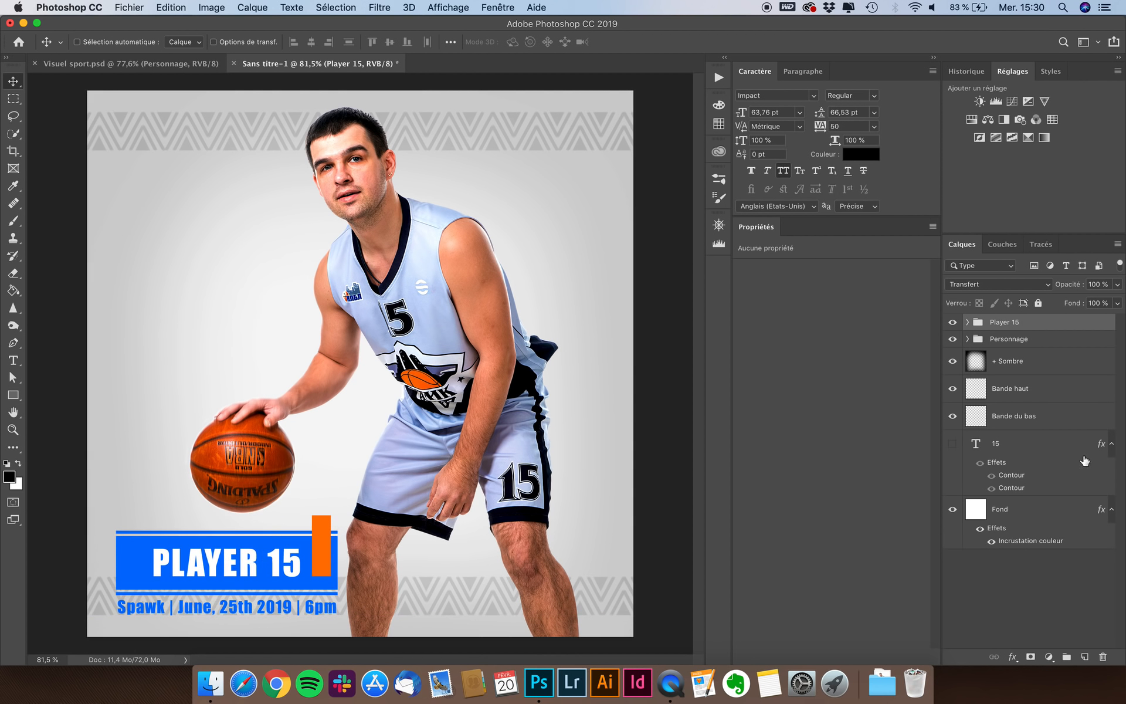
- Show the outlined 15 text layer again, compare it with the reference poster and scale it down to about 347 pt
left_click(953, 443)
scroll(452, 485, "down", 3)
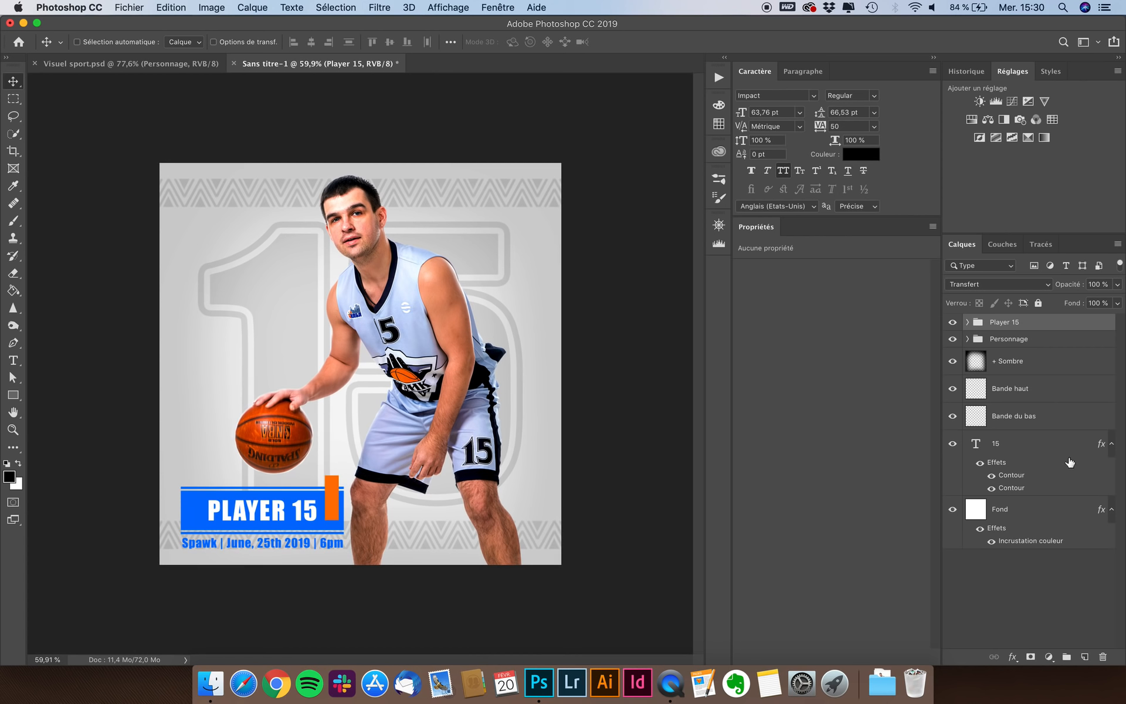
left_click(1047, 451)
left_click(125, 60)
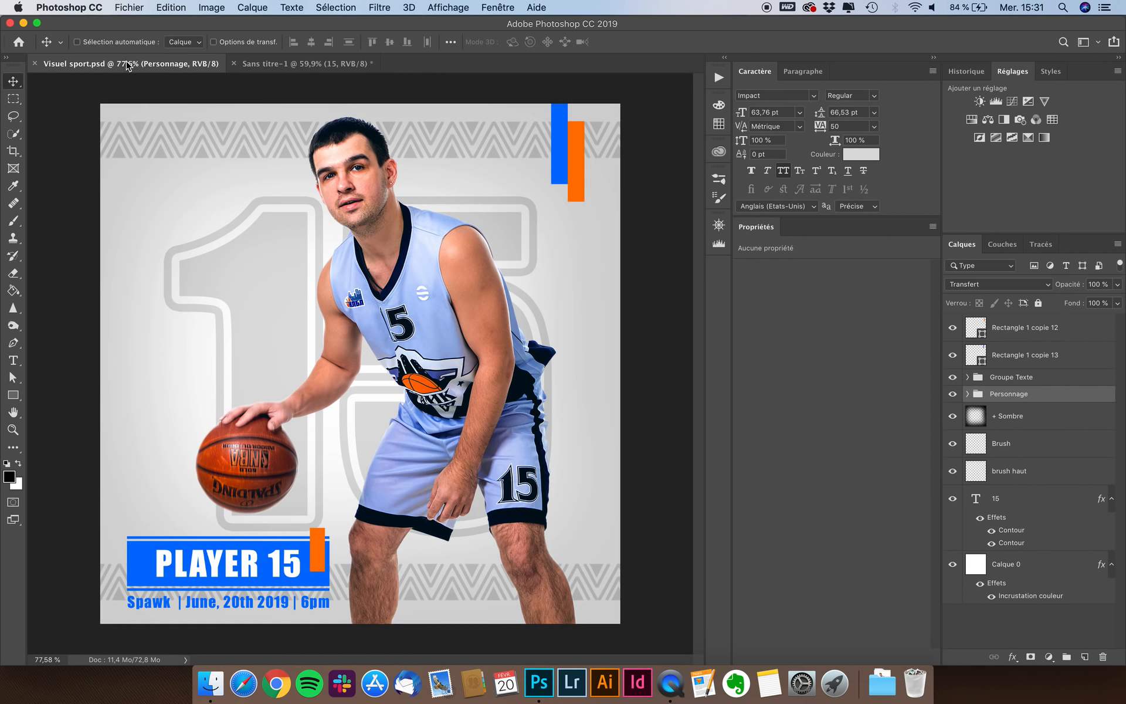
left_click(339, 64)
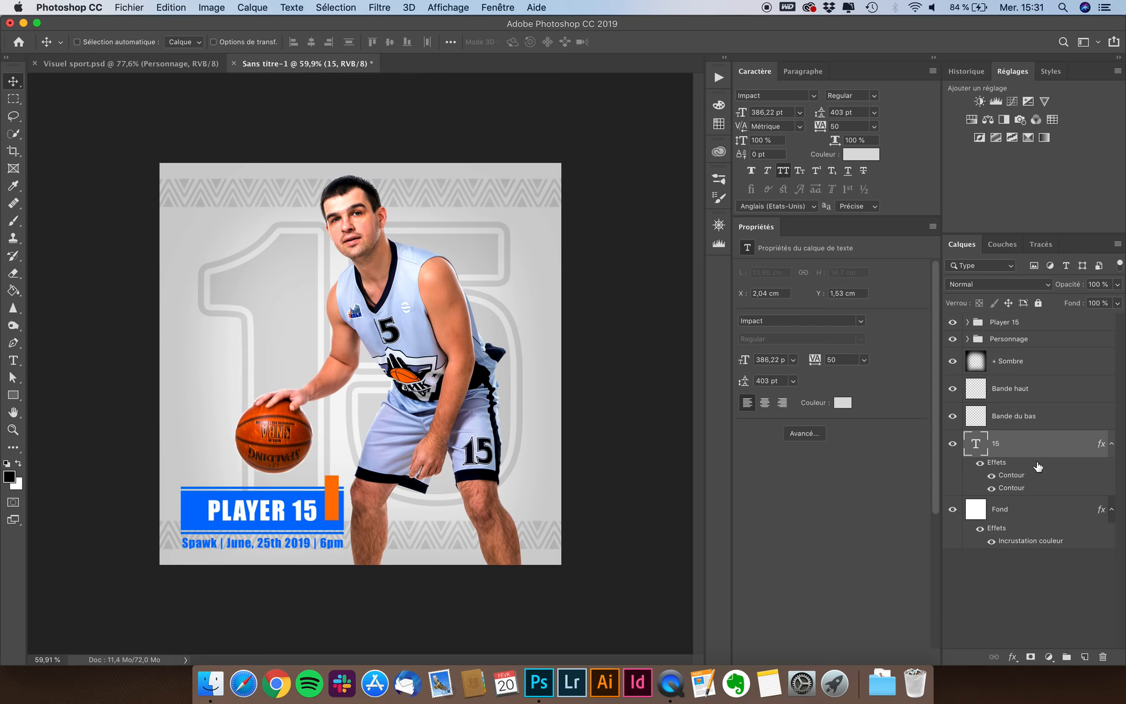
key("super+t")
left_click_drag(532, 200, 516, 220)
key("Return")
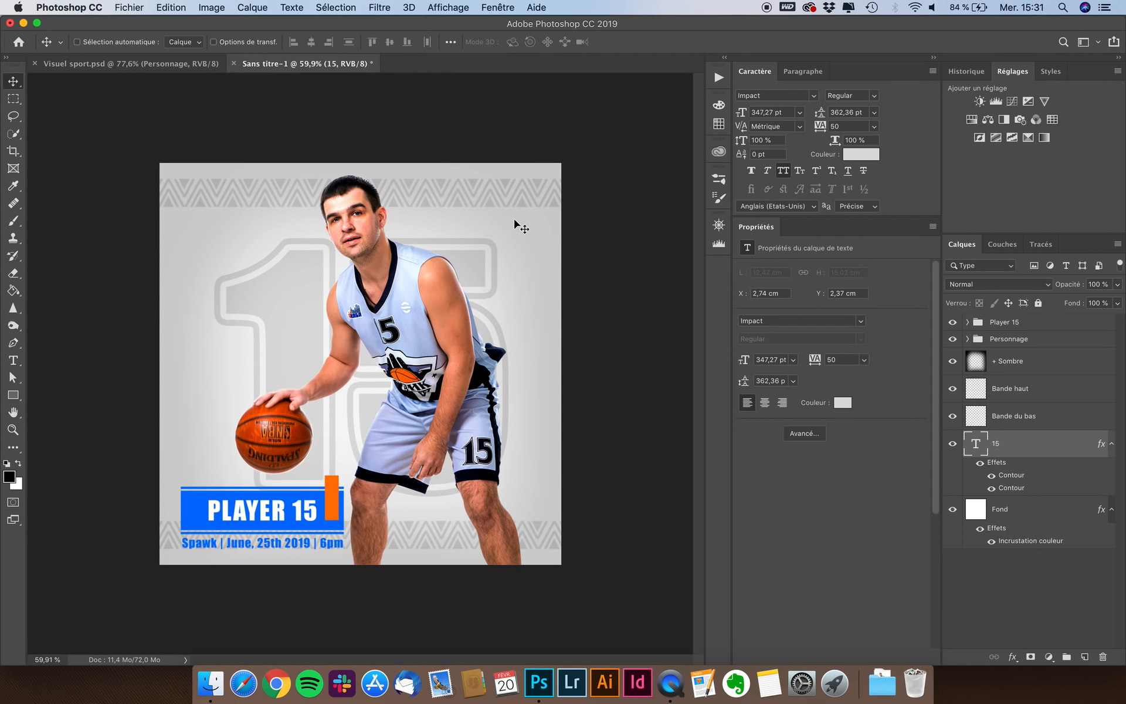
- Centre the outlined 15 horizontally and vertically on the whole canvas
key("super+a")
left_click(310, 43)
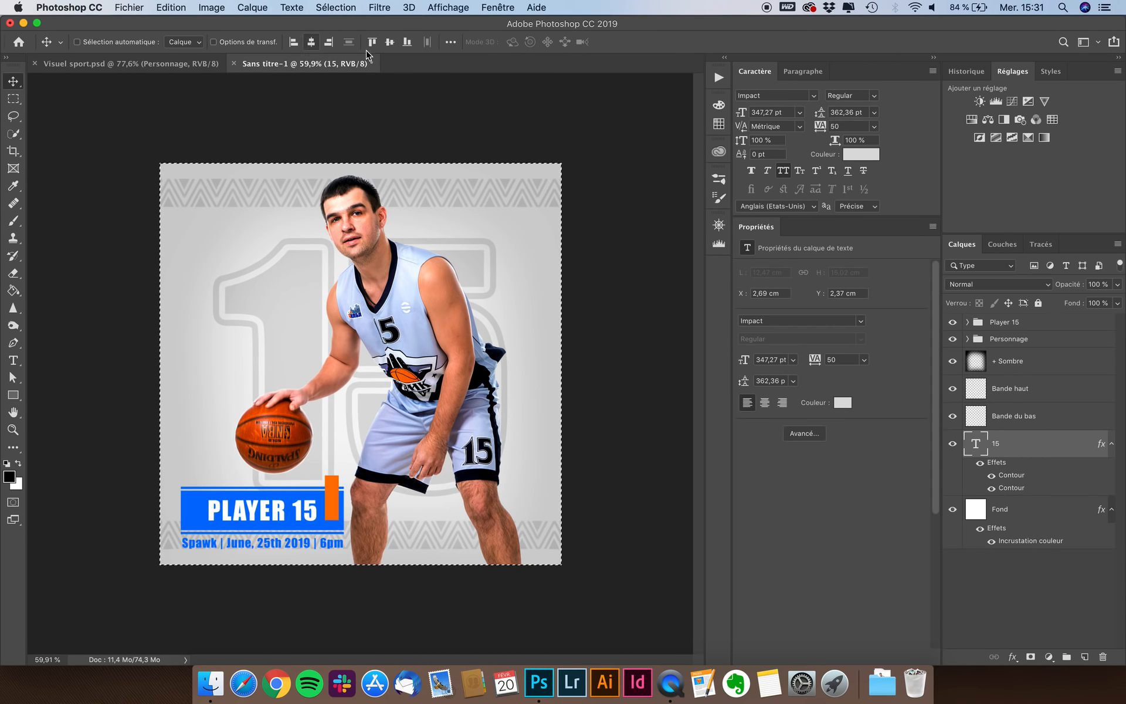
left_click(389, 42)
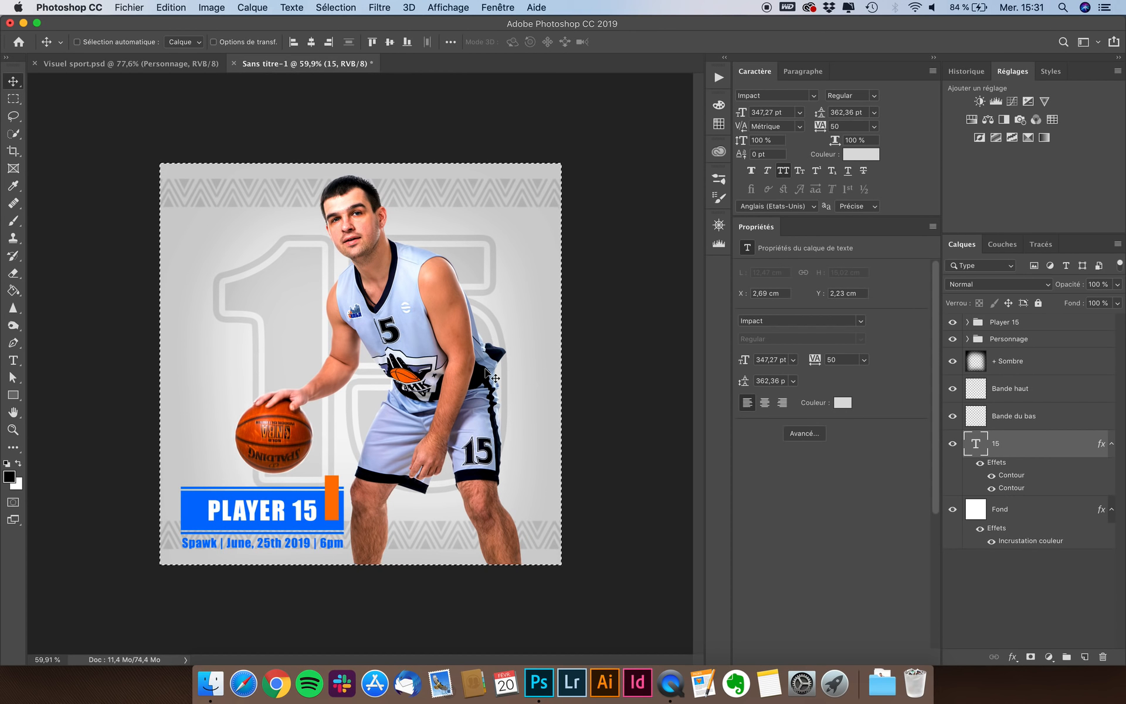
key("super+d")
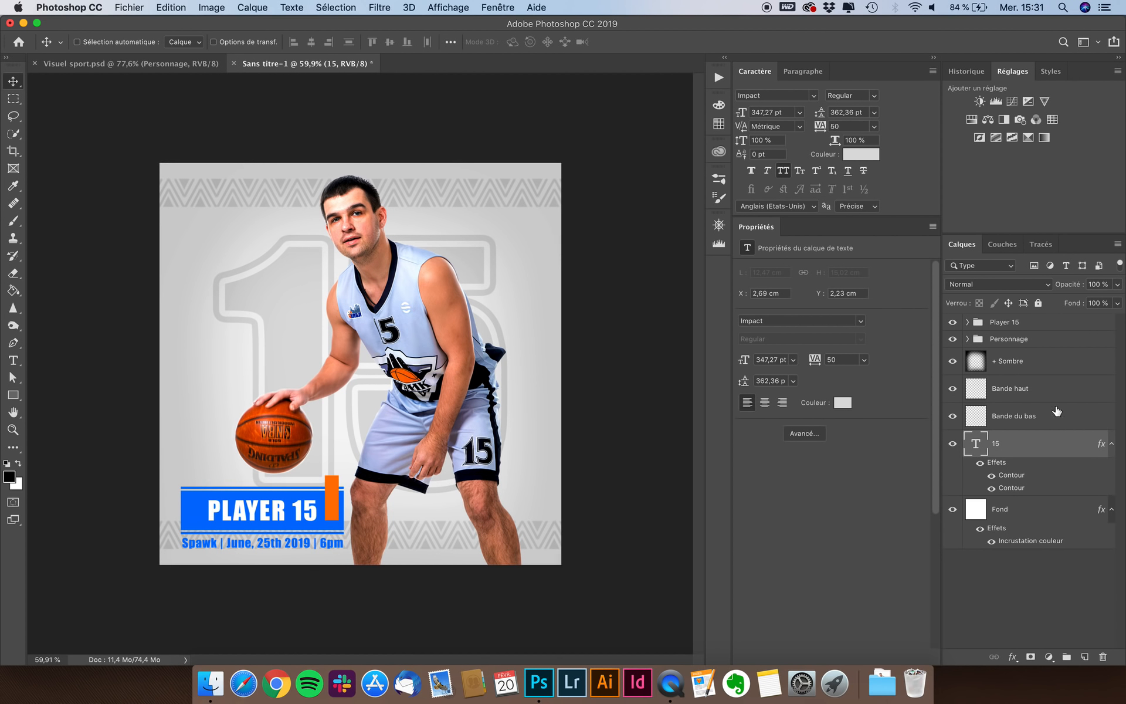
- Move the Bande haut pattern slightly down and the Bande du bas pattern up to about Y 14,83 cm
left_click(1042, 394)
left_click_drag(535, 193, 535, 200)
left_click(1026, 421)
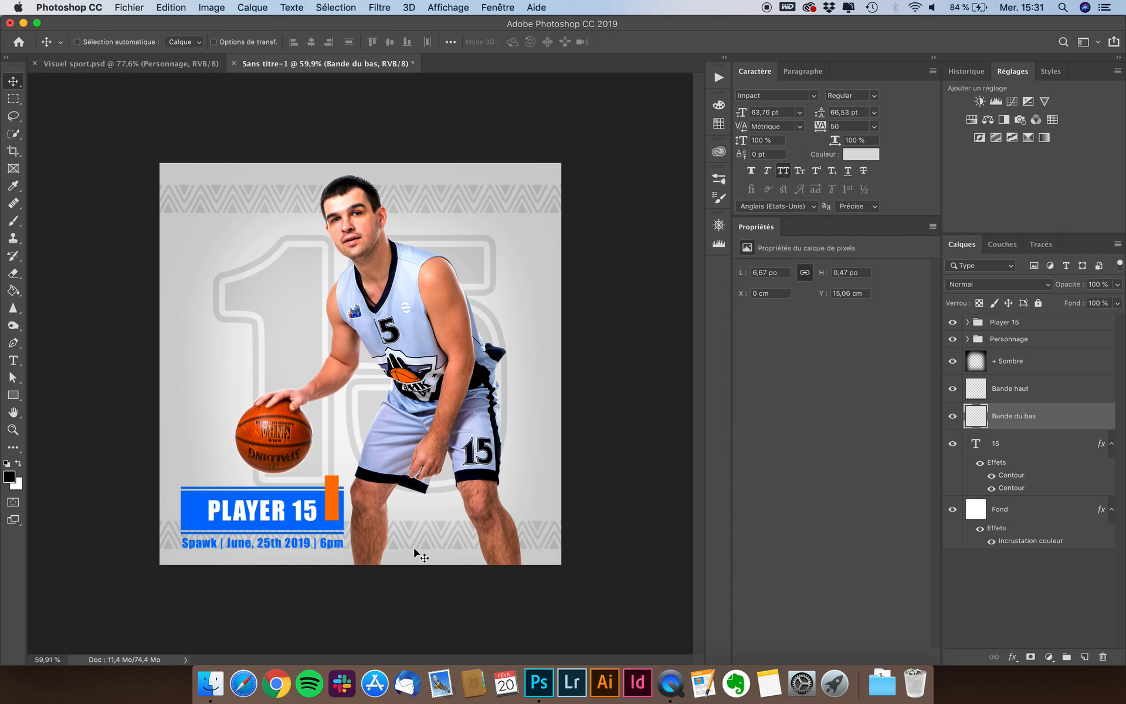
left_click_drag(460, 544, 455, 531)
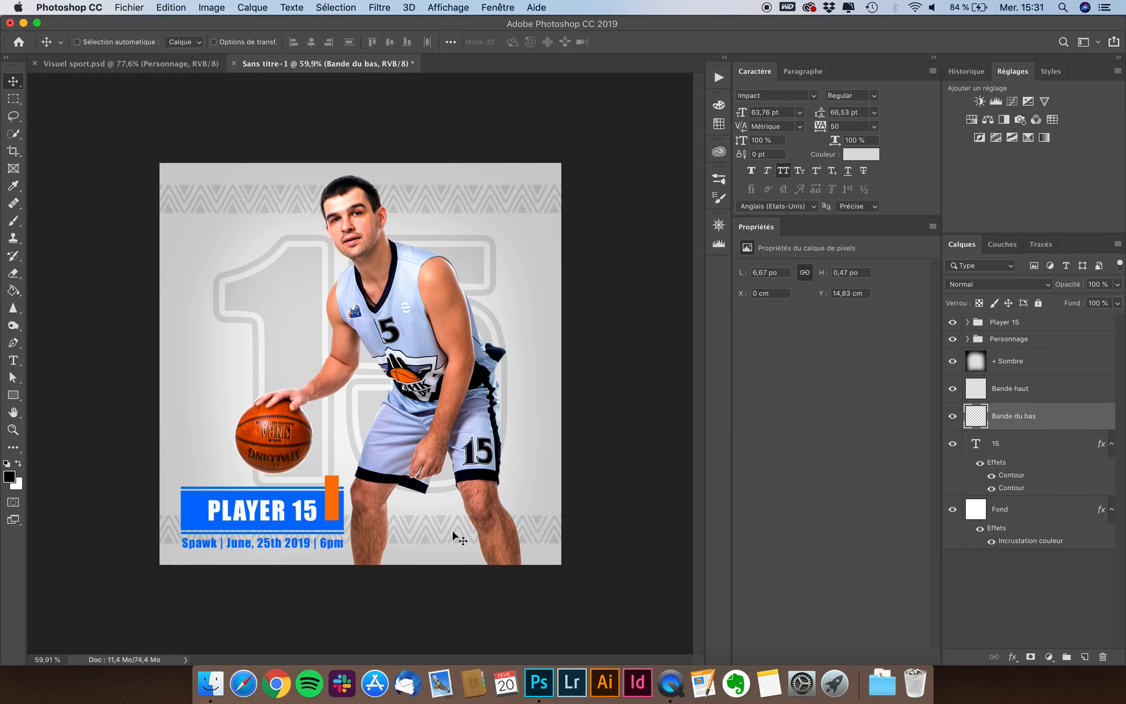
- Scale the Player 15 group down slightly around its centre
left_click(1019, 323)
key("super+t")
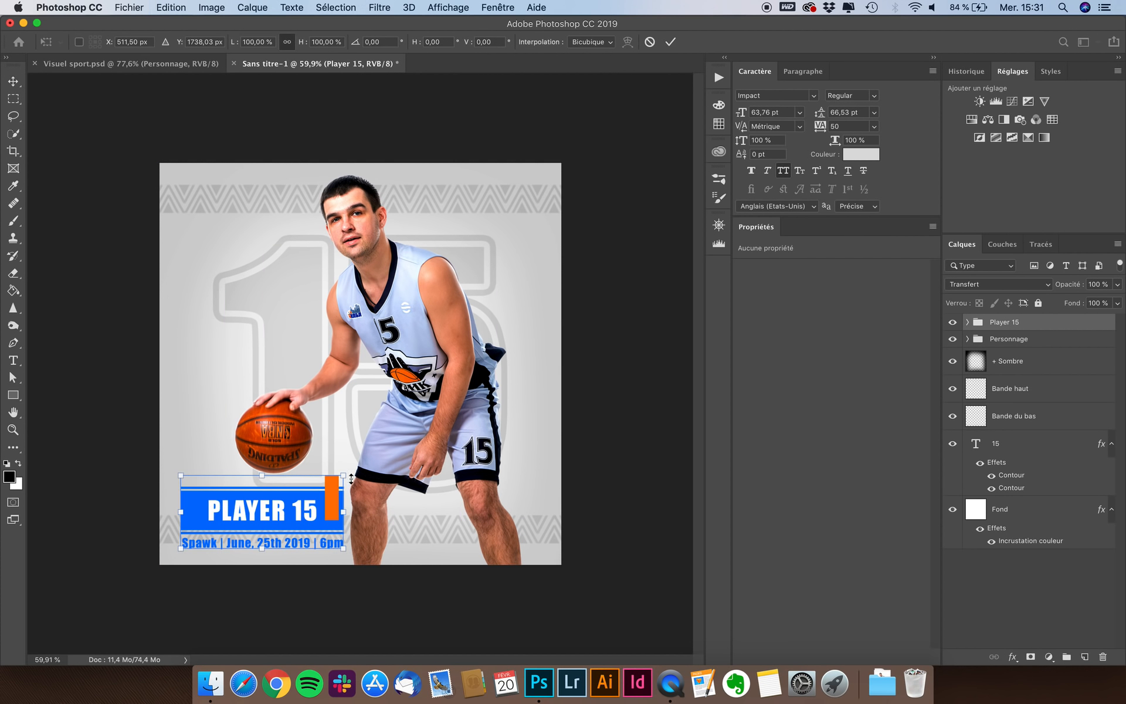
left_click_drag(345, 473, 308, 506)
key("Return")
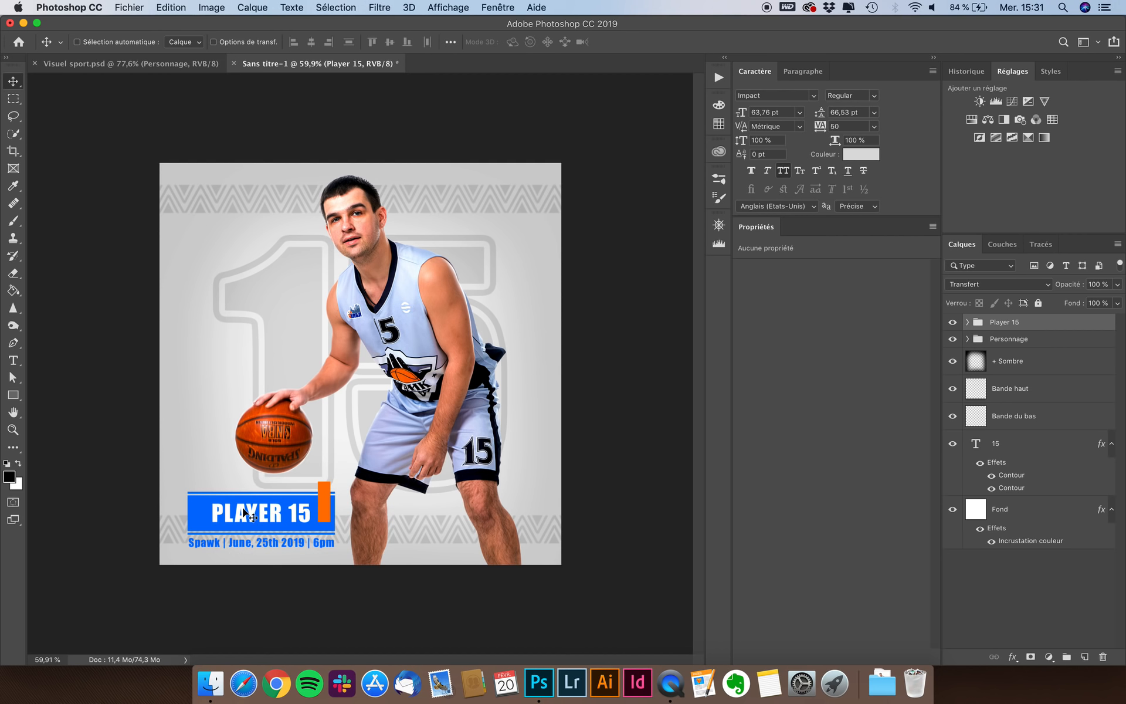
- Check the reference poster and draw a blue vertical rectangle about 73 × 348 px from the poster's upper edge, near its right corner
scroll(244, 509, "up", 2)
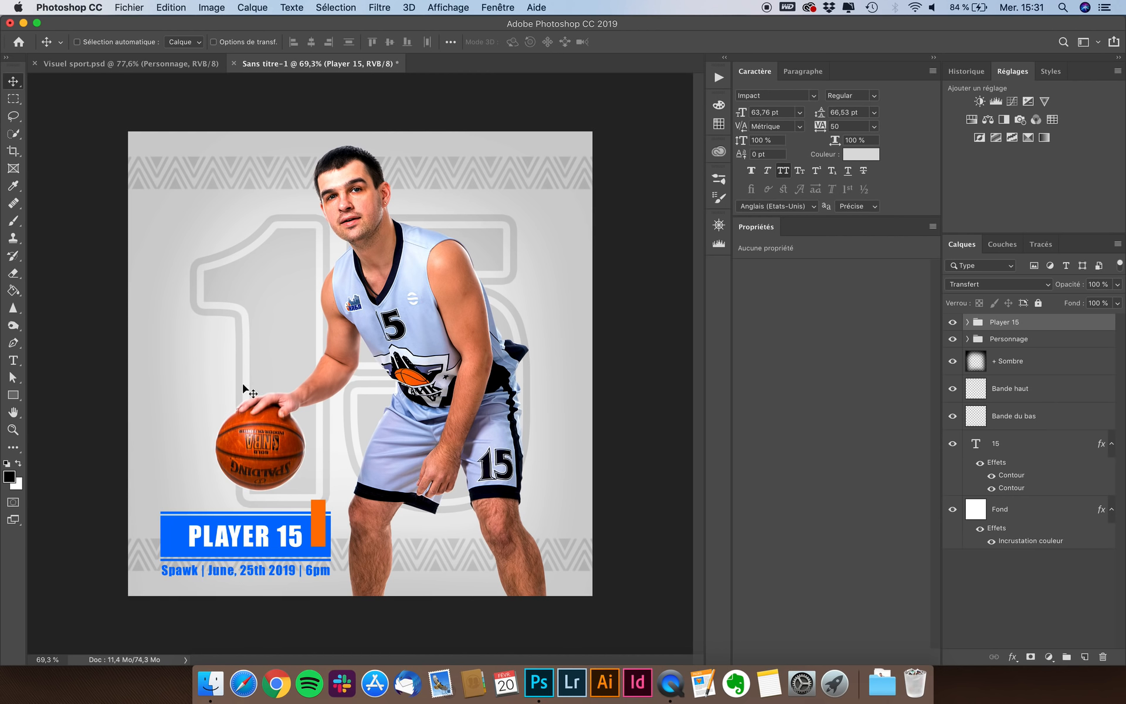
left_click(151, 61)
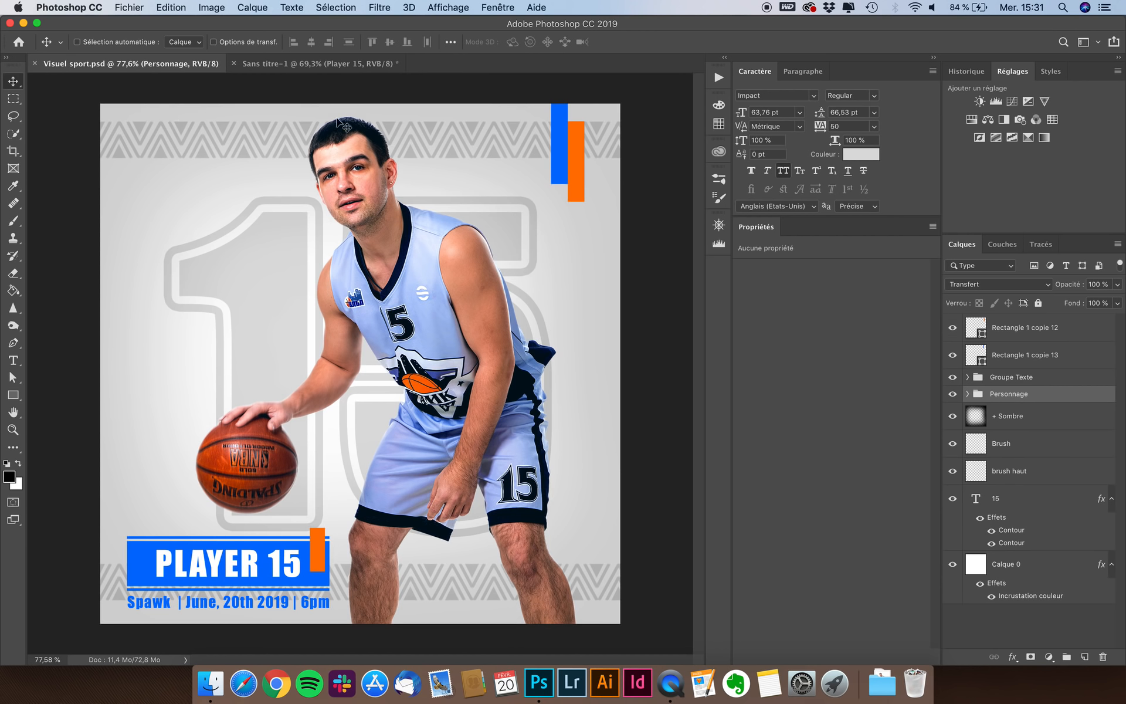
left_click(308, 64)
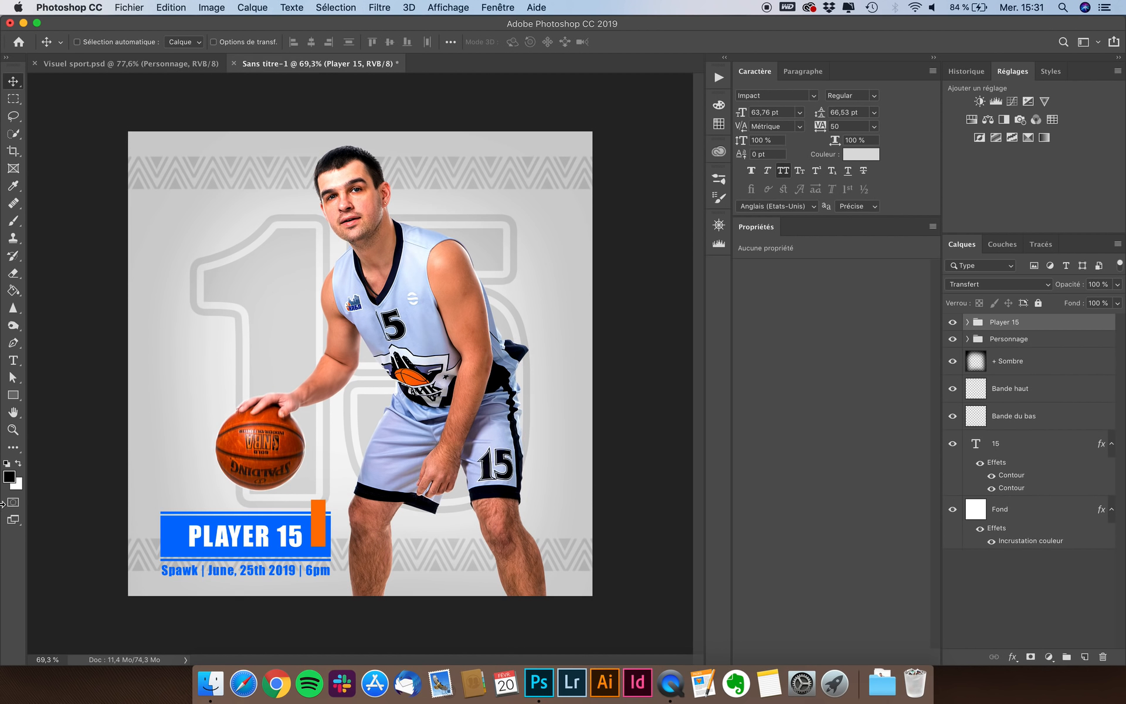
left_click(13, 395)
left_click(51, 399)
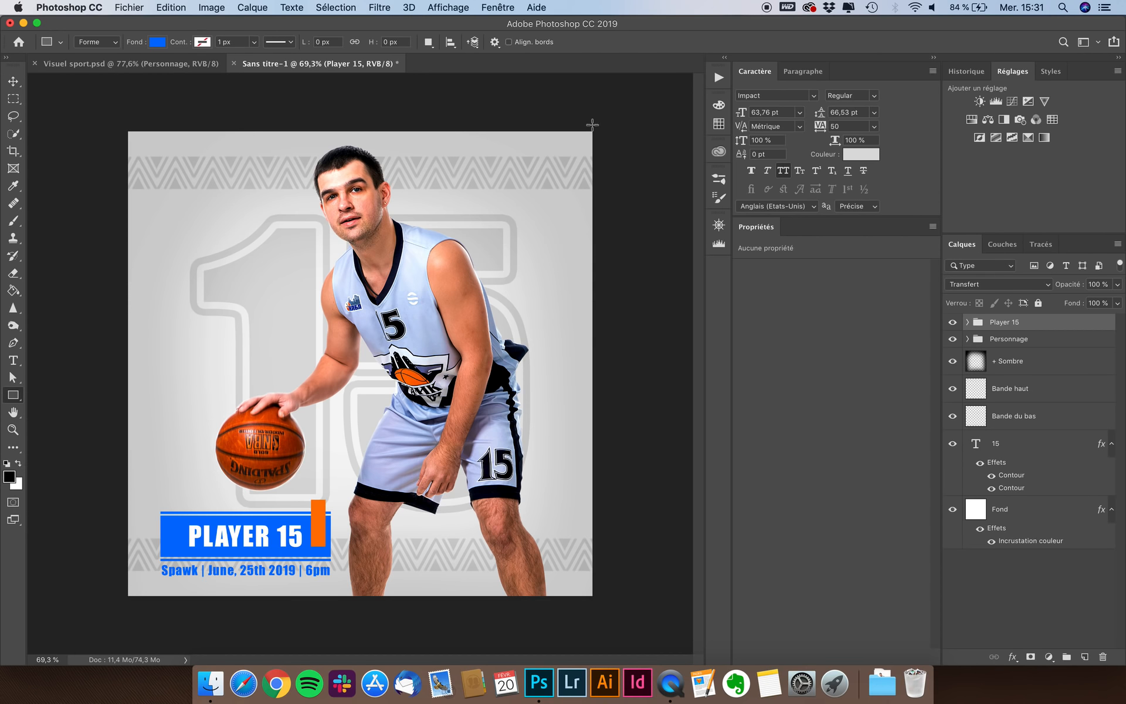
left_click_drag(527, 130, 543, 213)
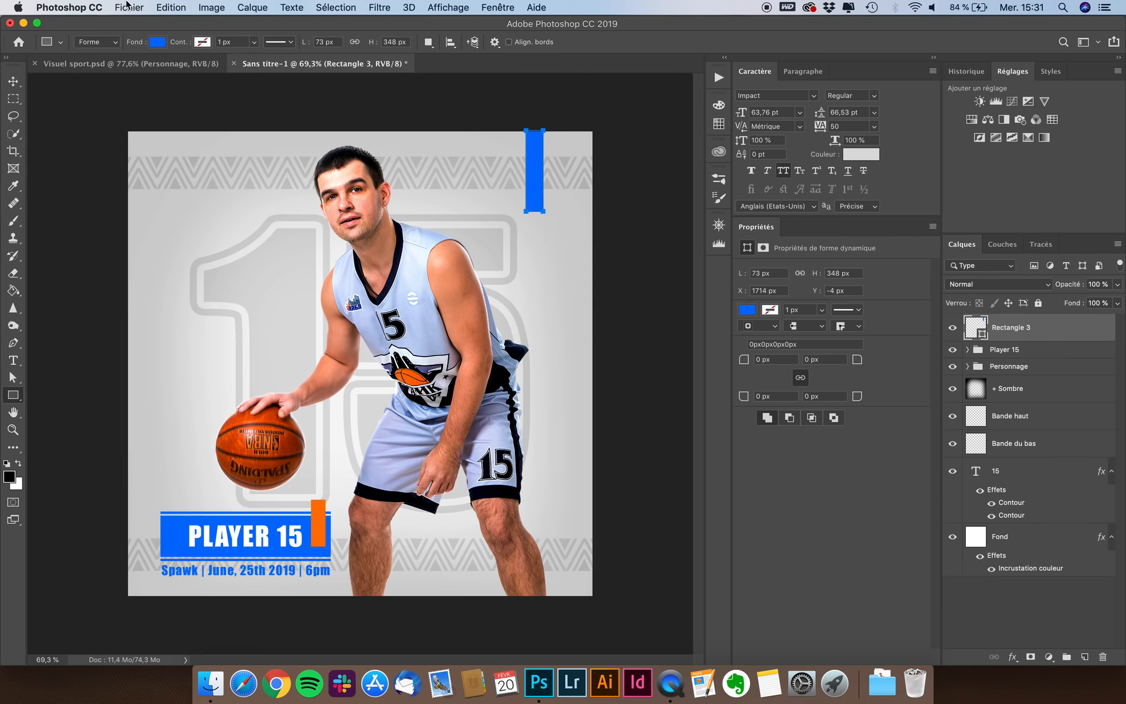
- Duplicate the blue rectangle and place the copy against its right side, offset downward at X 1787 px, Y 69 px
left_click(13, 81)
key("super+j")
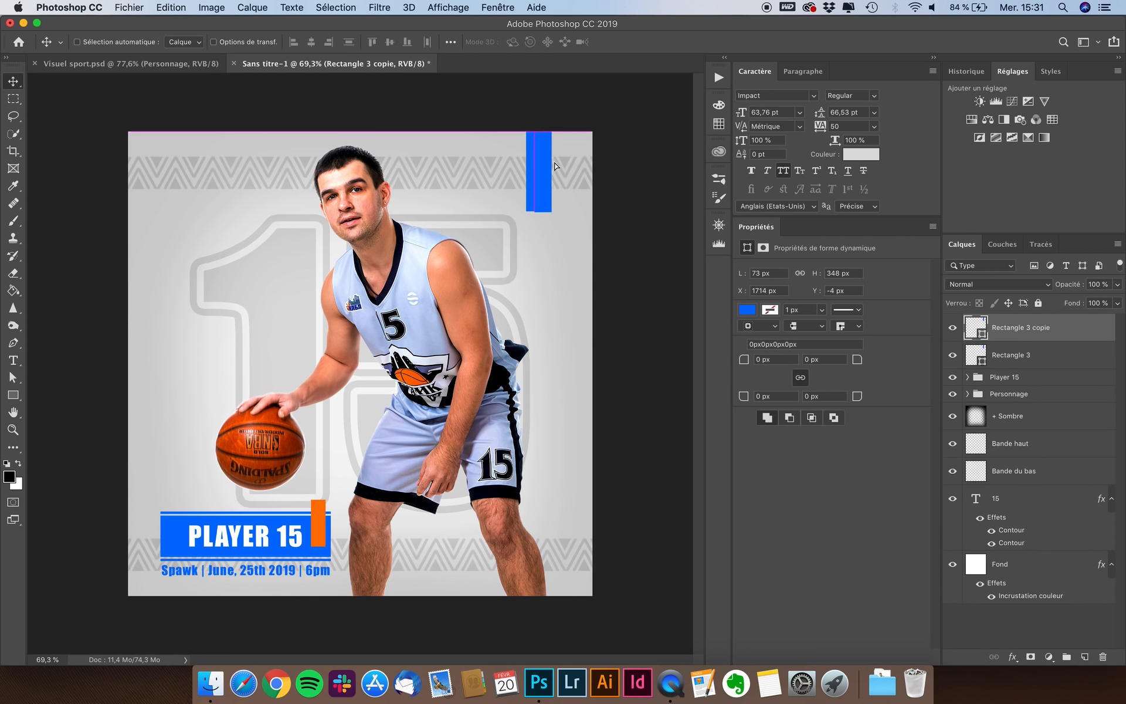
left_click_drag(540, 158, 560, 171)
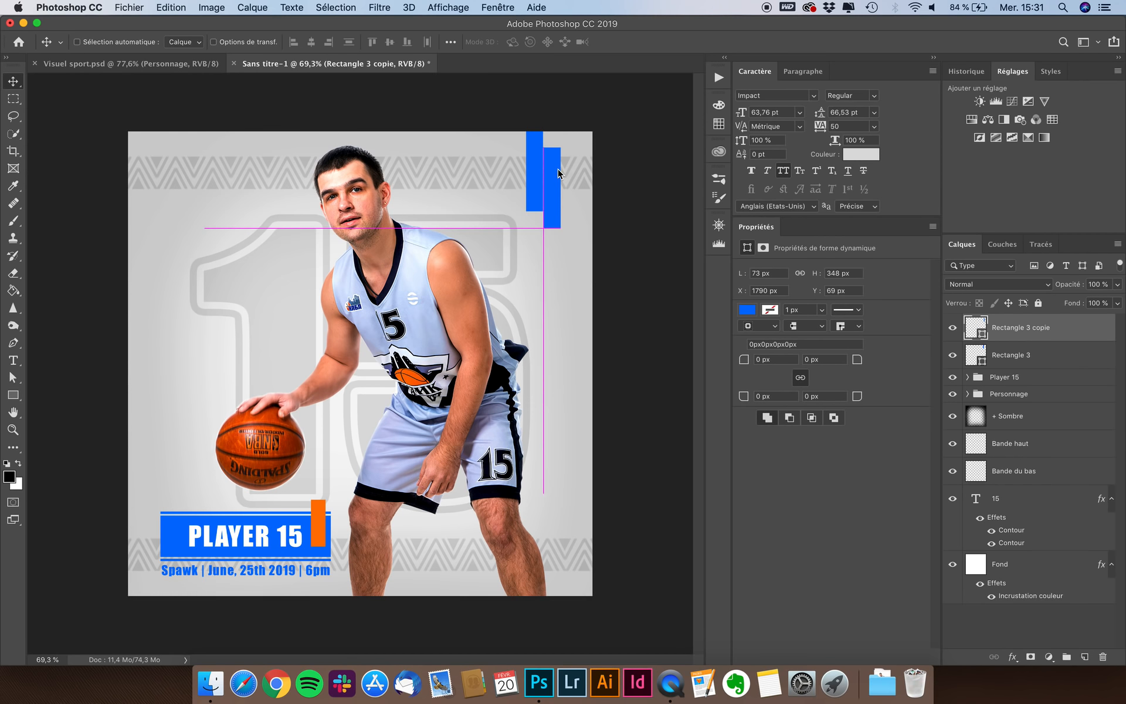
scroll(558, 171, "up", 10)
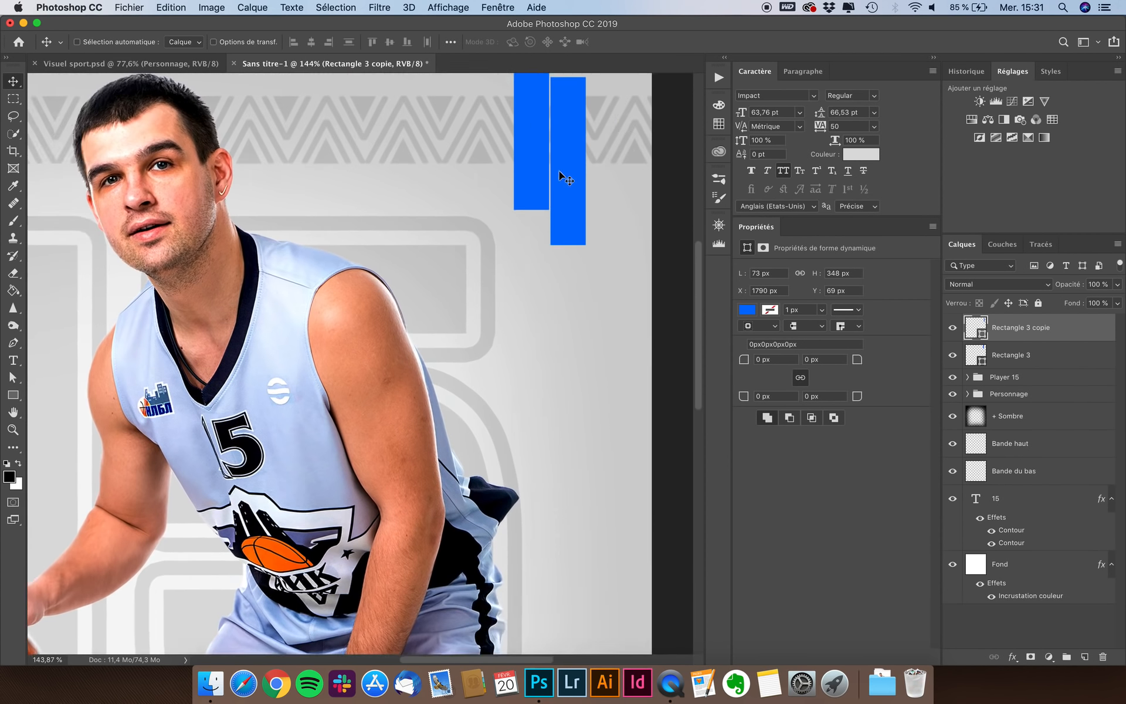
scroll(553, 196, "up", 10)
scroll(553, 195, "right", 4)
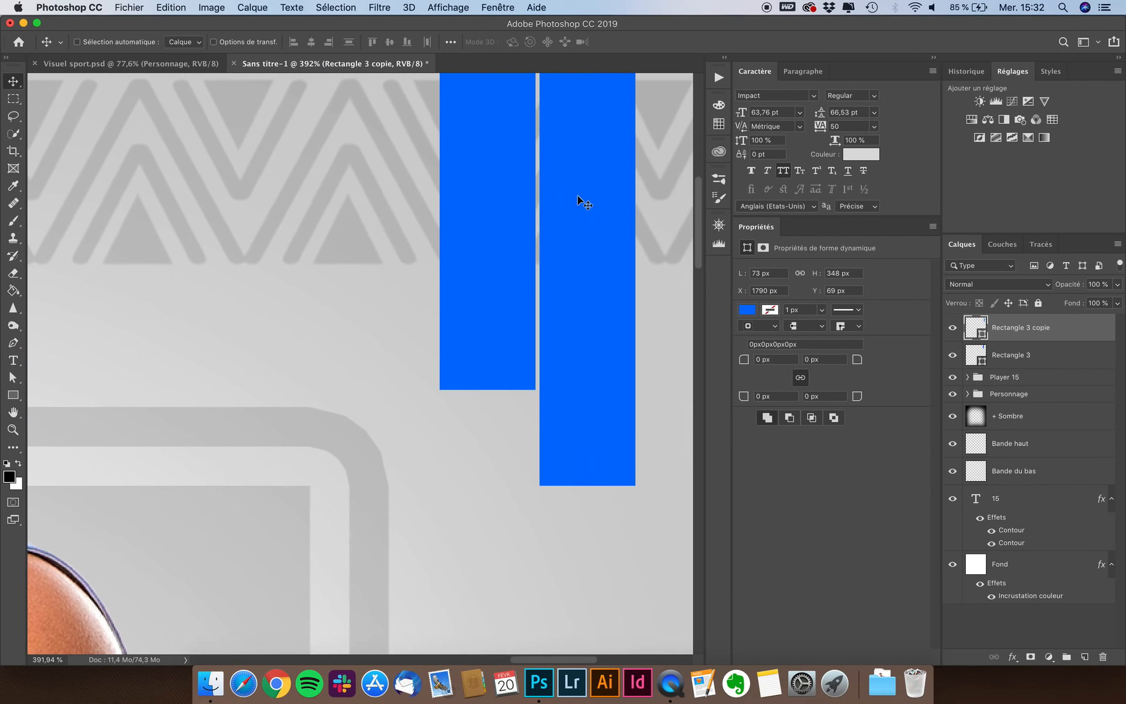
left_click_drag(577, 196, 572, 201)
scroll(305, 364, "down", 4)
scroll(307, 366, "left", 2)
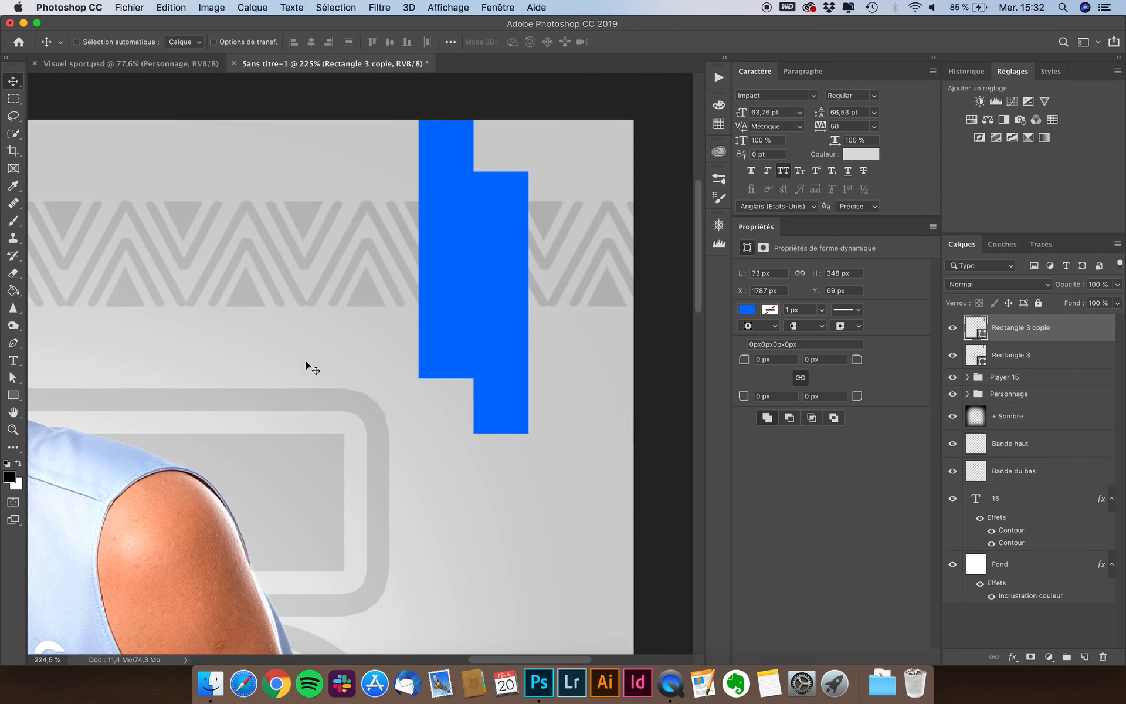
- Fill the copied rectangle with the recently used orange and collapse the character and properties area to enlarge the workspace
left_click(14, 396)
left_click(157, 42)
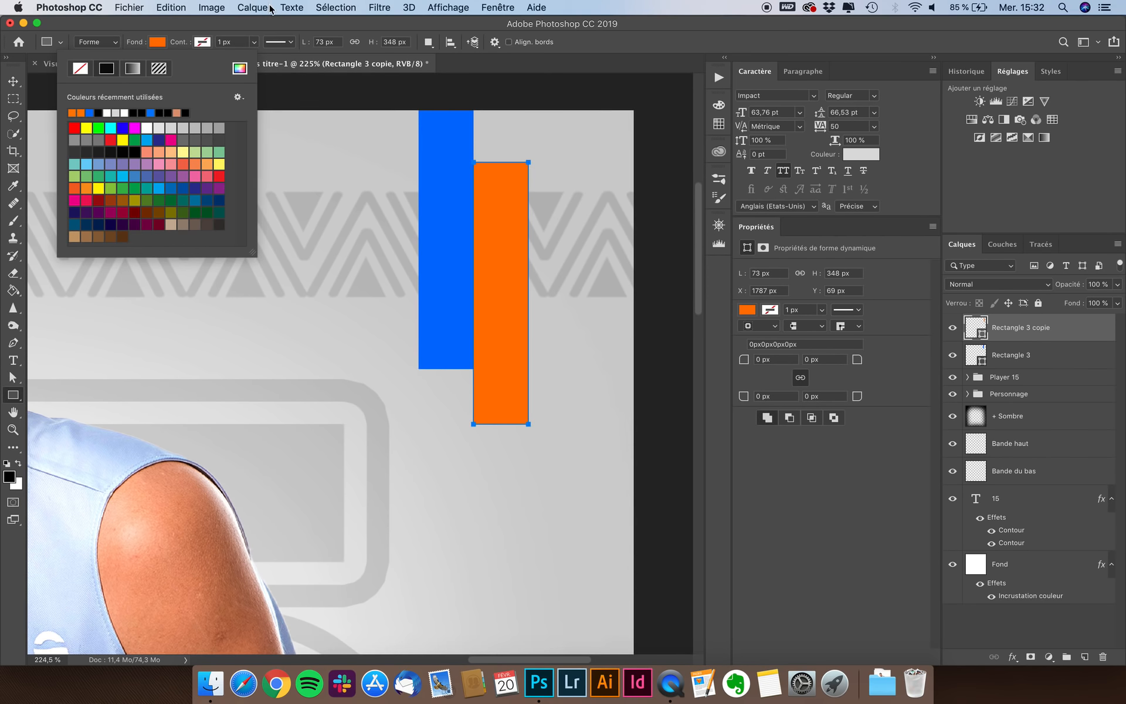
left_click(247, 27)
left_click(13, 81)
key("super+minus")
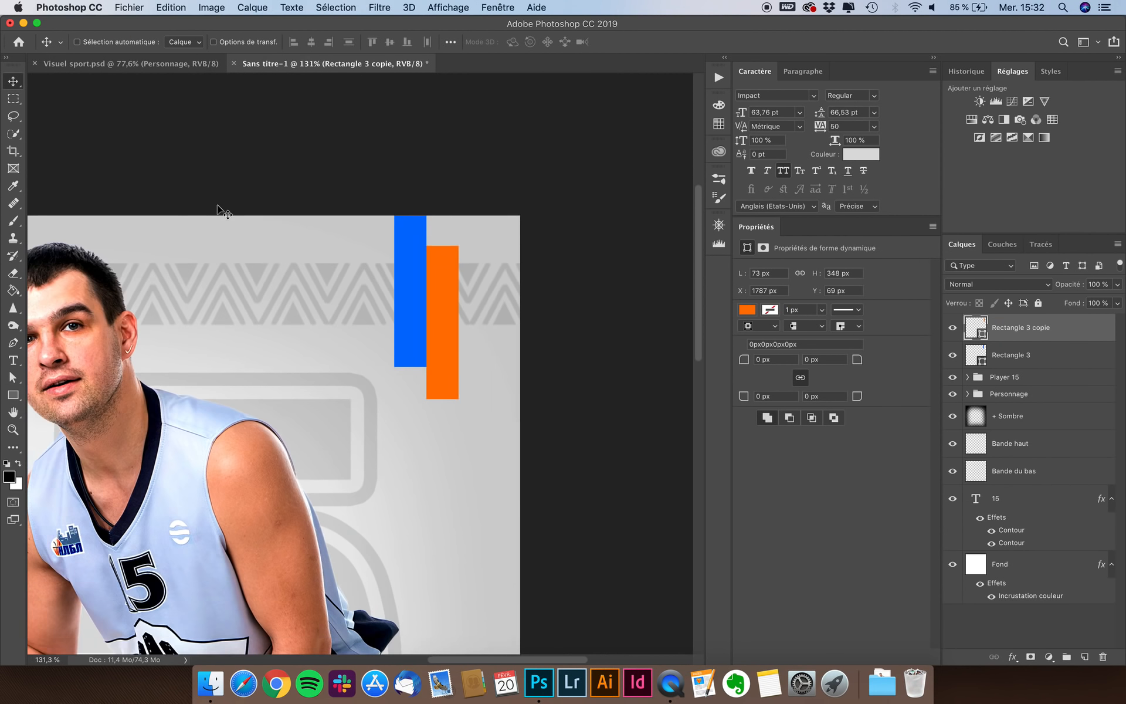
key("super+0")
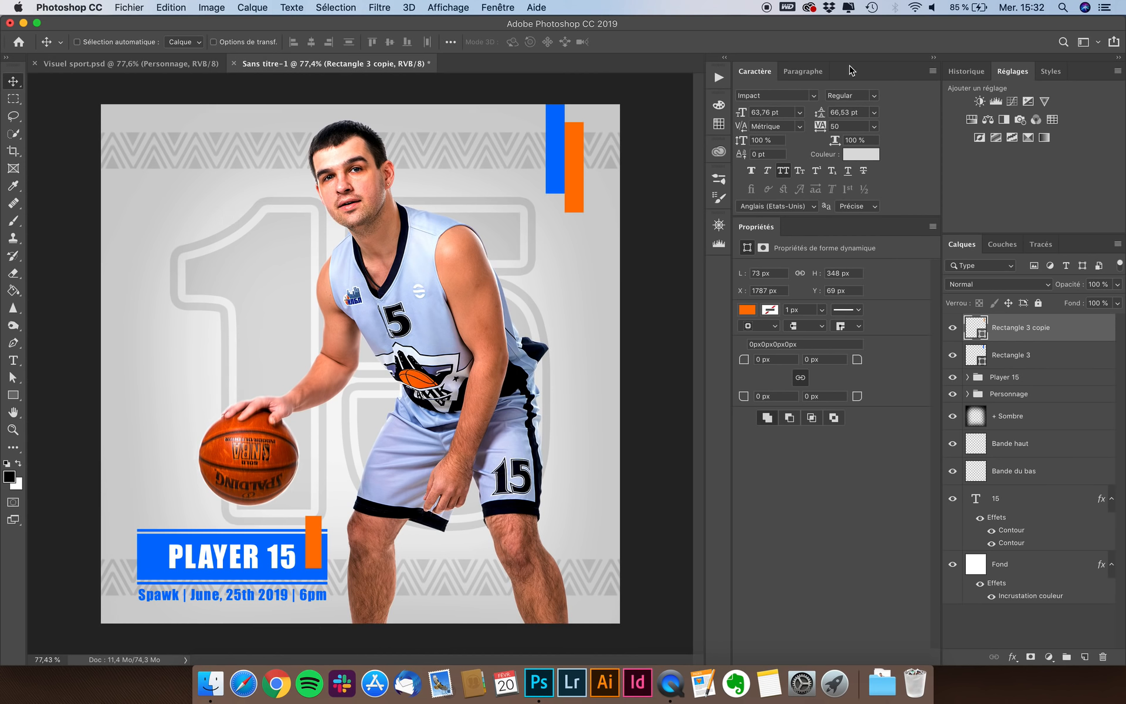
left_click(933, 57)
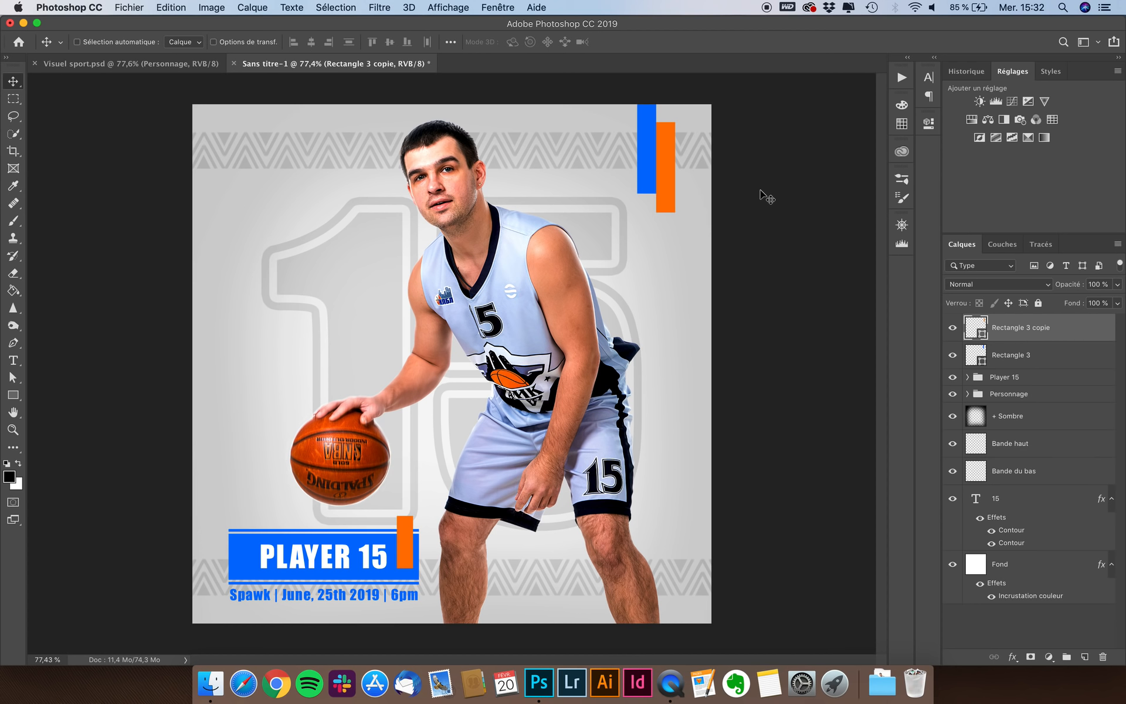
- Examine the basketball's cut-out edge up close and the layers inside the Player 15 and Personnage groups
left_click(968, 377)
left_click(968, 377)
scroll(459, 592, "up", 6)
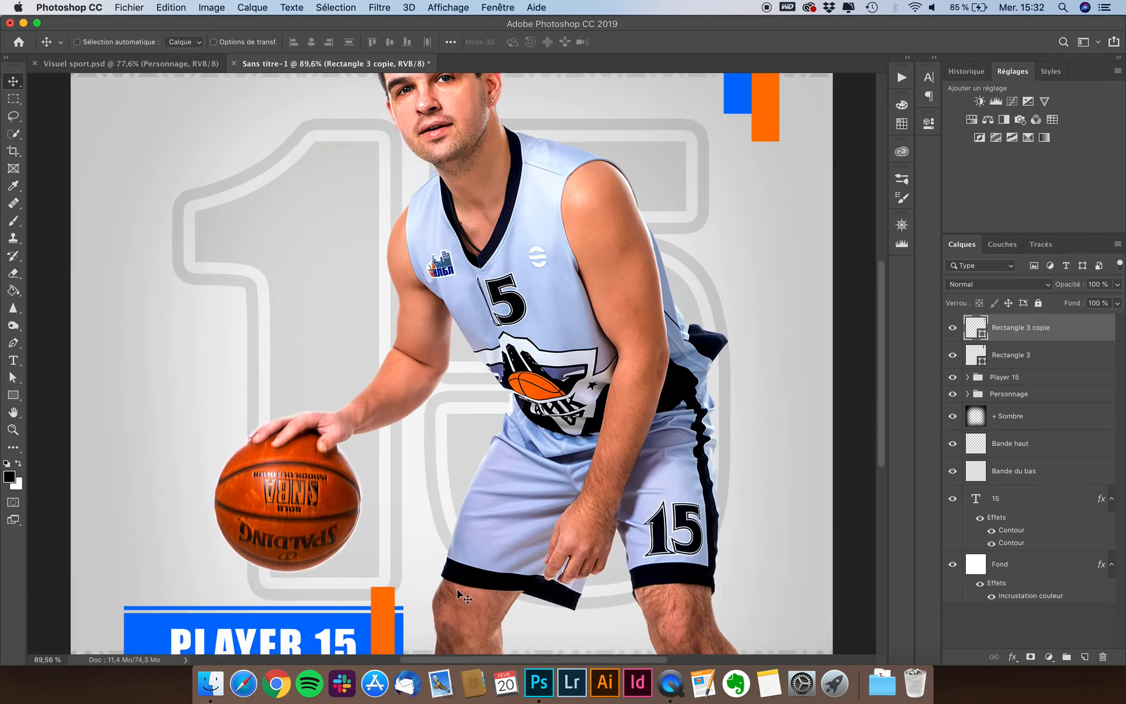
scroll(459, 591, "up", 2)
scroll(459, 591, "left", 3)
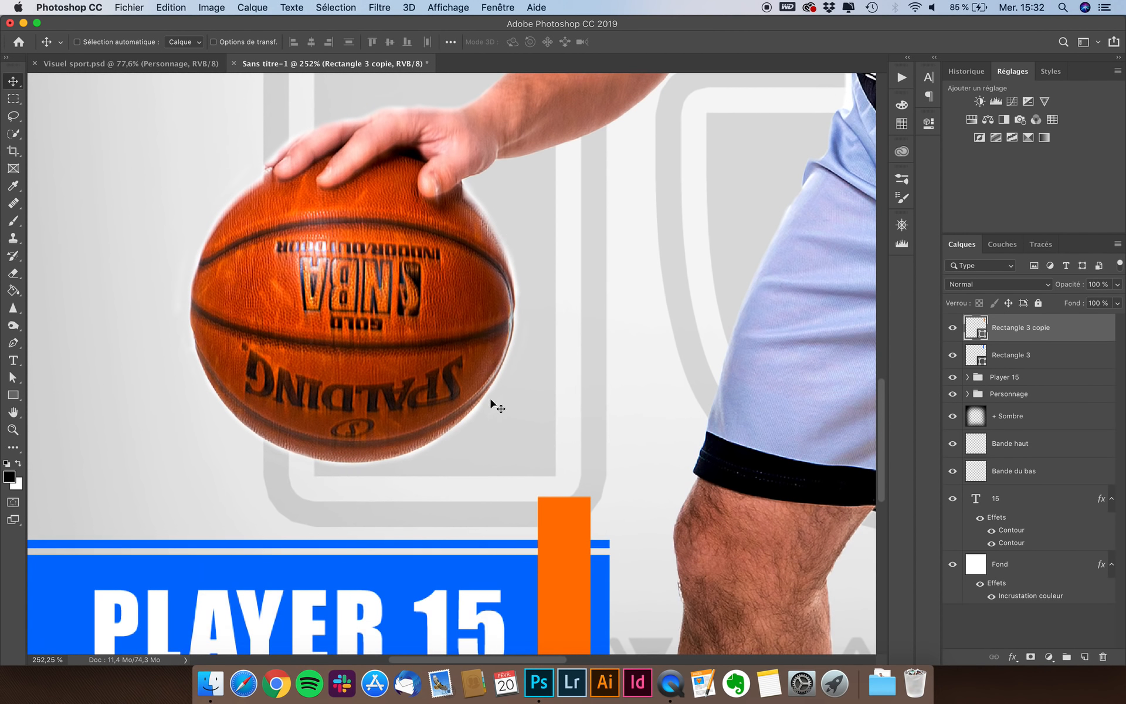
left_click(968, 378)
scroll(1020, 441, "down", 2)
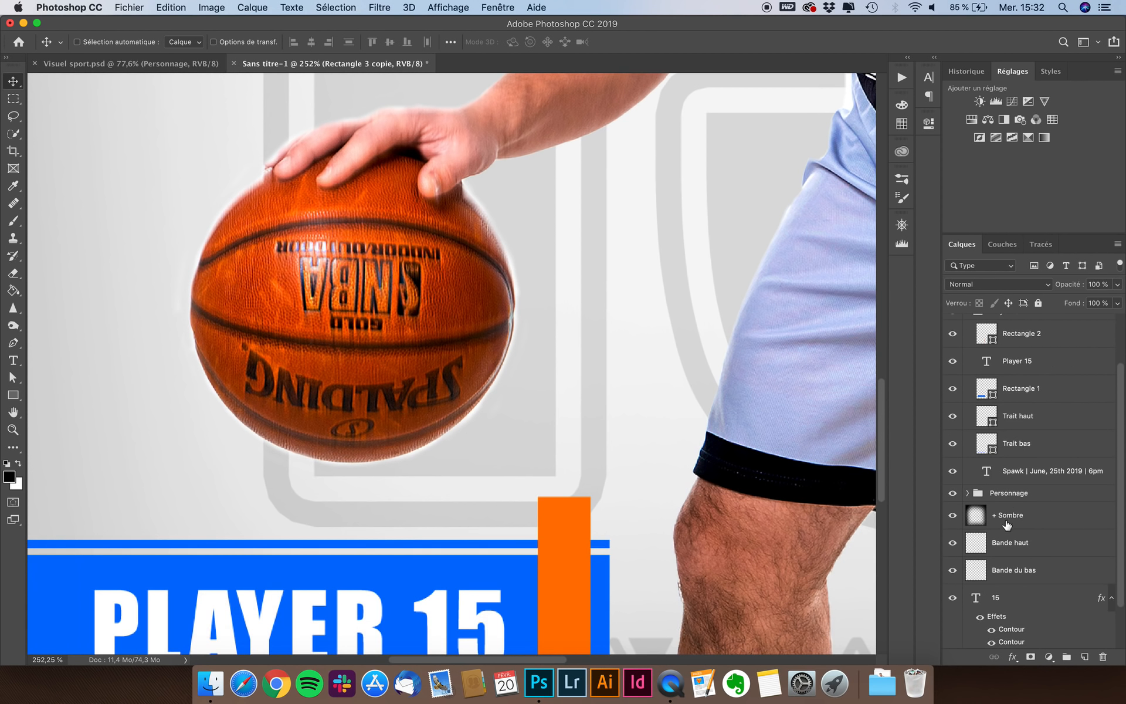
scroll(988, 359, "up", 2)
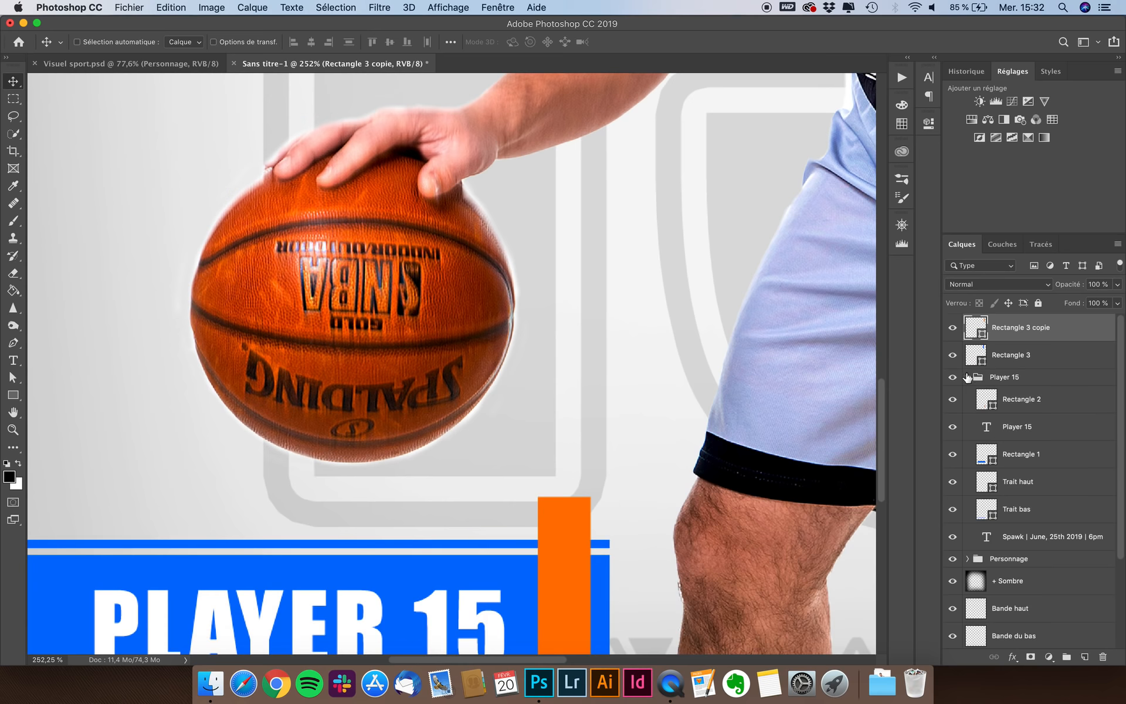
left_click(968, 378)
left_click(968, 394)
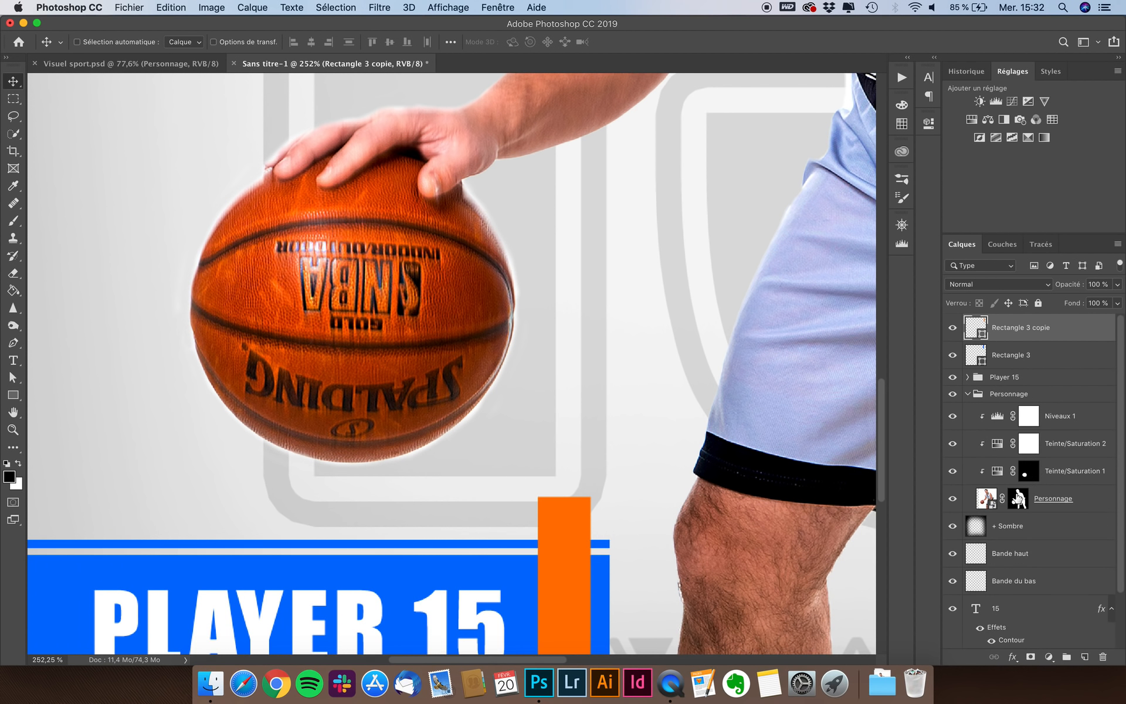
- Paint black on the Personnage layer's mask with a soft 18 px brush to remove the white halo along the ball's right, lower and left edges
left_click(1016, 496)
scroll(509, 317, "up", 3)
key("b")
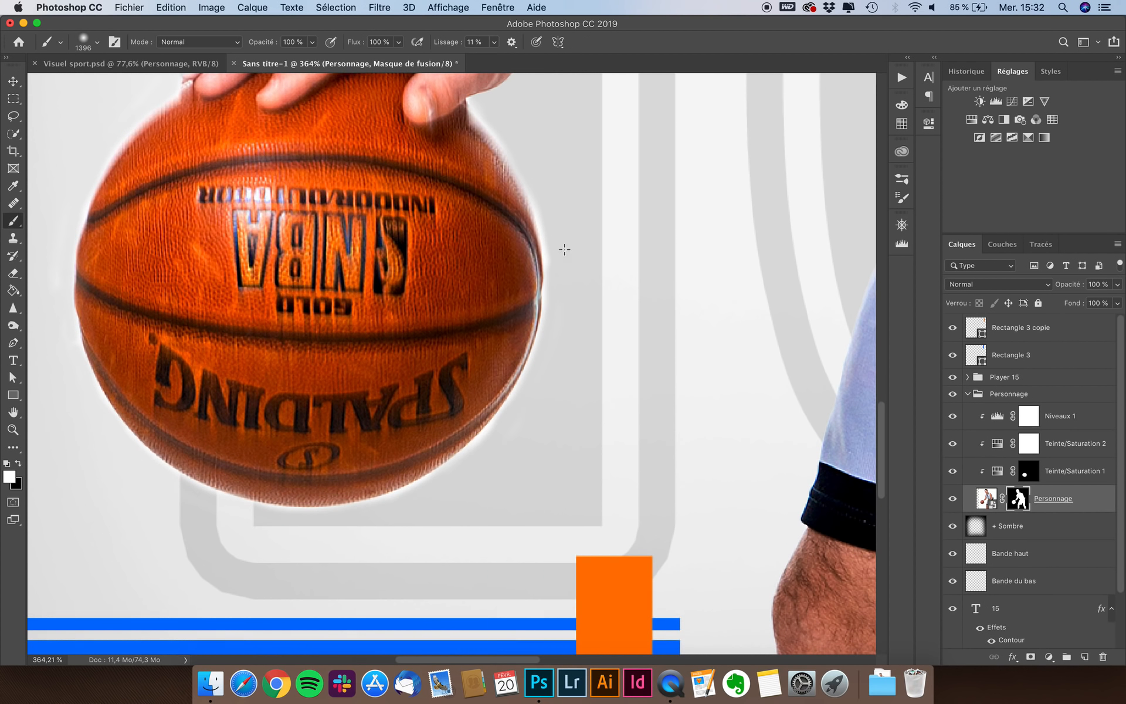
left_click(97, 44)
left_click(95, 84)
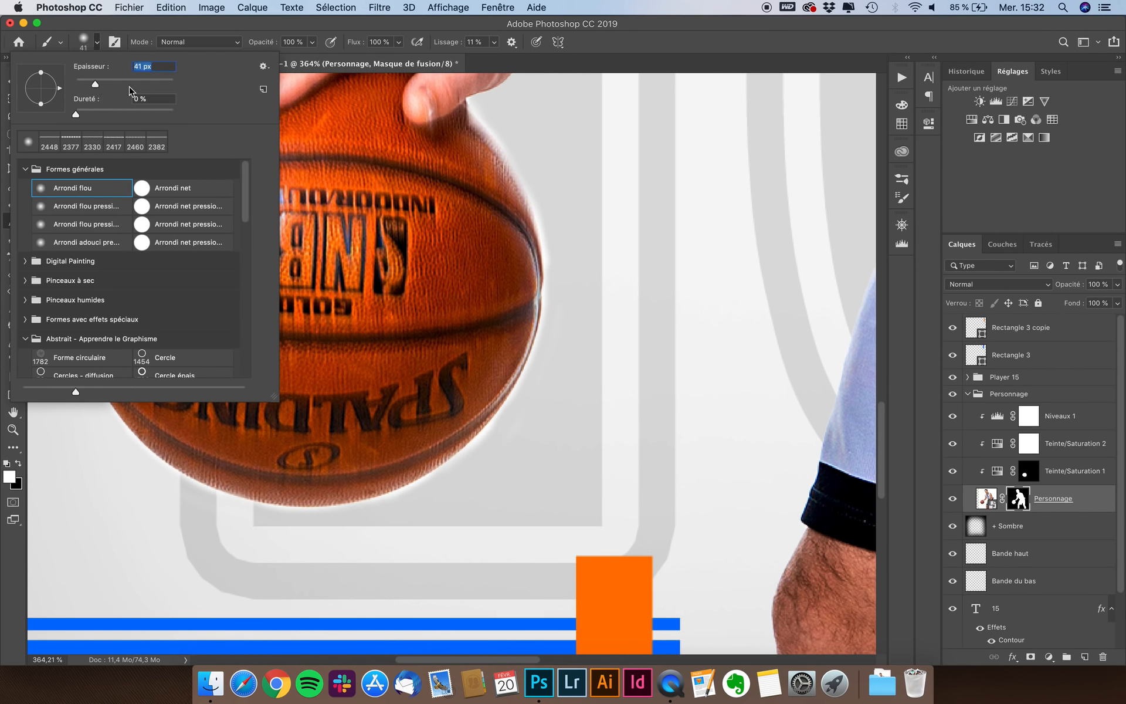
scroll(528, 170, "up", 3)
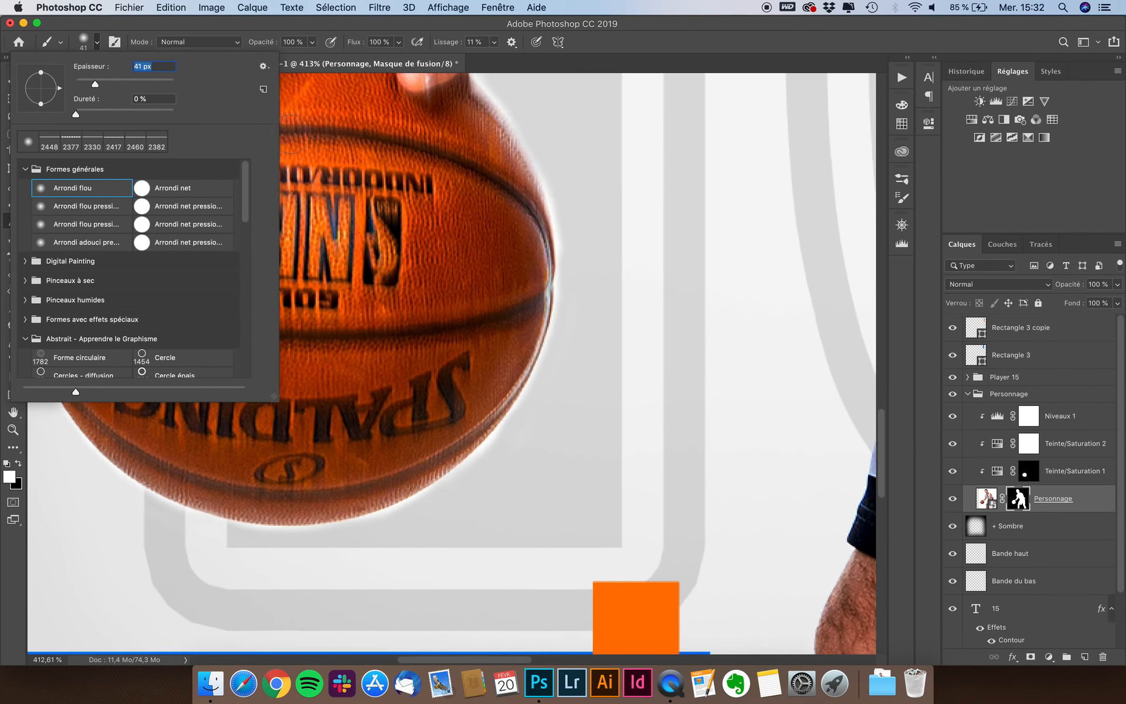
left_click_drag(502, 130, 477, 128)
scroll(477, 98, "up", 2)
key("x")
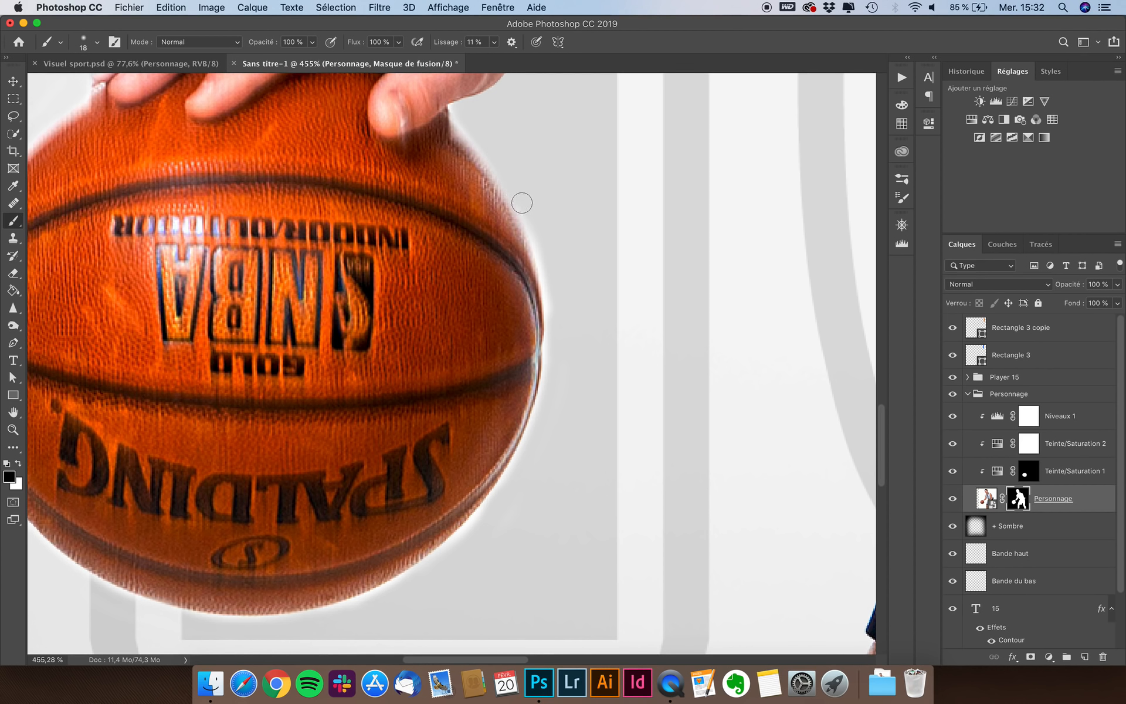
mouse_move(535, 236)
left_mouse_down()
mouse_move(558, 362)
mouse_move(556, 344)
mouse_move(528, 451)
mouse_move(455, 548)
mouse_move(478, 531)
mouse_move(485, 515)
mouse_move(367, 603)
mouse_move(269, 628)
mouse_move(158, 611)
mouse_move(196, 622)
left_mouse_up()
scroll(196, 622, "left", 5)
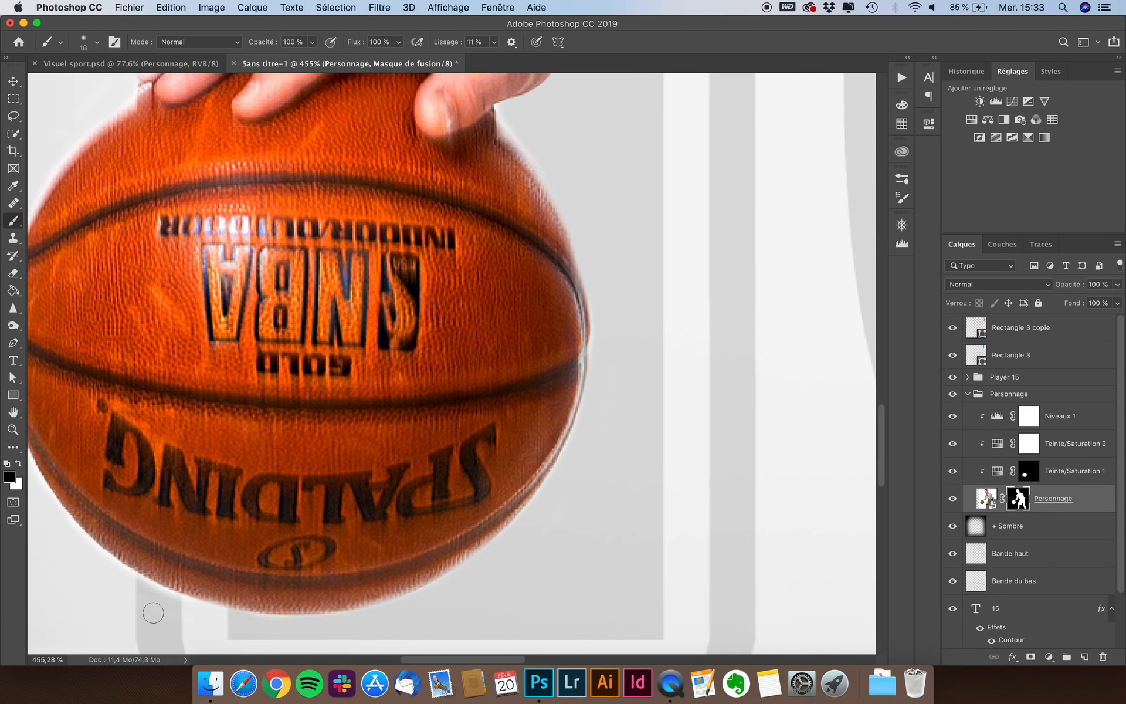
mouse_move(263, 586)
left_mouse_down()
mouse_move(458, 630)
mouse_move(286, 613)
mouse_move(180, 513)
left_mouse_up()
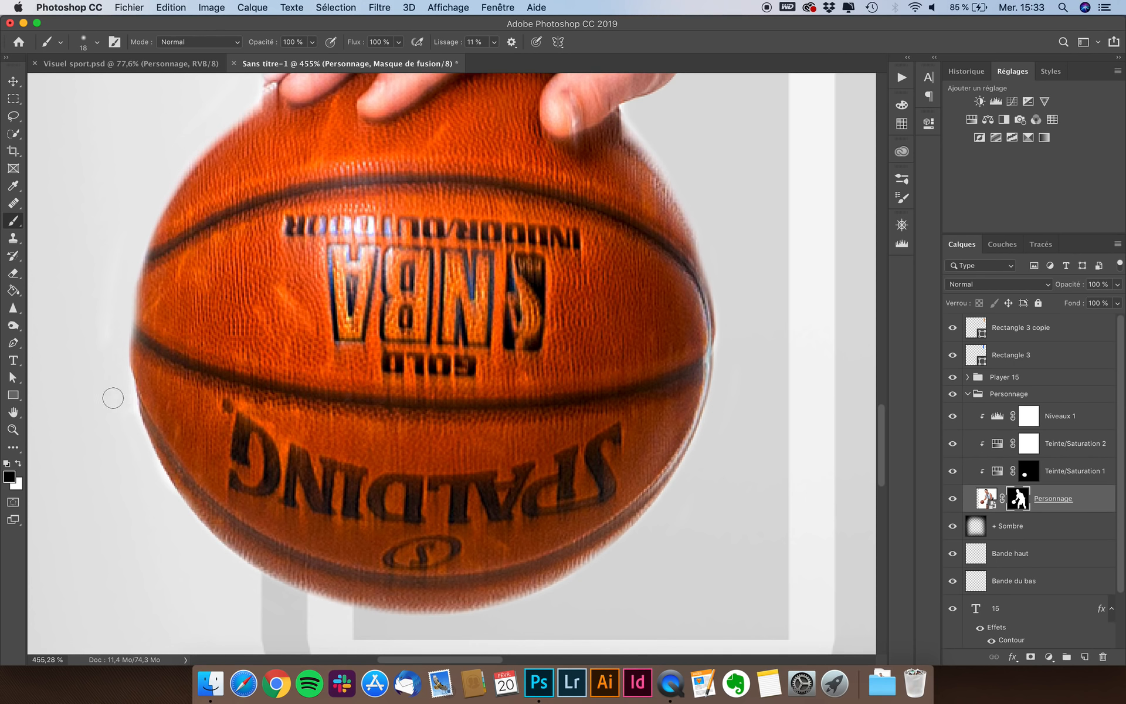
- Refine the mask along the ball's bottom and lower-right edge with a 10 px black brush
scroll(118, 422, "down", 3)
scroll(451, 399, "up", 4)
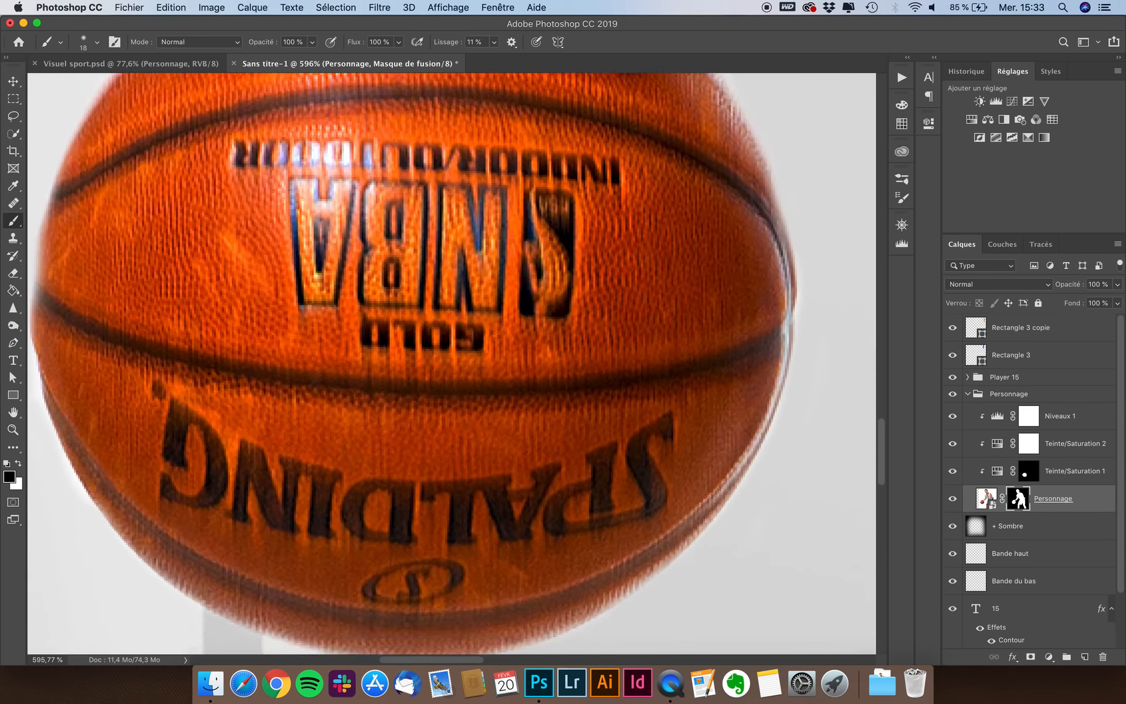
scroll(446, 381, "down", 6)
scroll(440, 364, "up", 1)
mouse_move(344, 296)
left_mouse_down()
mouse_move(327, 293)
mouse_move(358, 267)
mouse_move(393, 285)
mouse_move(362, 284)
mouse_move(478, 306)
mouse_move(648, 313)
mouse_move(809, 251)
left_mouse_up()
scroll(809, 251, "right", 5)
scroll(810, 252, "up", 4)
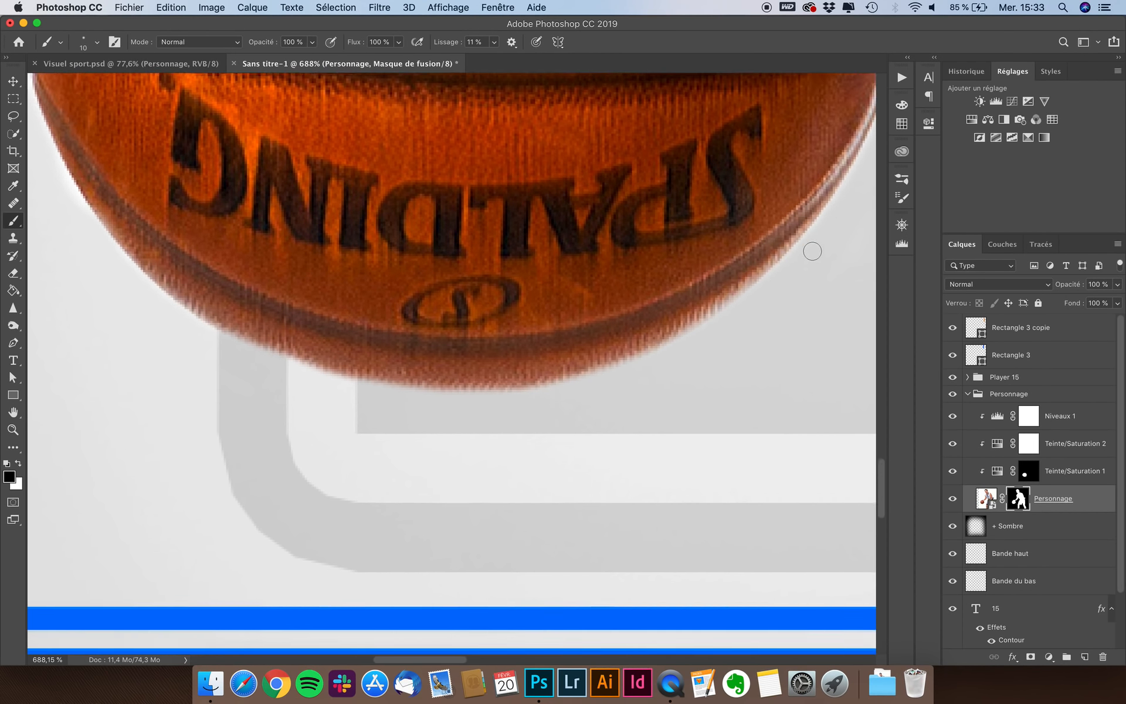
mouse_move(669, 360)
left_mouse_down()
mouse_move(762, 279)
mouse_move(830, 186)
left_mouse_up()
- Mask out the remaining white fringe along the ball's right side, up to the thumb
scroll(830, 185, "up", 3)
scroll(830, 186, "right", 1)
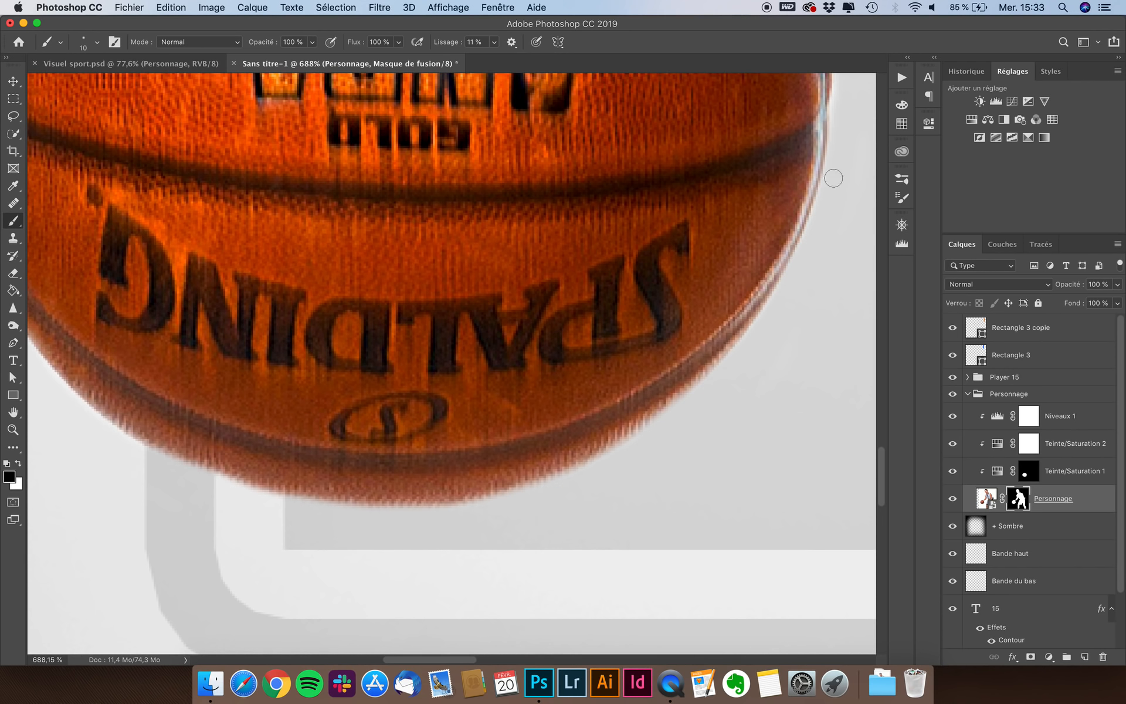
scroll(842, 108, "up", 3)
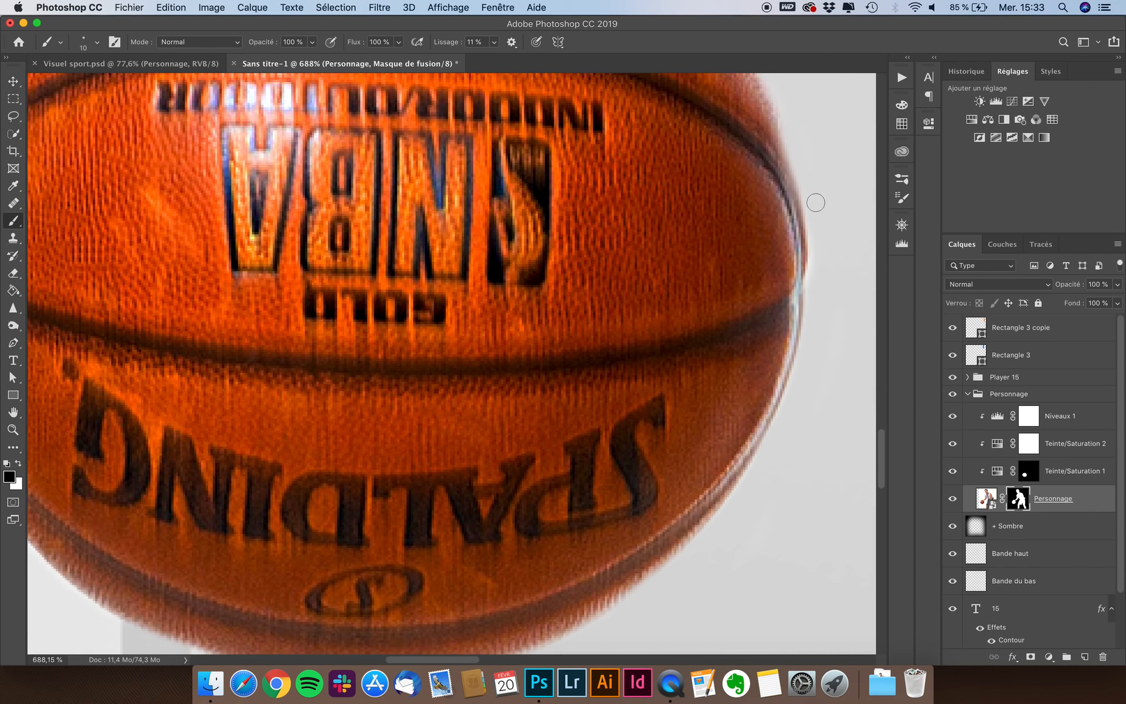
scroll(815, 202, "up", 3)
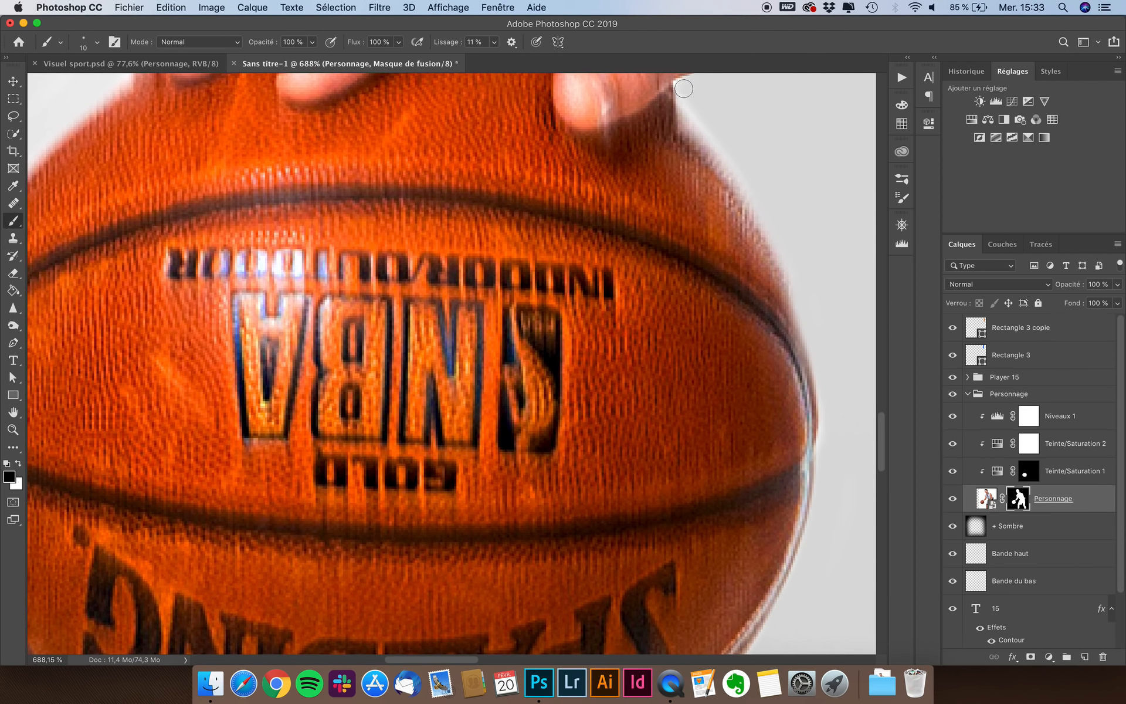
left_click_drag(683, 89, 707, 120)
scroll(792, 258, "down", 3)
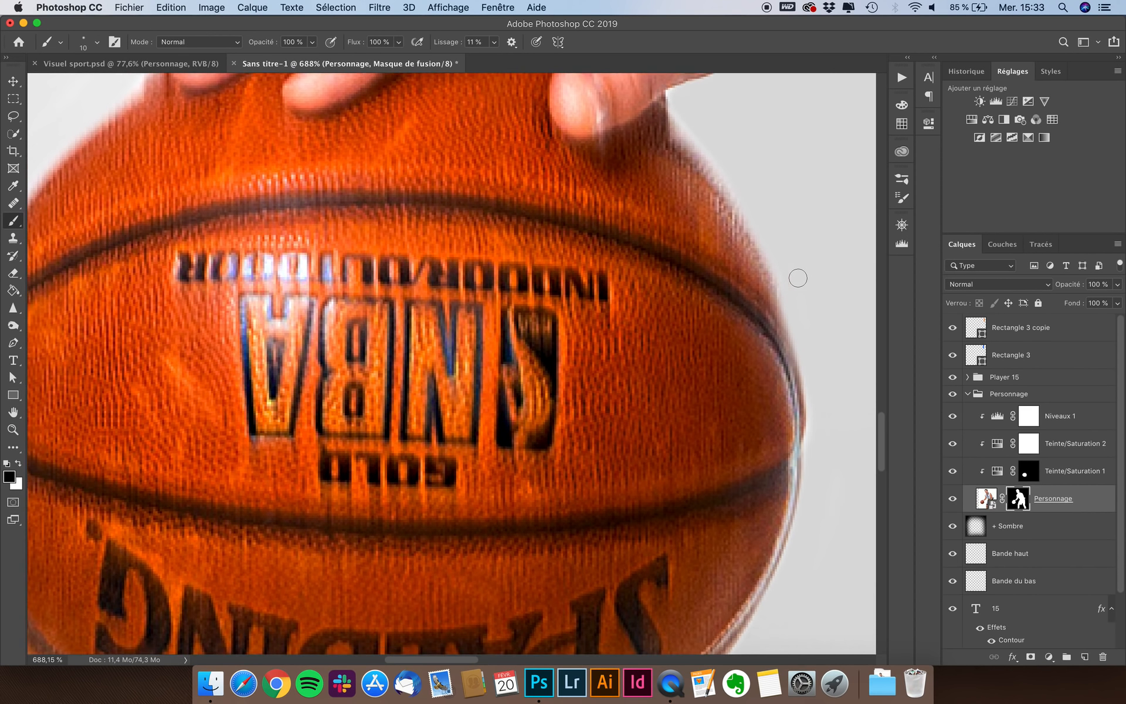
scroll(813, 258, "down", 1)
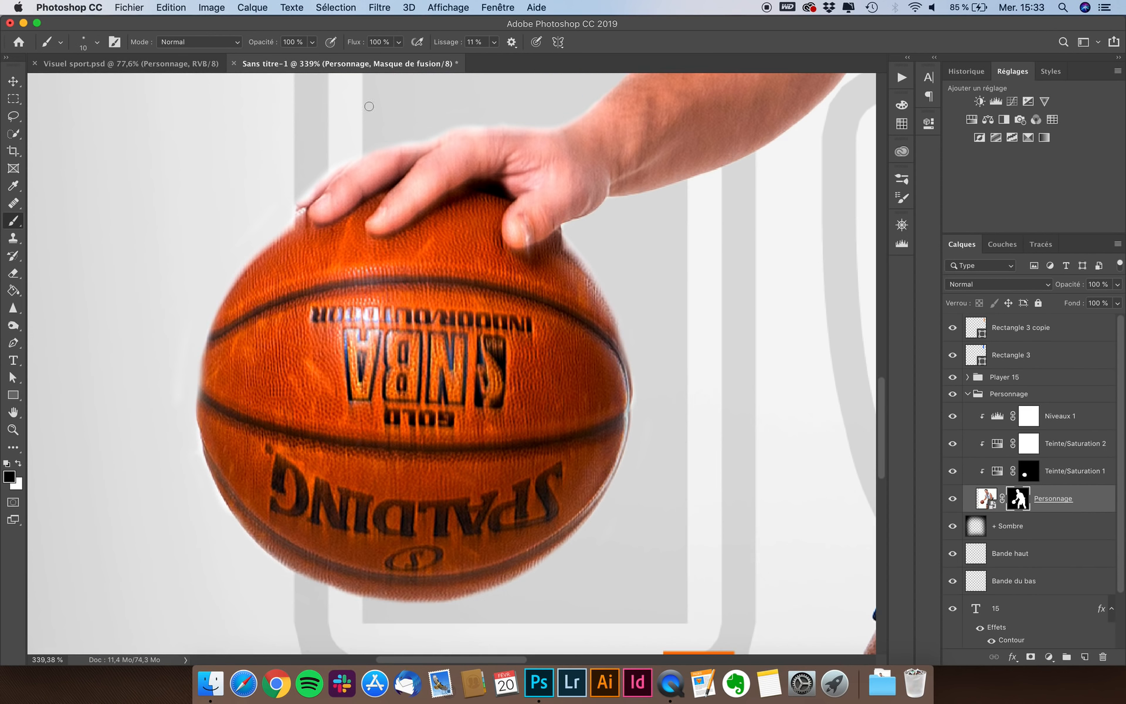
- Mask out the white halo around the fingers and the back of the hand with a 15 px brush, and switch to the Move tool
scroll(368, 106, "up", 3)
scroll(368, 106, "up", 1)
left_click_drag(389, 152, 394, 154, "ctrl+alt")
left_click_drag(249, 215, 168, 284)
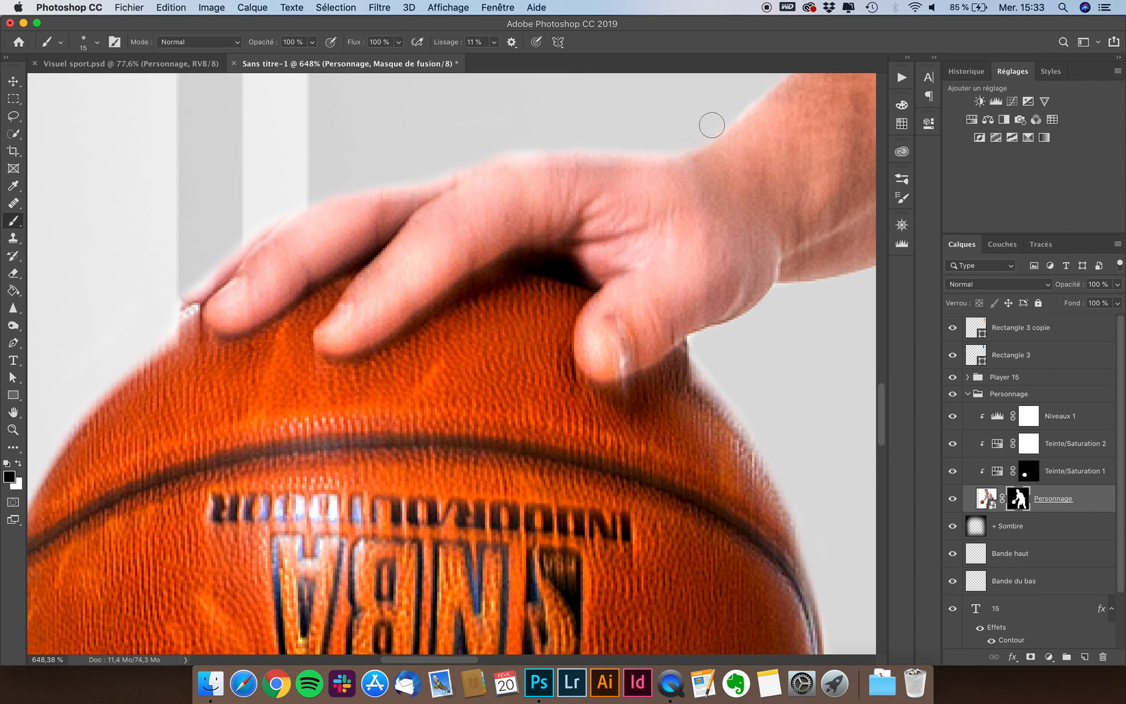
key("super+minus")
scroll(498, 163, "down", 6)
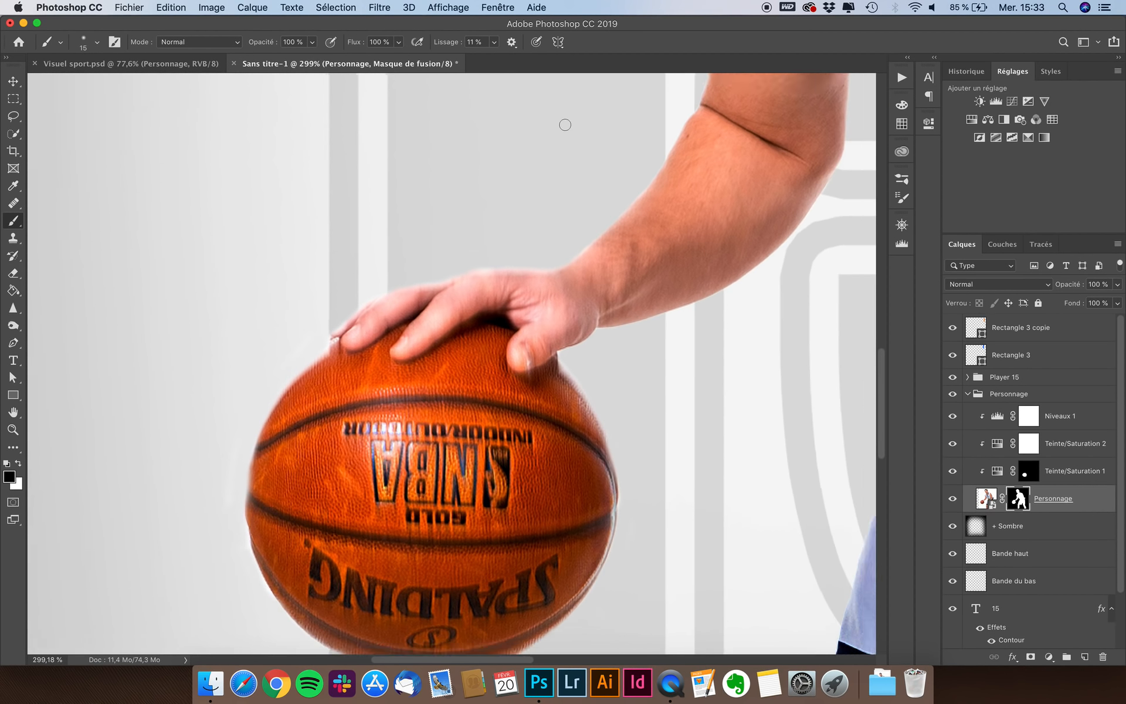
scroll(540, 245, "down", 1)
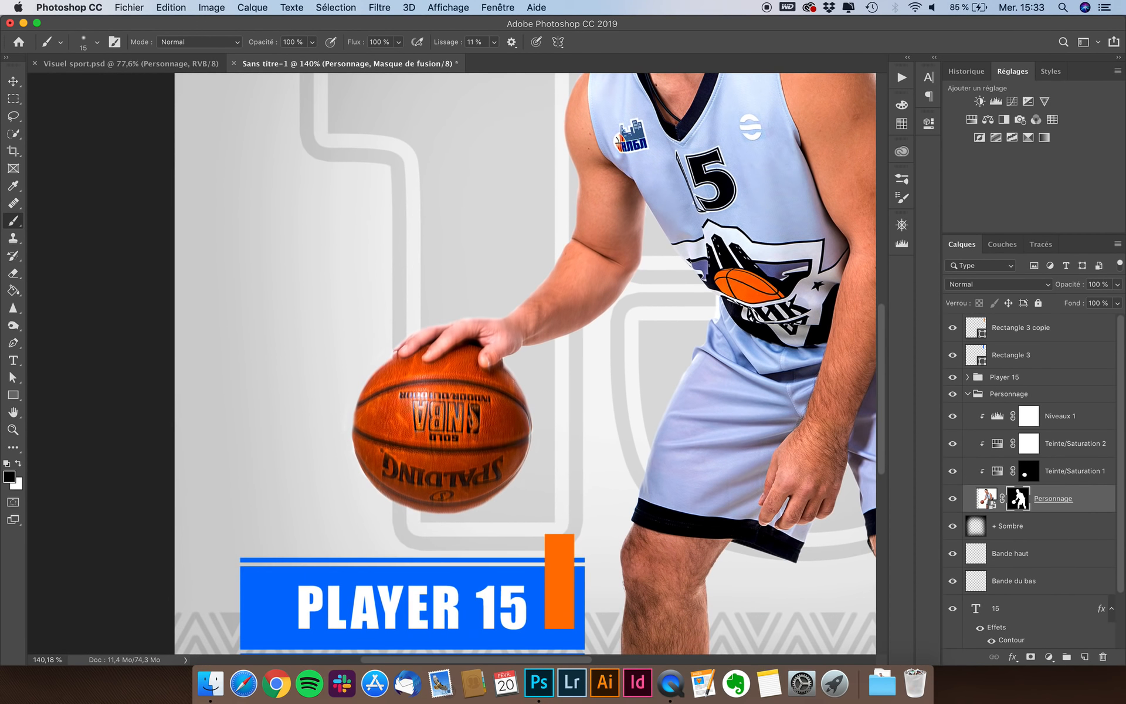
scroll(442, 401, "down", 4)
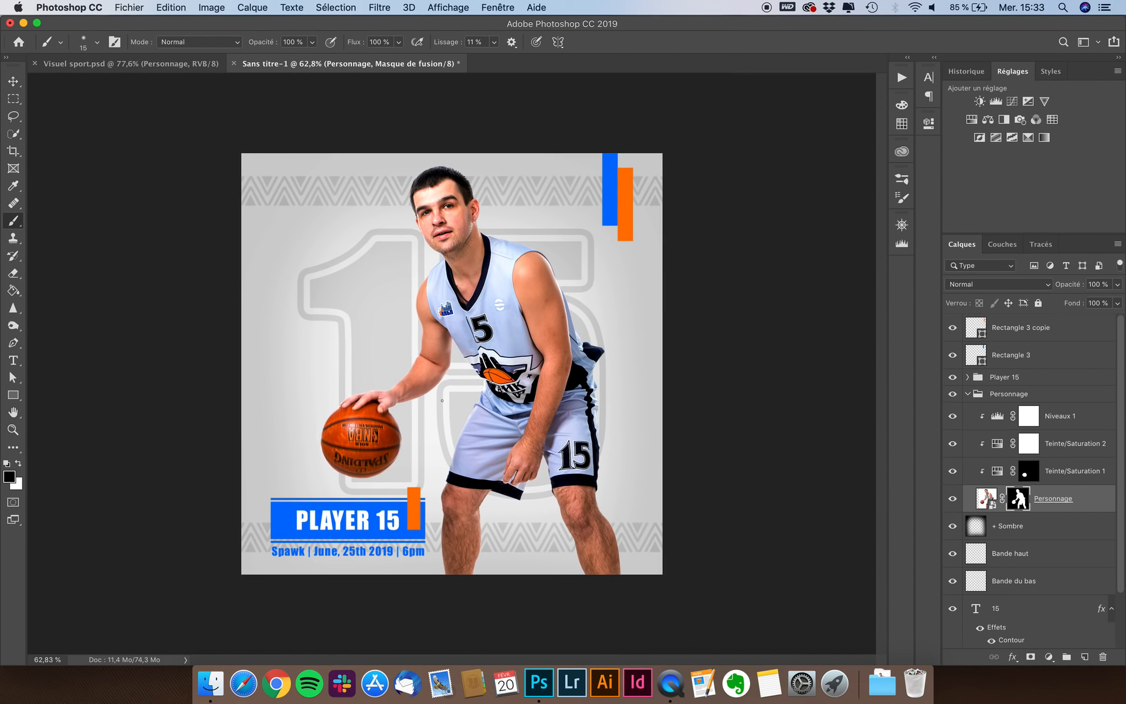
left_click(11, 82)
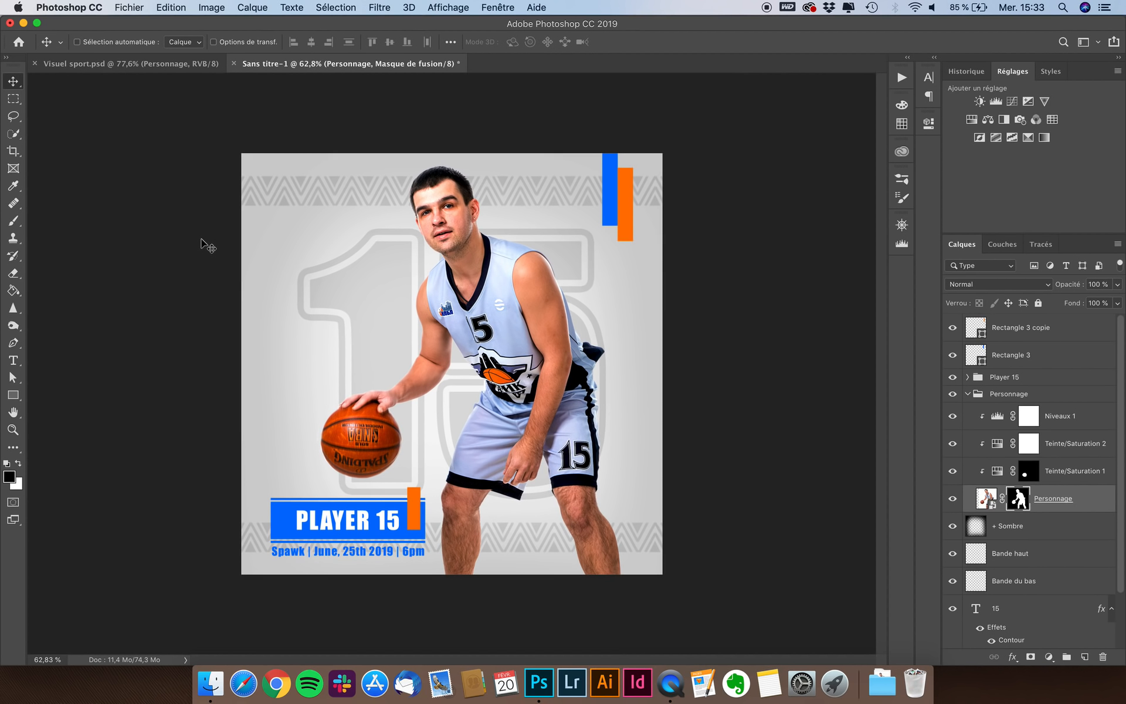